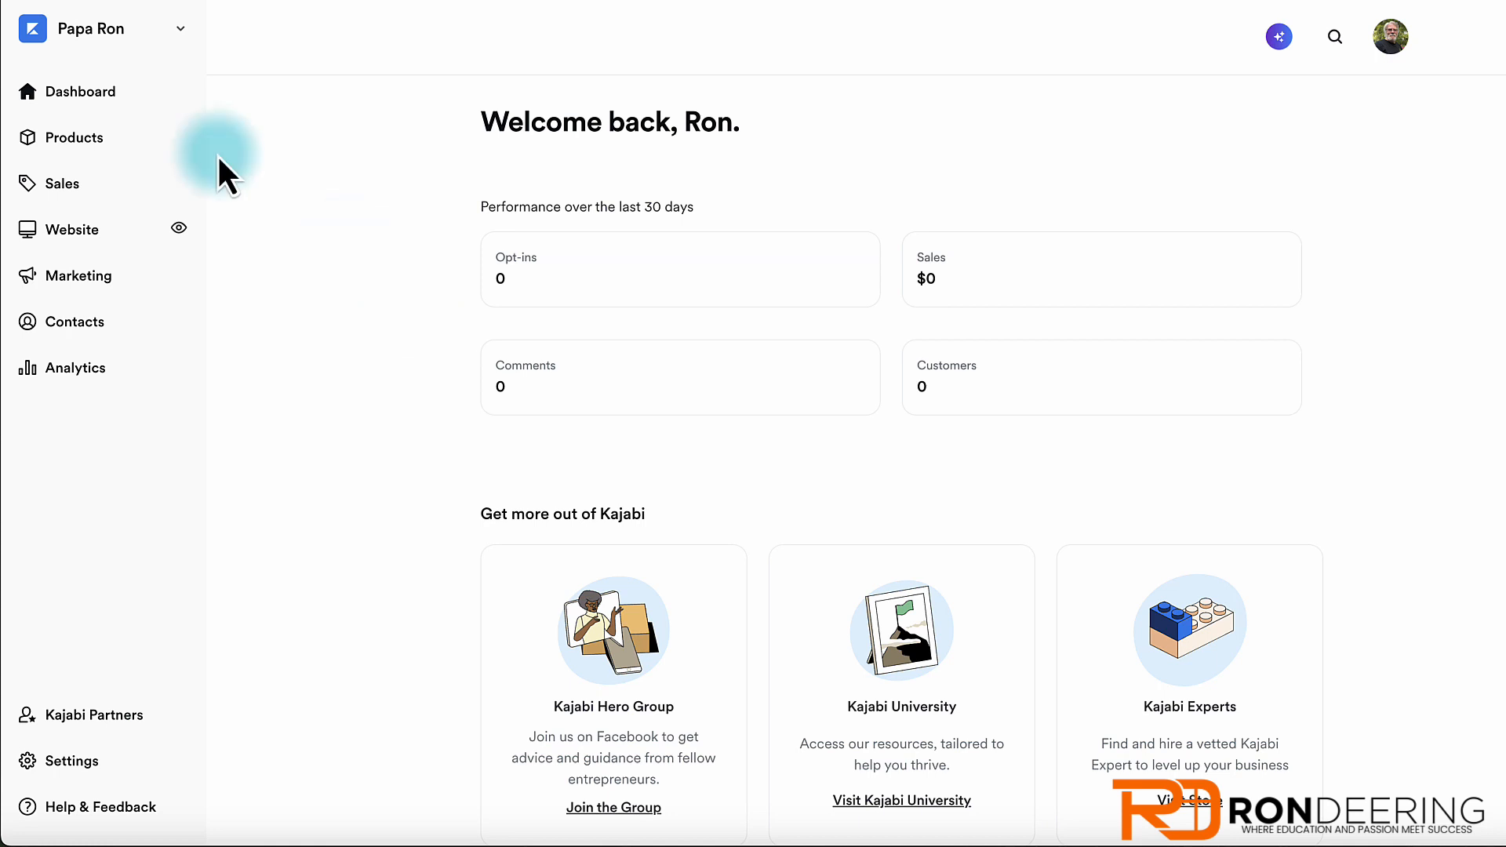
- Start creating a new community product
left_click(89, 145)
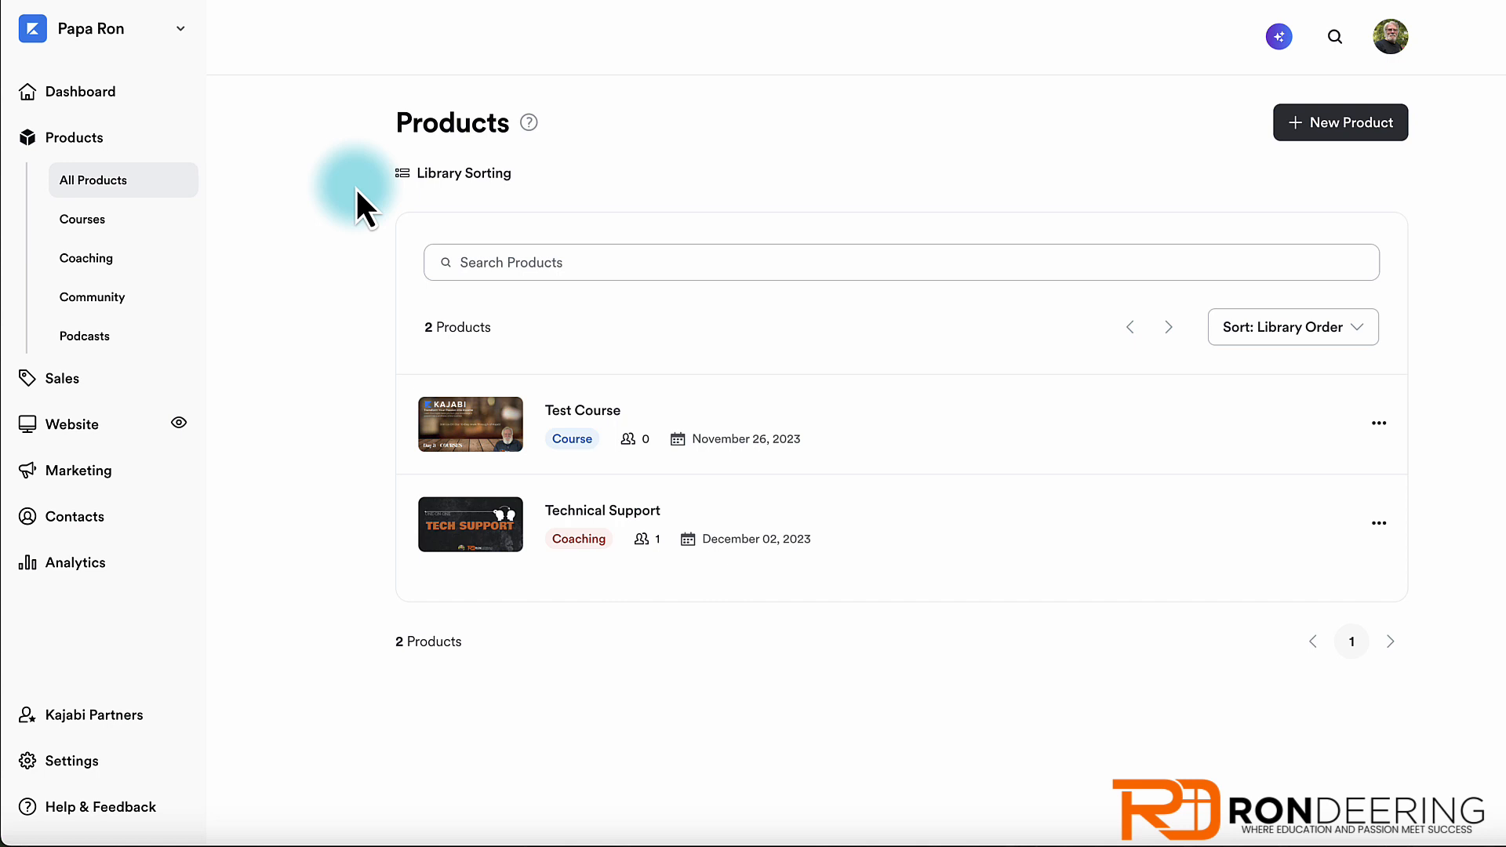
left_click(104, 300)
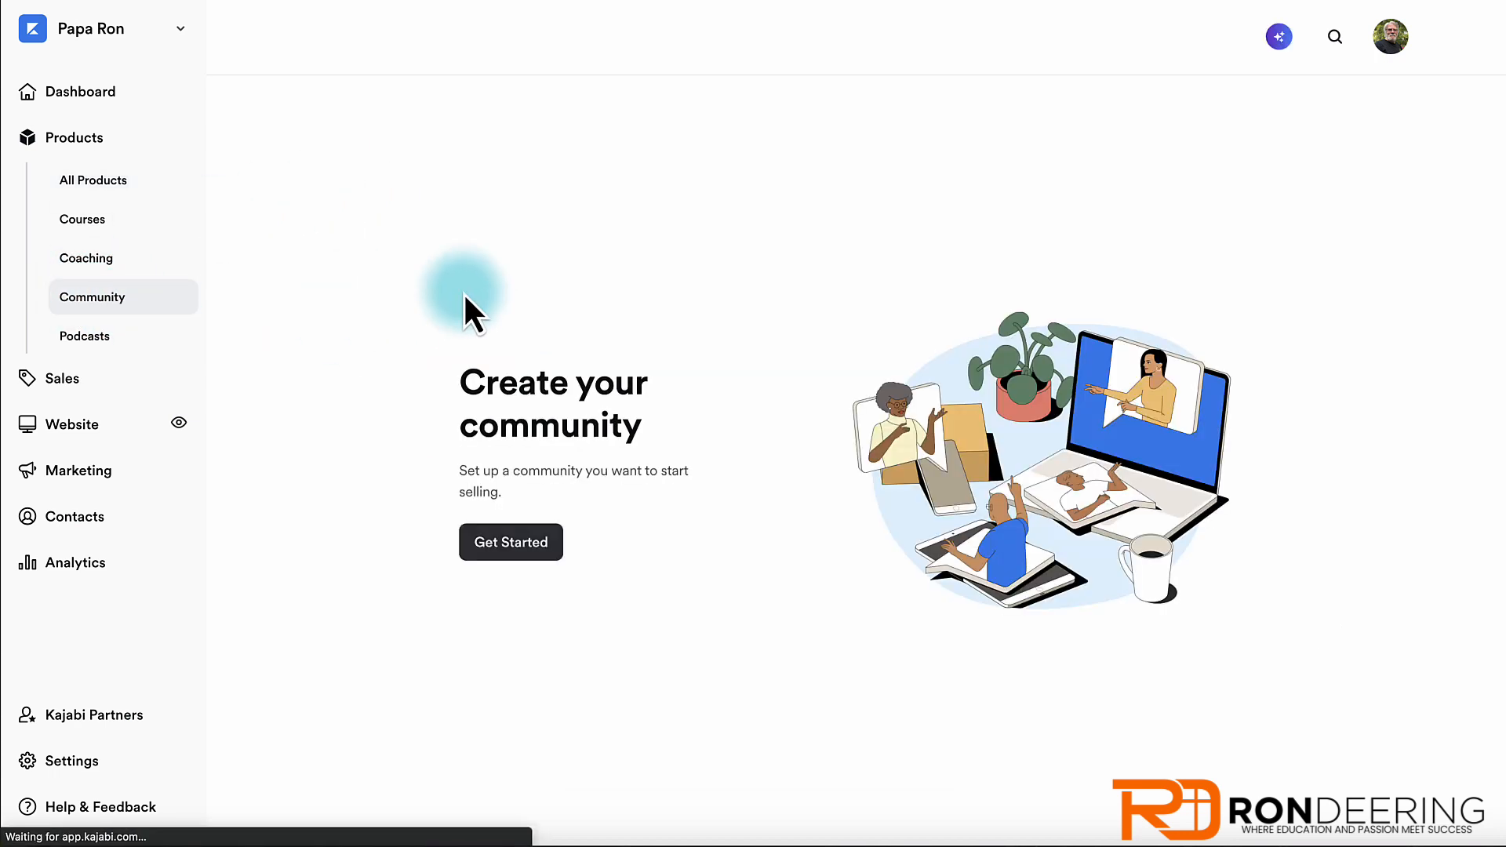
left_click(493, 549)
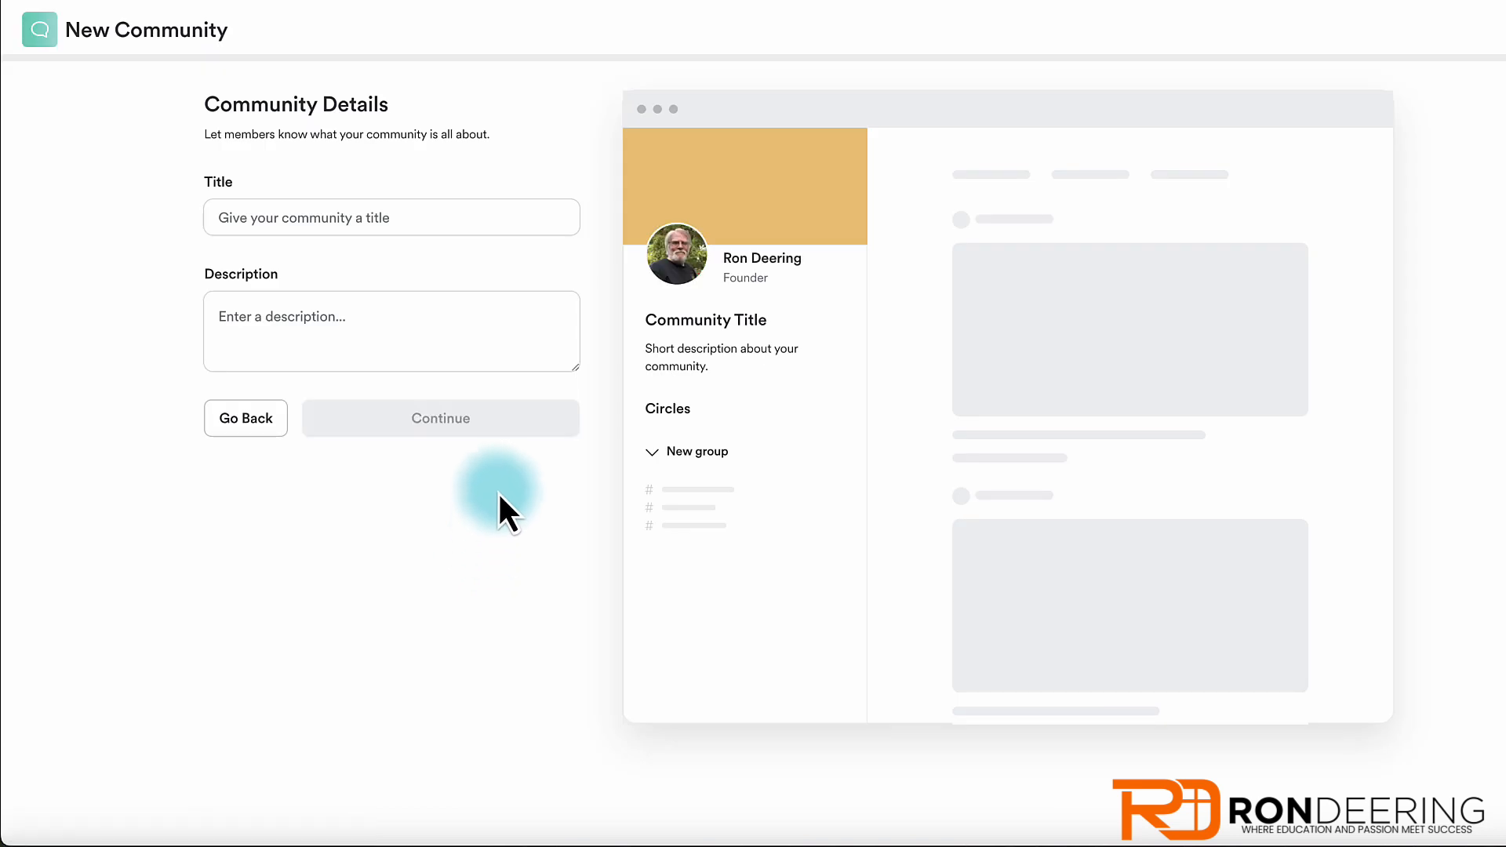
- Title the new community "Test Community"
left_click(305, 221)
type("Te")
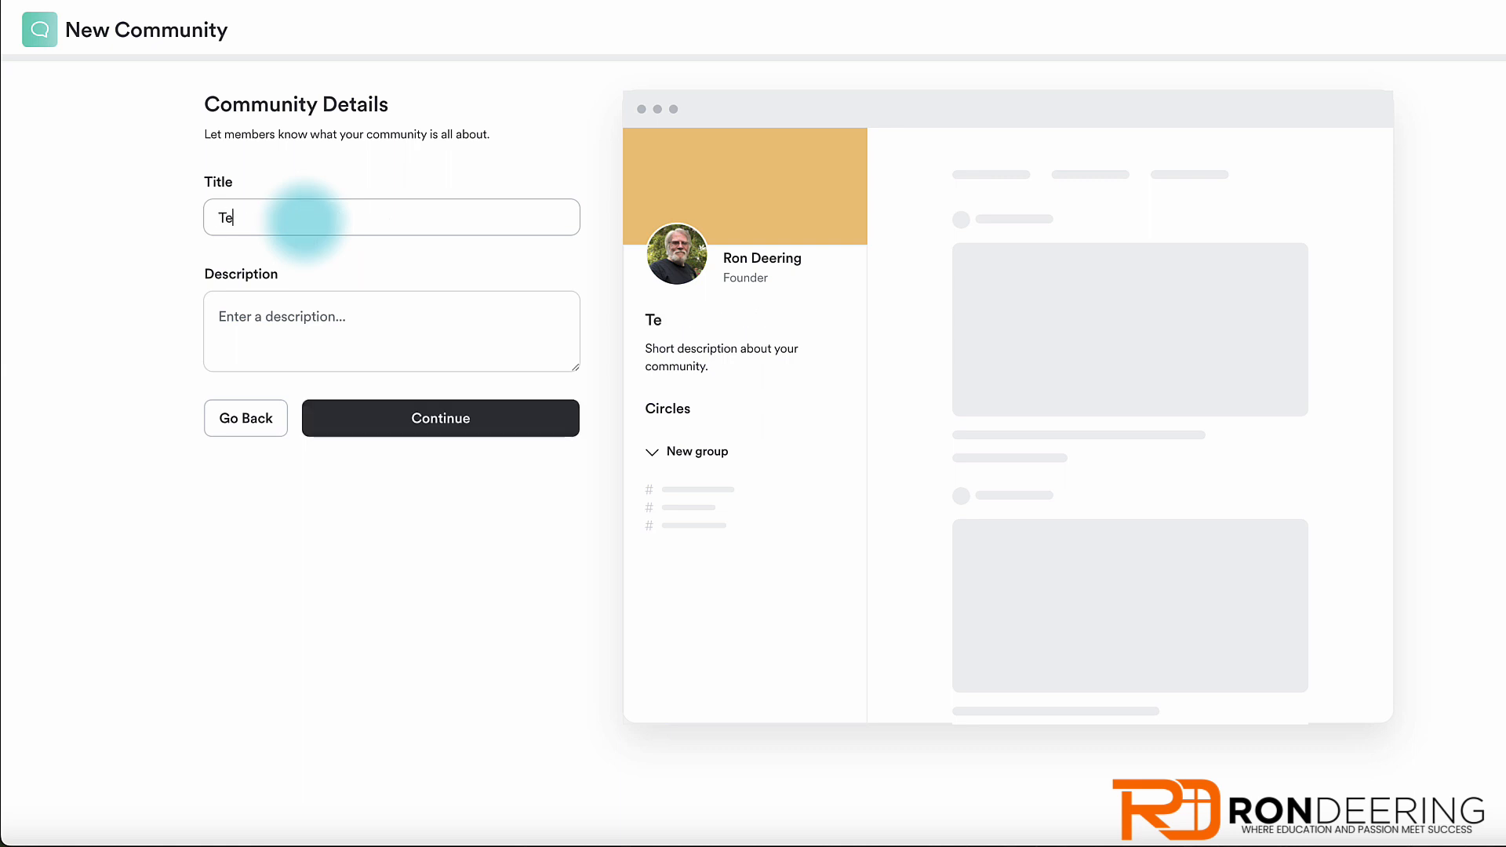
type("st Commun")
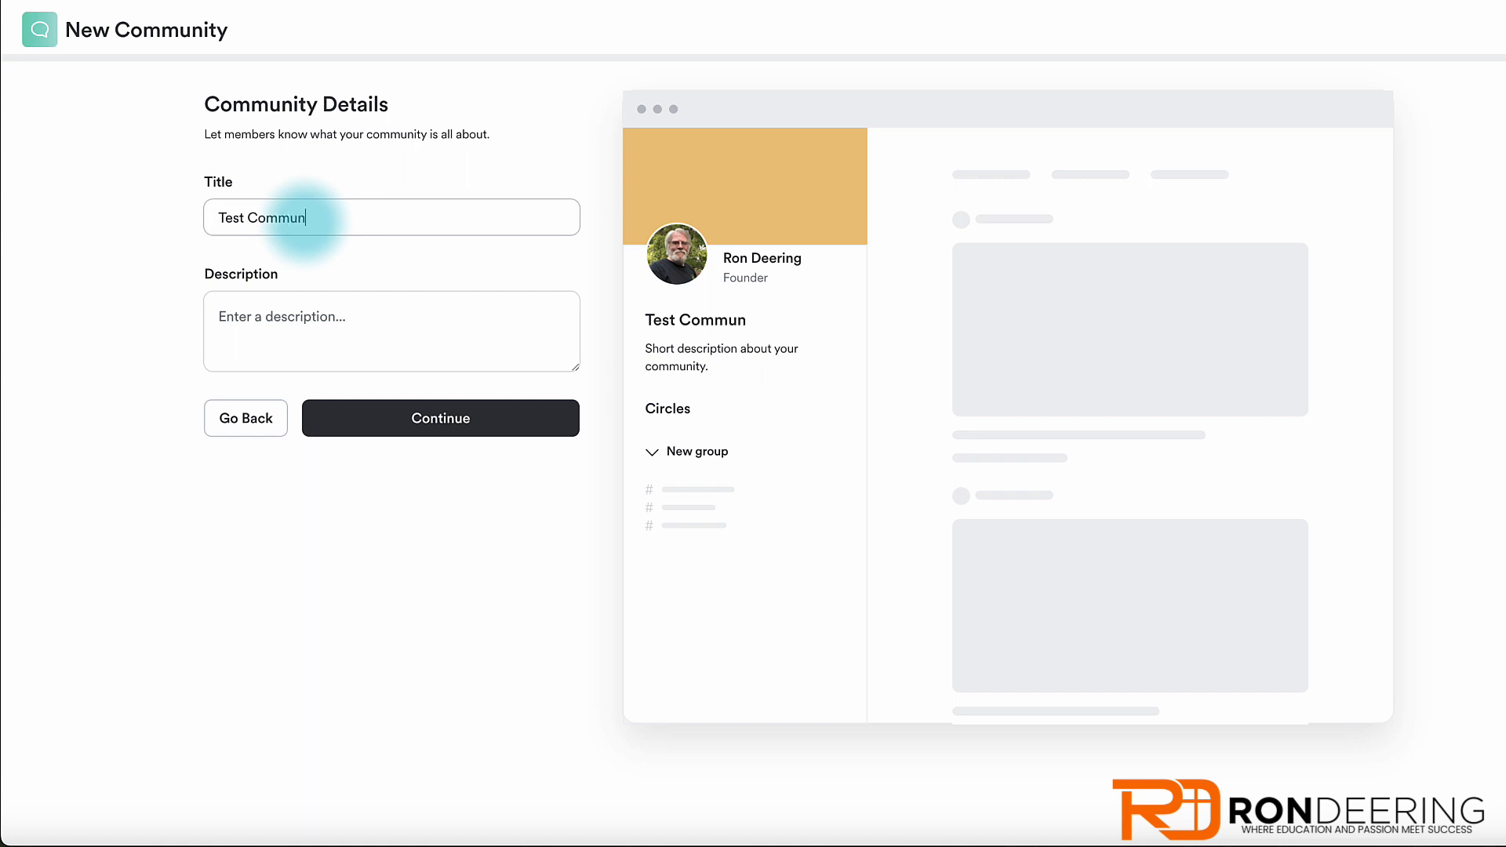
type("iyt")
key("Tab")
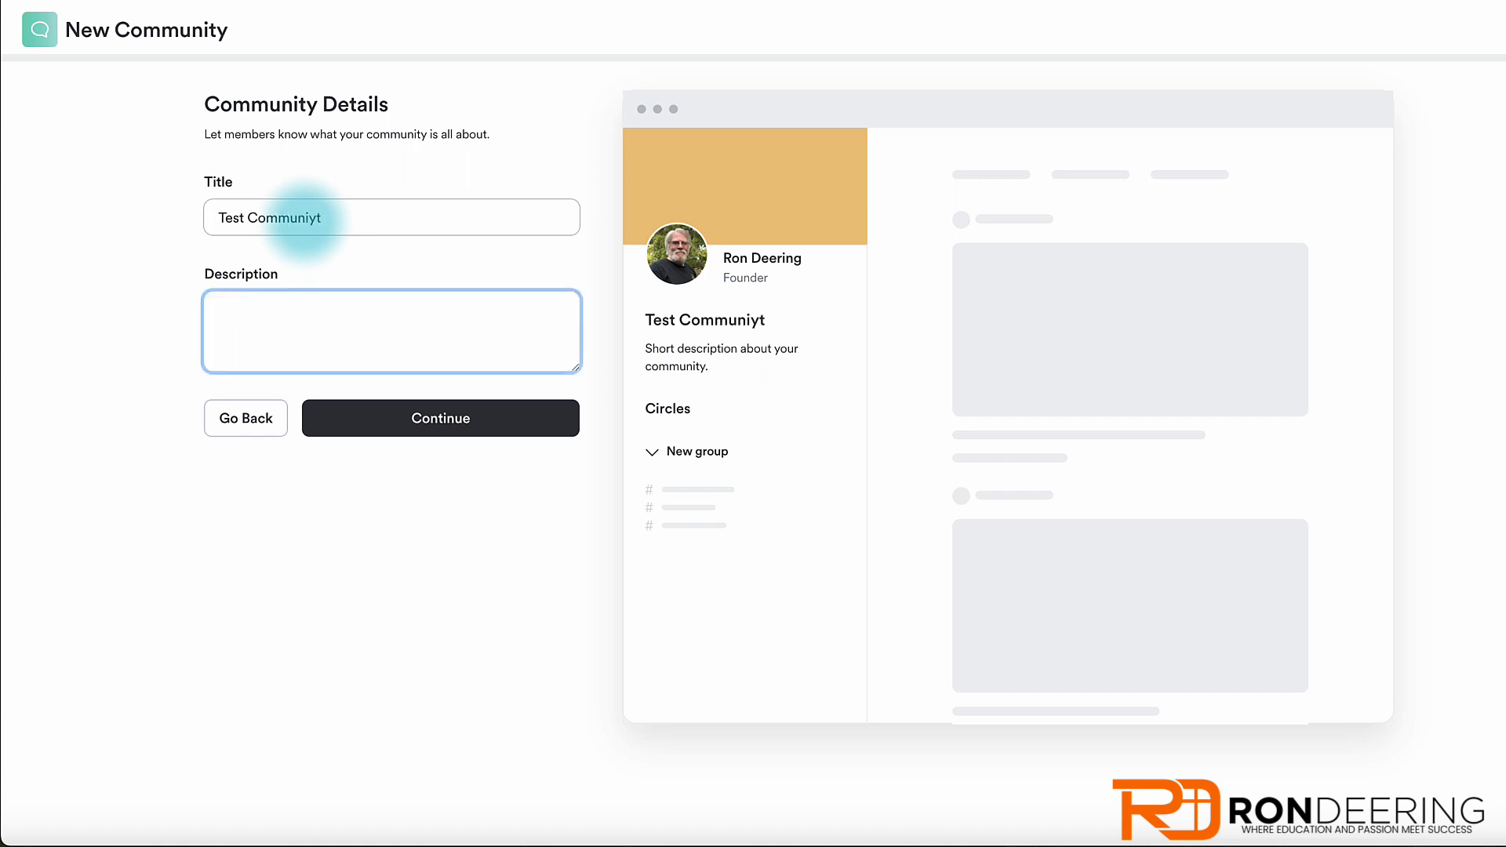
left_click(415, 221)
key("BackSpace")
key("BackSpace")
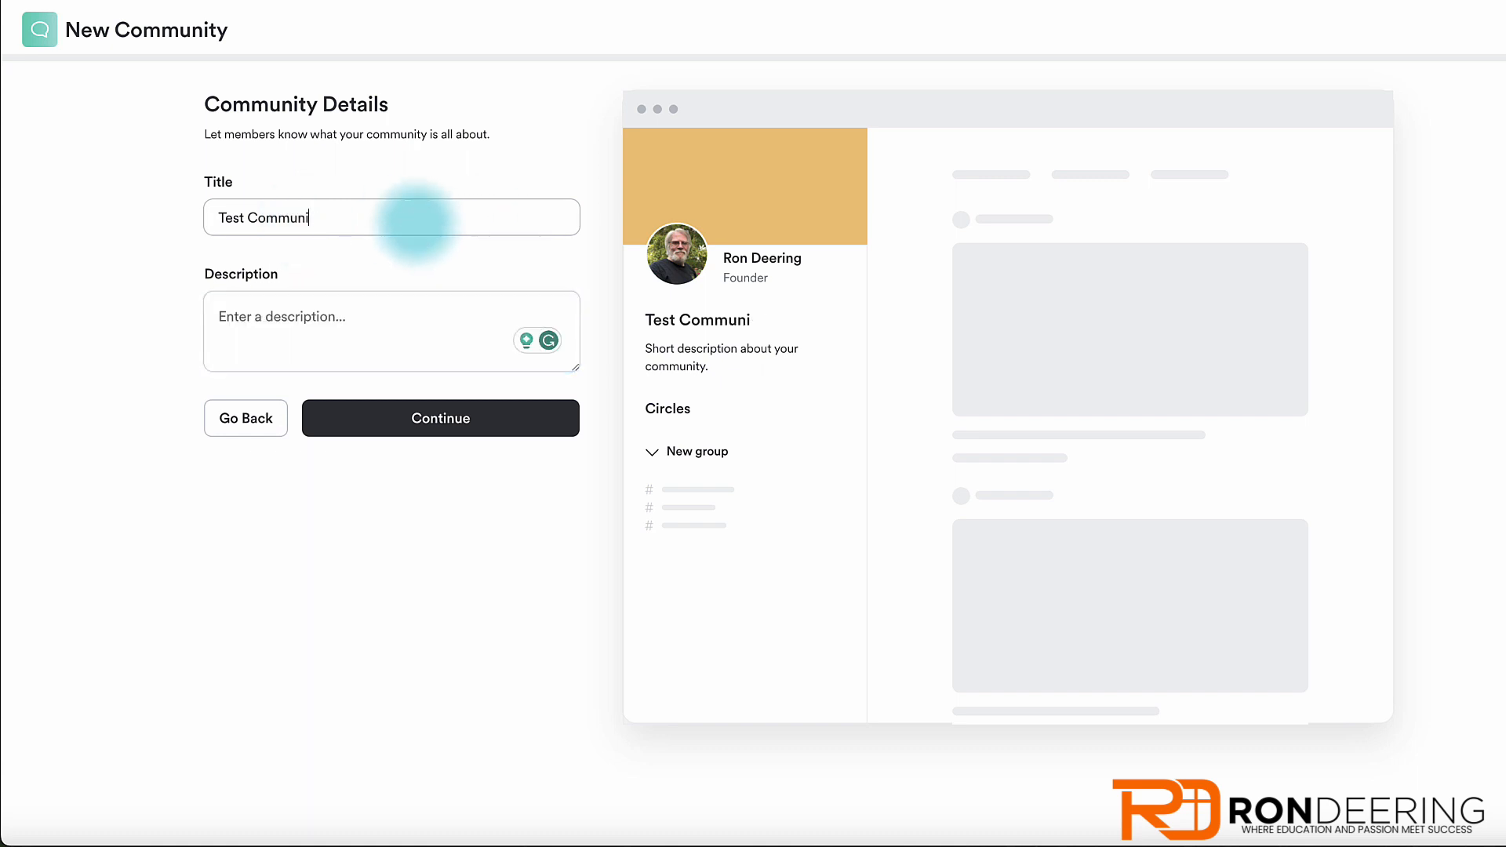
type("tu")
key("BackSpace")
type("y")
- Enter "test" as the community description and continue to the cover image stage
left_click(343, 306)
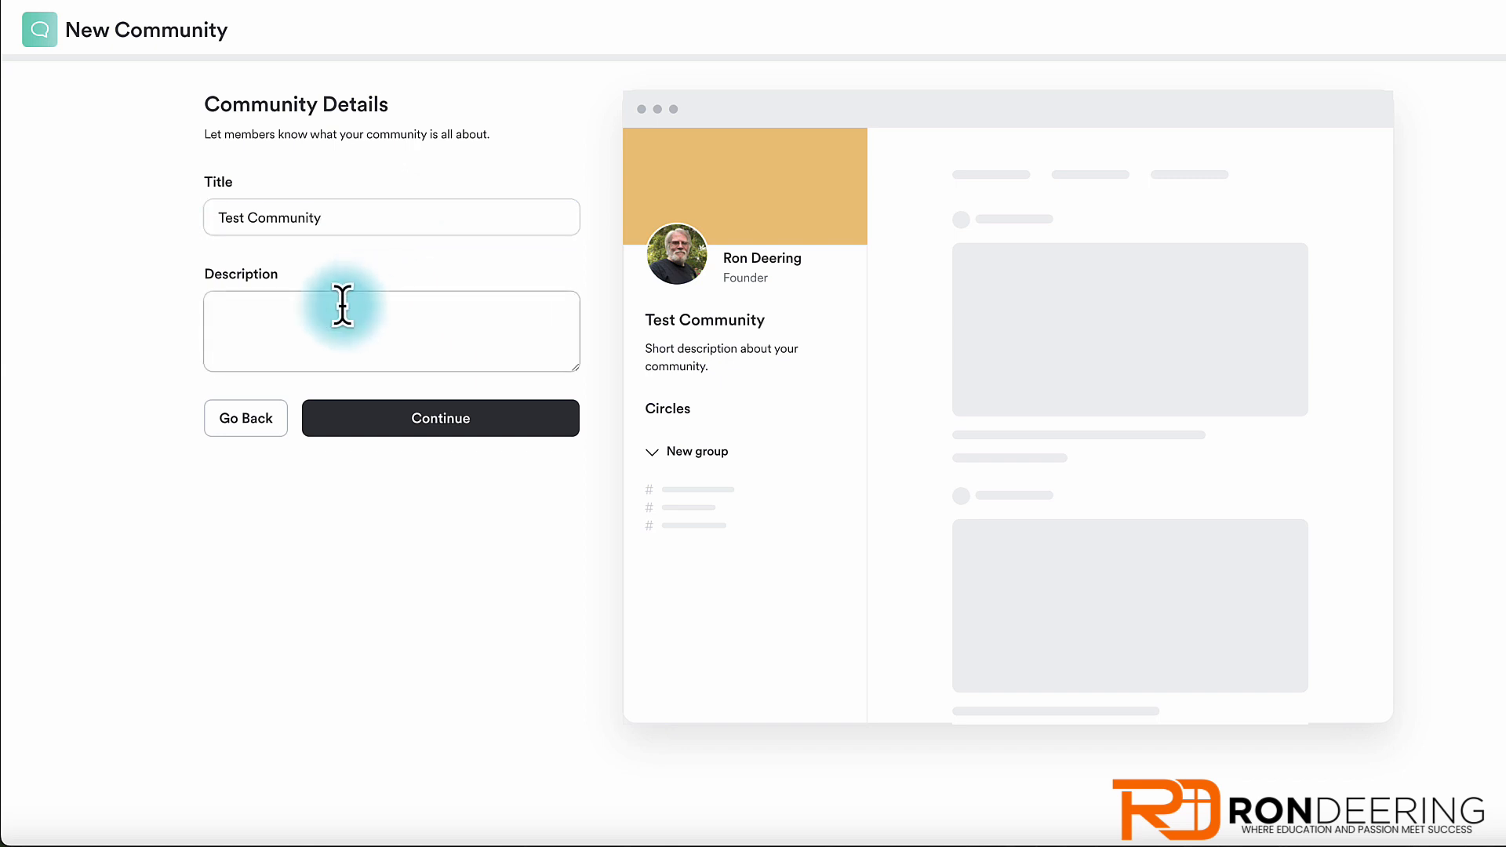
type("test")
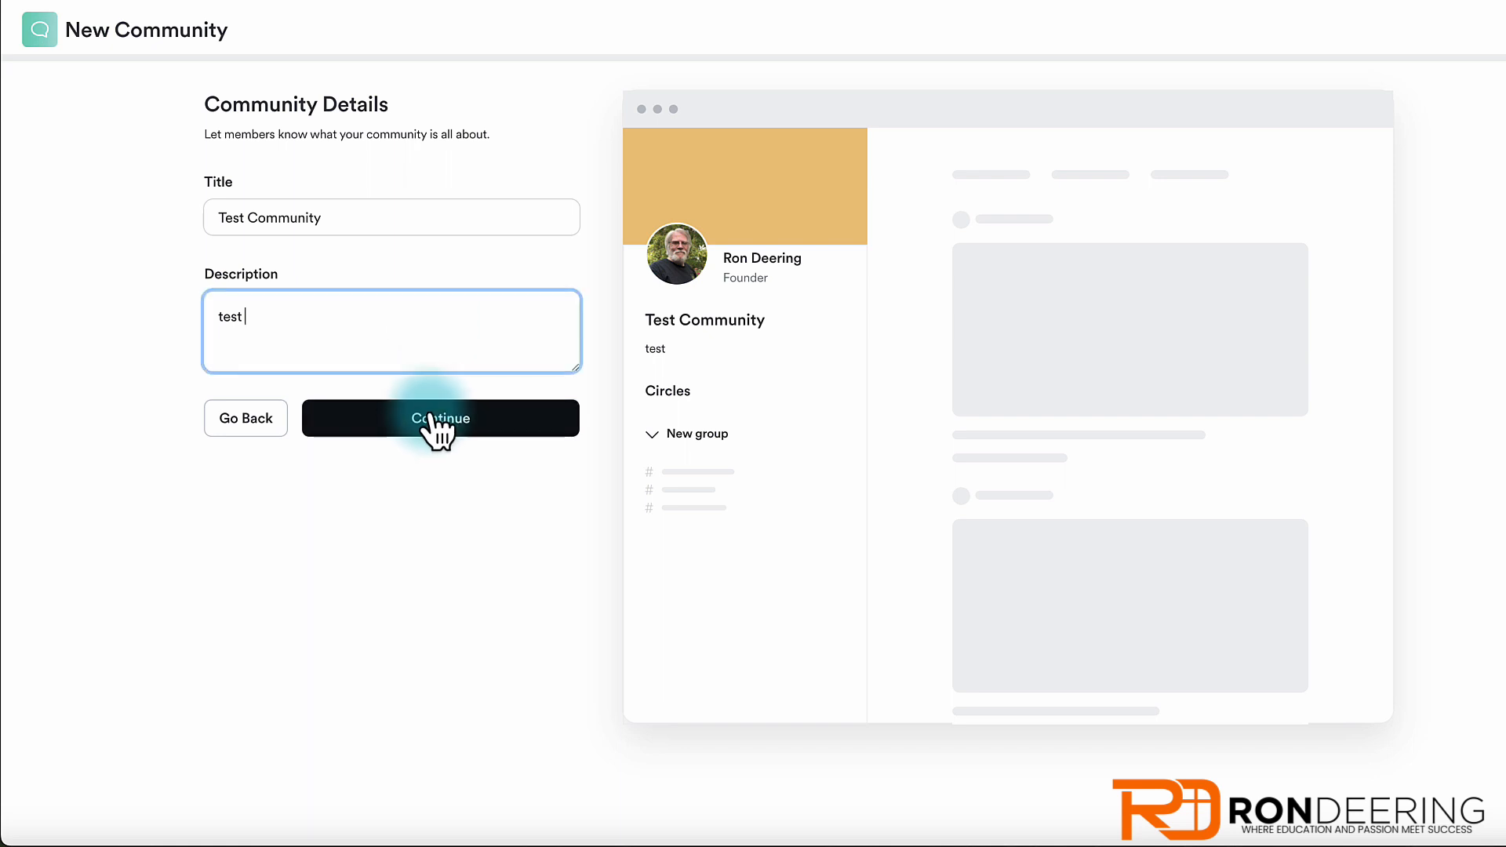
left_click(436, 429)
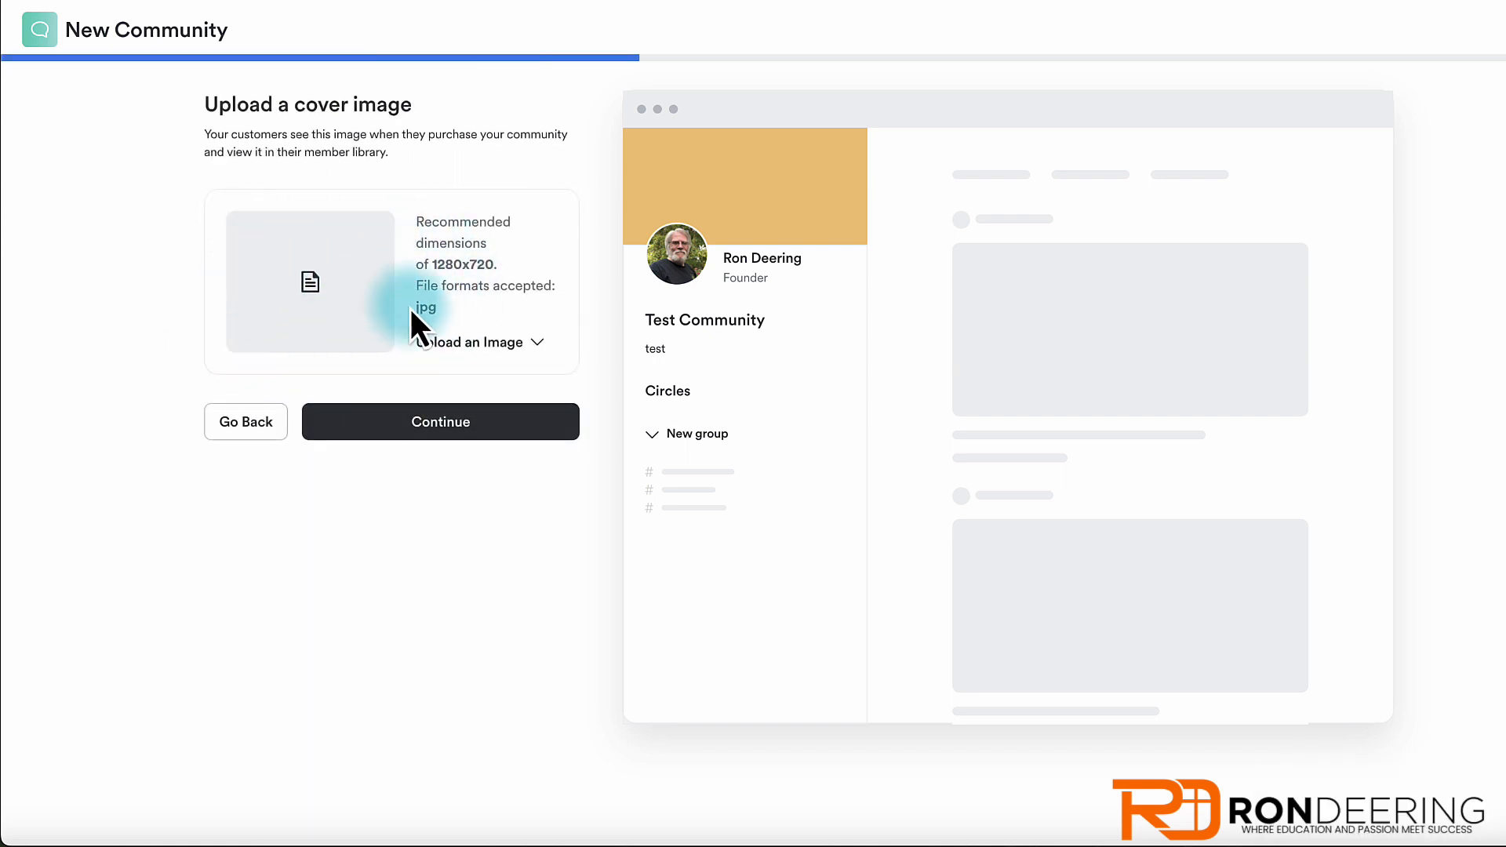
- Upload the moss-covered Hawaiian temple picture from the device's My Business > Images > AI folder as the community cover image
left_click(502, 343)
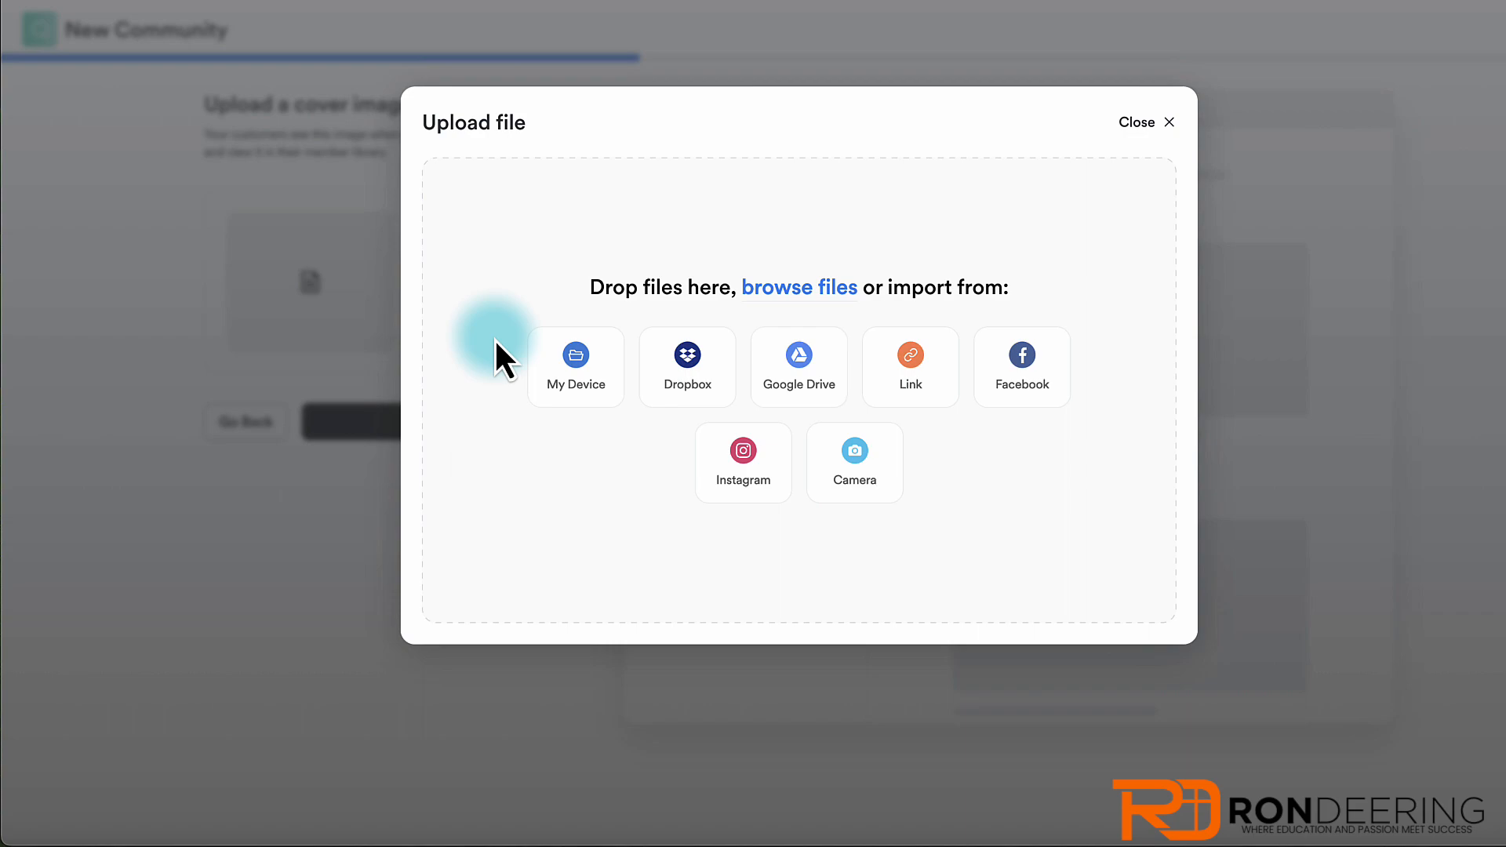
left_click(574, 367)
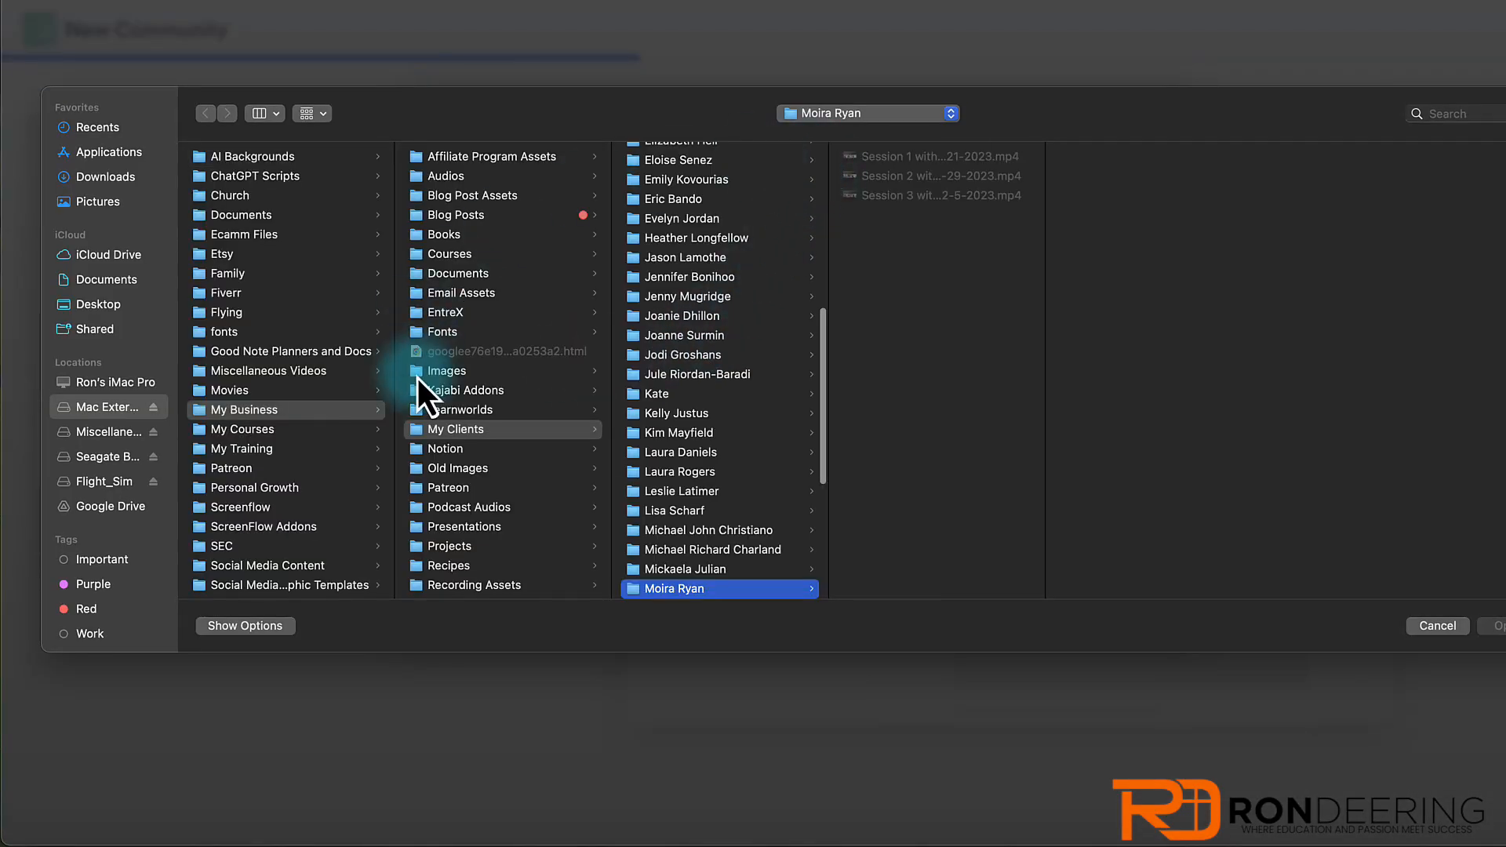
left_click(450, 411)
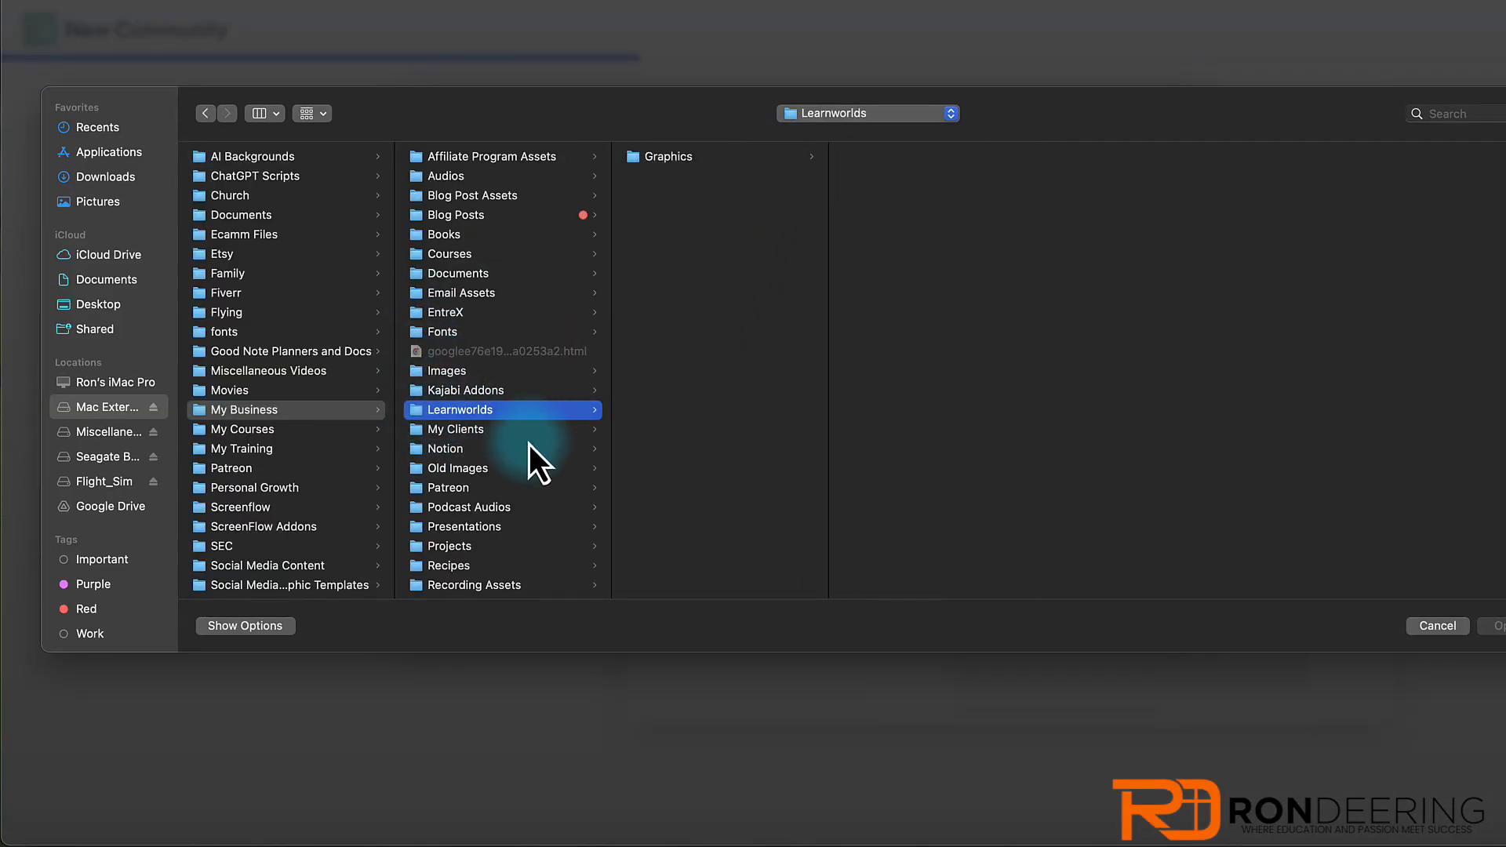
left_click(445, 370)
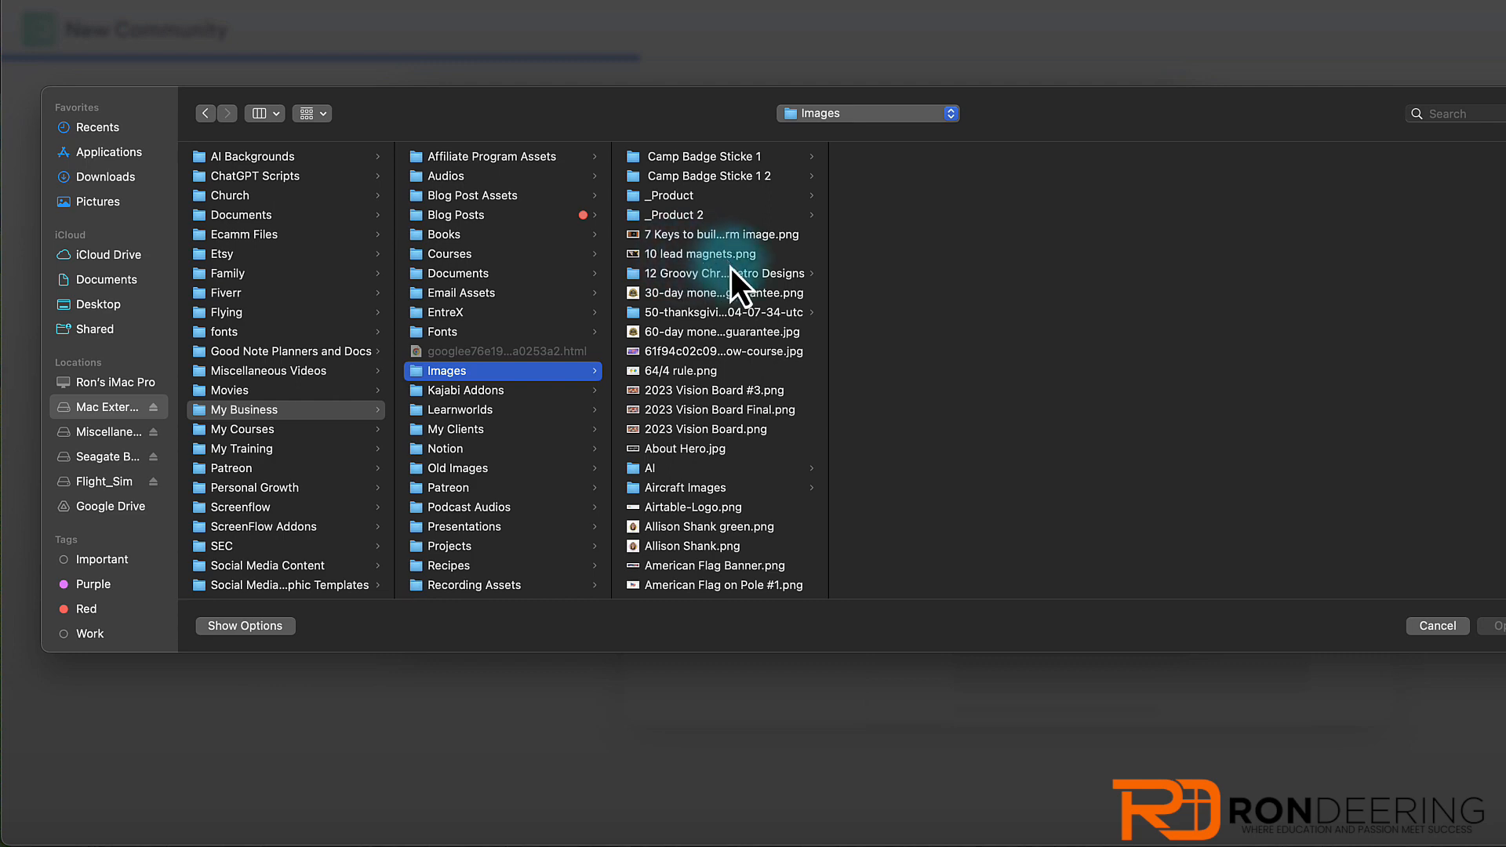
left_click(666, 471)
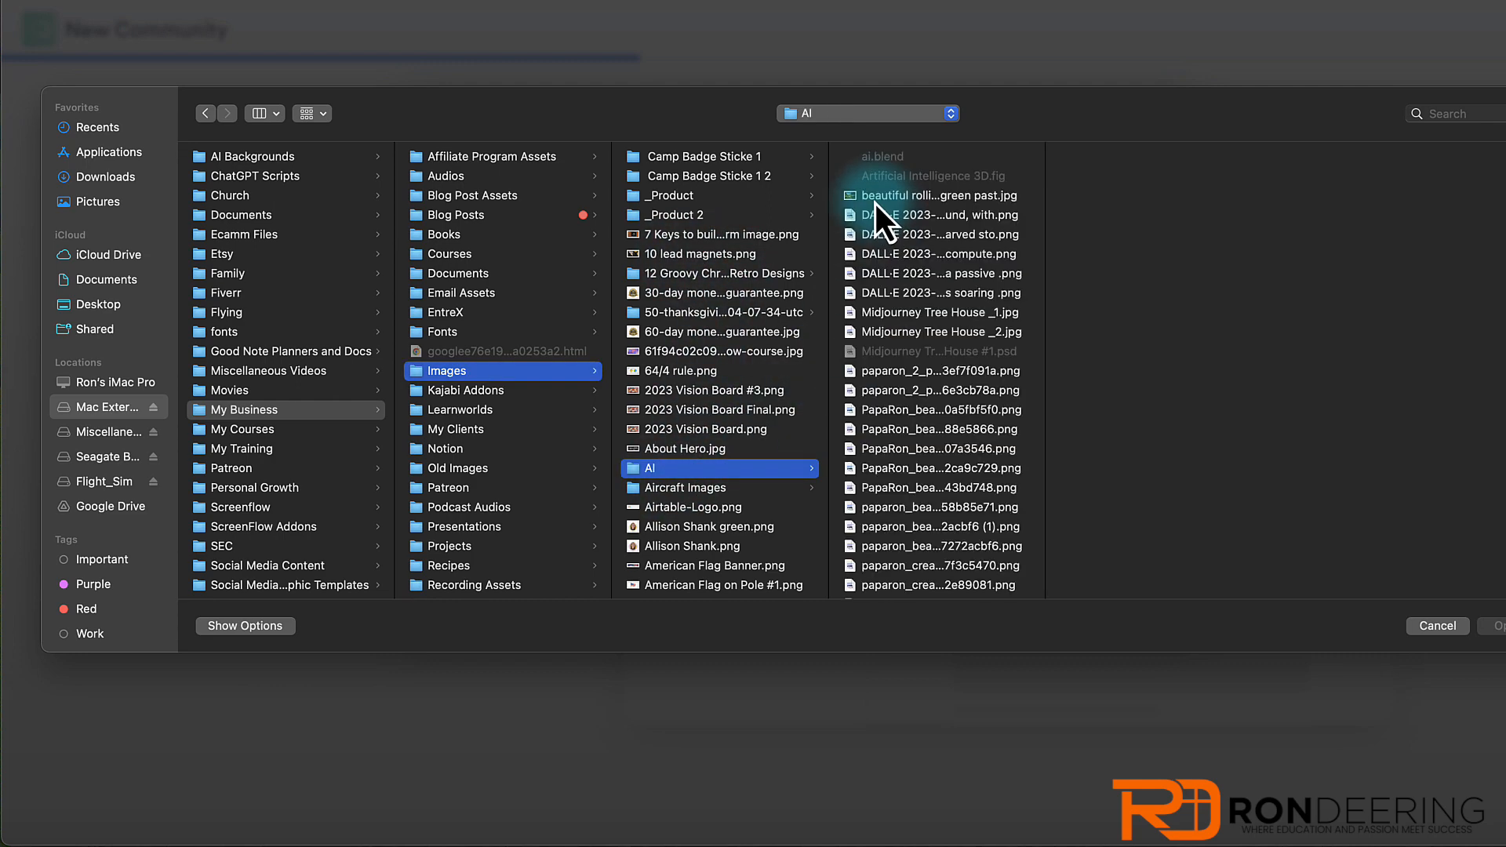
left_click(869, 218)
left_click(881, 197)
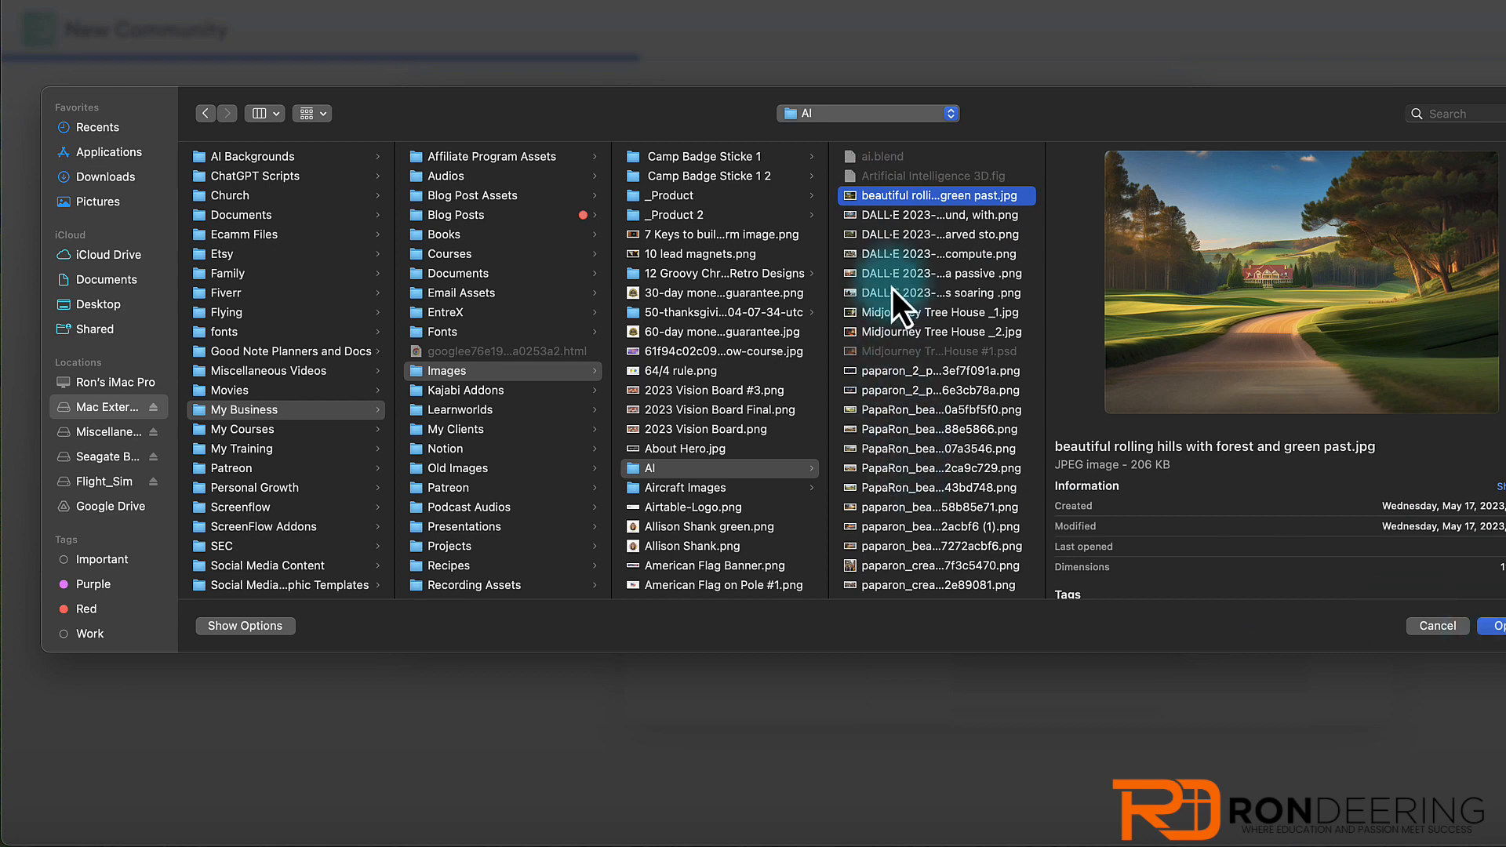
key("Down")
key("Down")
key("Down")
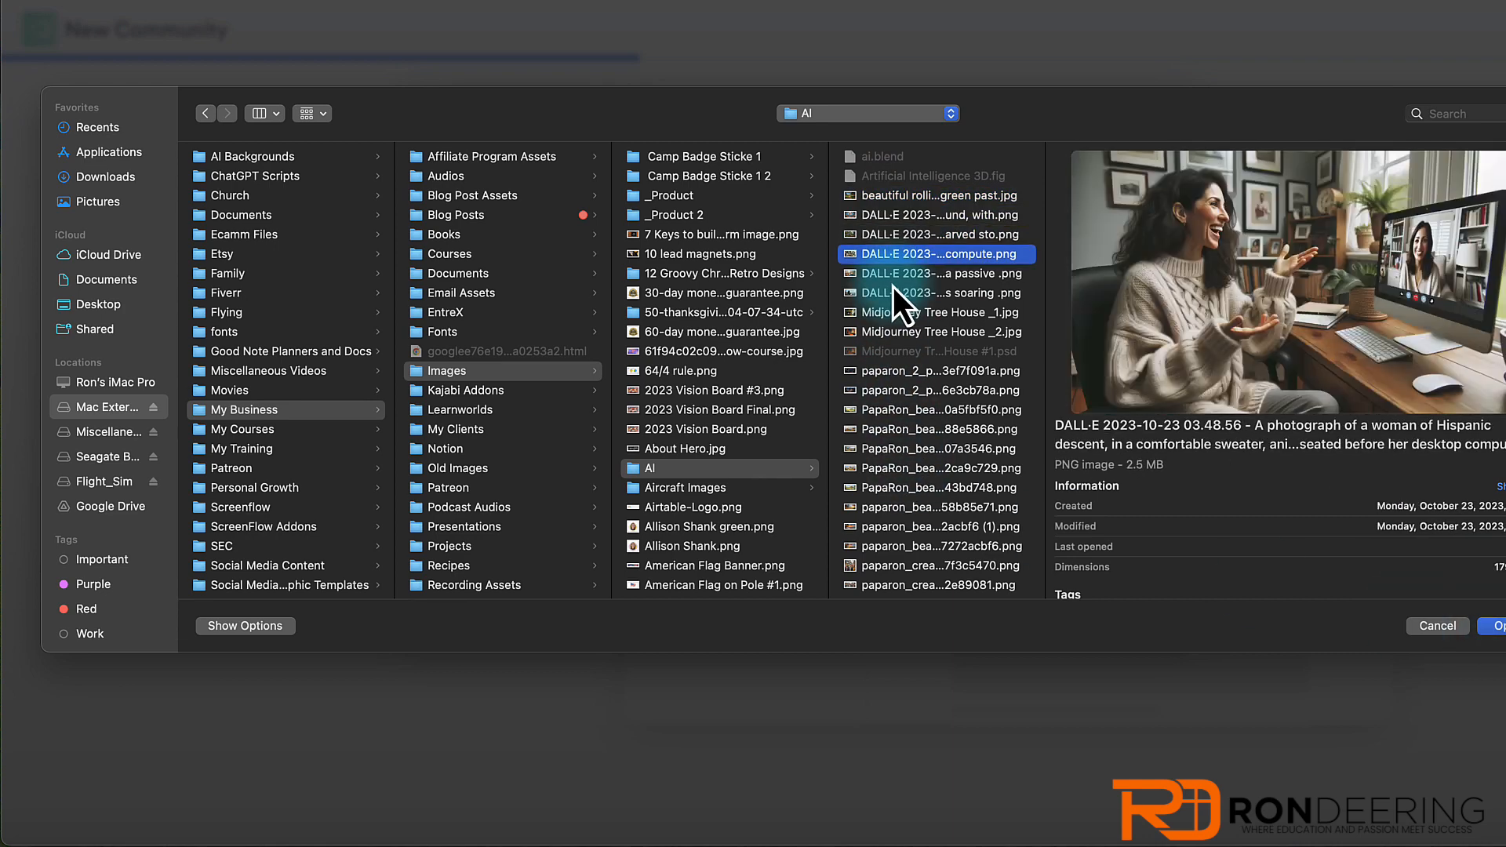
key("Up")
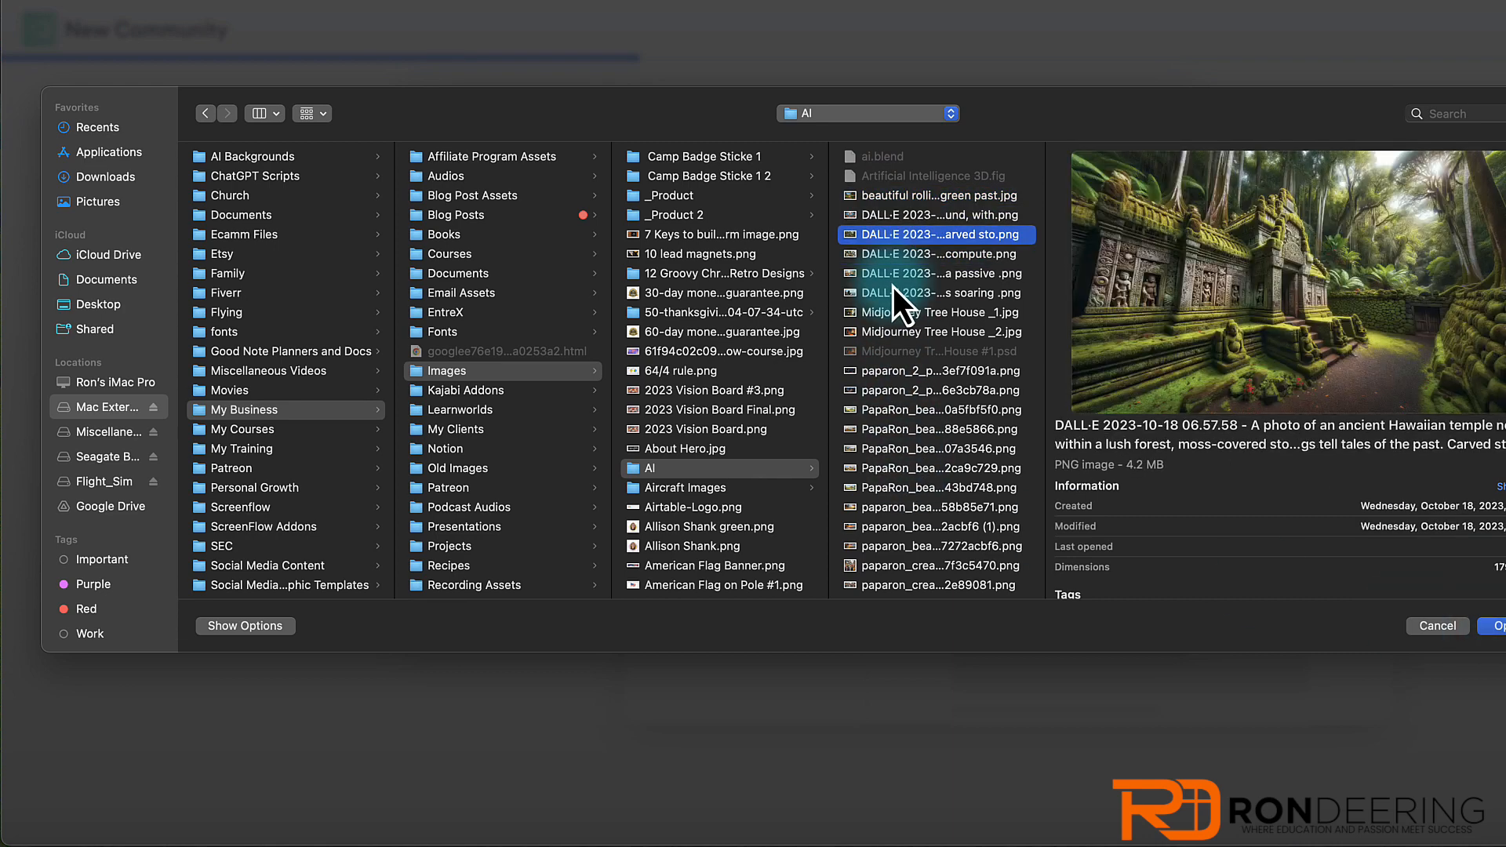
left_click(1492, 626)
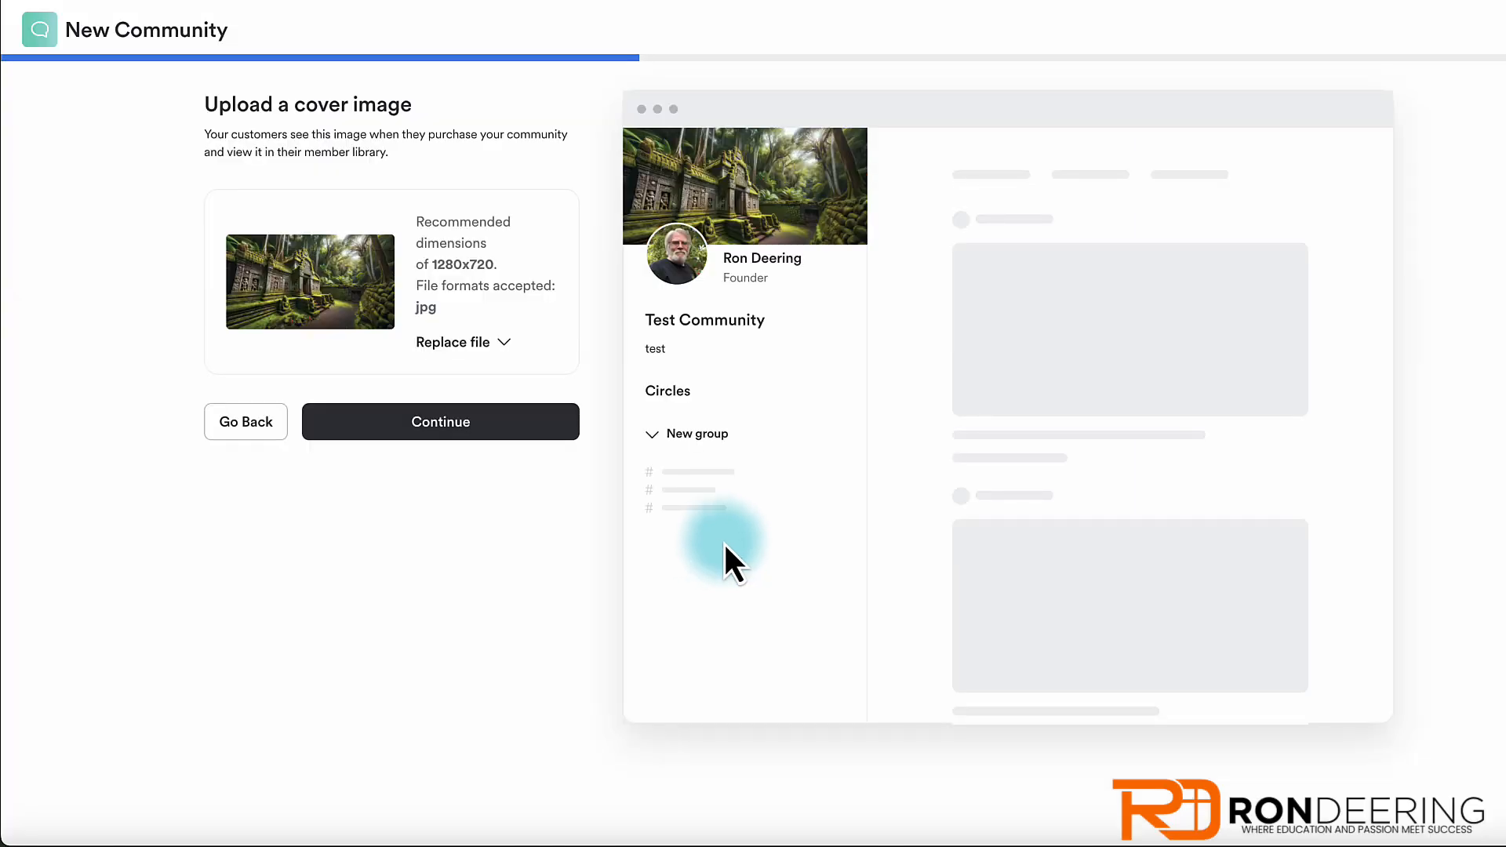
- Choose the picture of the black Newfoundland dog on a seaside rock from the device as the replacement cover image
left_click(472, 343)
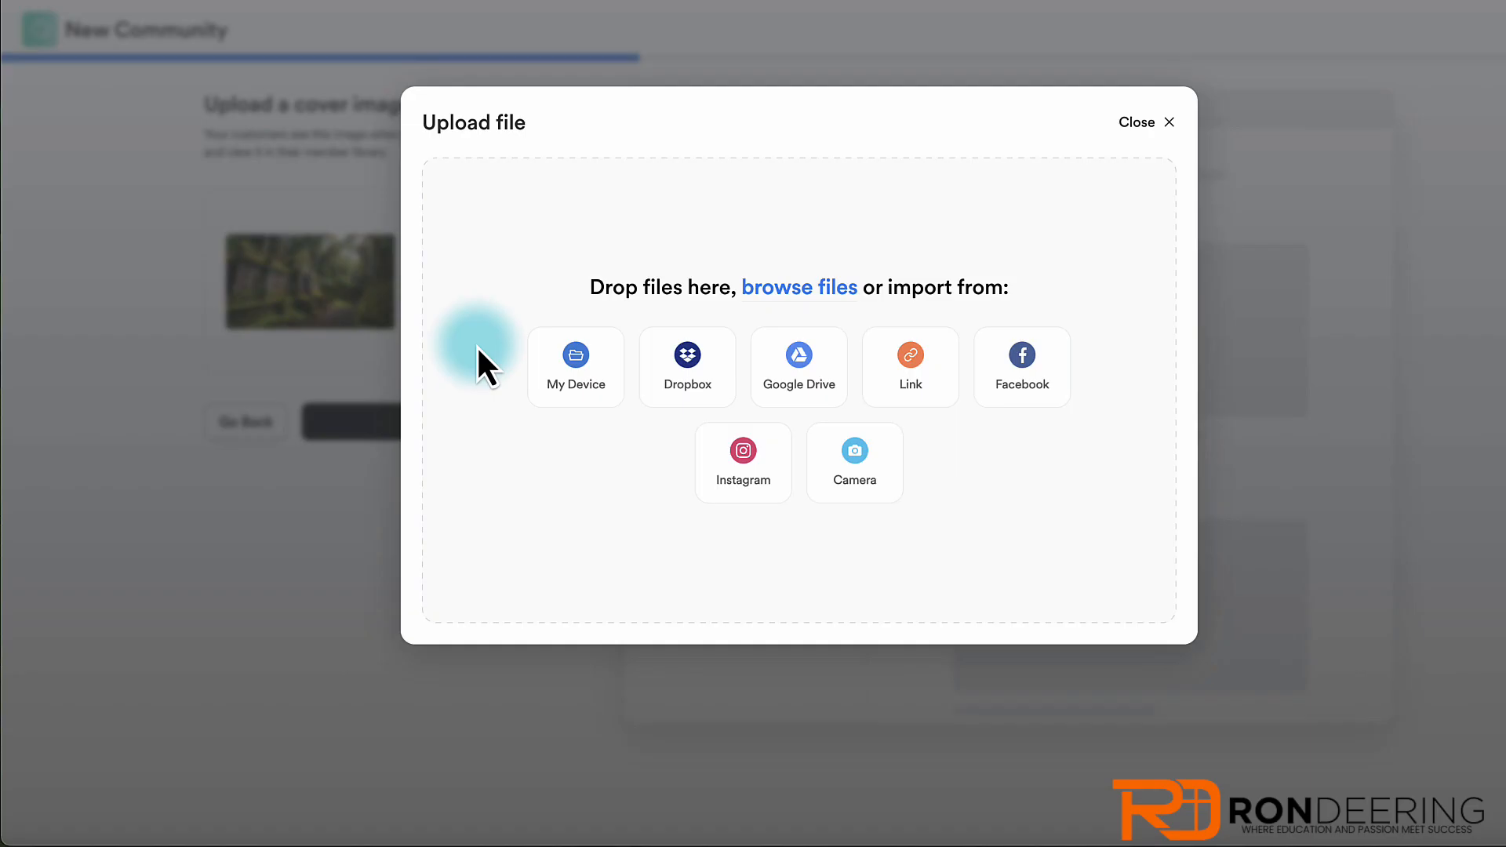
left_click(584, 386)
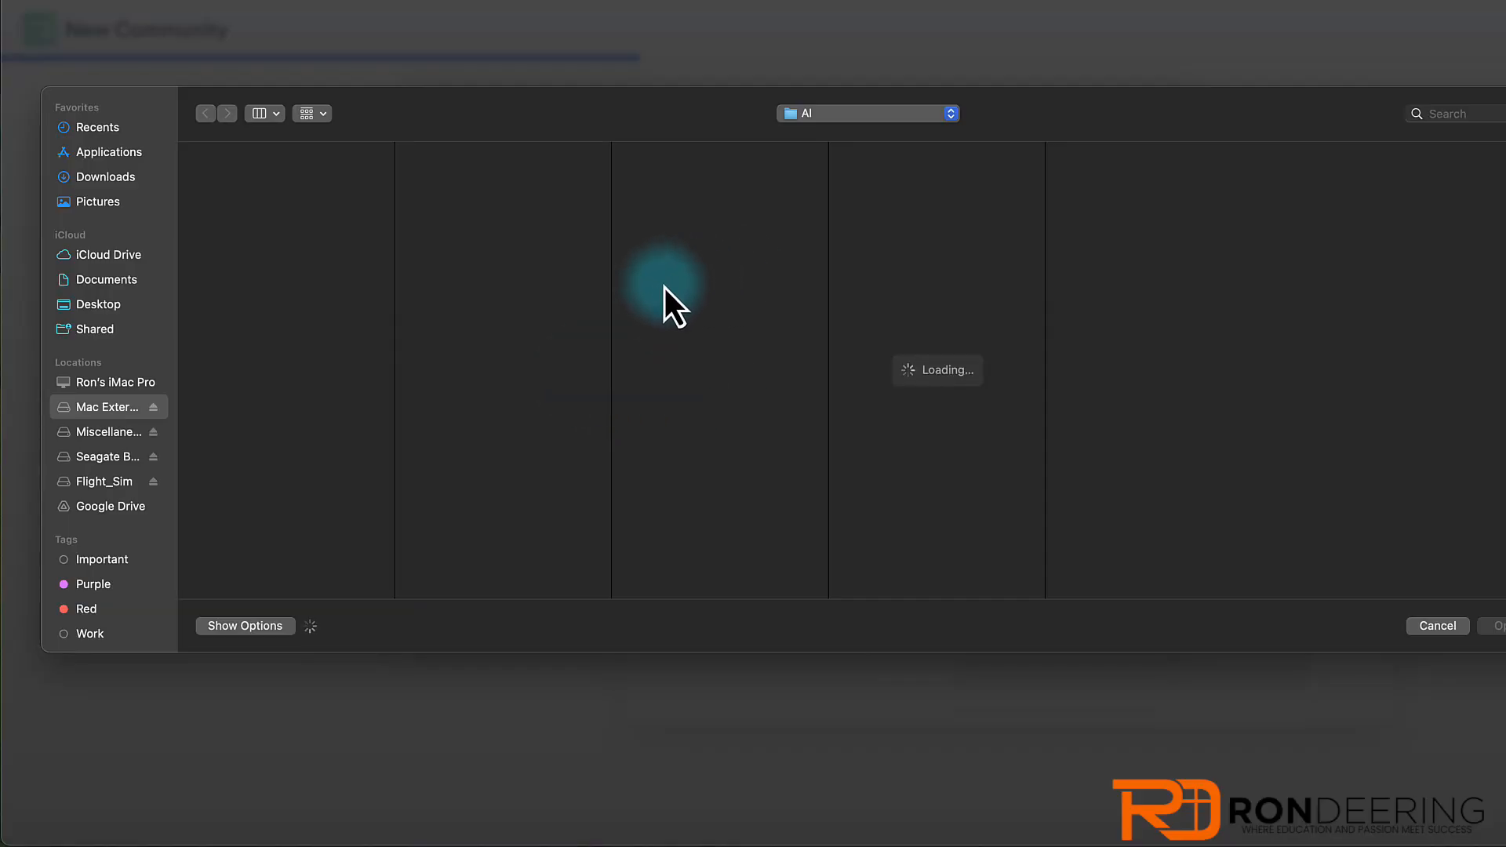
left_click(914, 291)
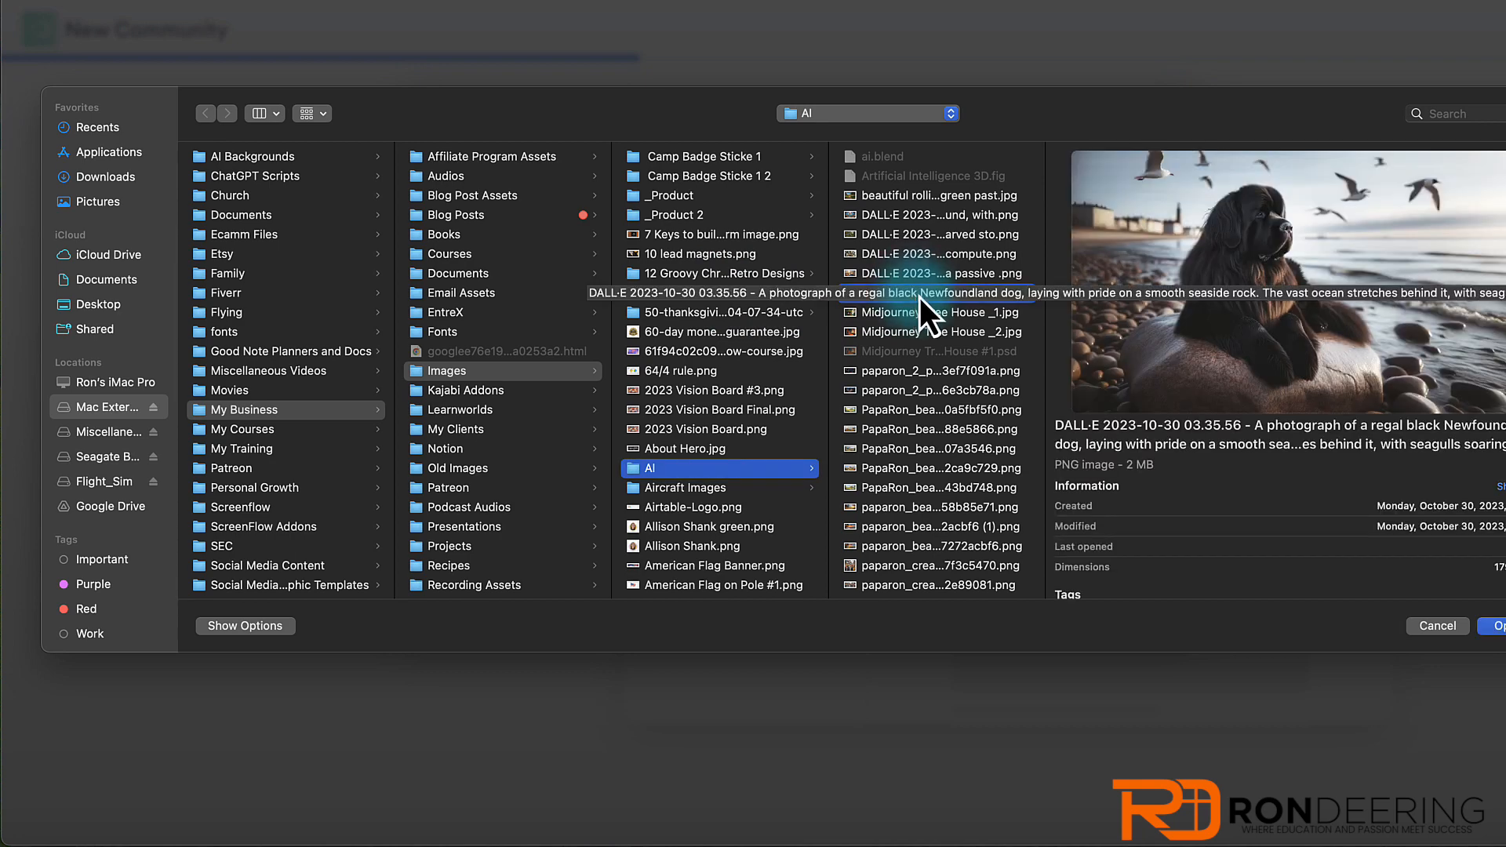
left_click(1496, 626)
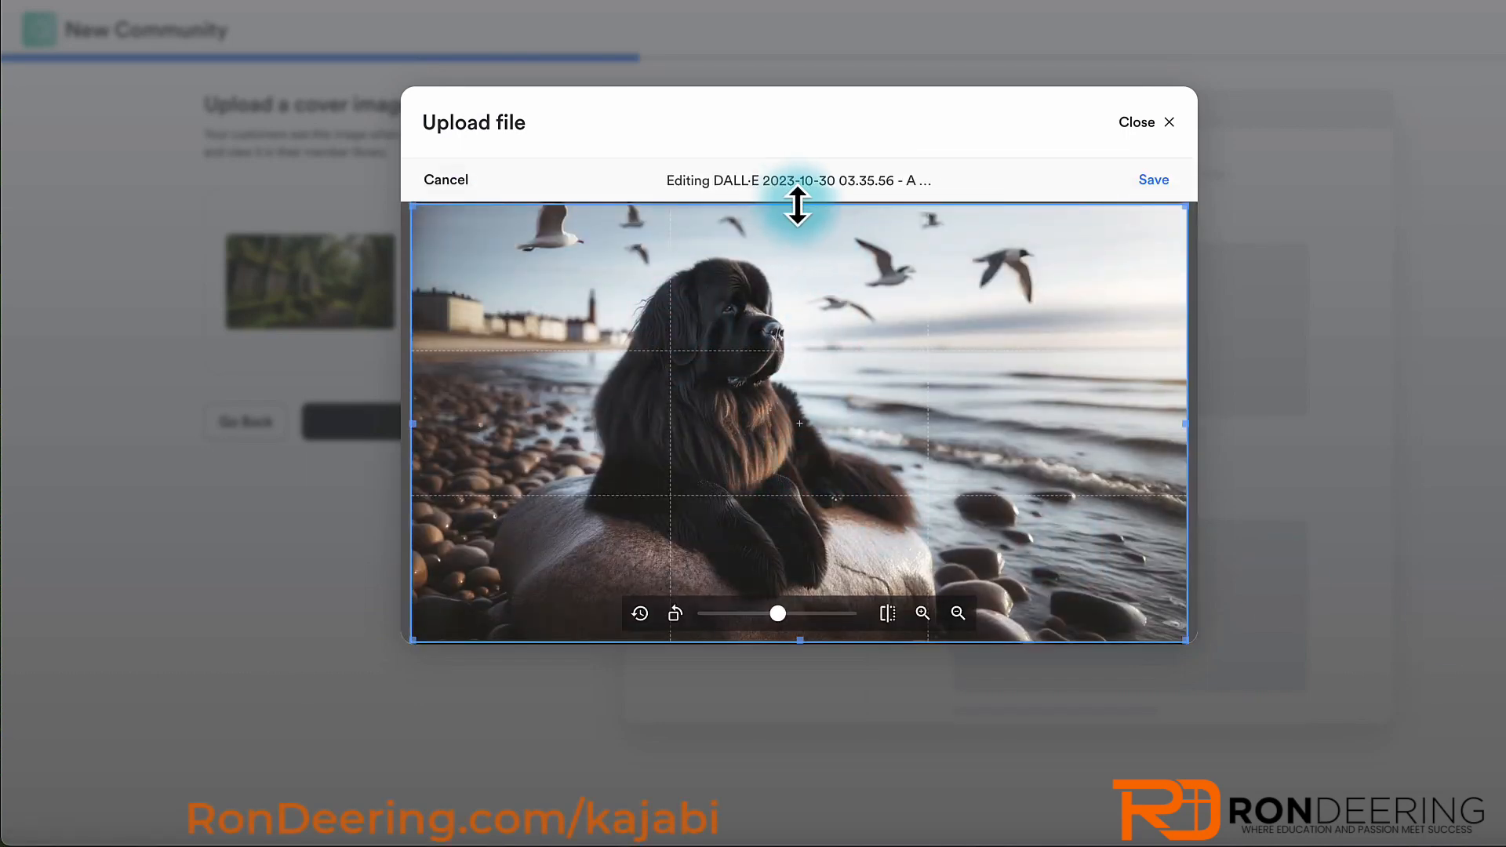
- Adjust the crop frame to cover almost the whole dog picture, save it as the cover image and continue
left_click_drag(797, 205, 792, 290)
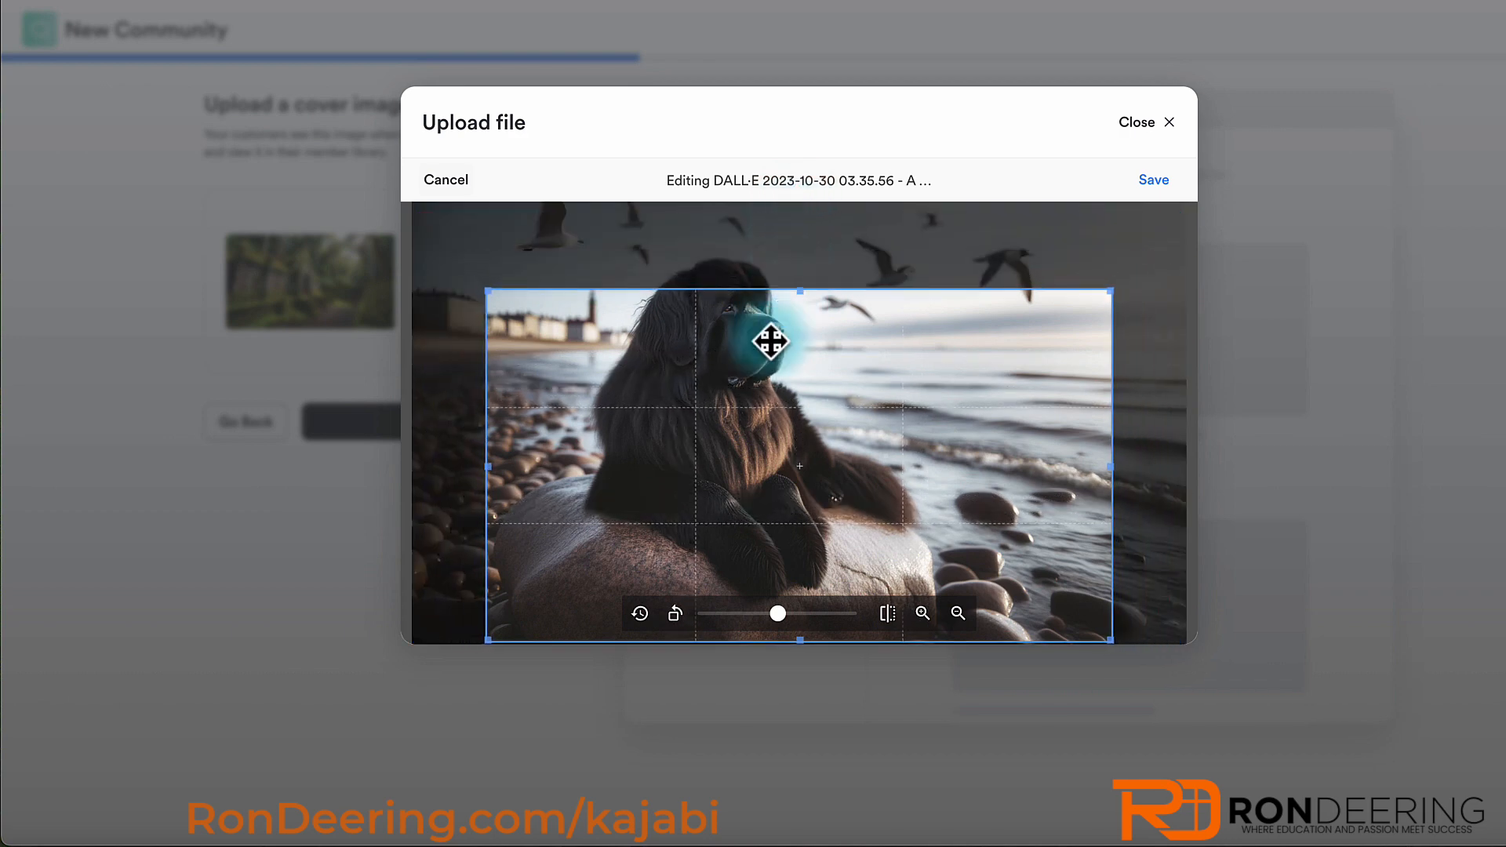
left_click_drag(770, 340, 746, 252)
left_click_drag(726, 408, 713, 355)
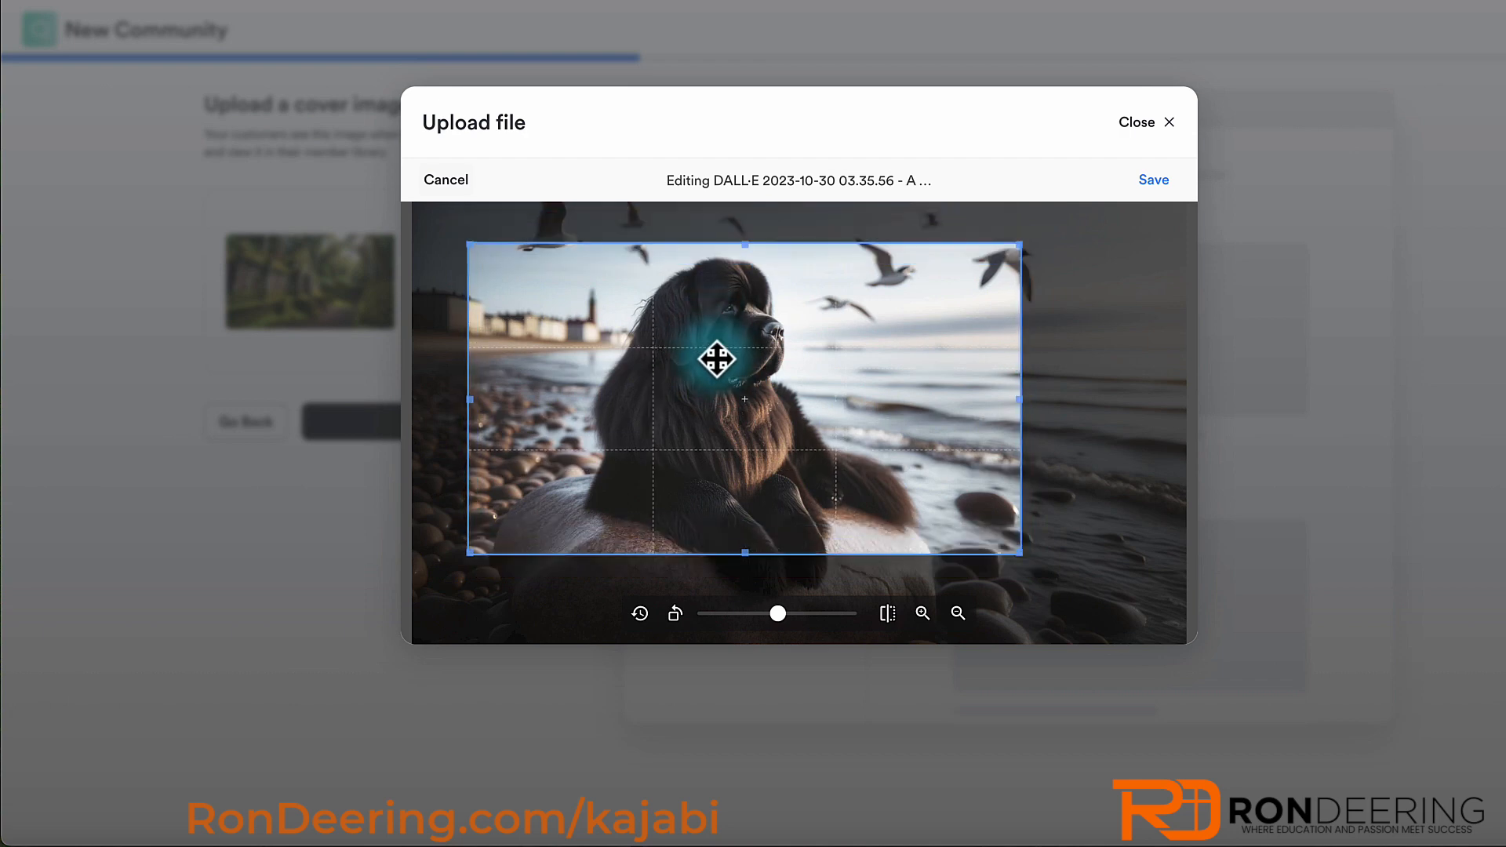
left_click_drag(746, 243, 750, 203)
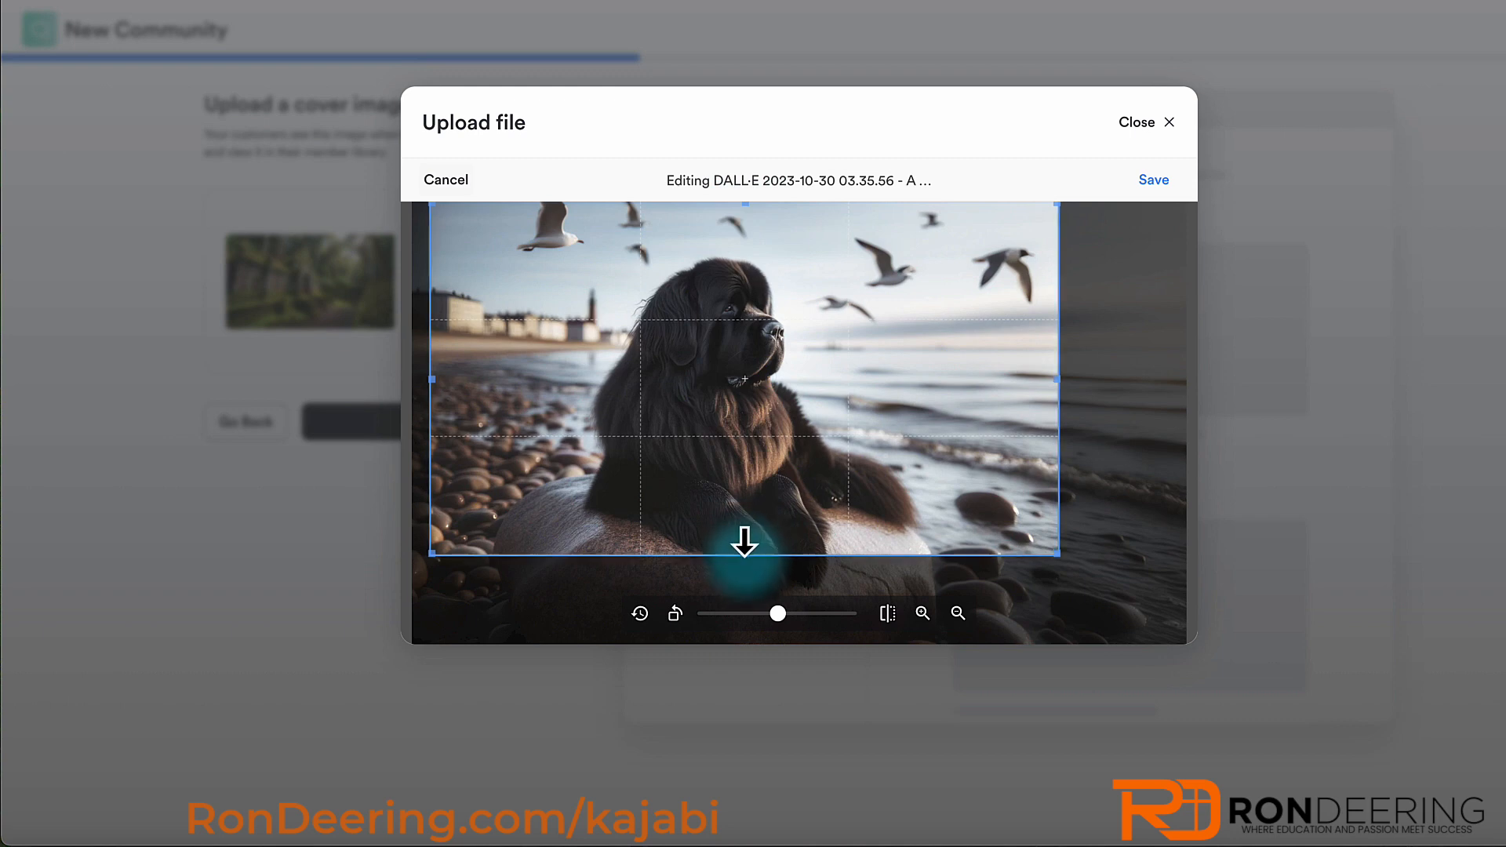
left_click_drag(744, 541, 746, 645)
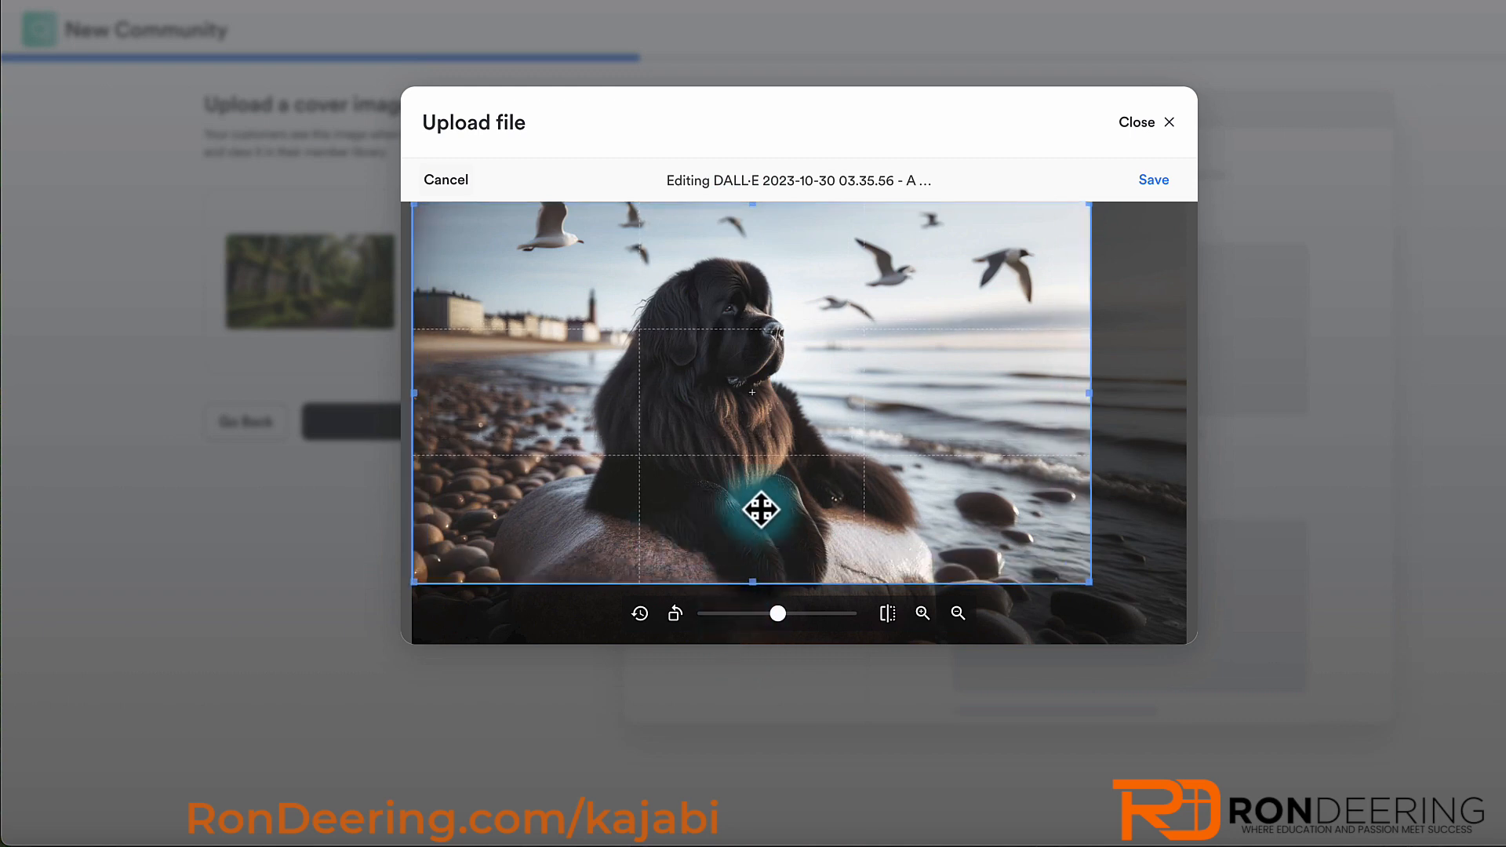
left_click_drag(1089, 583, 1194, 657)
left_click_drag(897, 484, 828, 476)
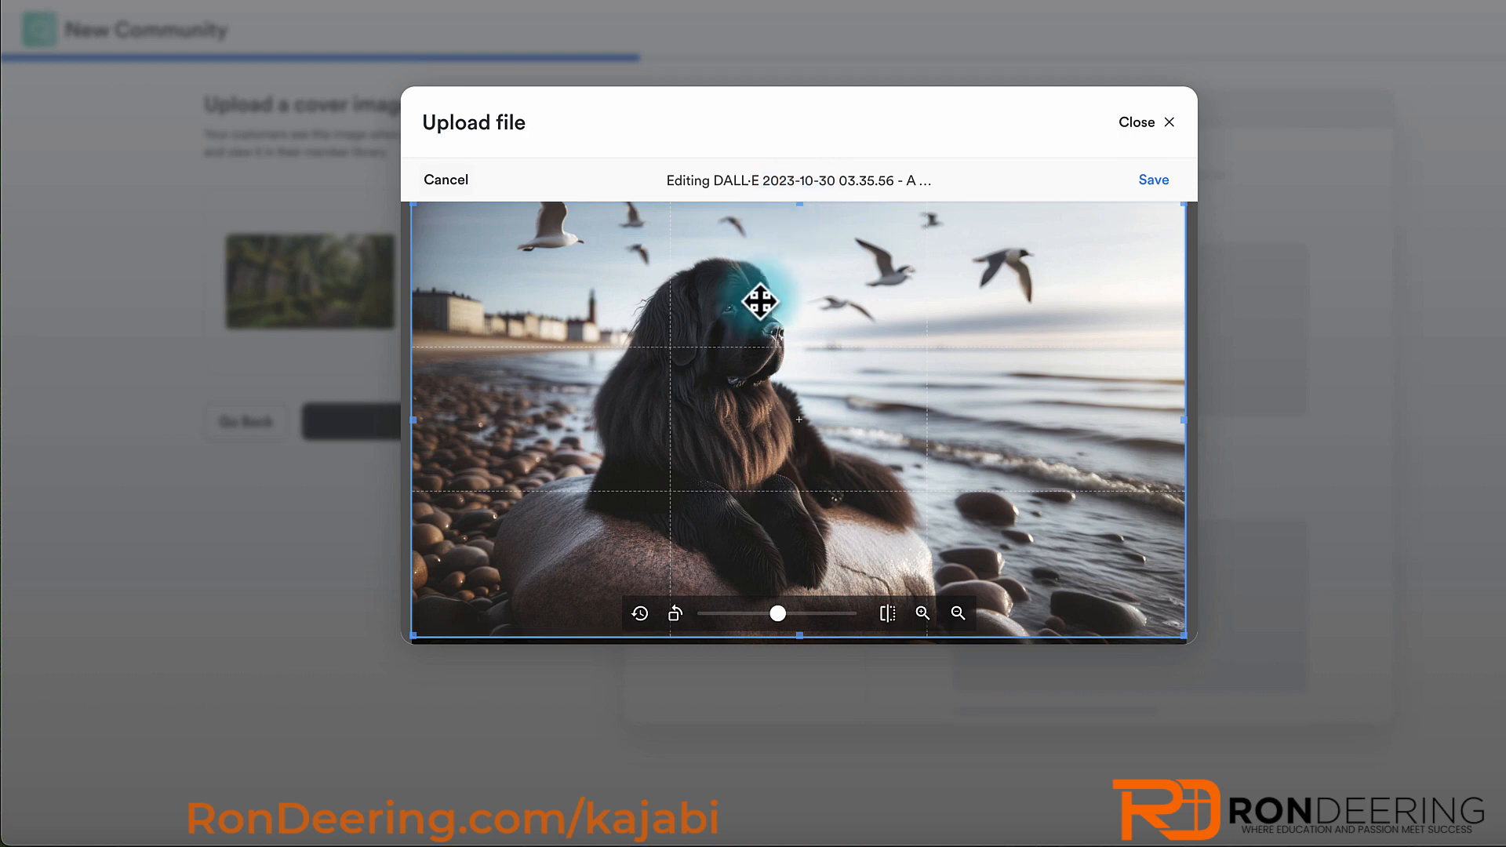
left_click(1155, 182)
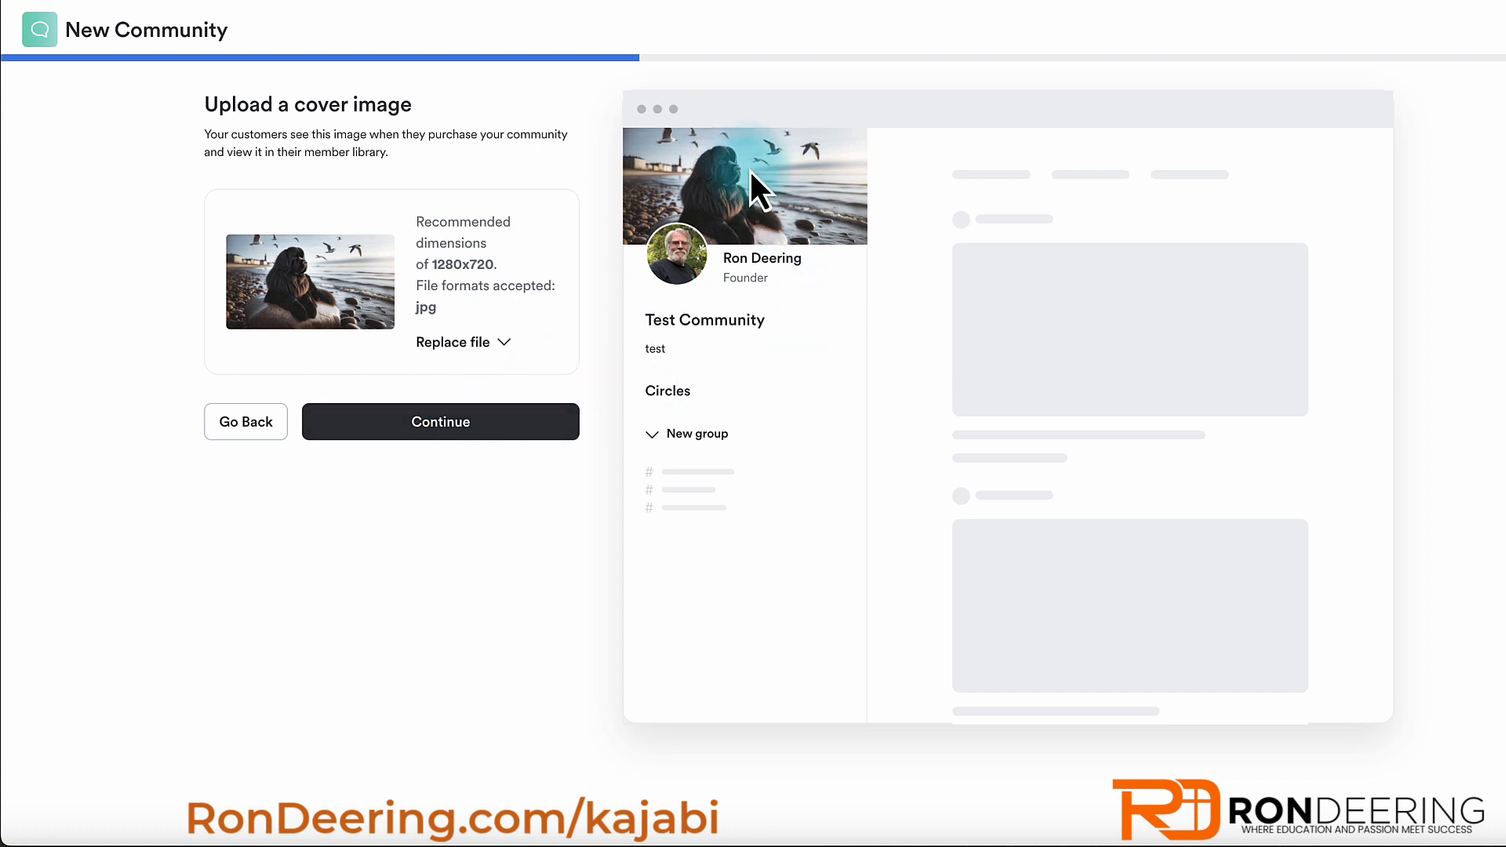
left_click(439, 428)
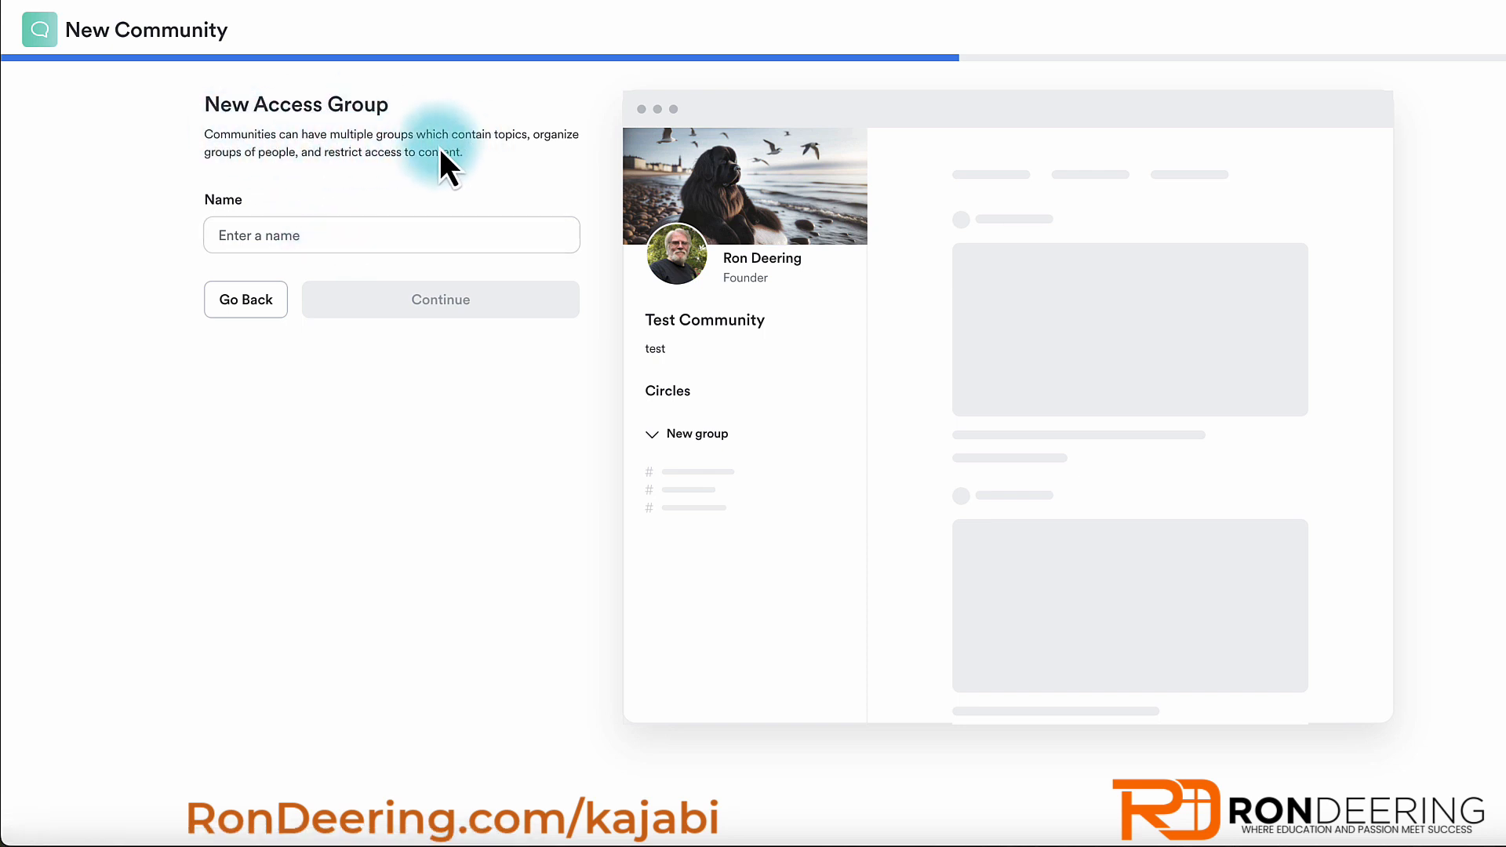
- Name the new access group "Kajabi Training Group" and continue to pricing
left_click(248, 235)
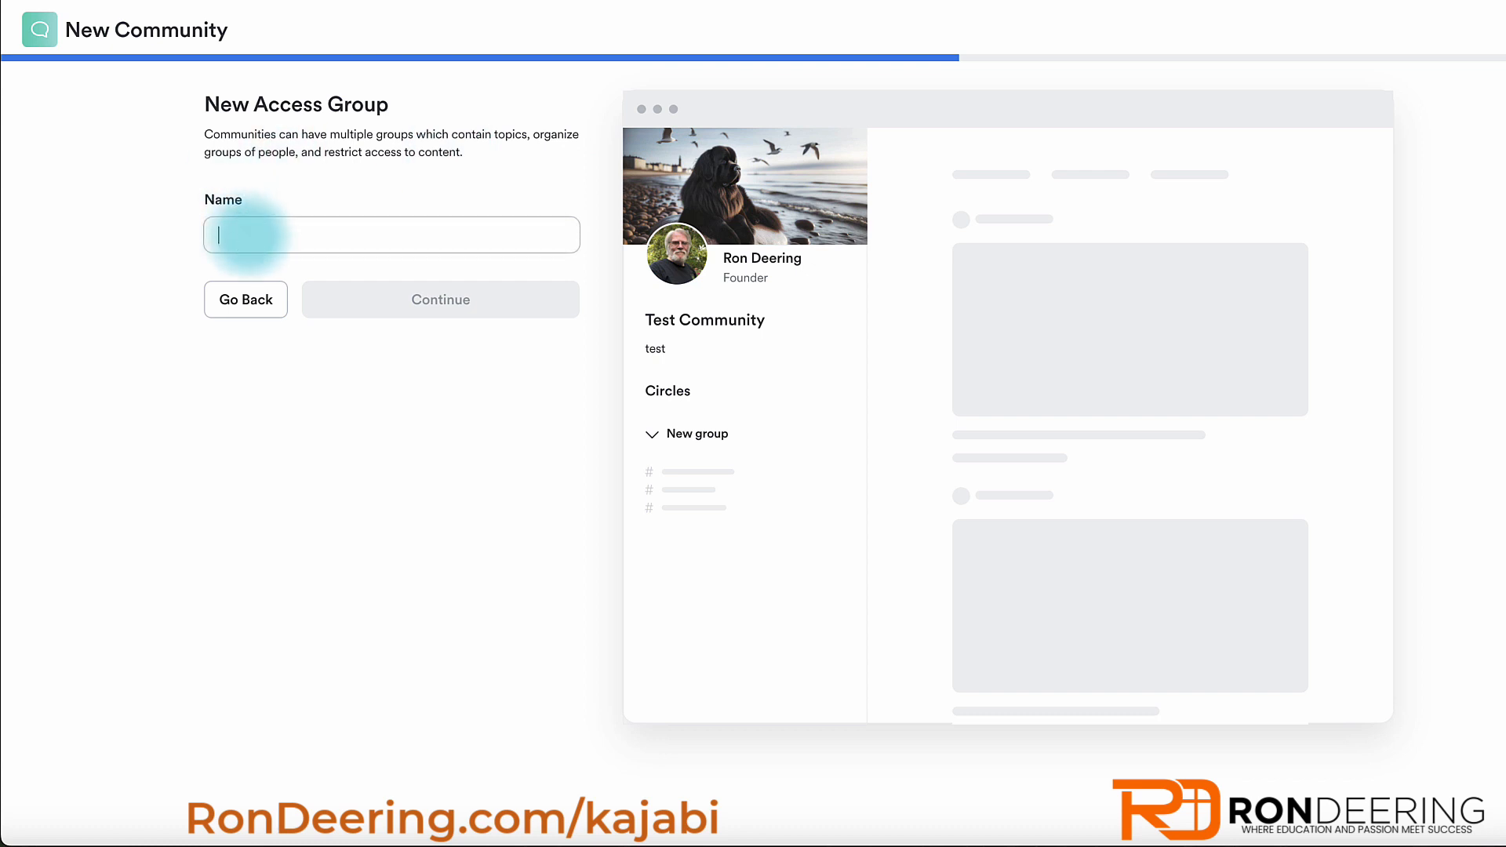
type("Kajabi Training")
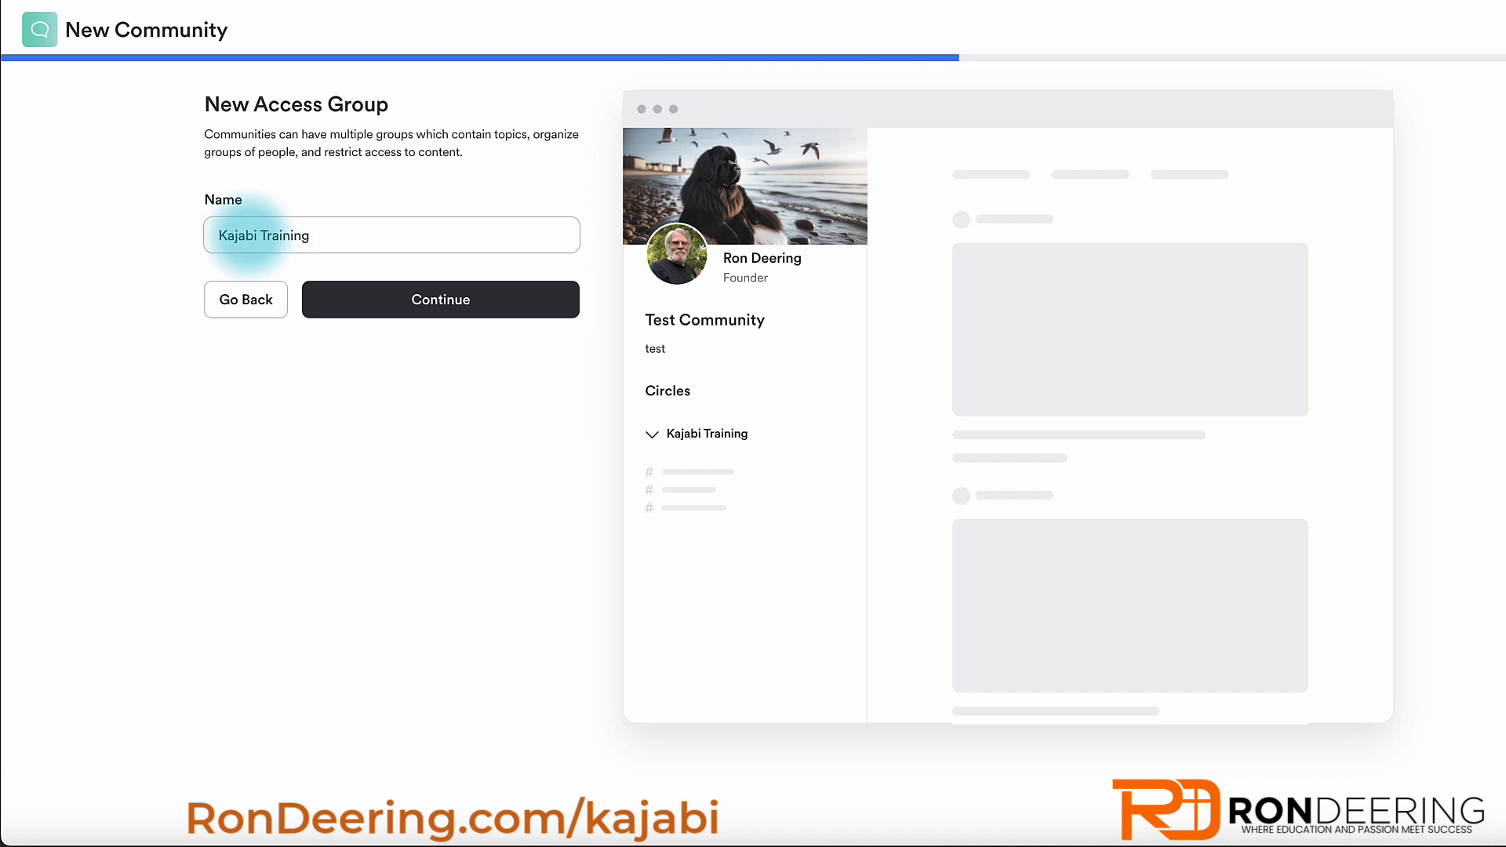
type(" Group")
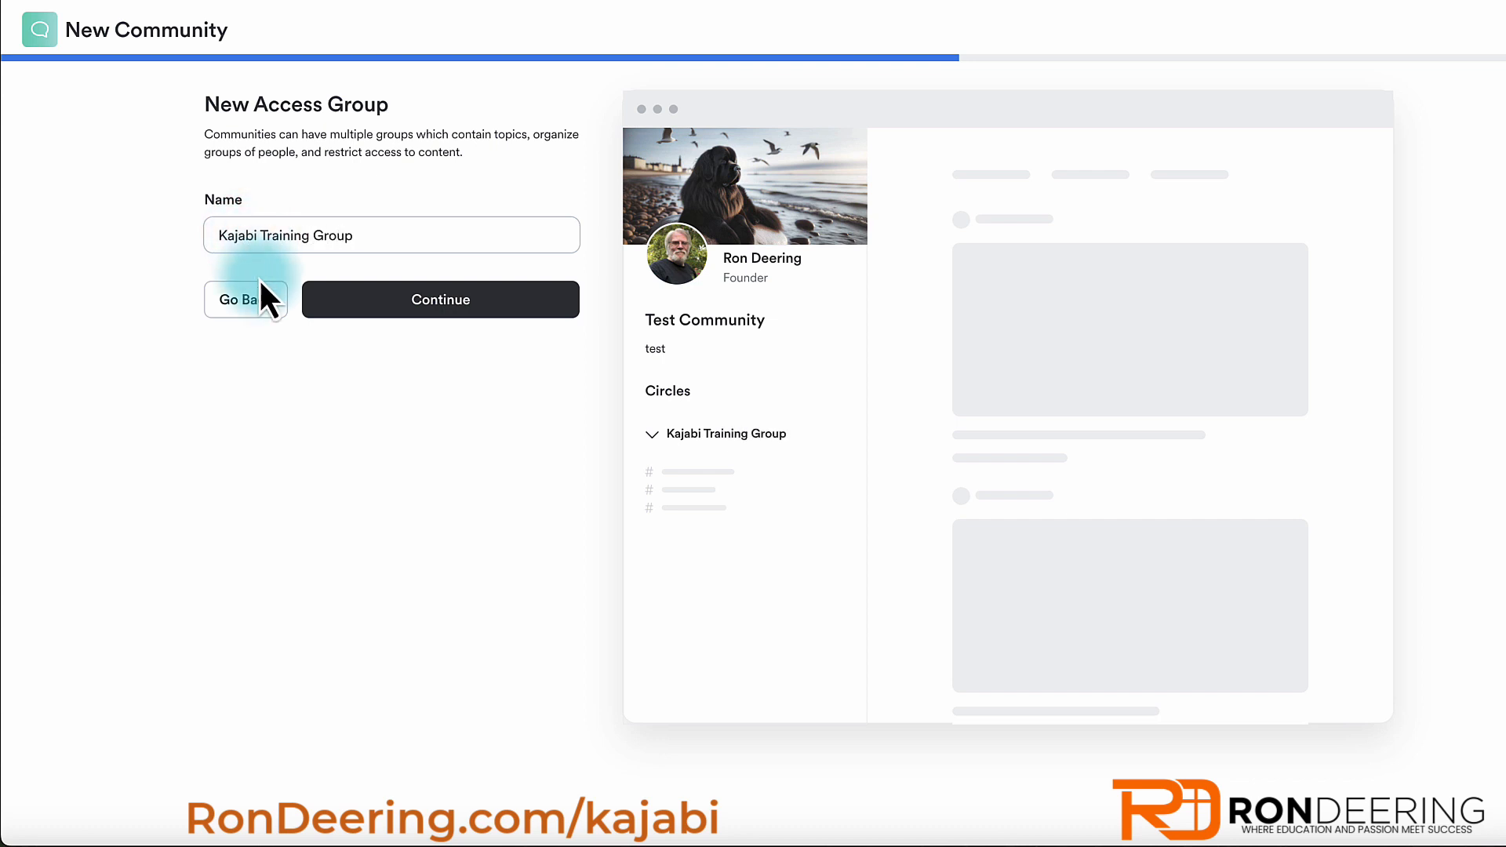
left_click(359, 292)
- Make the community free, finish creating it and dismiss the introductory tip about community settings
left_click(436, 205)
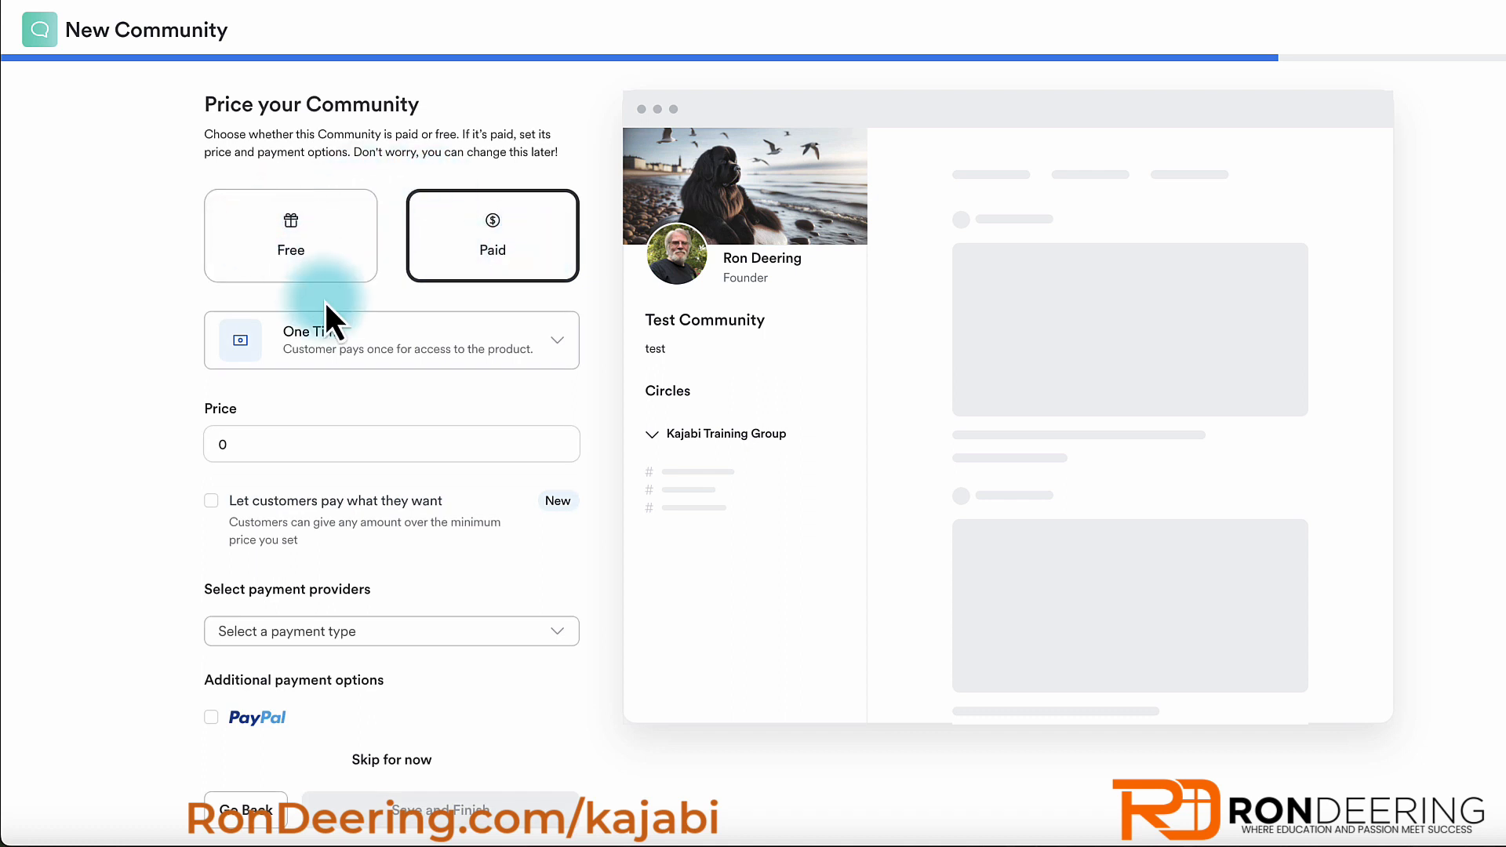
left_click(397, 345)
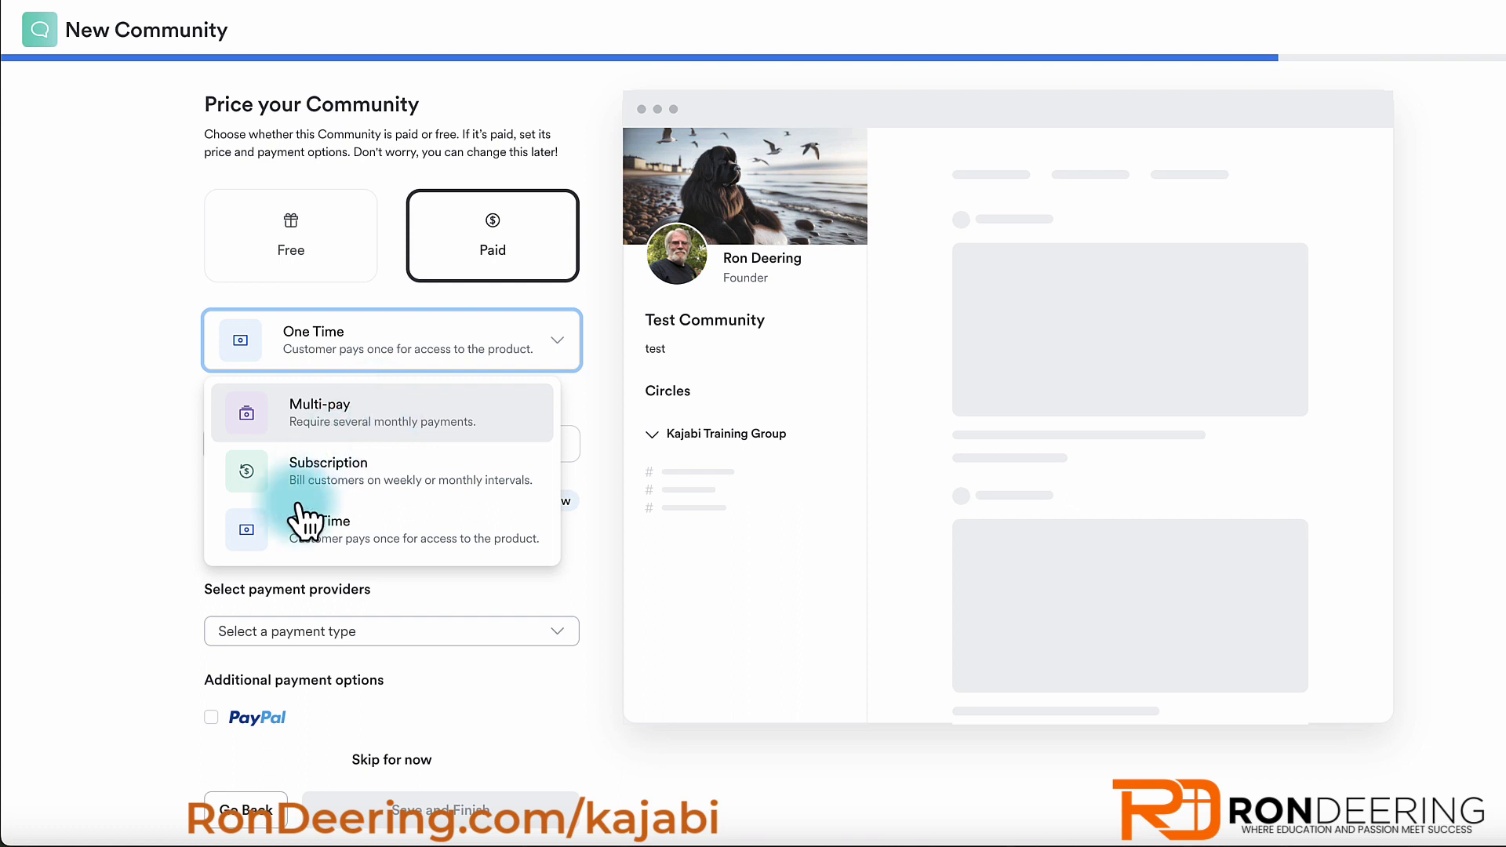
left_click(272, 224)
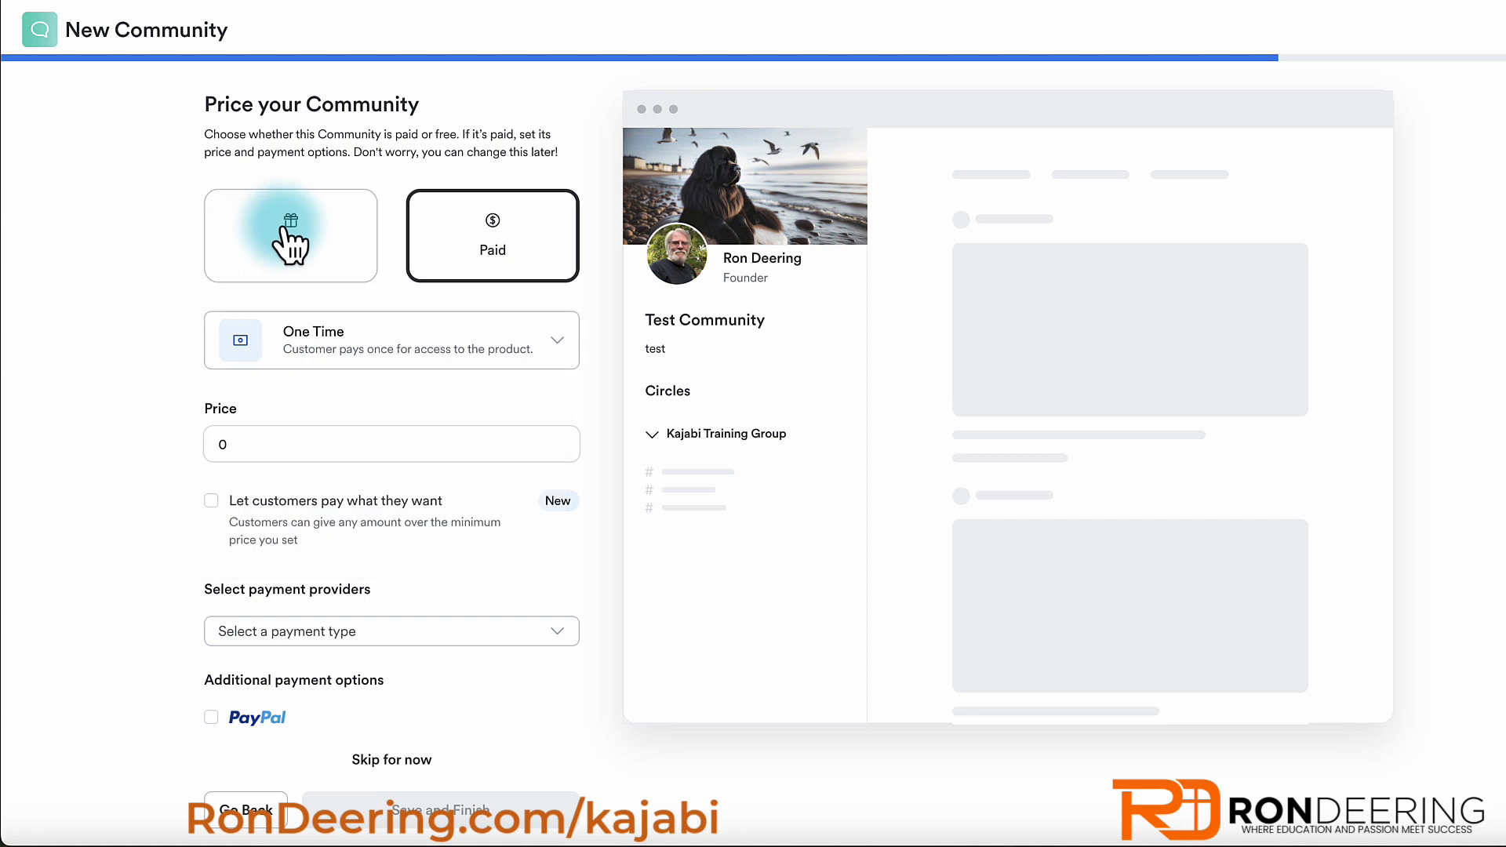
left_click(290, 239)
left_click(469, 368)
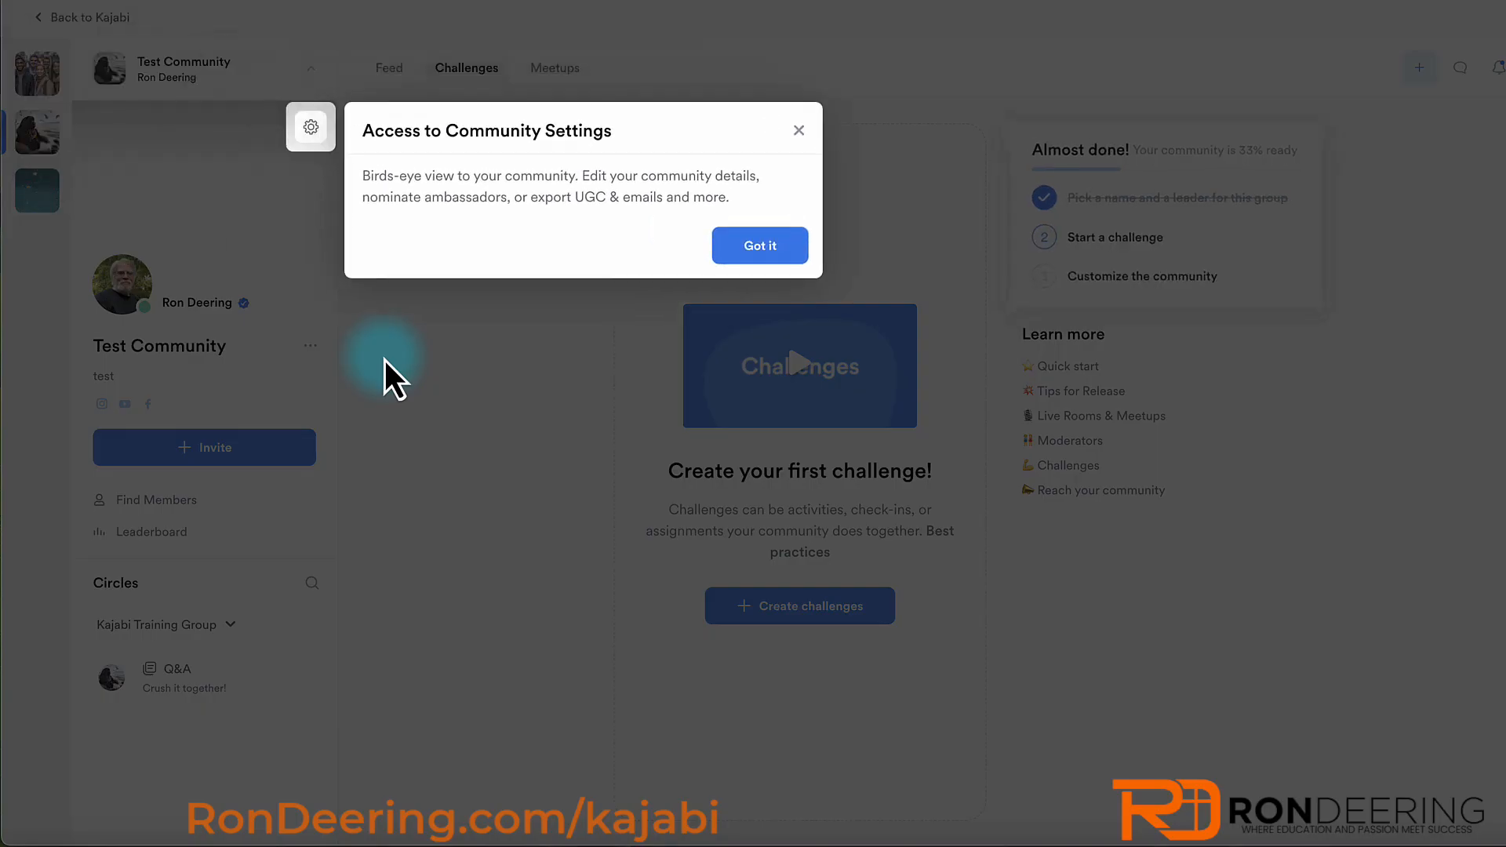
left_click(797, 129)
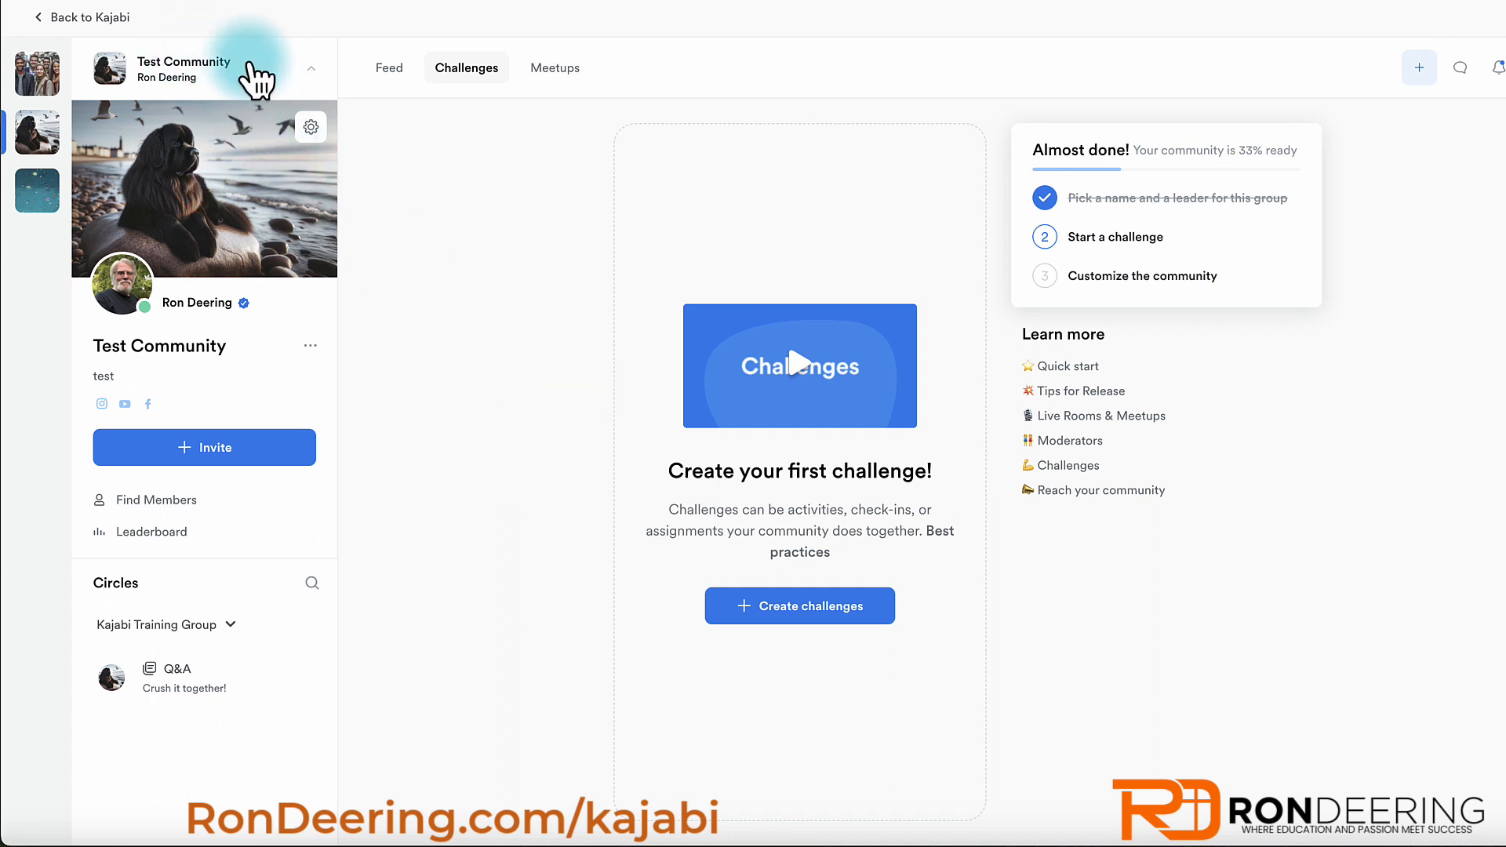
- Collapse and re-expand the Test Community details above the circles list
left_click(205, 67)
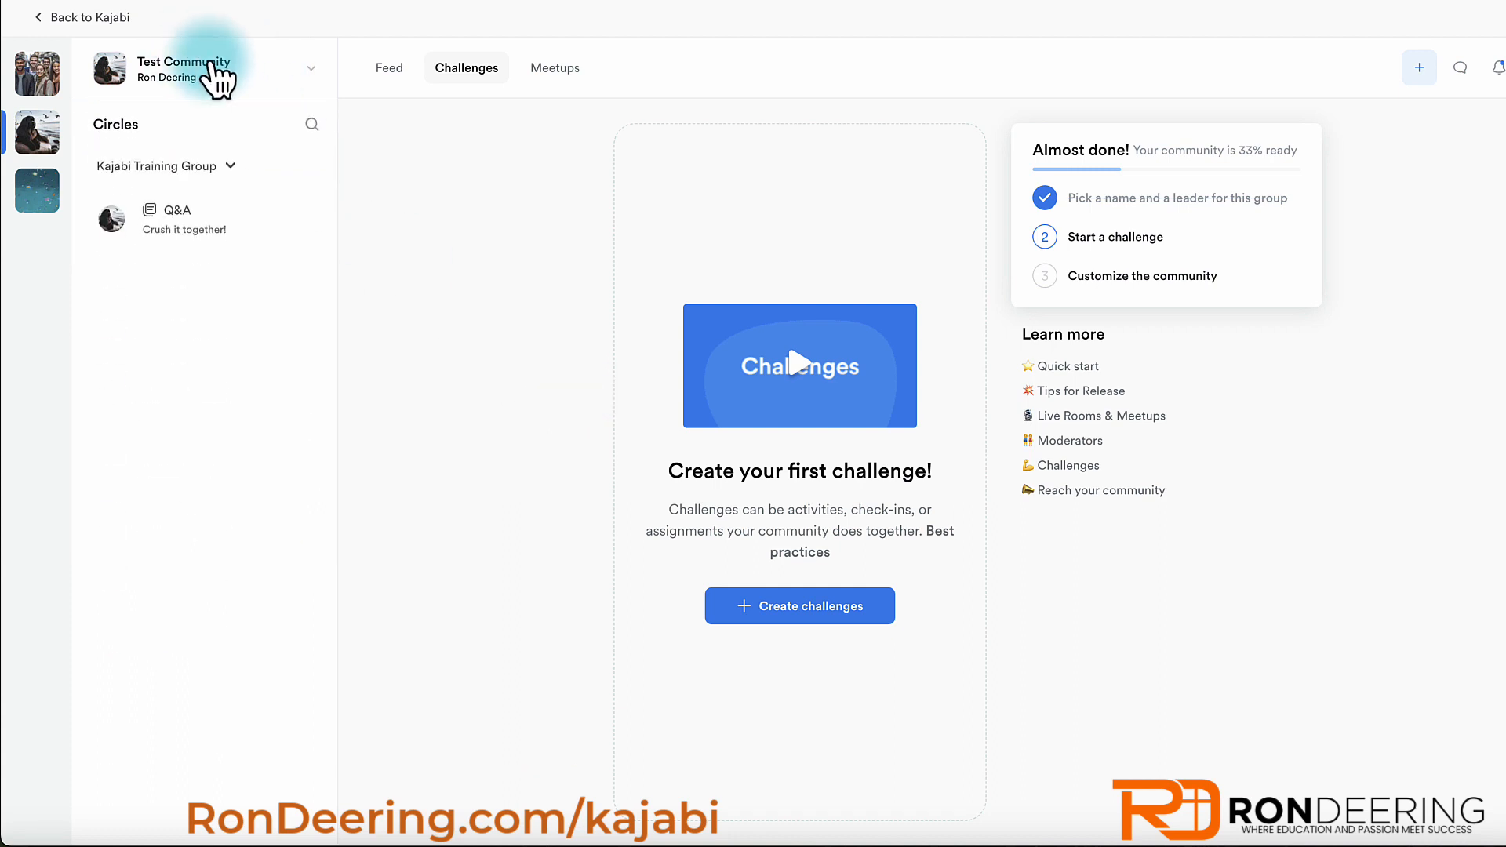
left_click(210, 69)
left_click(232, 74)
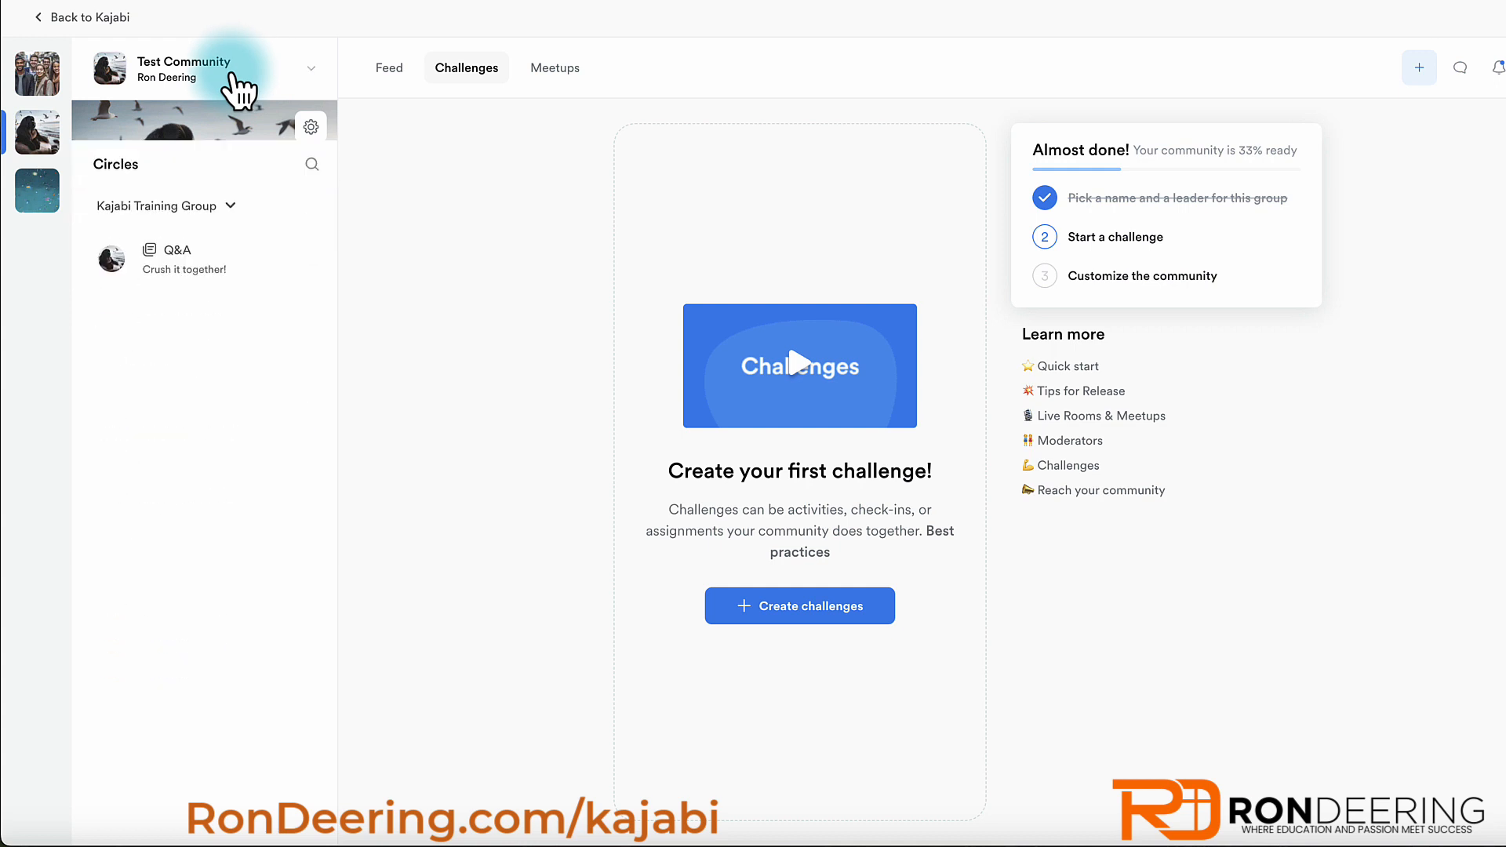
left_click(233, 74)
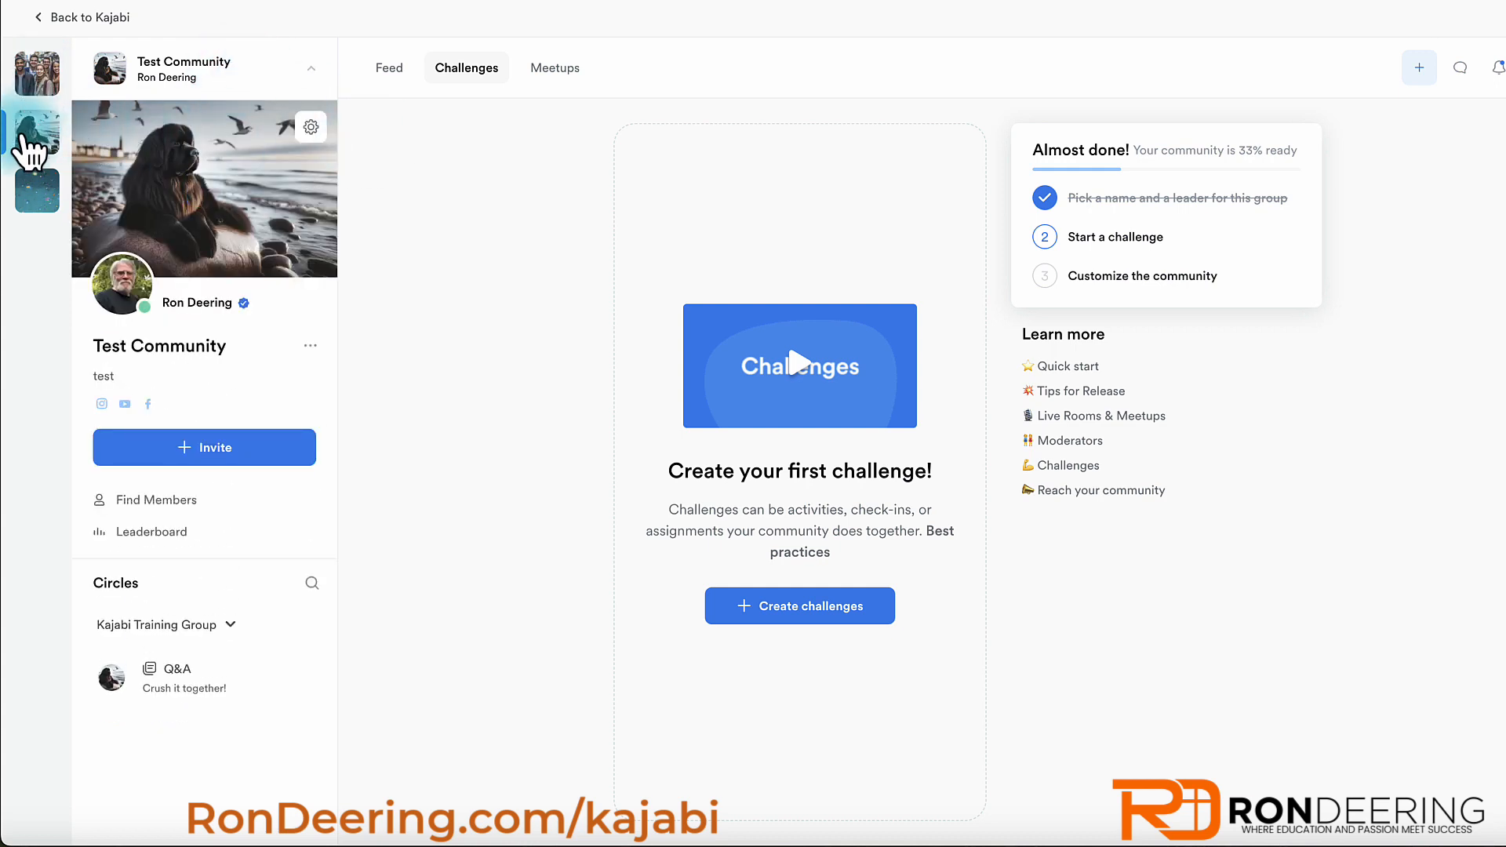
- Look at the Support Clients community and the older teal-cover Test Community, dismissing their tips, and return to the new Test Community
left_click(40, 82)
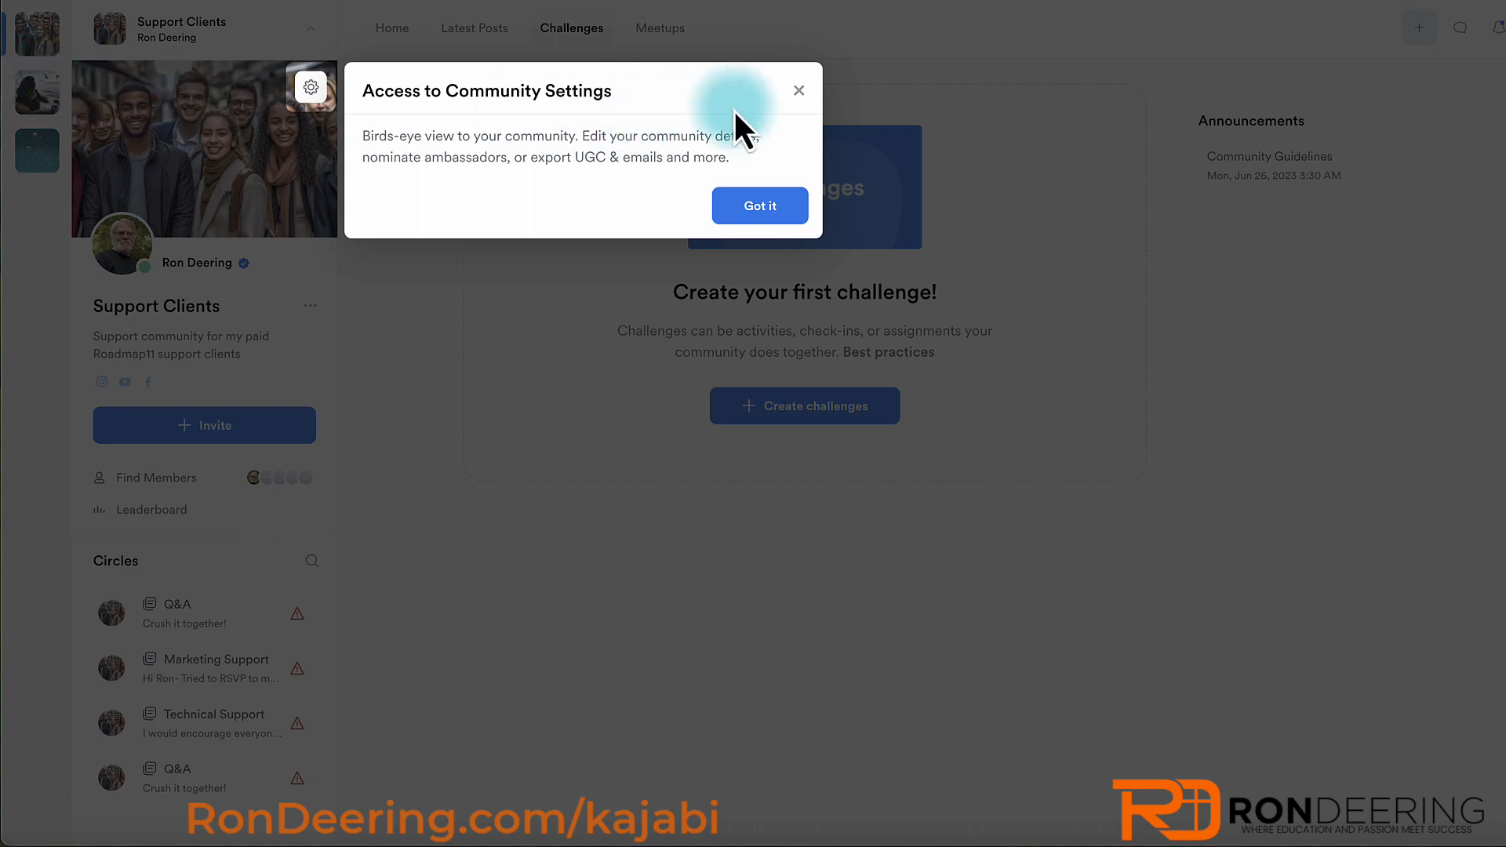
left_click(798, 90)
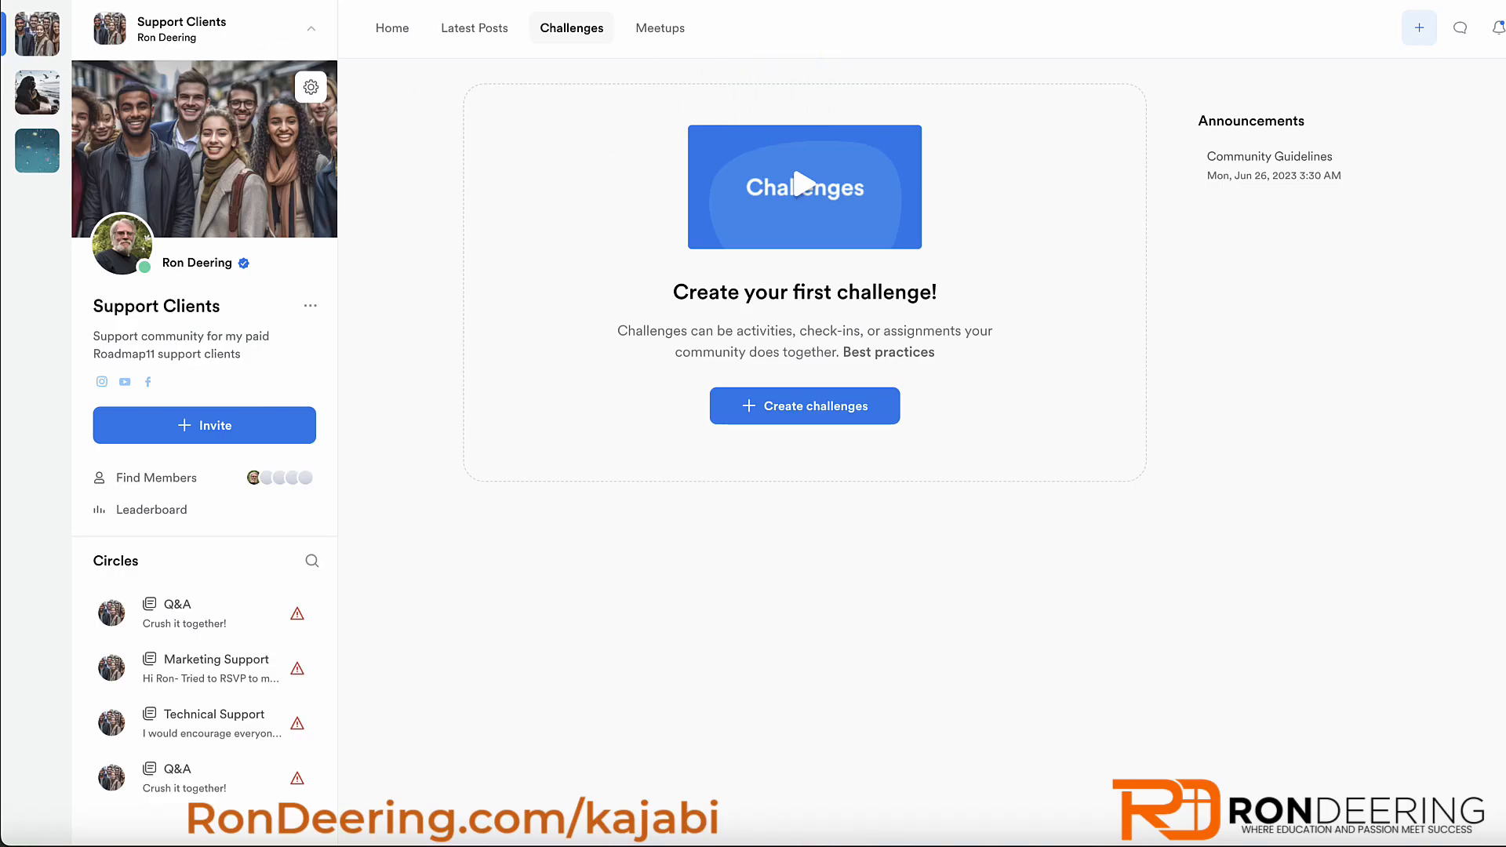
left_click(35, 150)
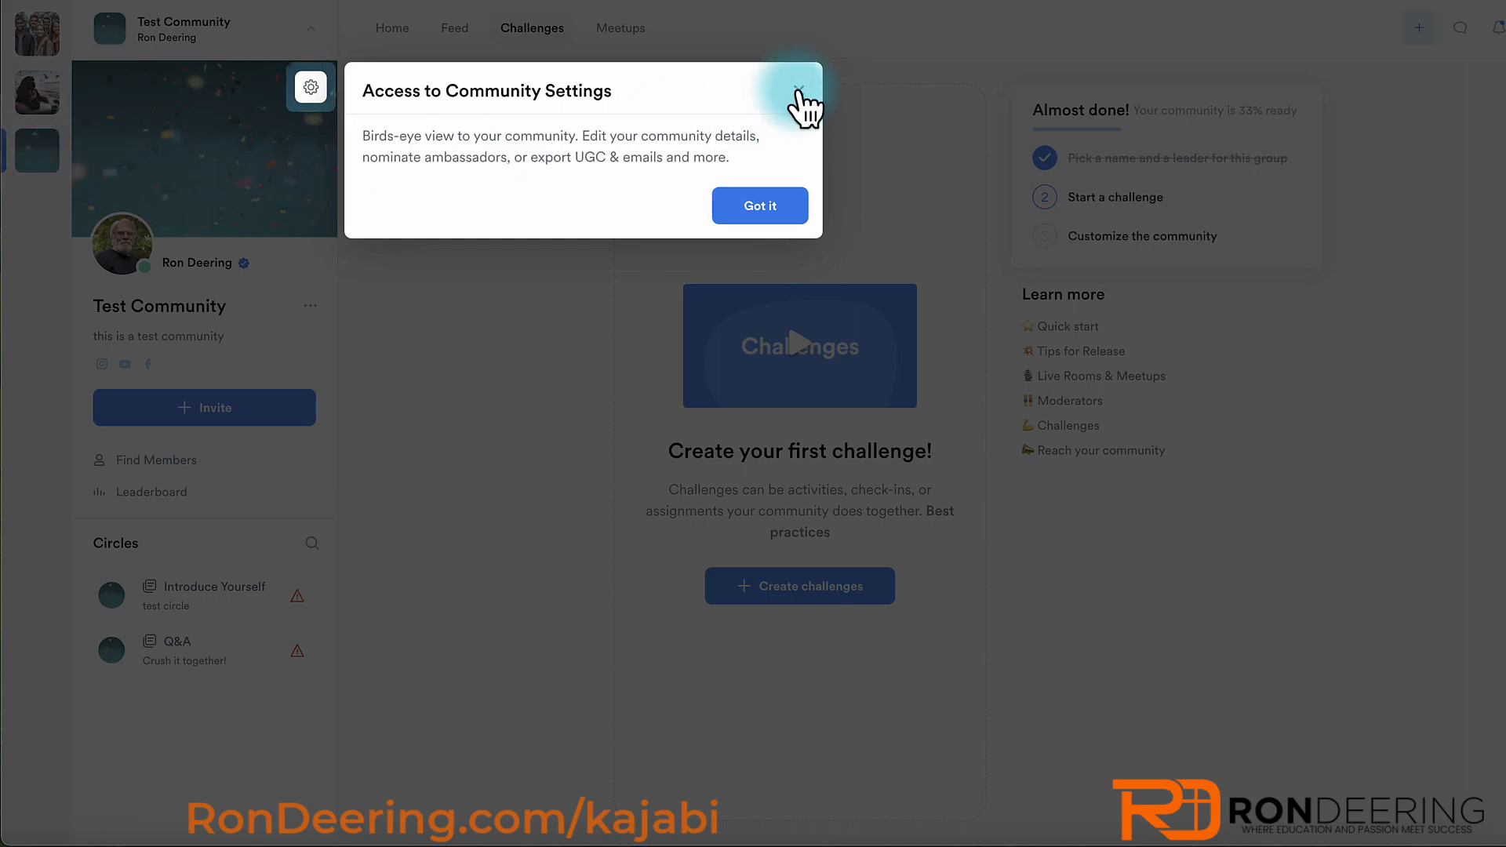
left_click(798, 93)
left_click(36, 96)
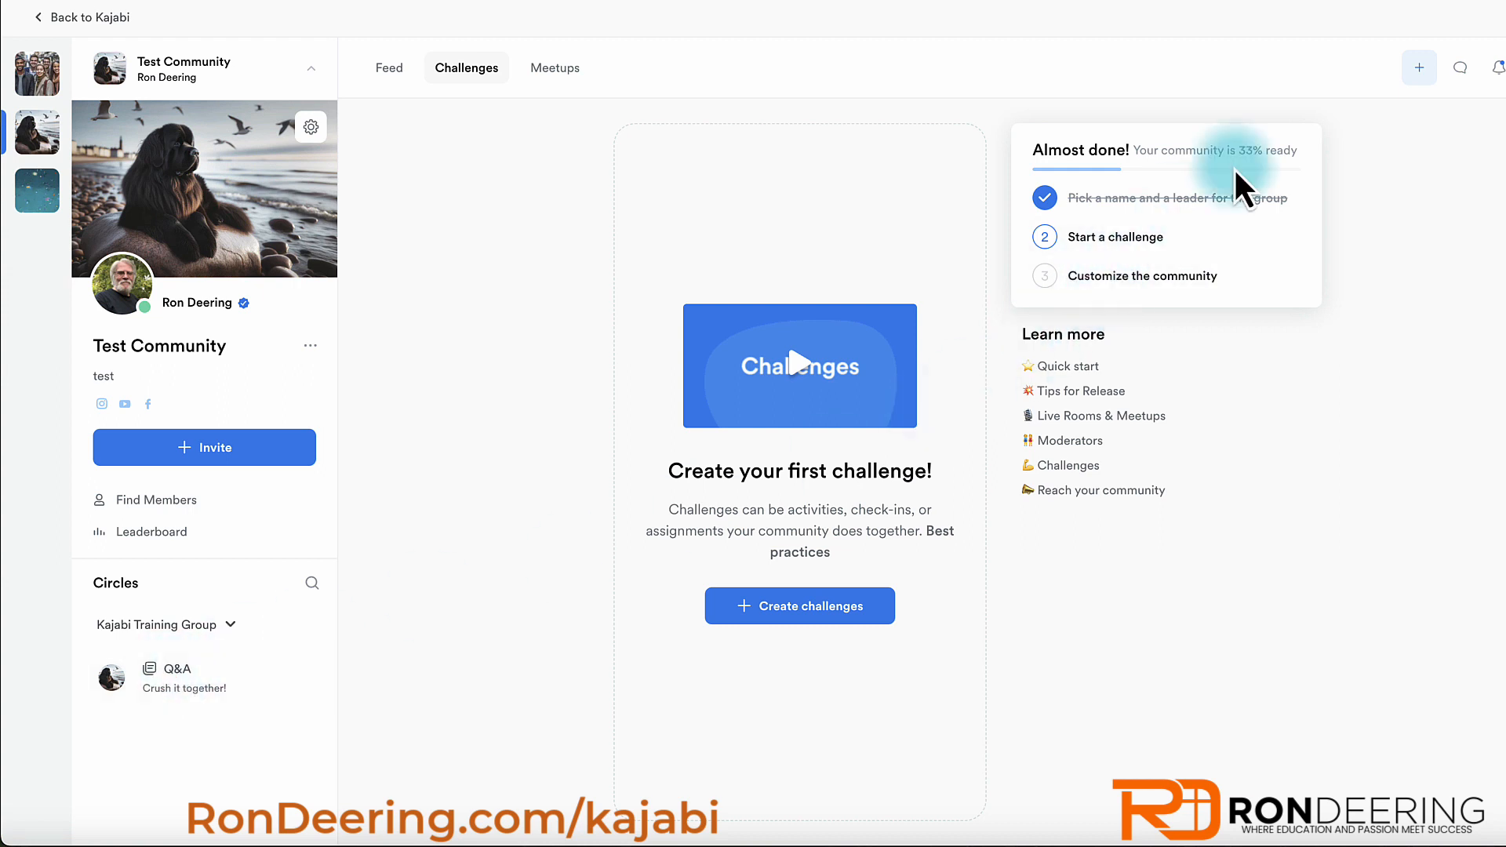
- Start a new circle titled "Testimonies" and assign it to the Kajabi Training Group access group
left_click(1402, 72)
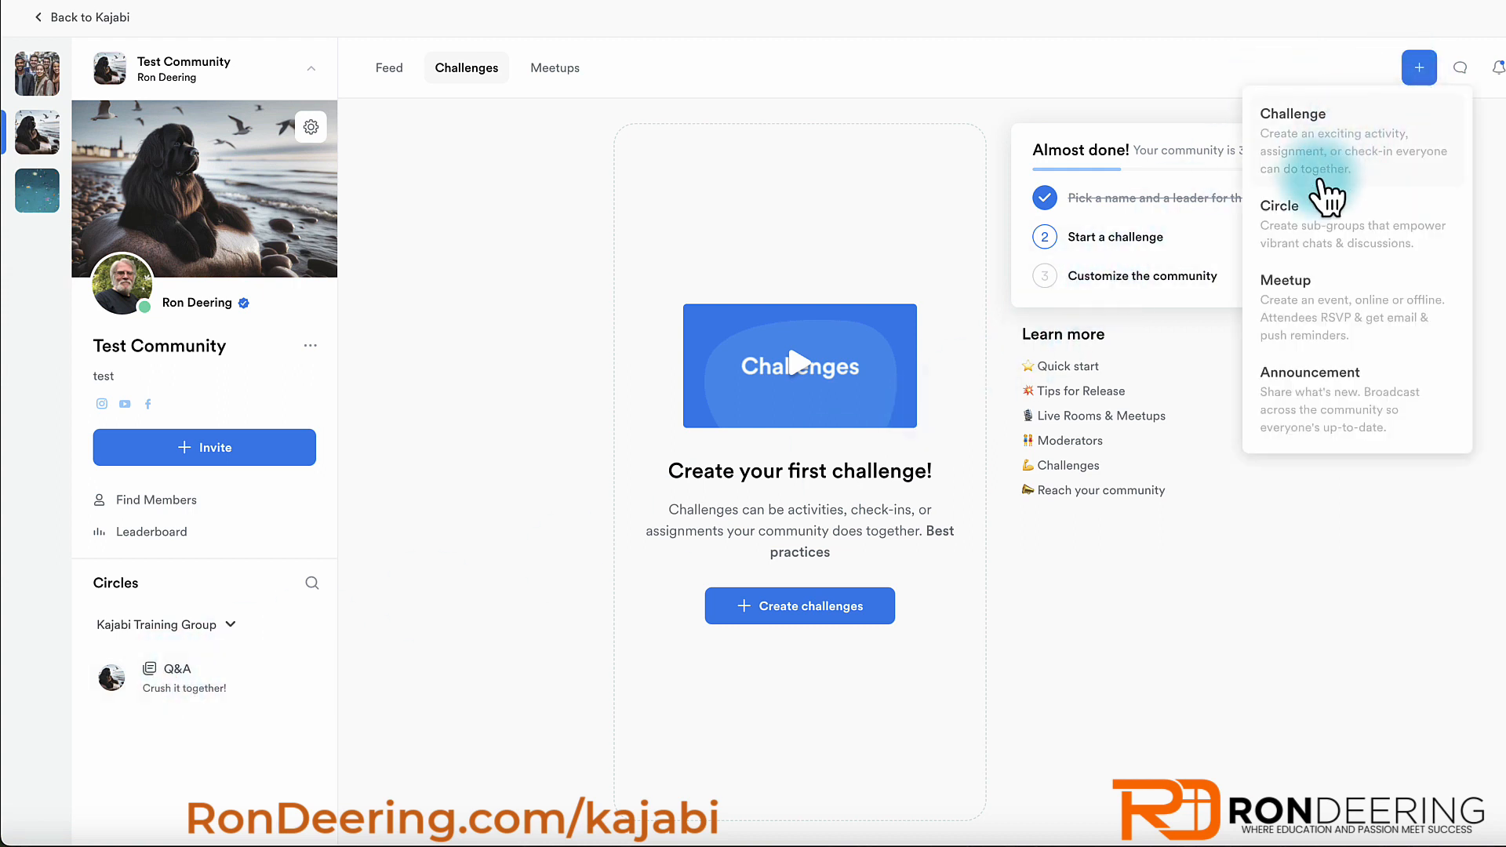
left_click(1304, 235)
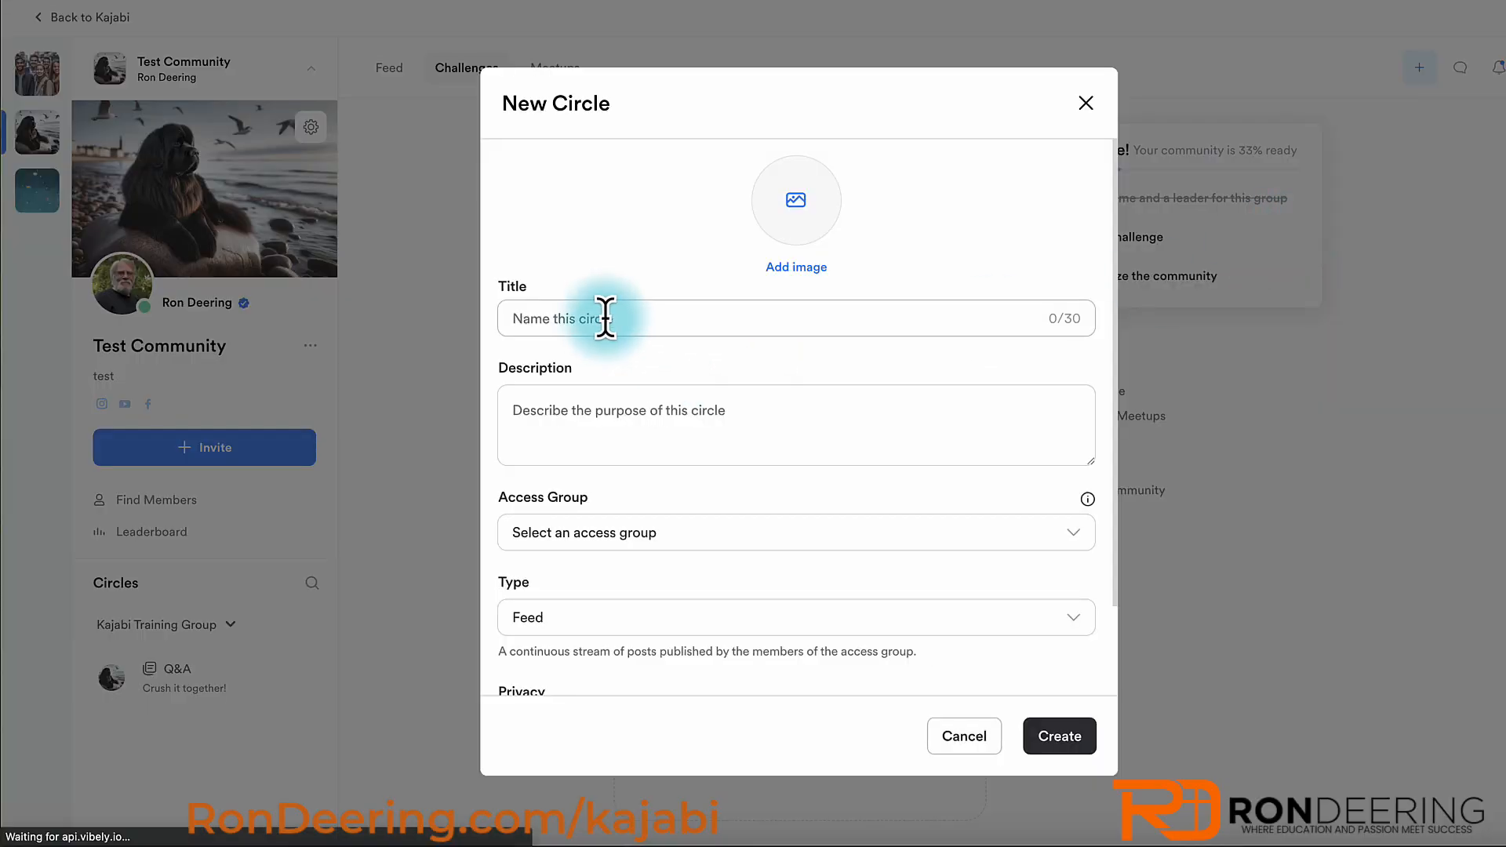
left_click(564, 316)
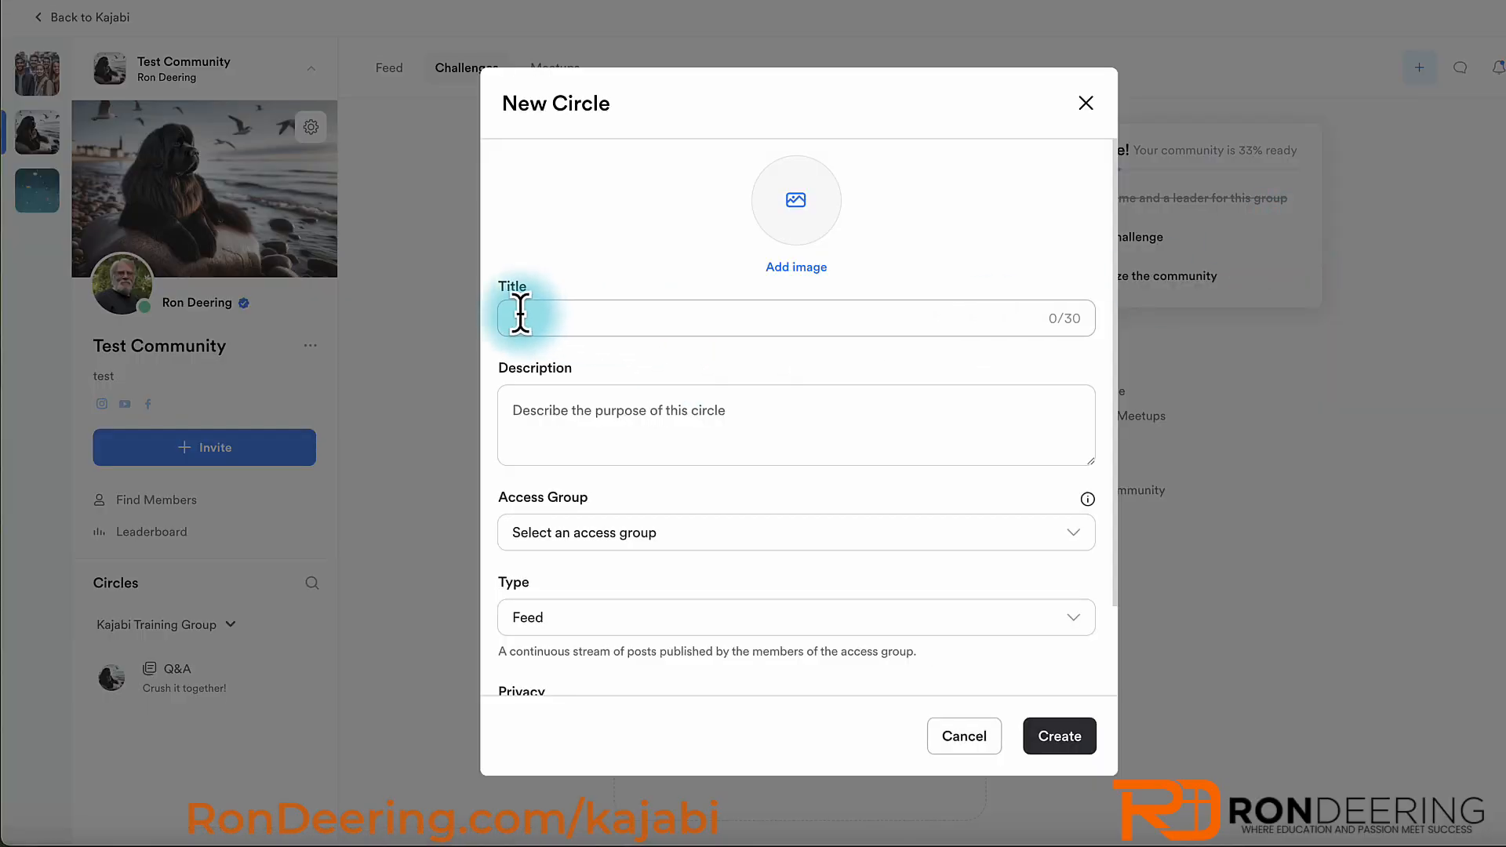
type("Testimonies")
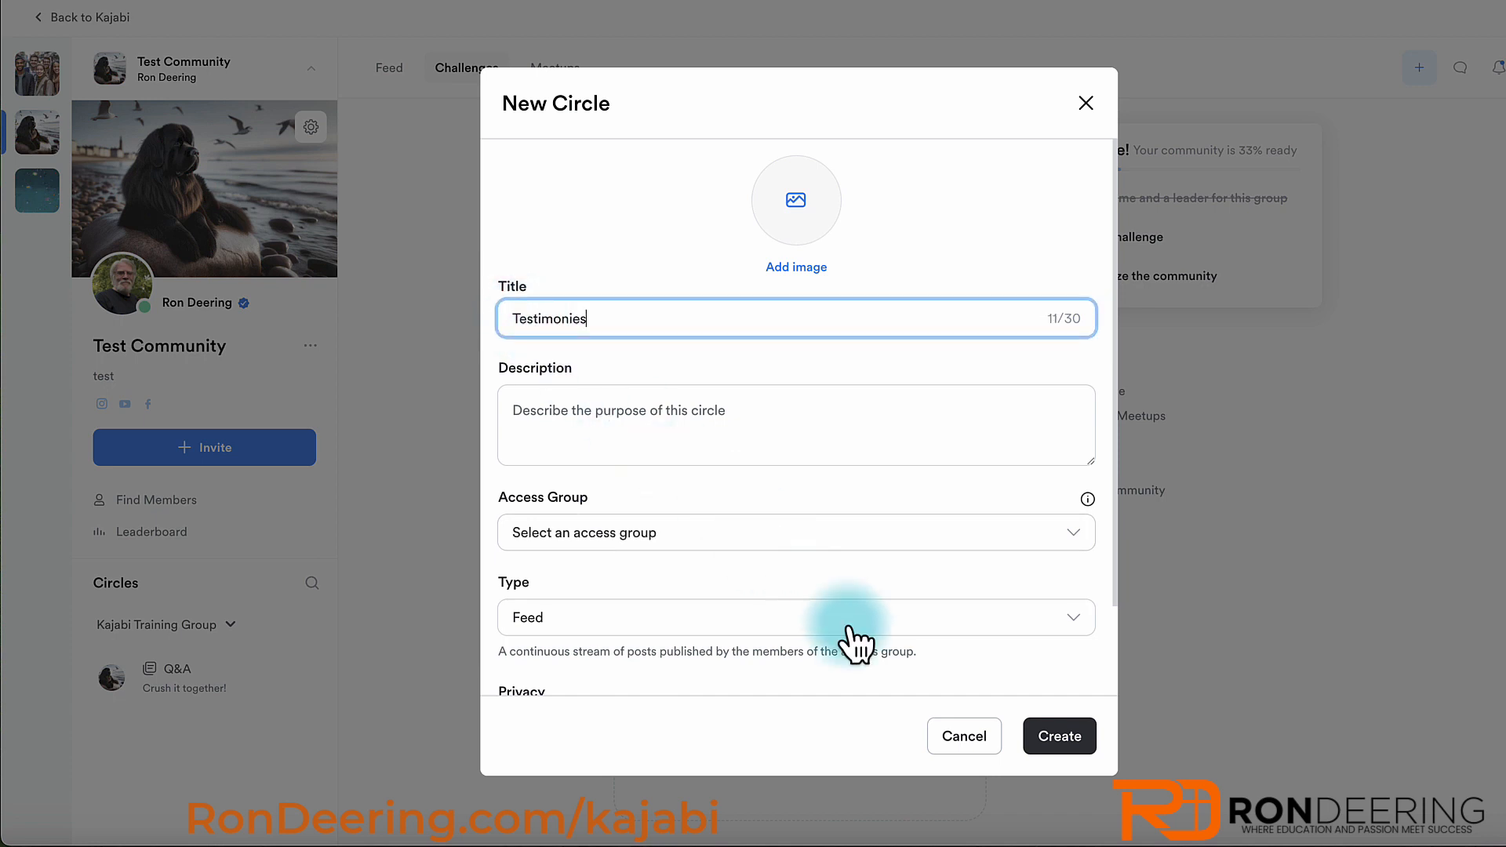
left_click(594, 532)
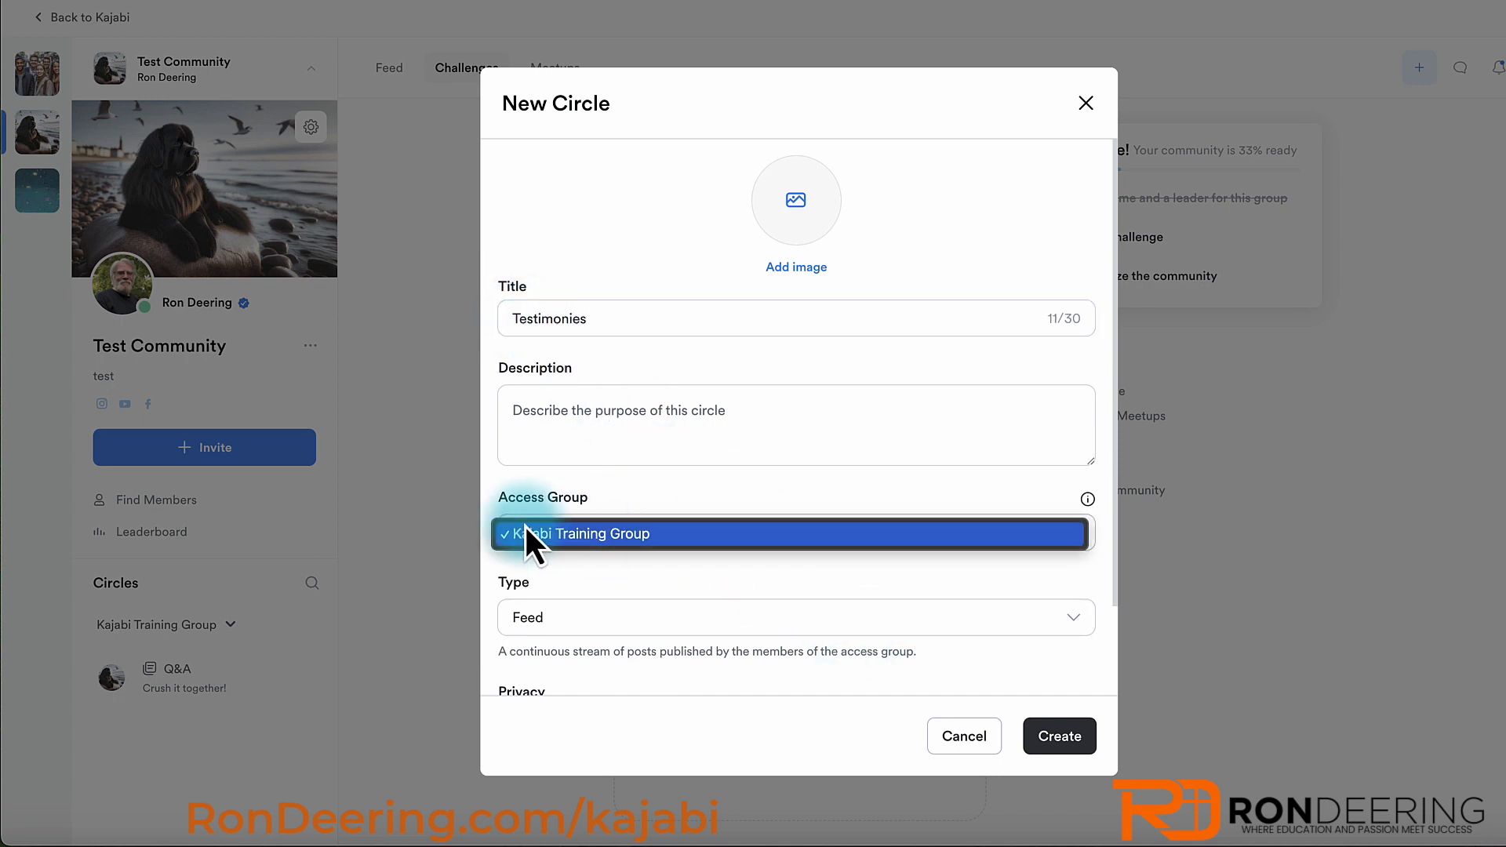
left_click(546, 538)
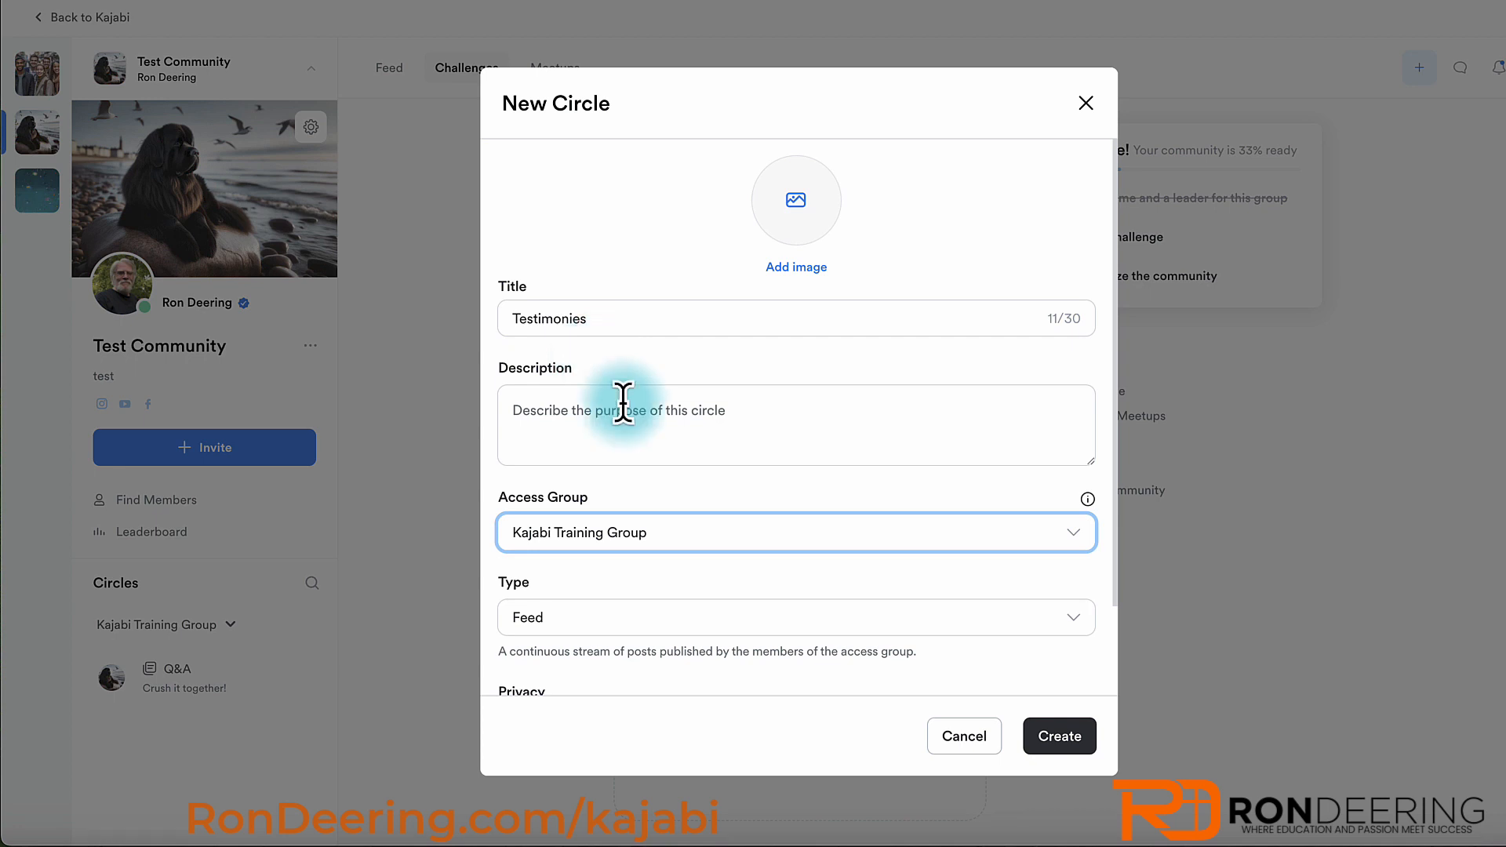
- Compare the available types for the Testimonies circle and choose Feed
scroll(674, 596, "down", 2)
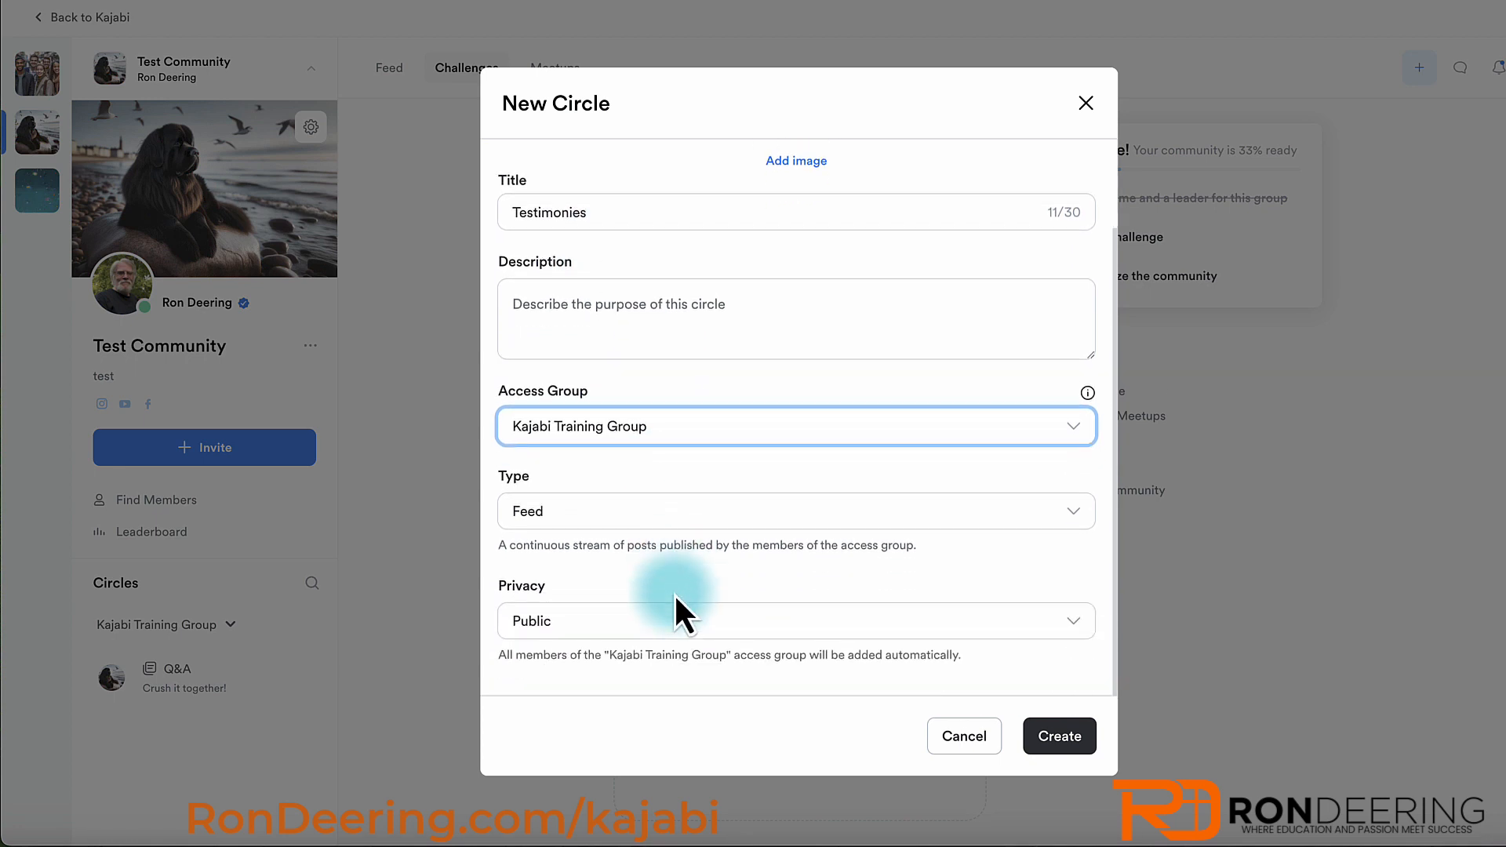
left_click(541, 518)
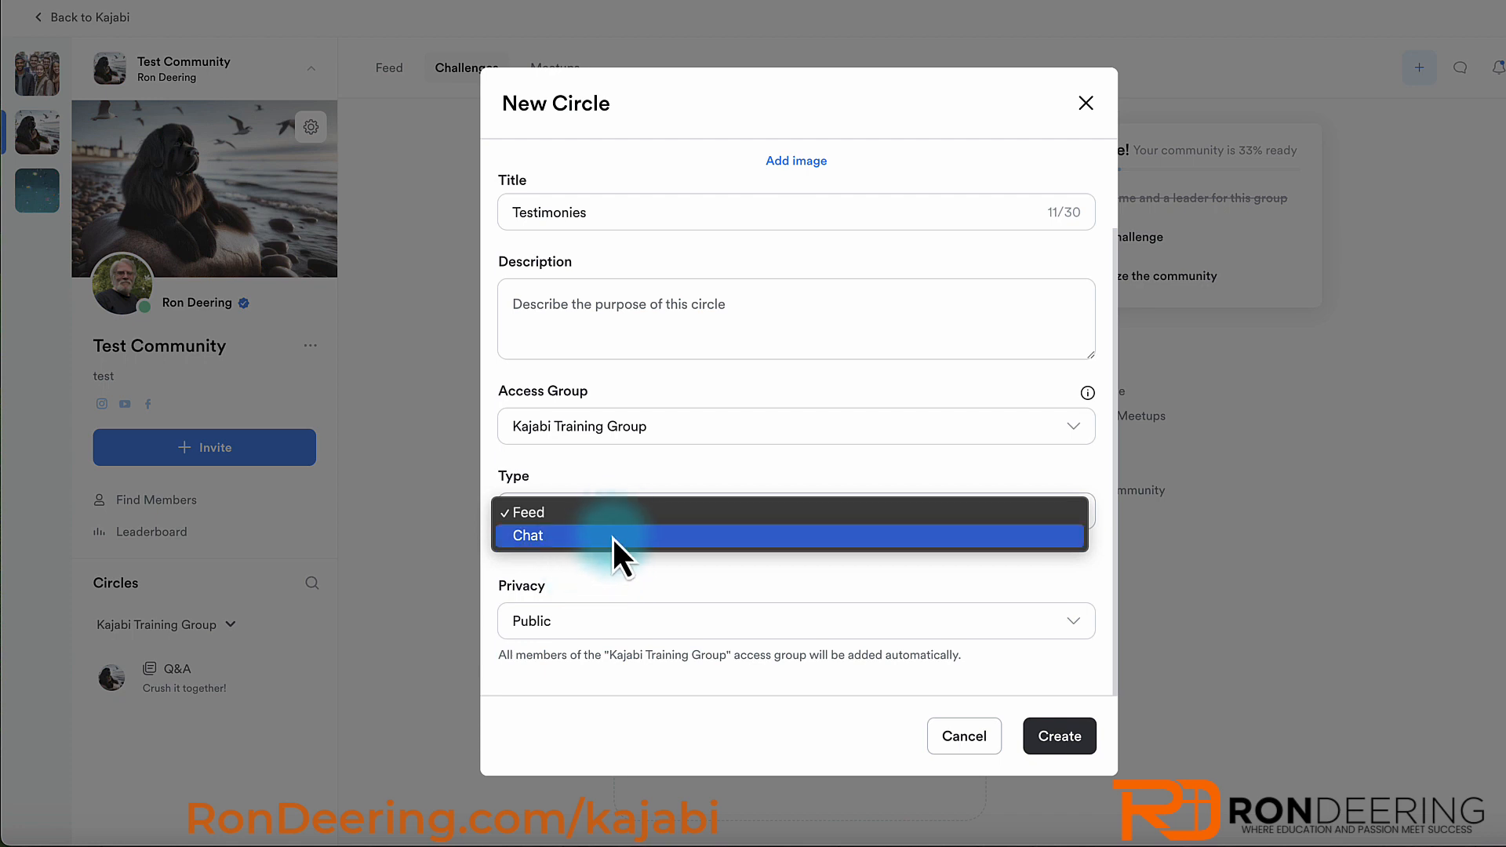
left_click(625, 465)
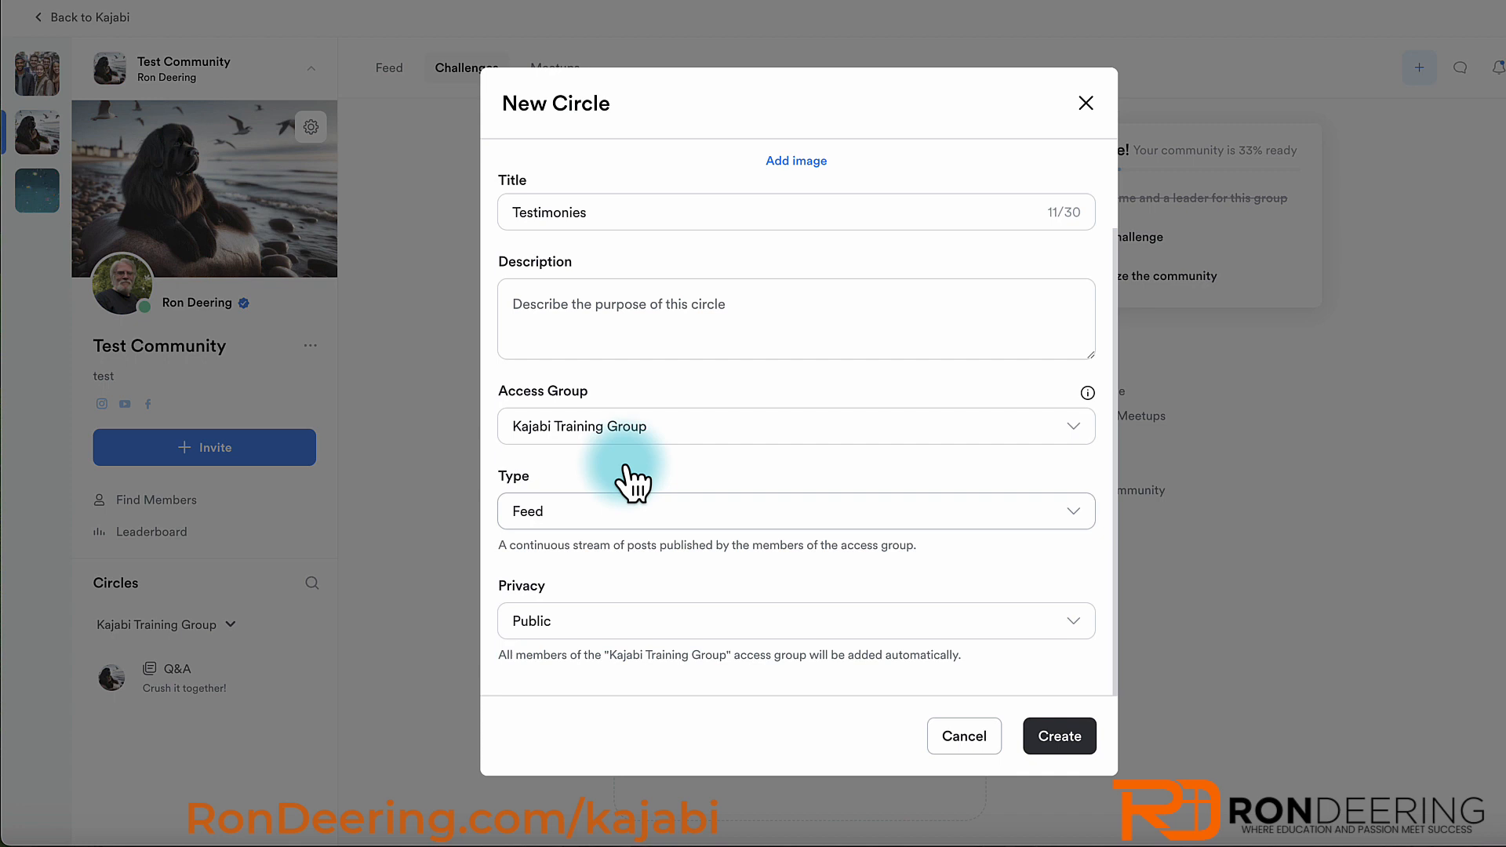
left_click(589, 520)
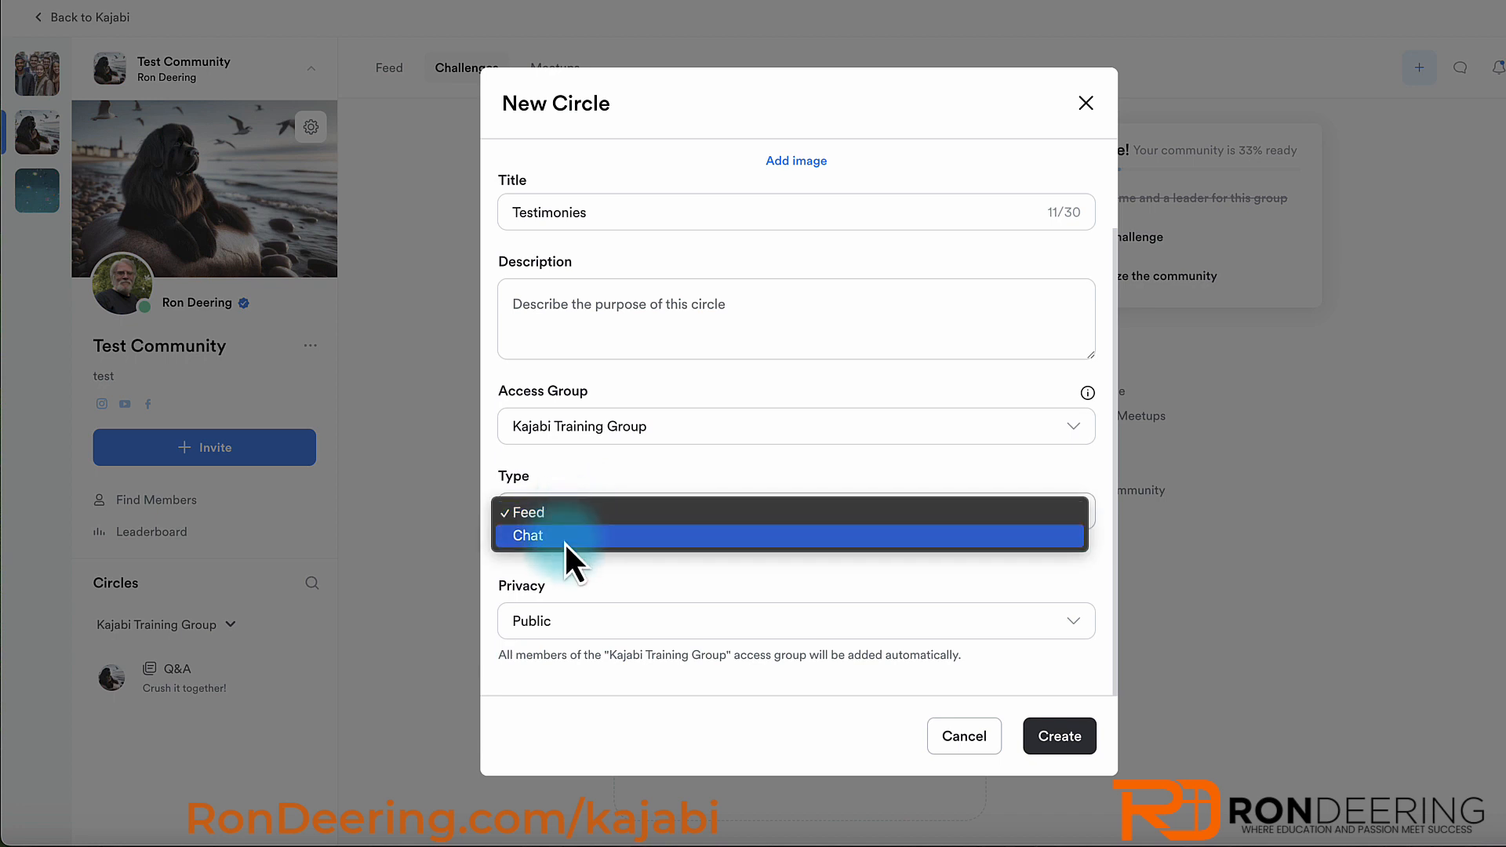
left_click(547, 512)
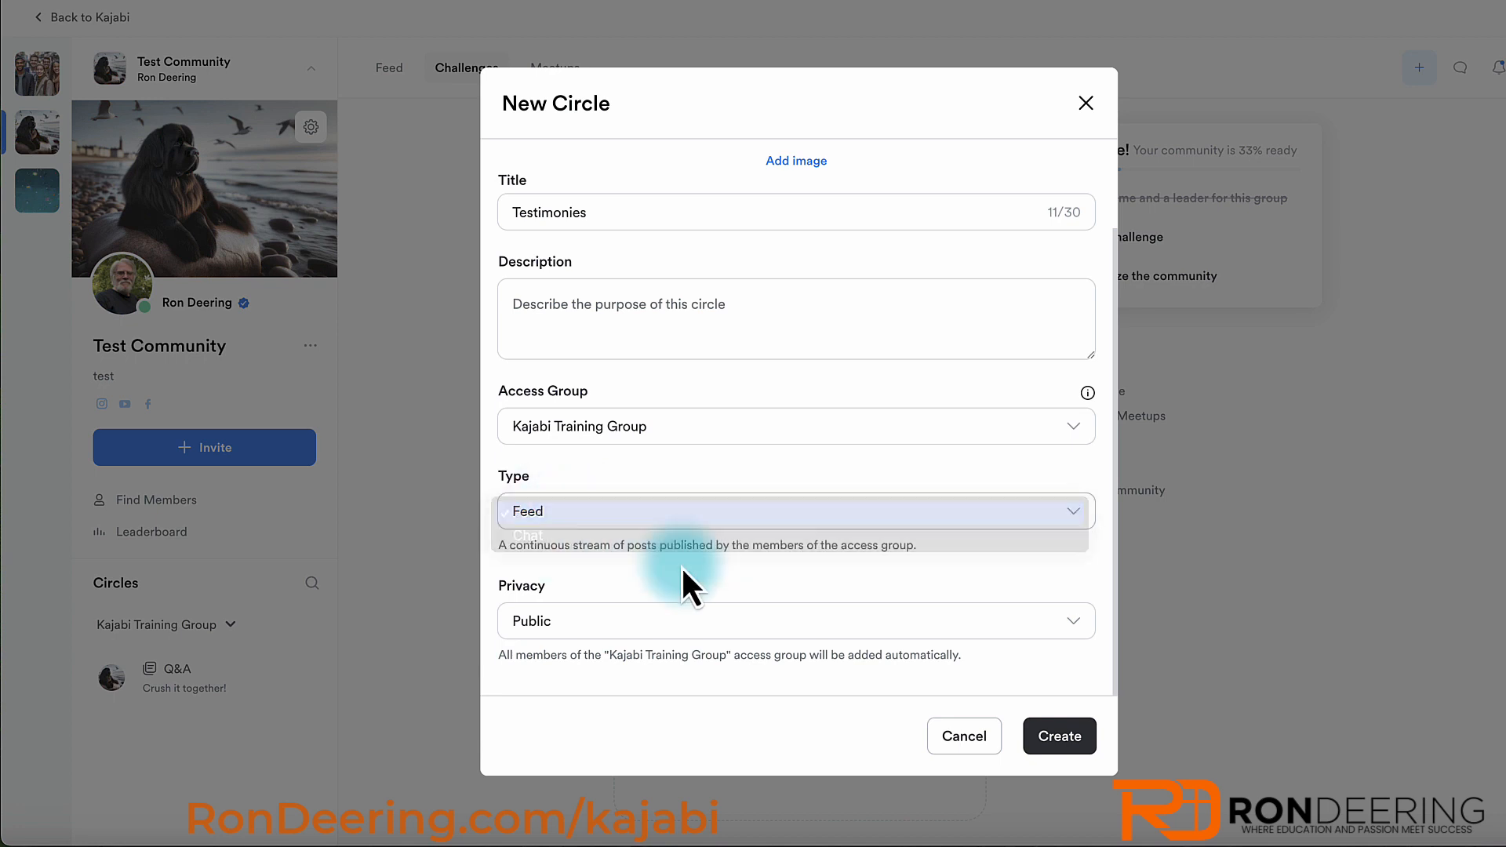
- Enter the circle's description as "Submit your Testimonies" and create the circle
left_click(1073, 744)
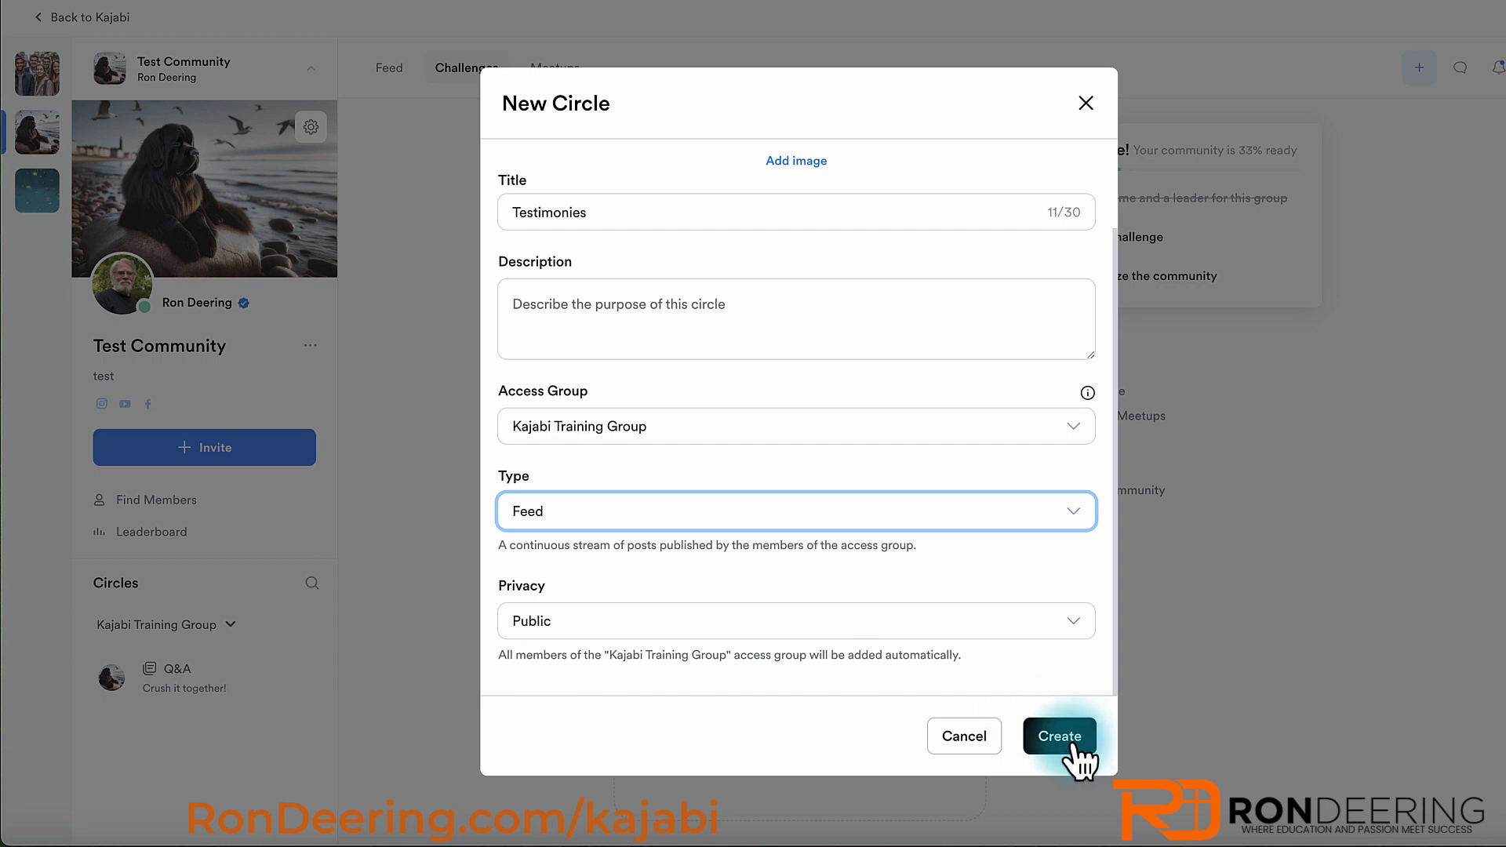
left_click(588, 309)
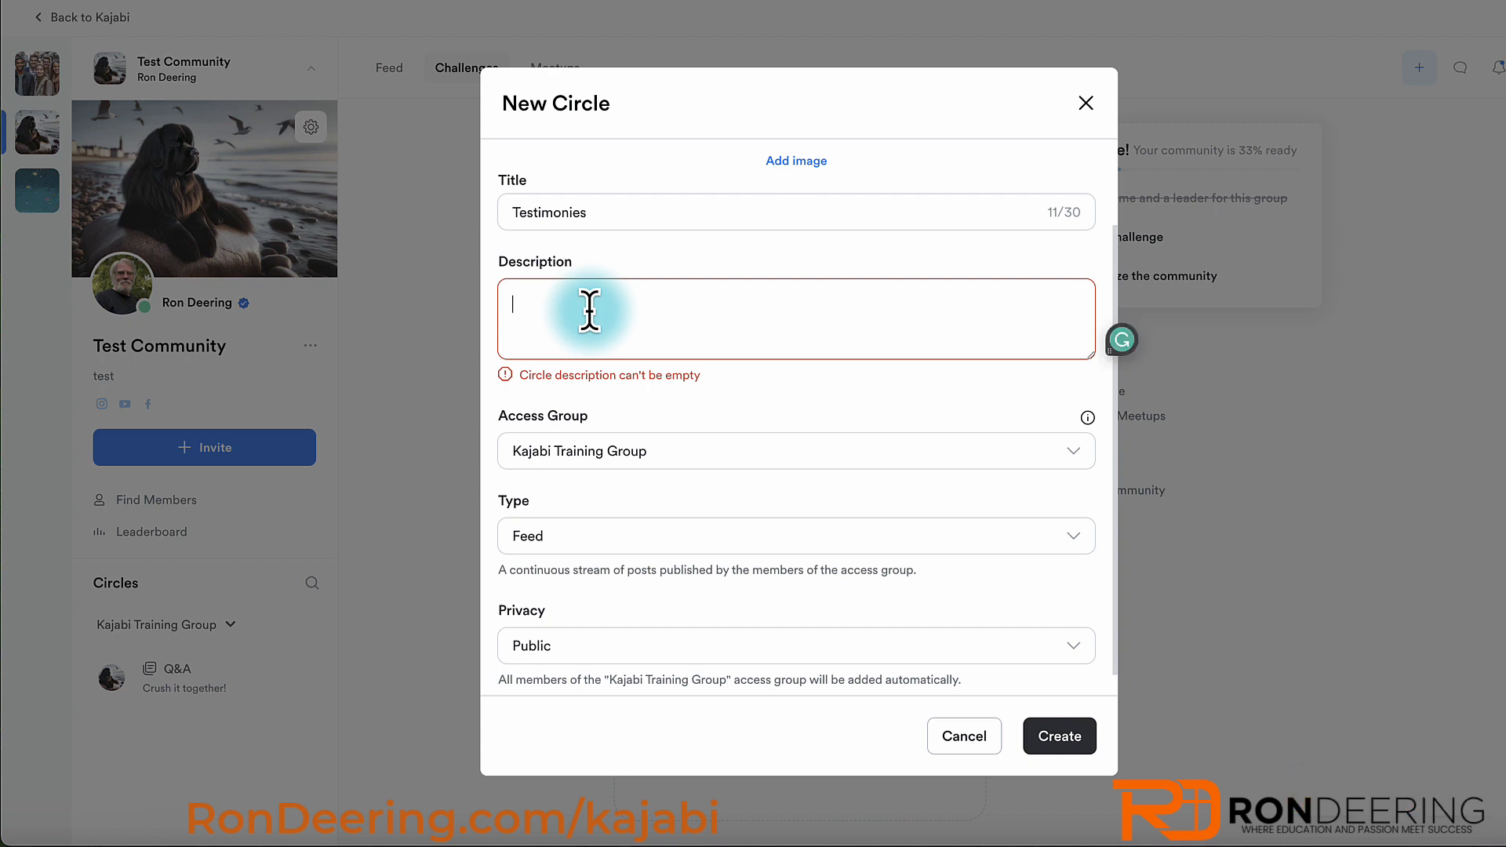
type("Submit you")
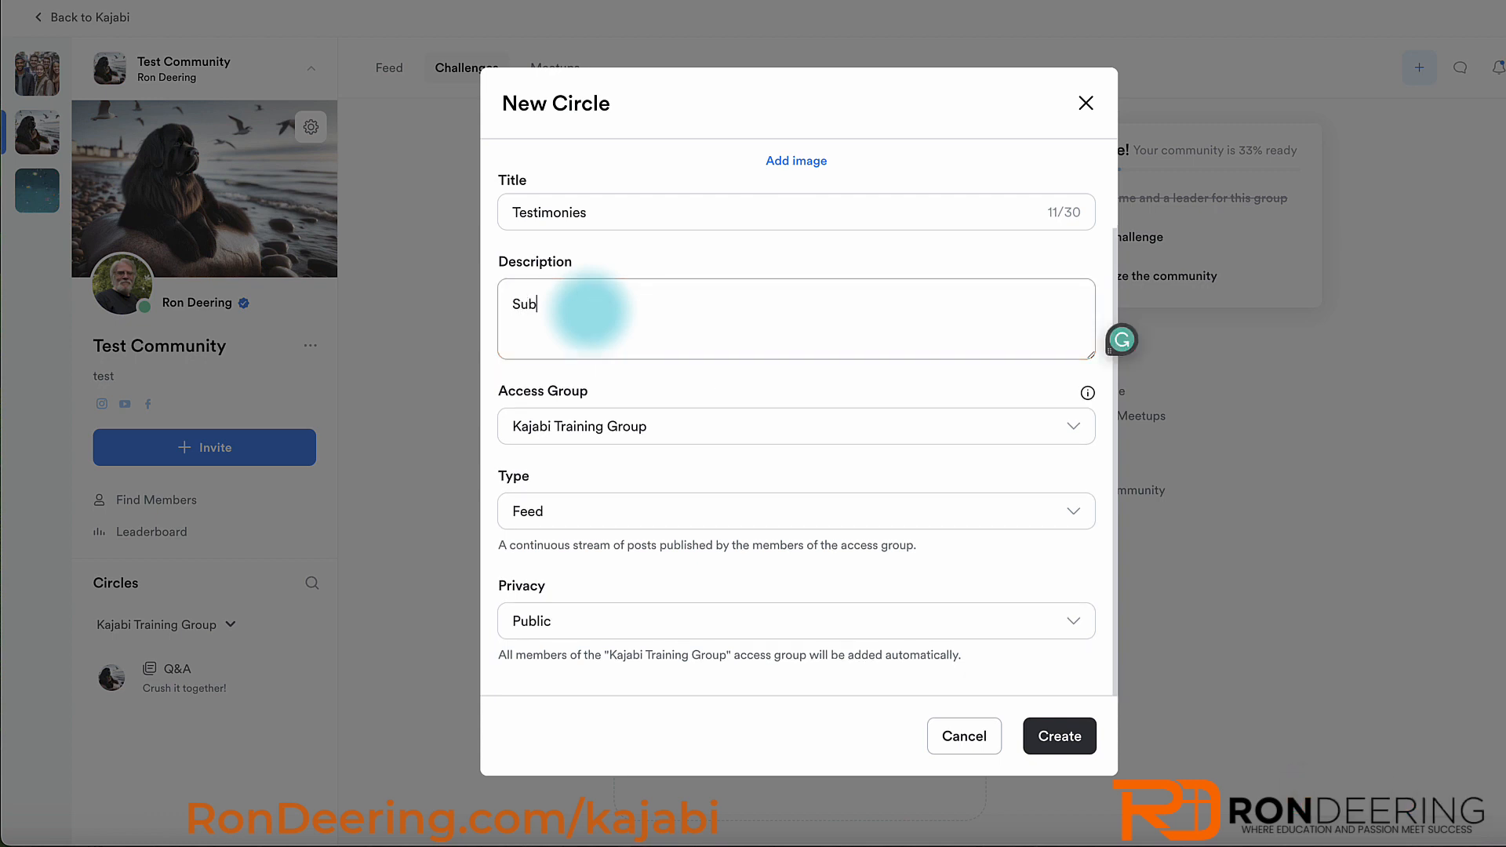
type("r Testimonies")
left_click(1043, 742)
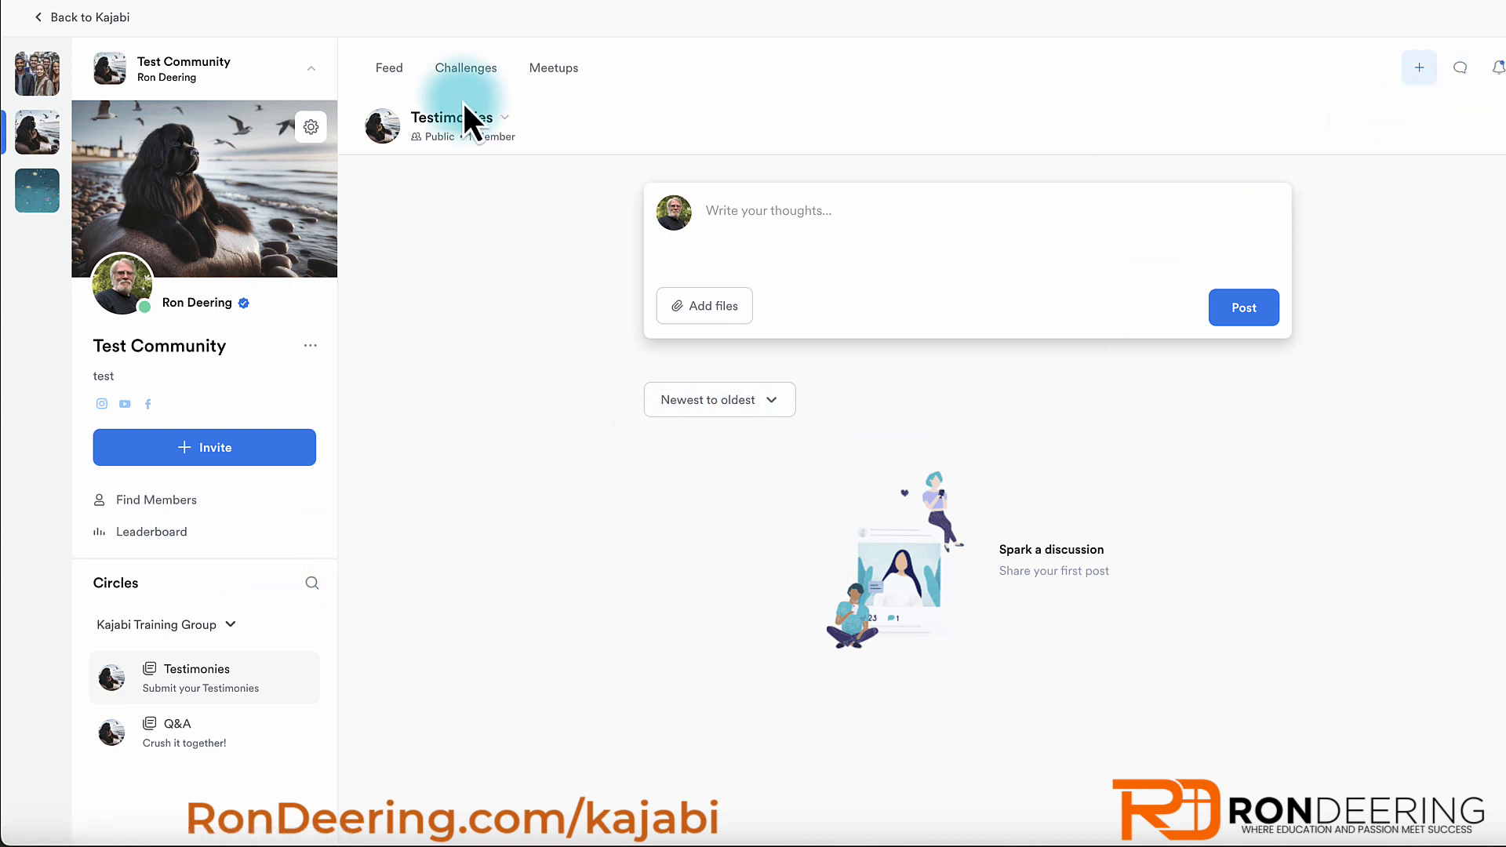
- Start creating a one-time challenge with the default schedule and series, and continue to the challenge templates
left_click(474, 74)
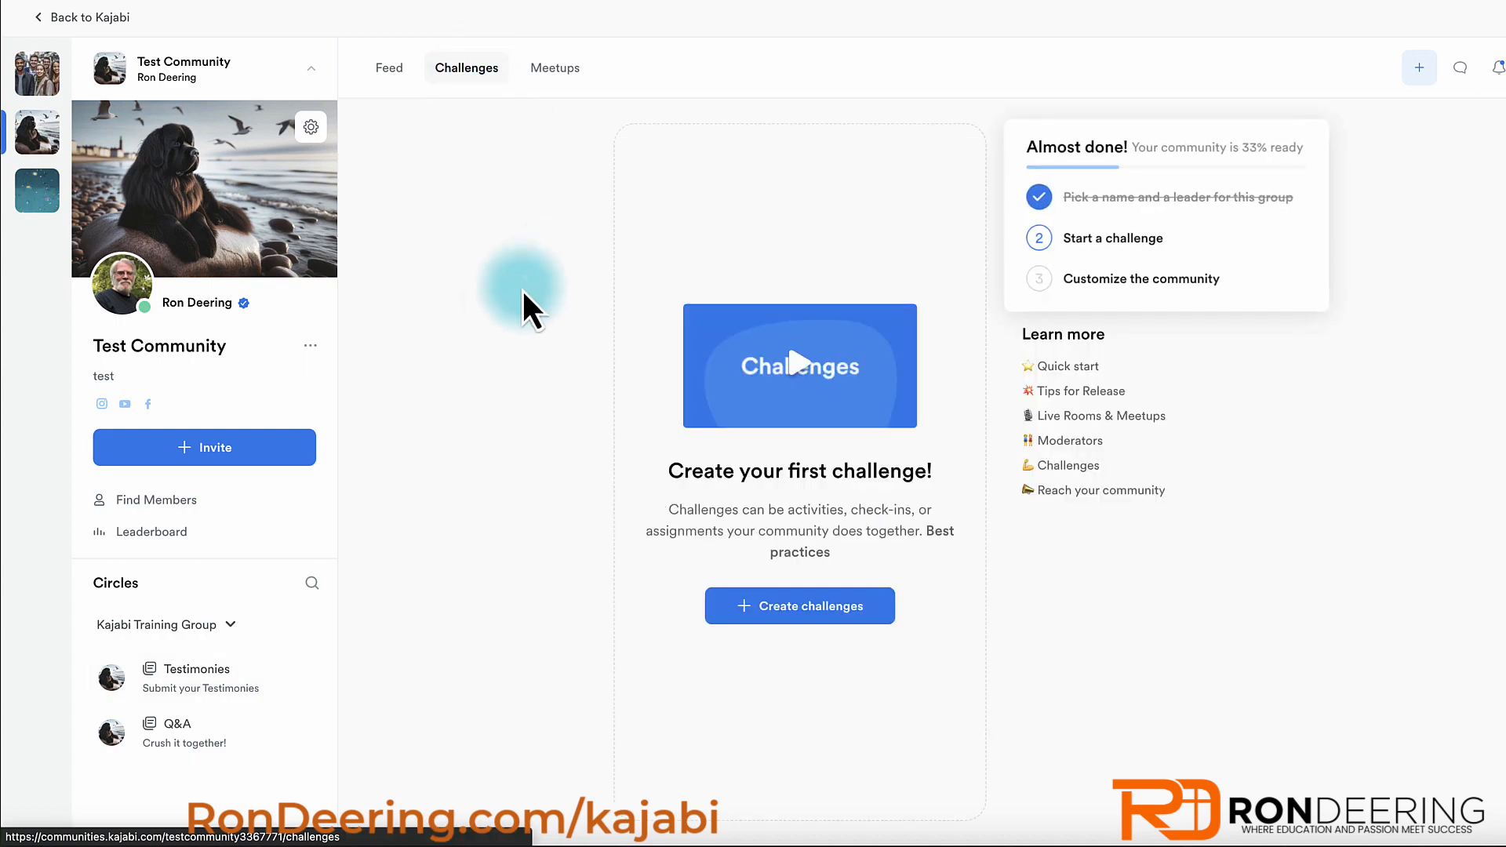
left_click(780, 620)
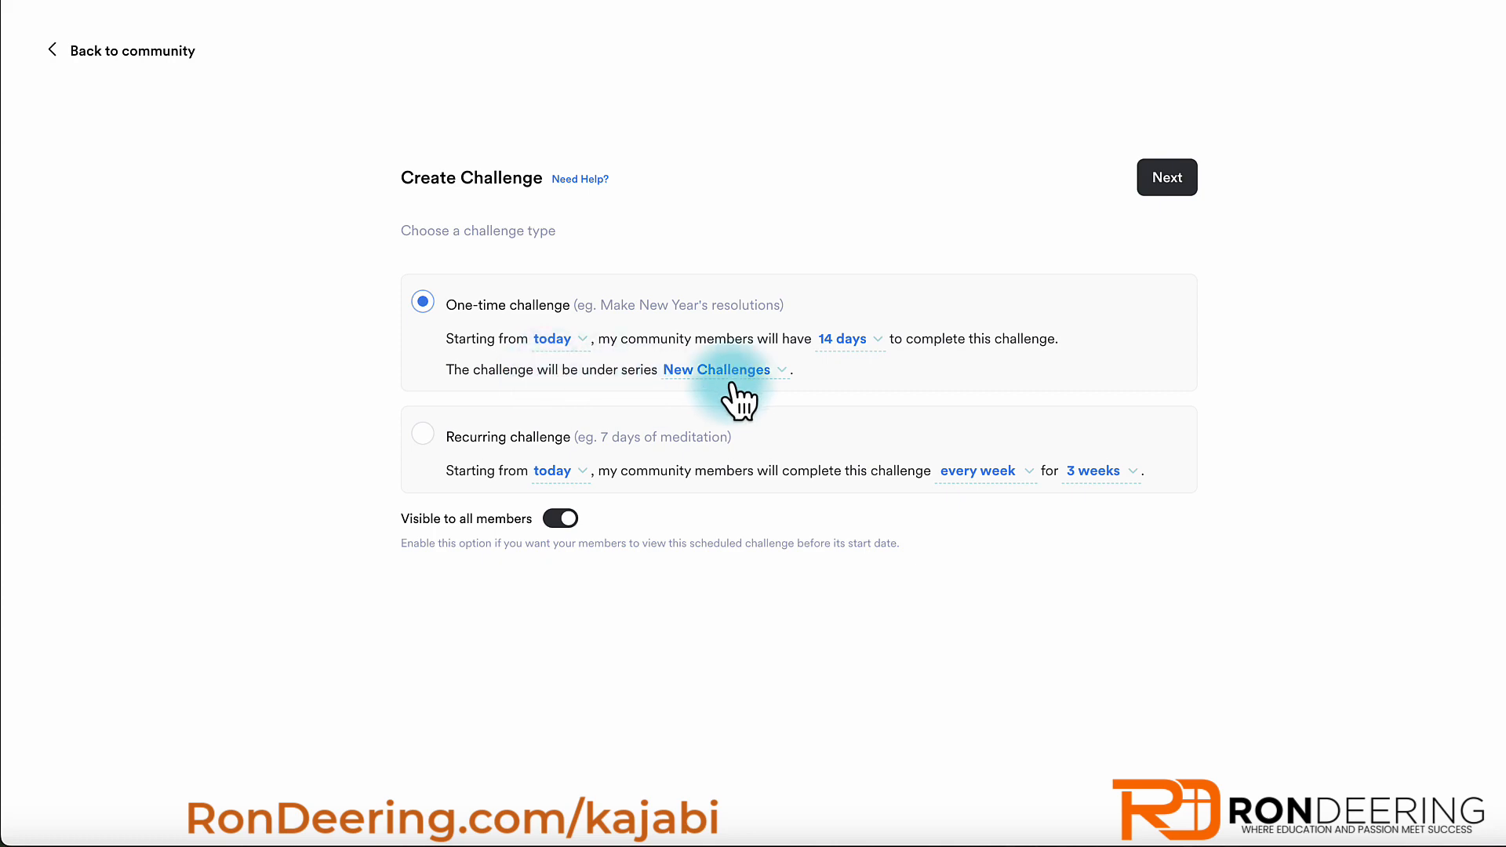
left_click(1173, 184)
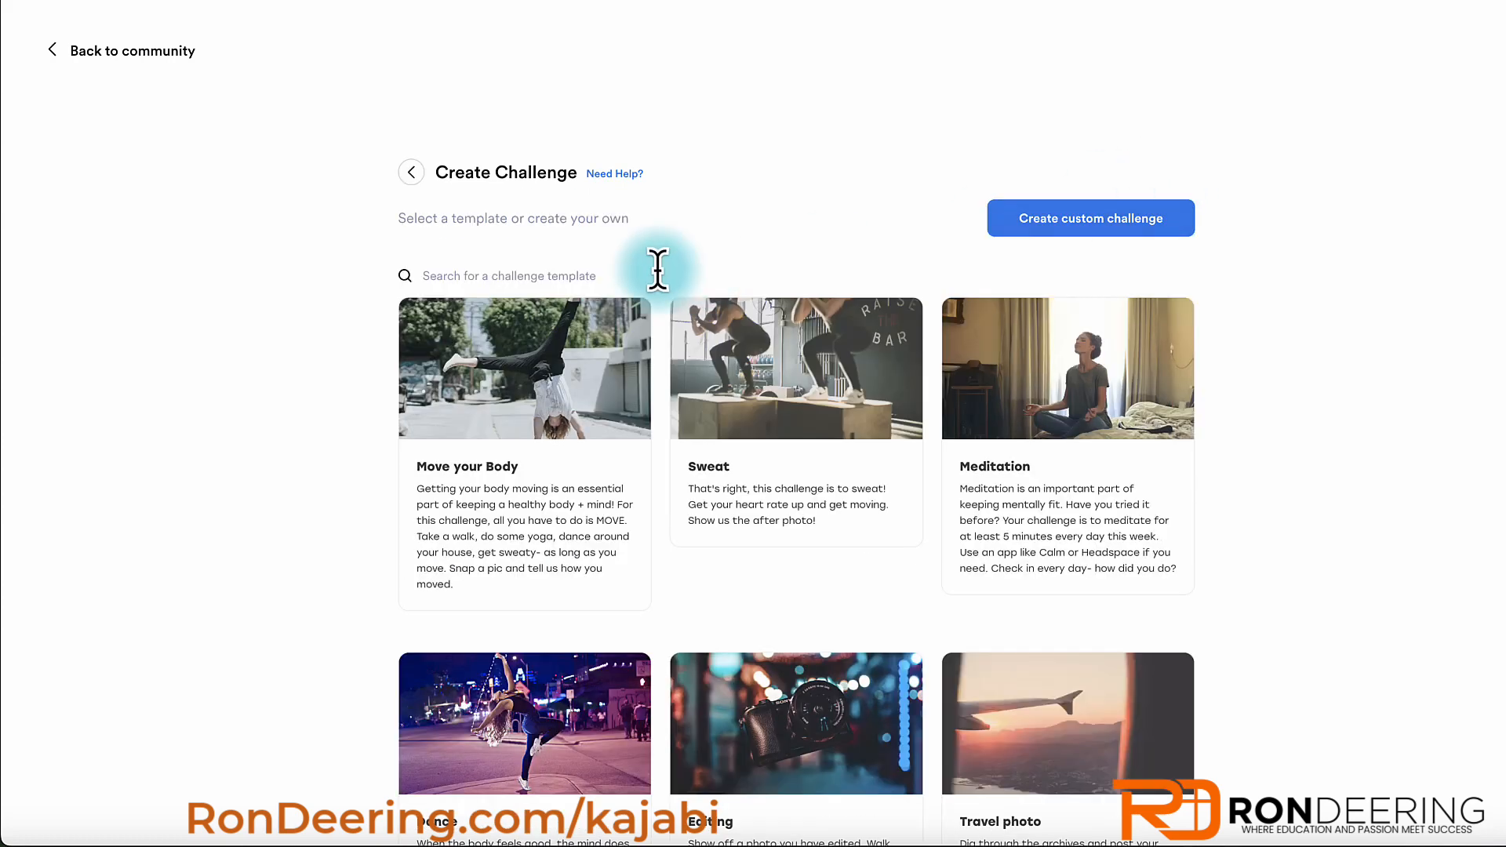
- Browse the challenge templates and choose the Goal Setting template
scroll(706, 494, "down", 1)
scroll(728, 490, "down", 5)
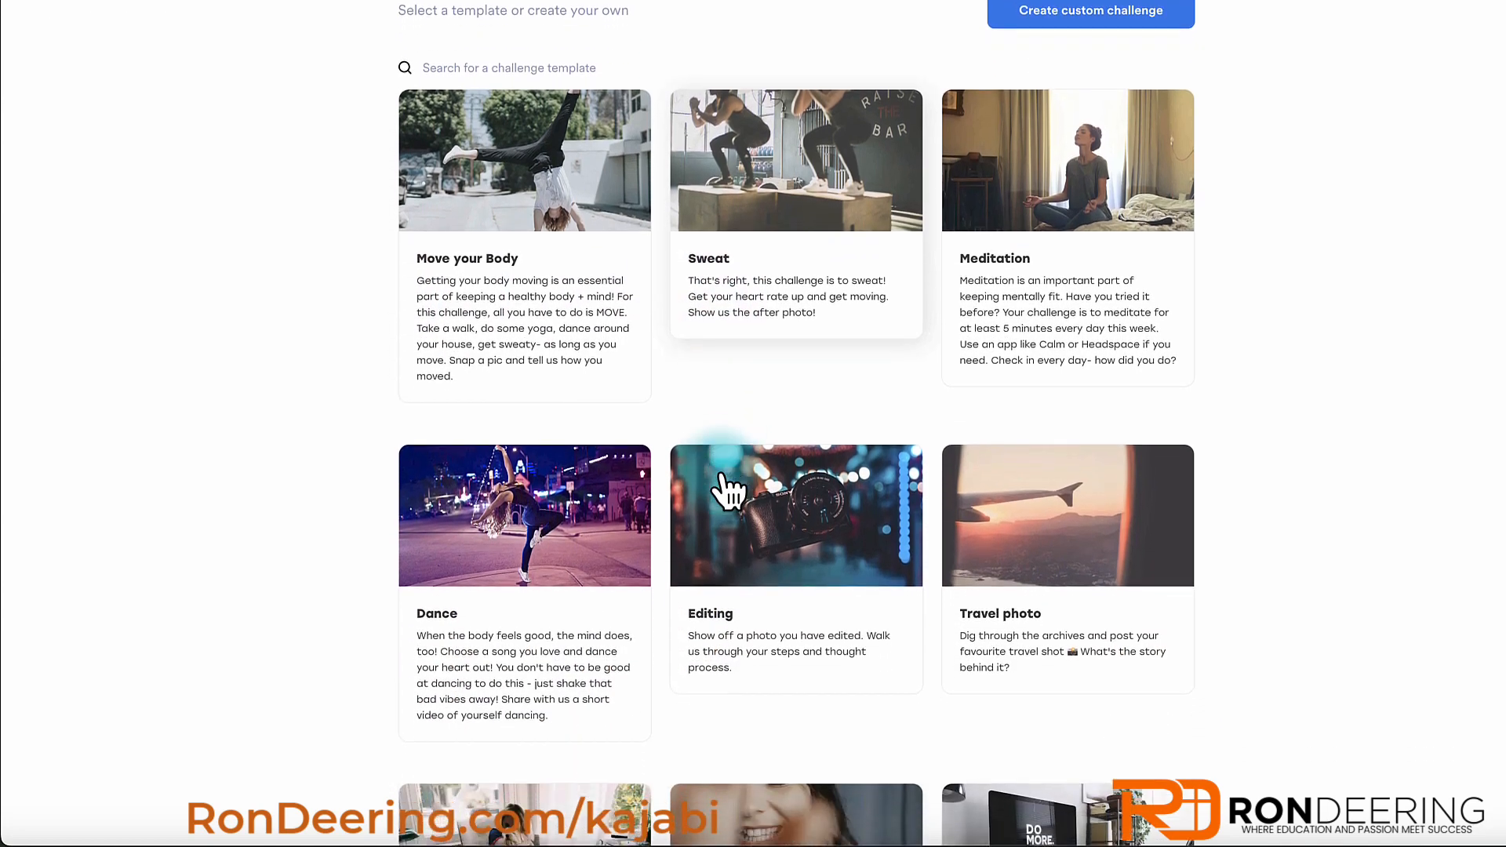
scroll(728, 490, "down", 4)
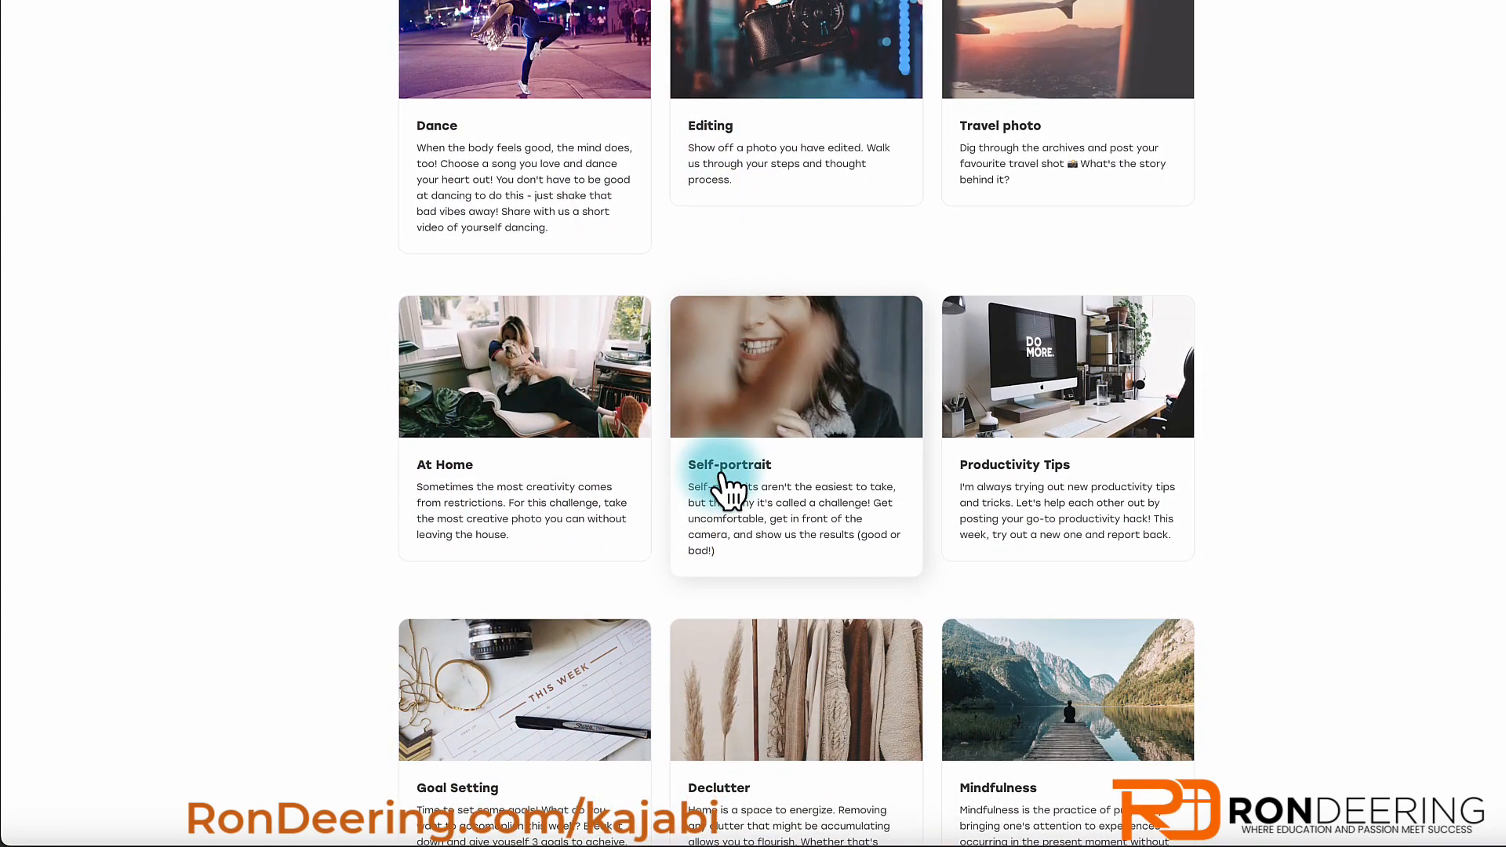
scroll(728, 491, "down", 2)
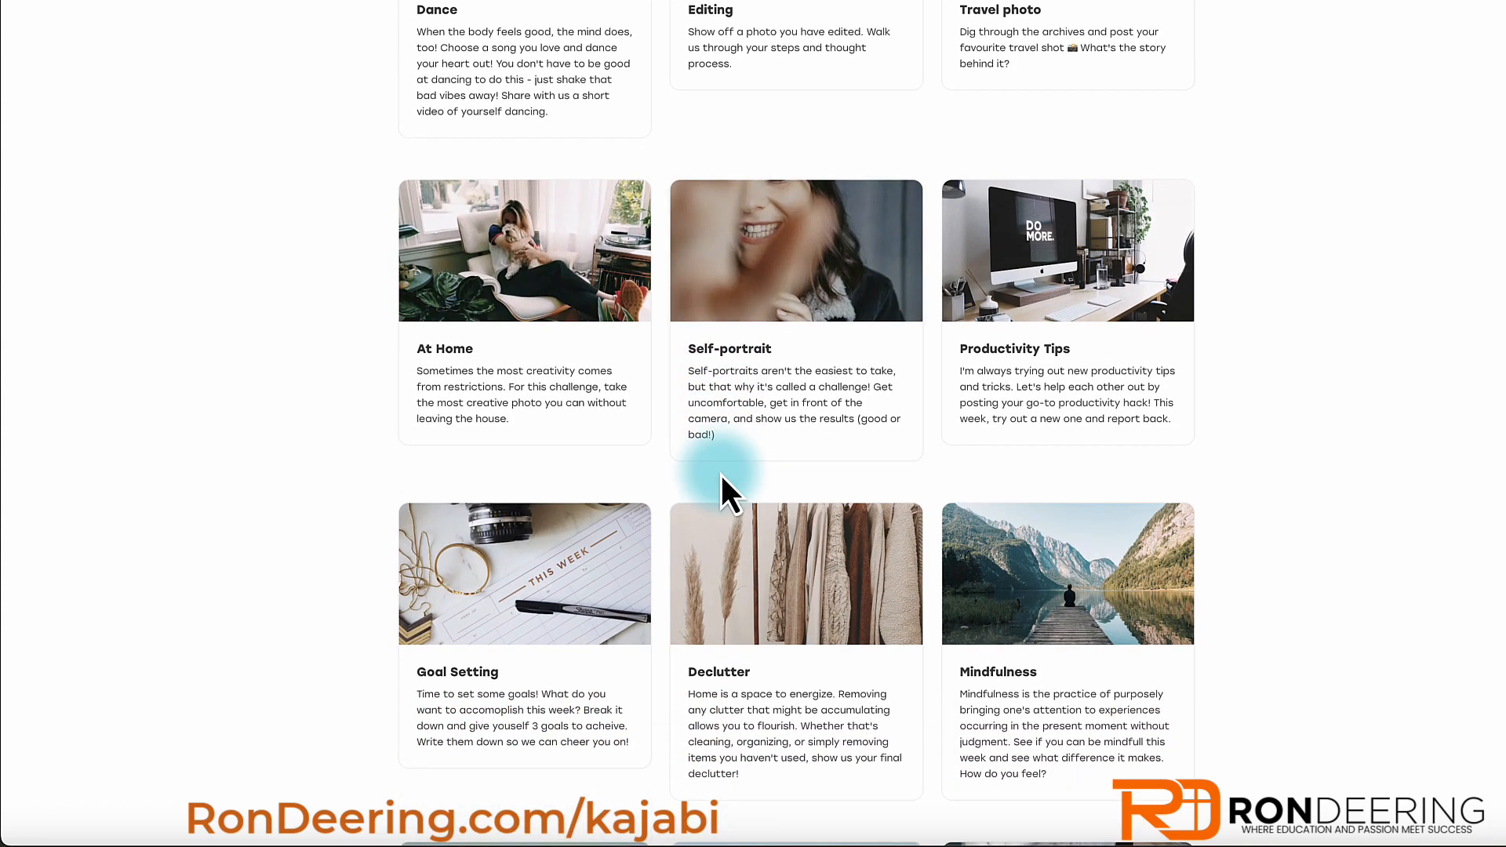
scroll(720, 479, "down", 2)
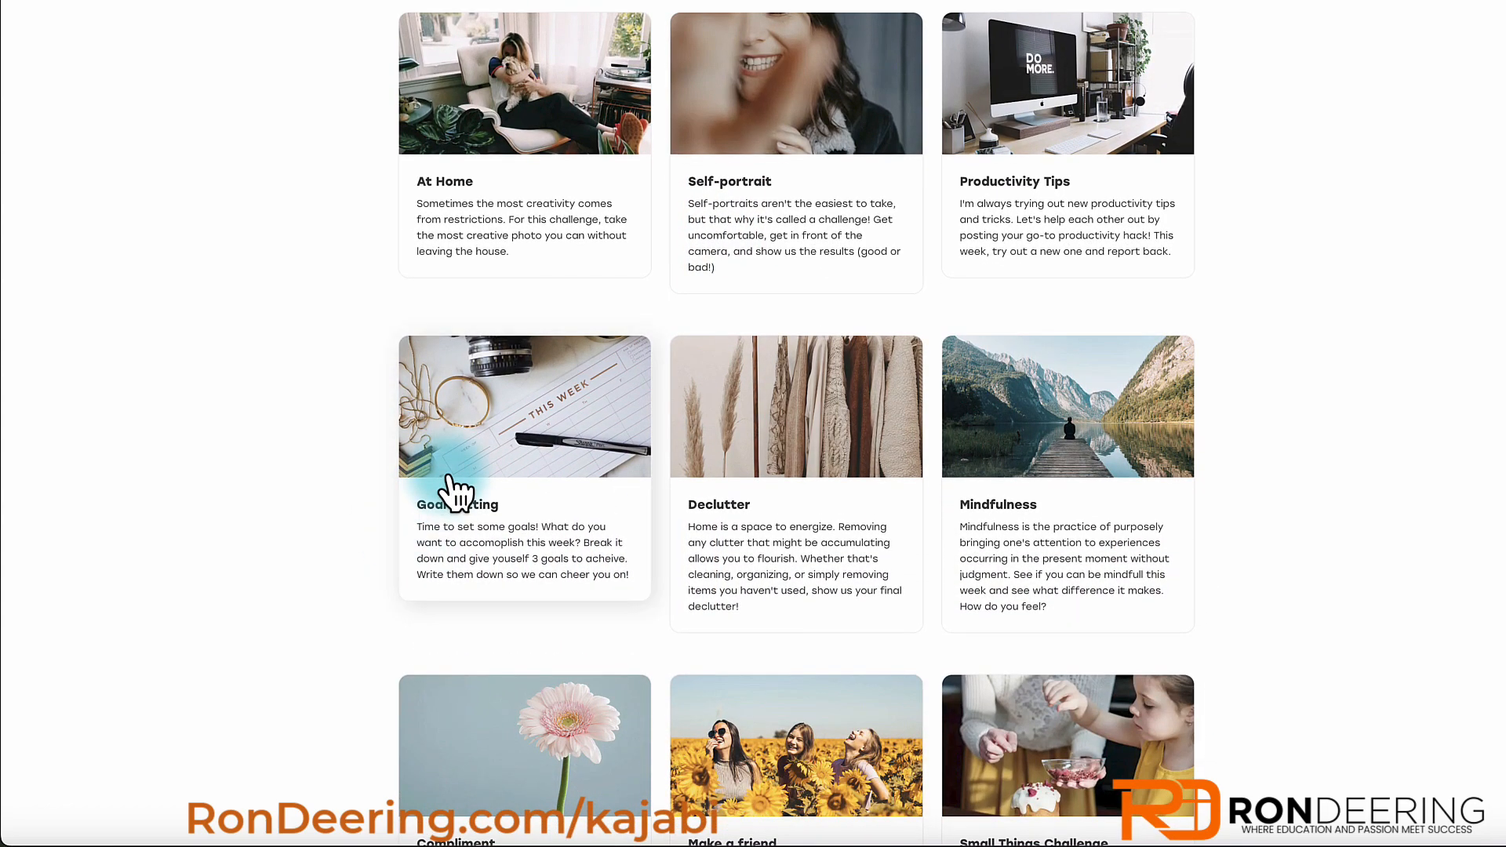
left_click(447, 476)
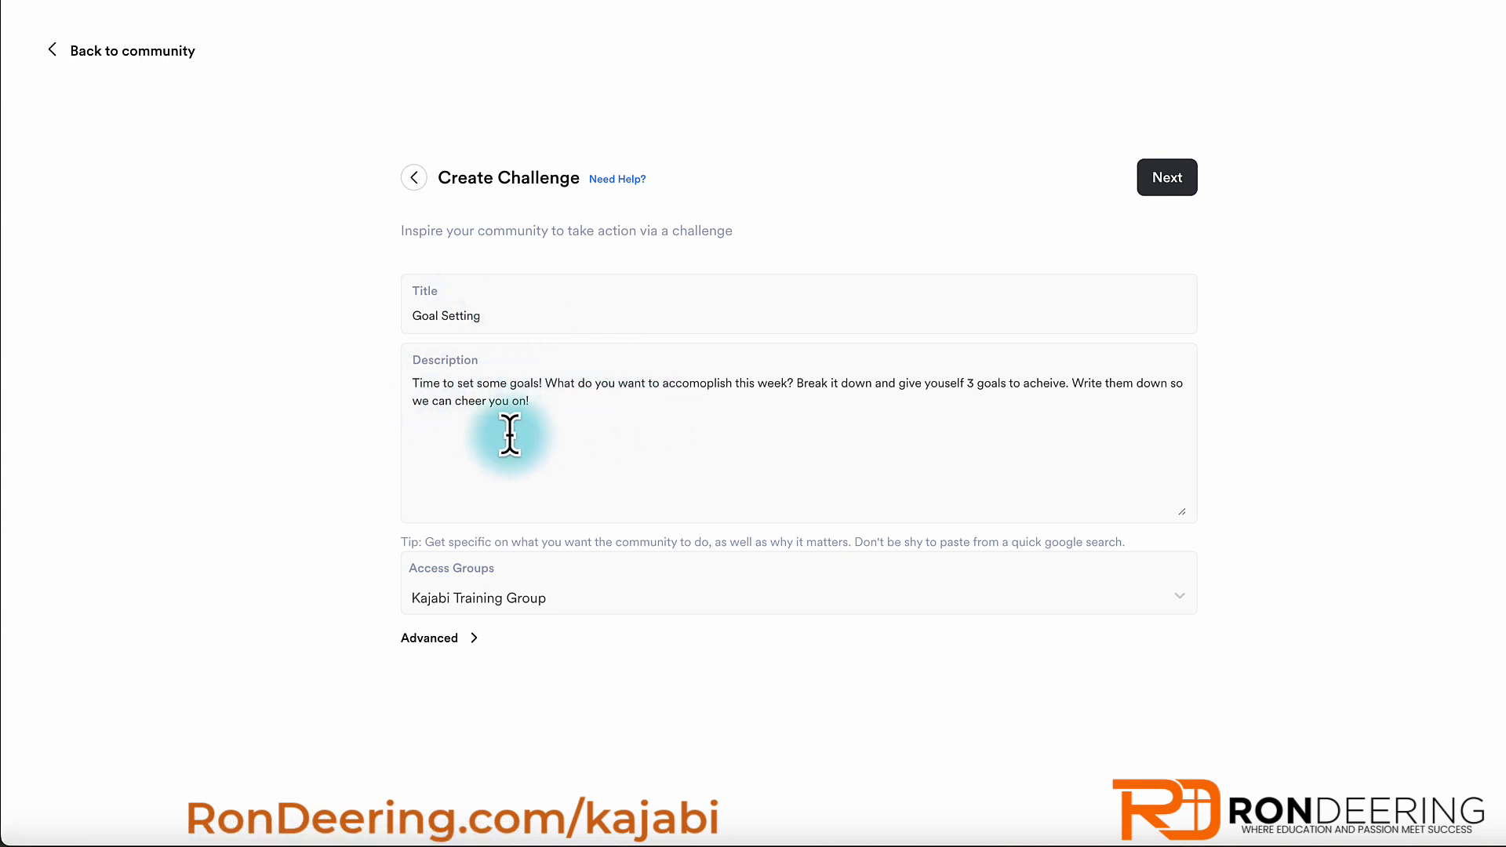
- Check the challenge's advanced prize option, keep the template's details and photo, and save the Goal Setting challenge
left_click(427, 639)
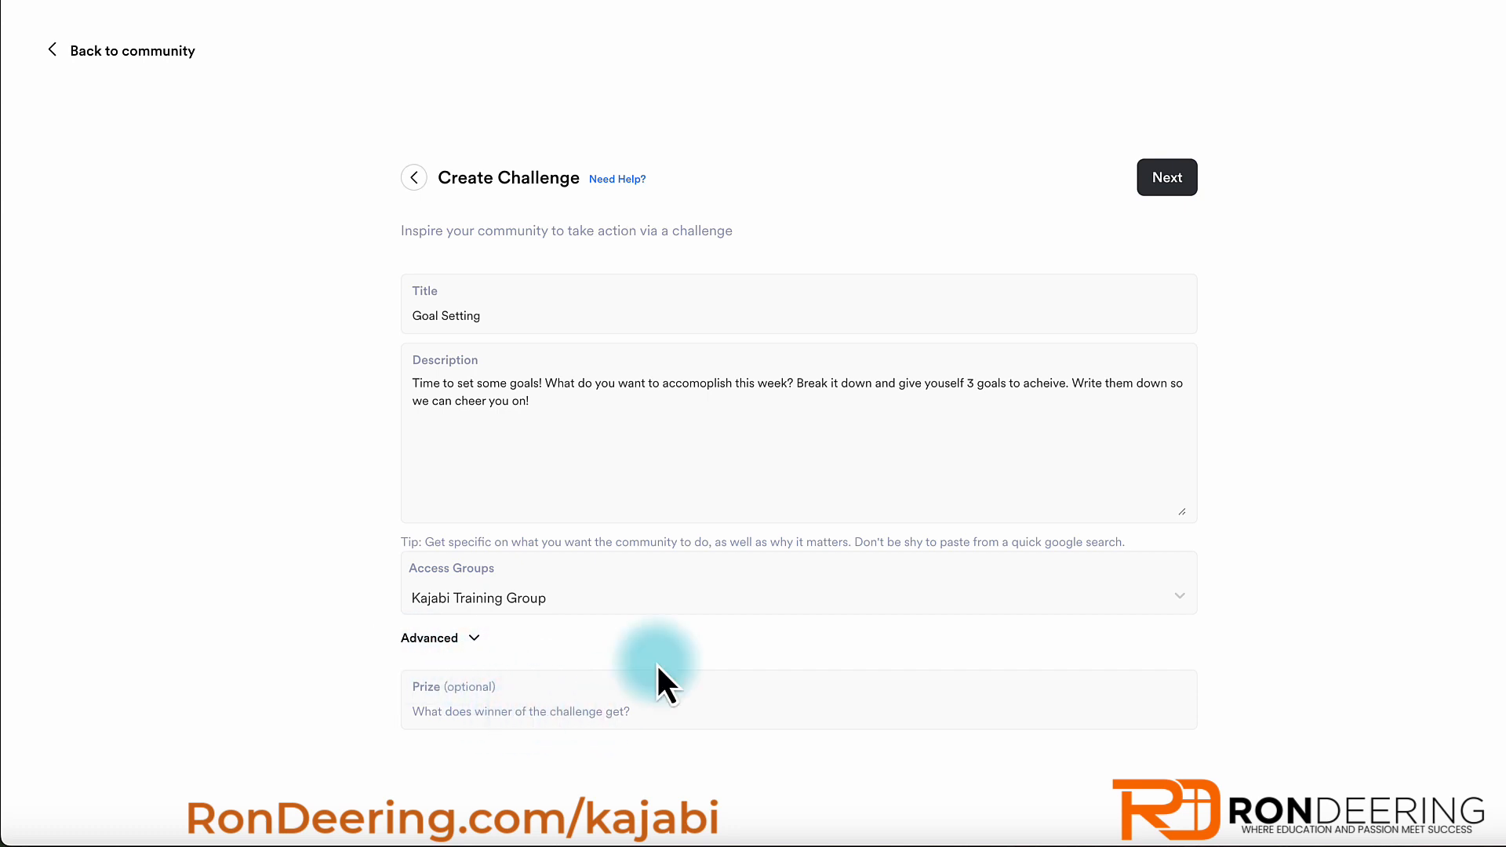
left_click(1167, 182)
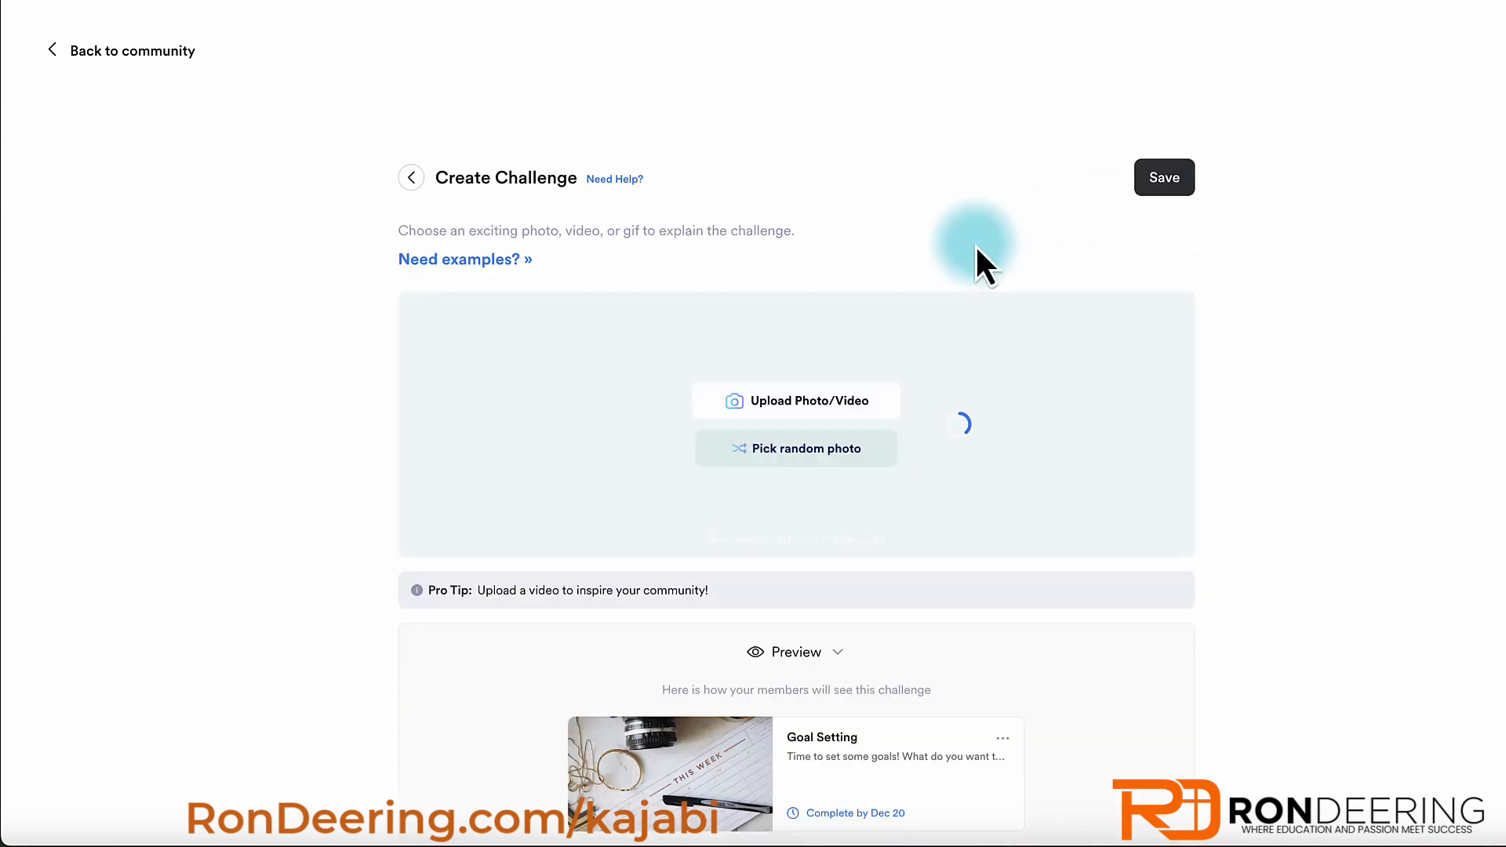
scroll(714, 493, "down", 1)
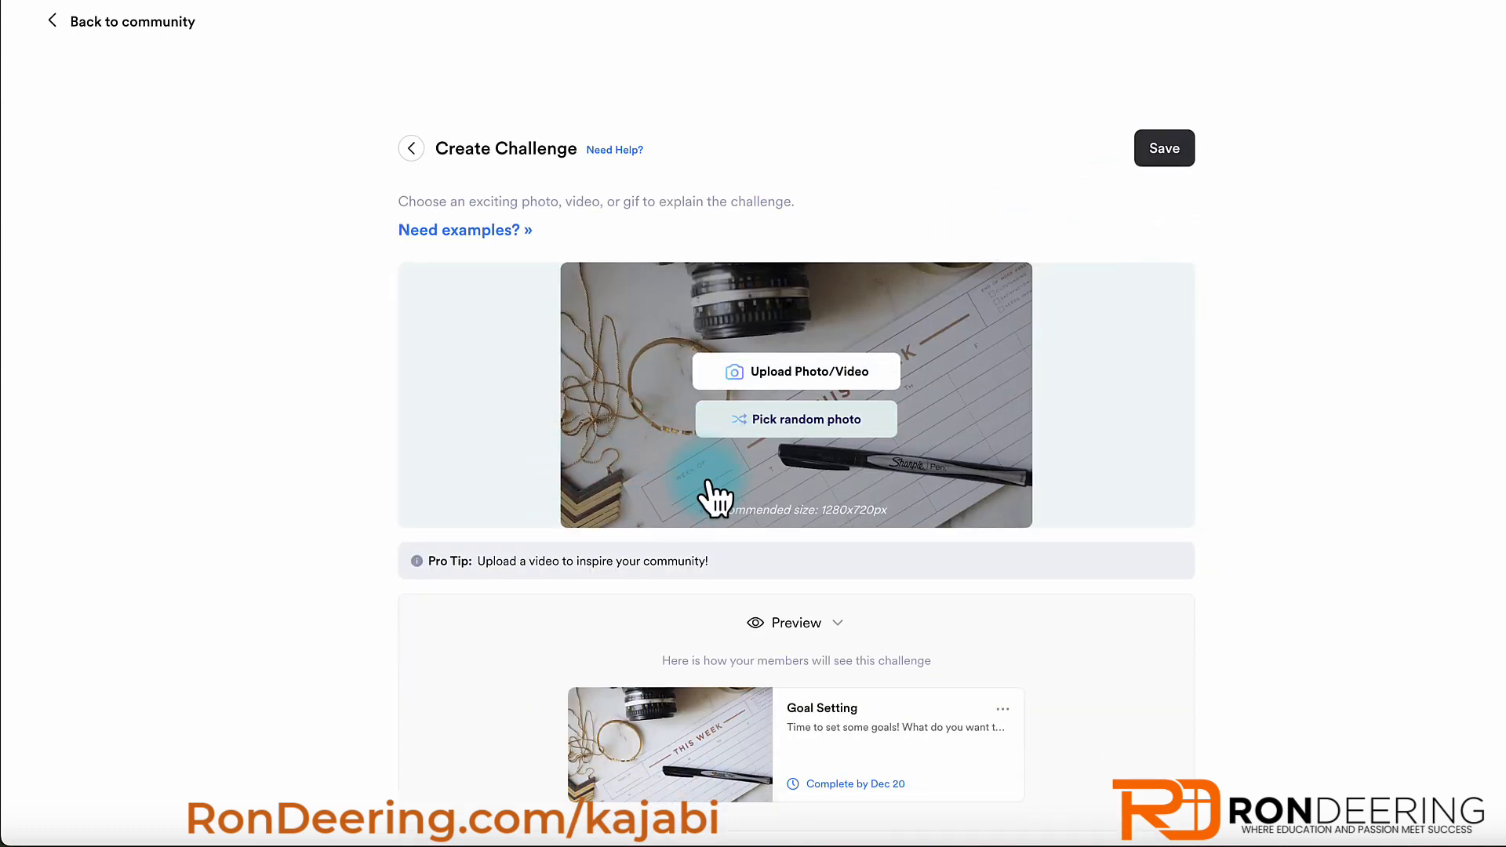
left_click(1161, 154)
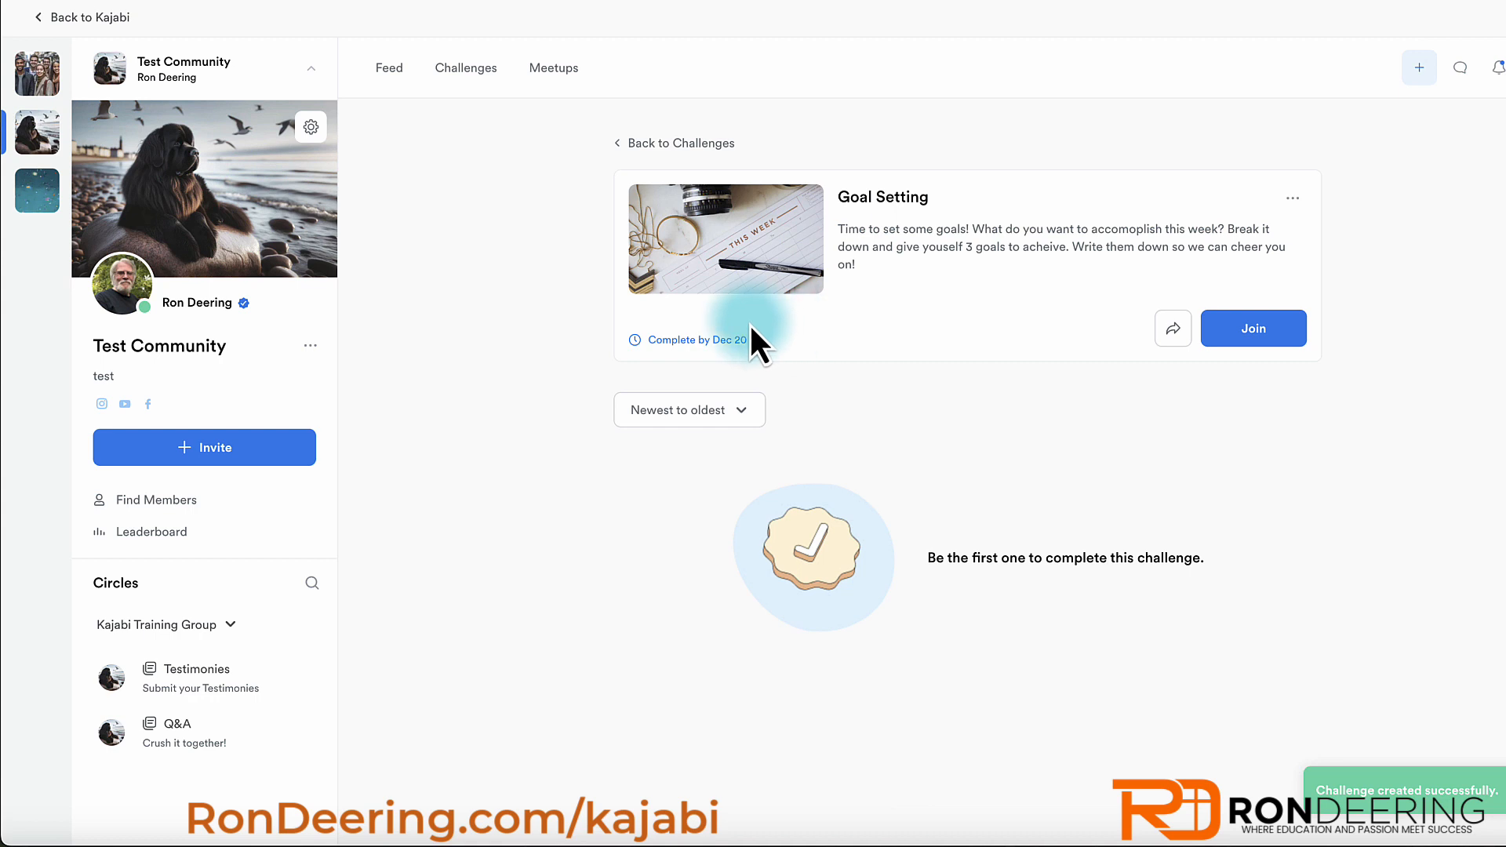
- Join the Goal Setting challenge and mark it complete with the entry "Set my 2024 goals and ready to rock and roll"
left_click(1234, 335)
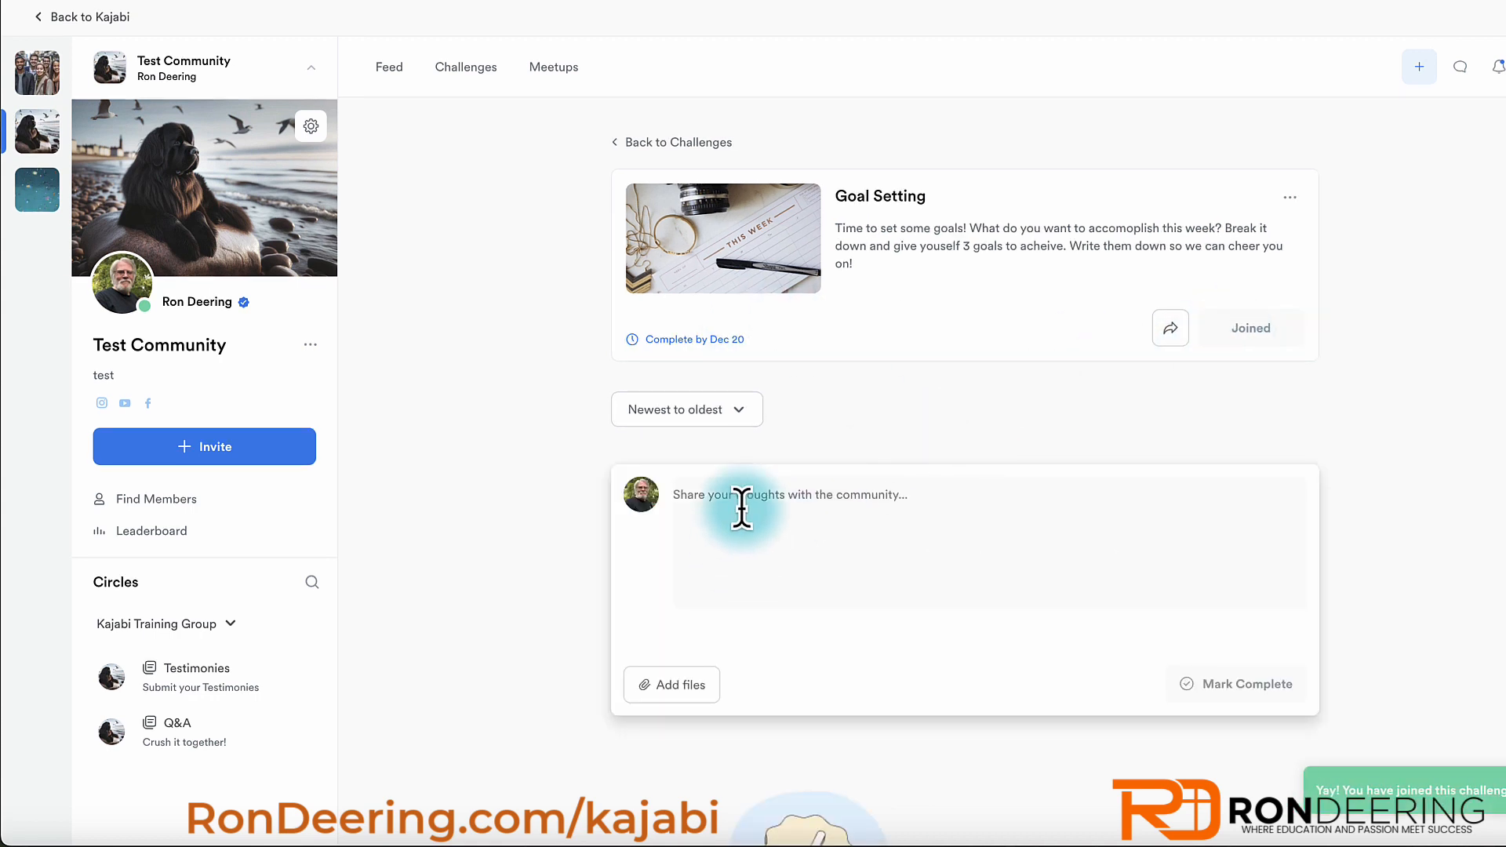
left_click(741, 506)
type("Set my")
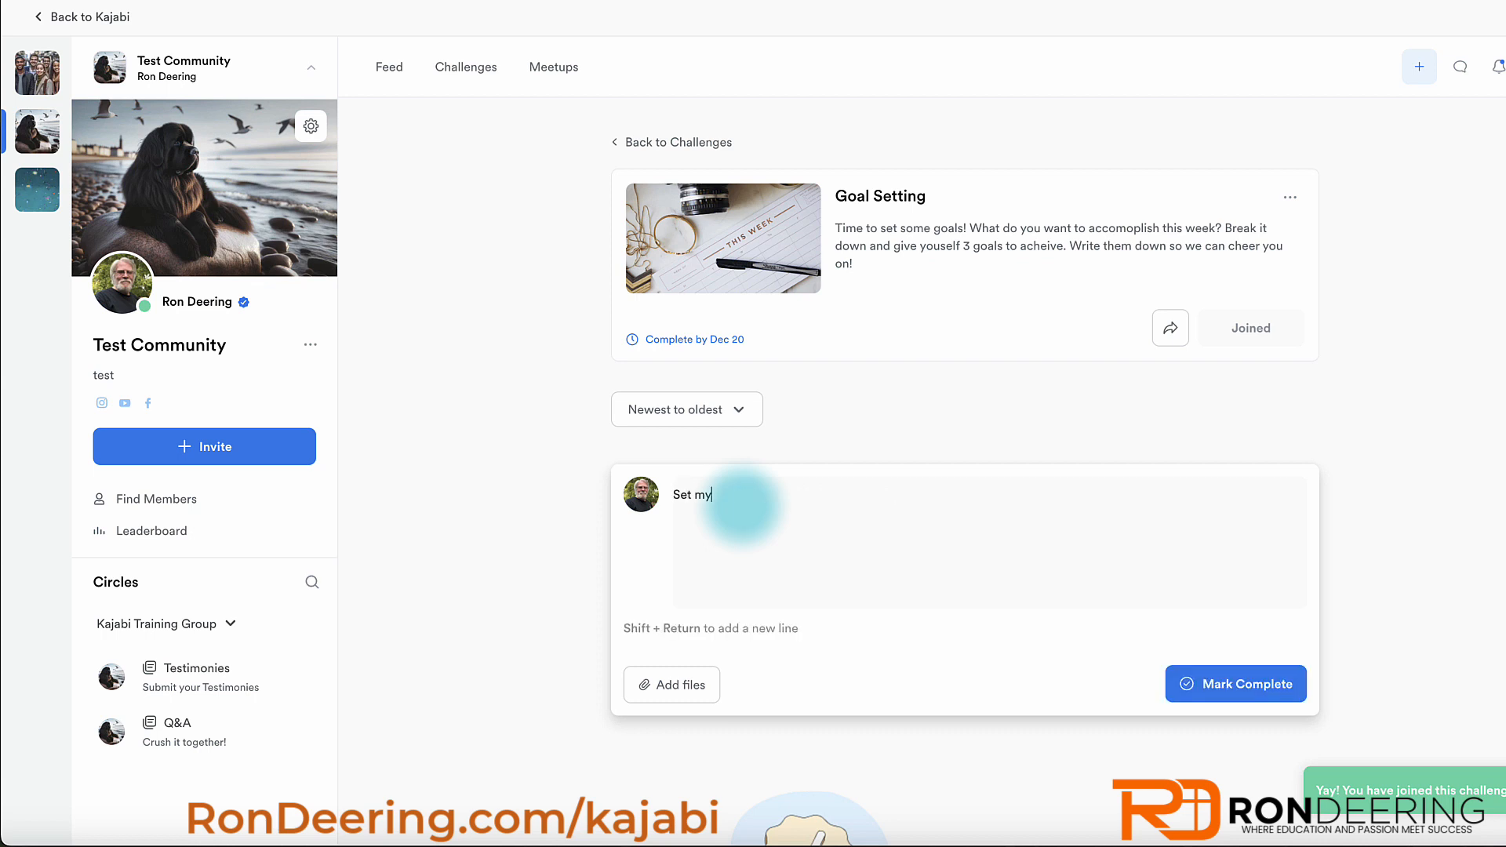
type(" 2025")
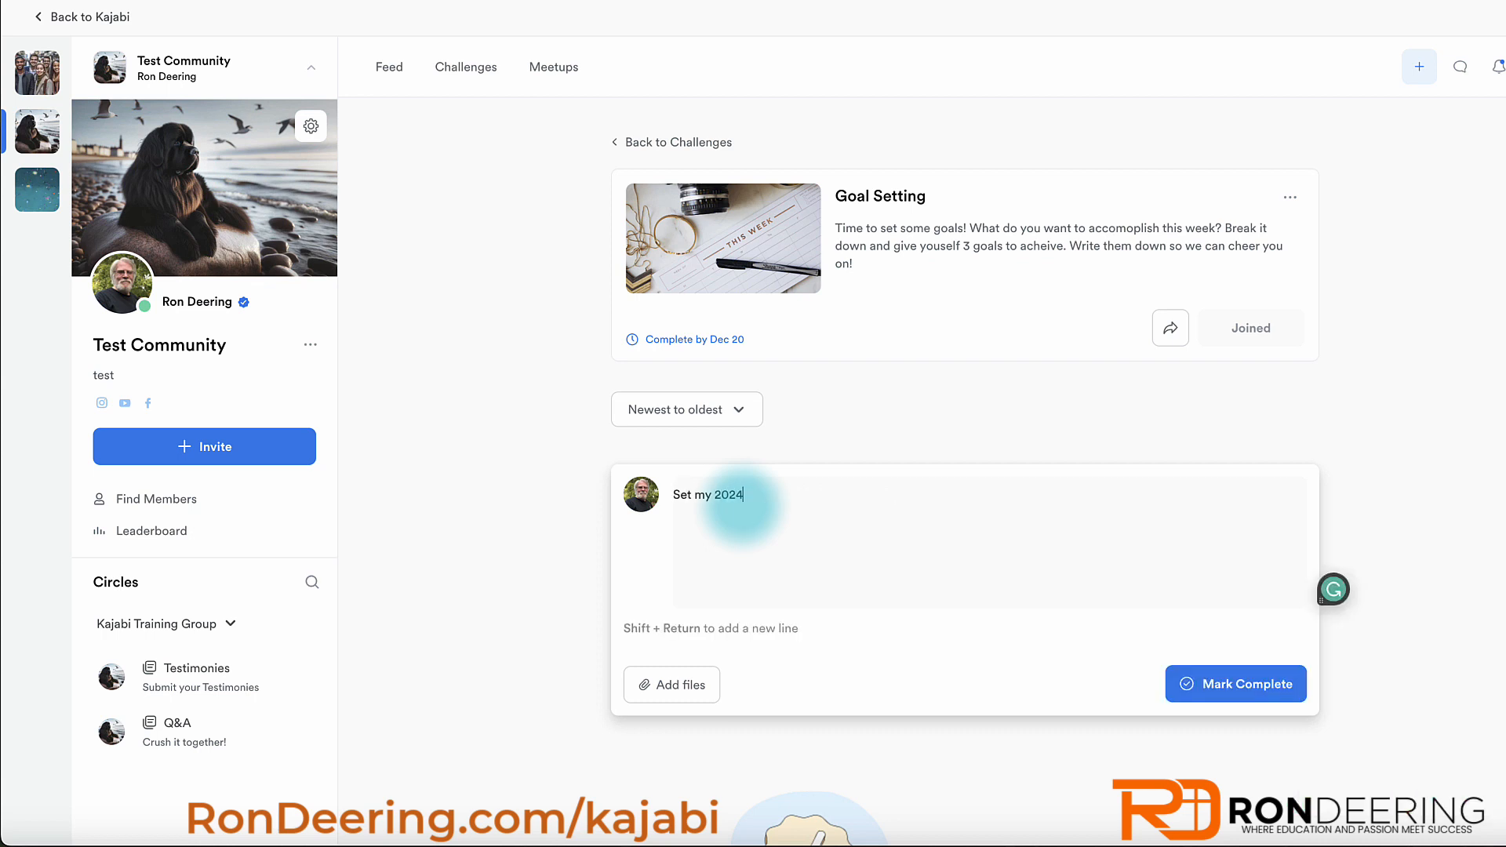
type(" goals and ready to rock and roll")
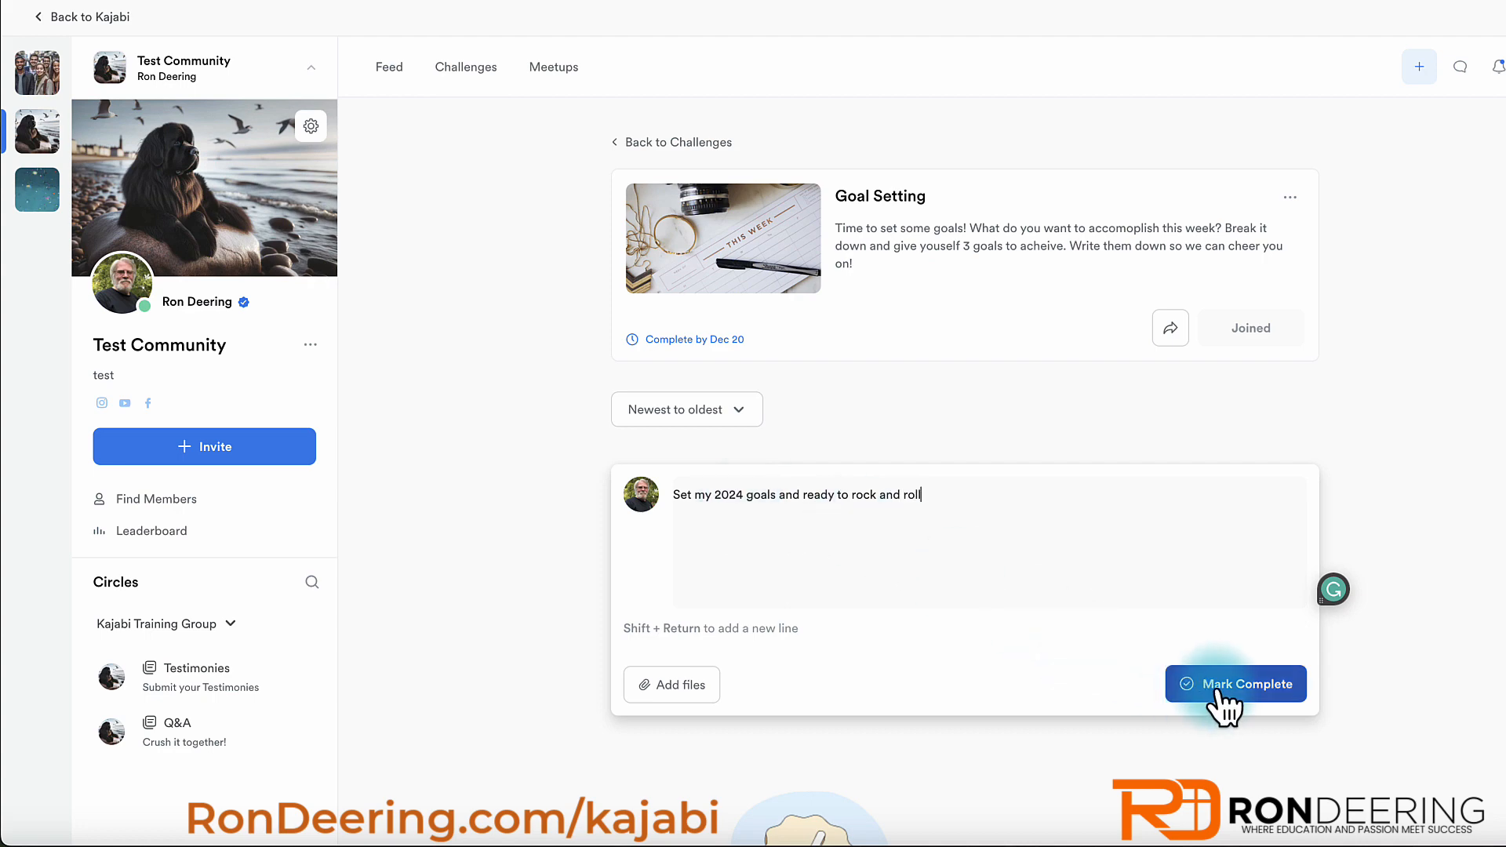
left_click(1217, 690)
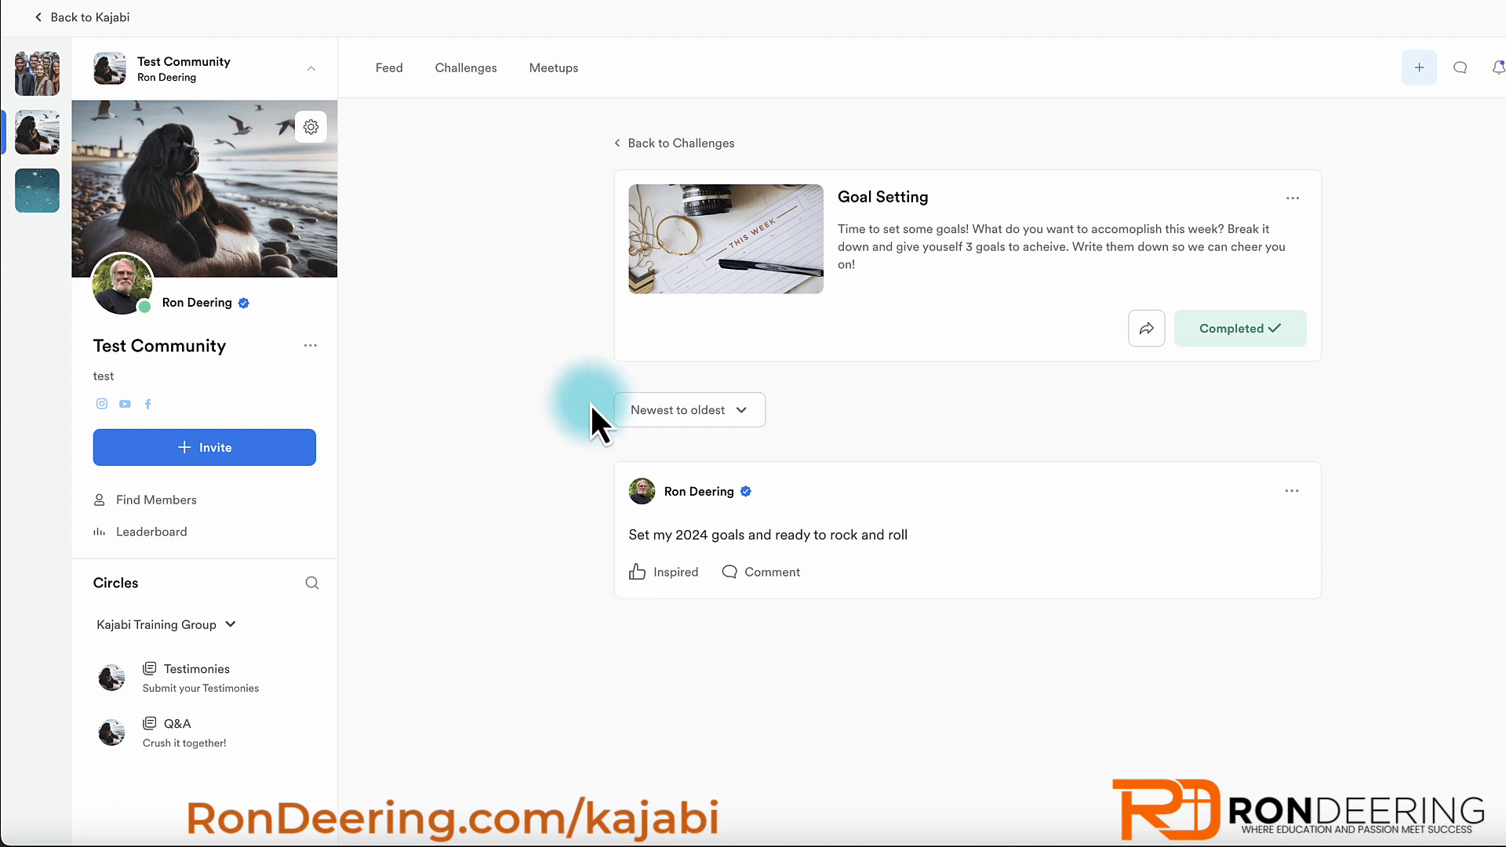
- Start a new meetup for the community and enter the title "Weekly Get Together"
left_click(552, 69)
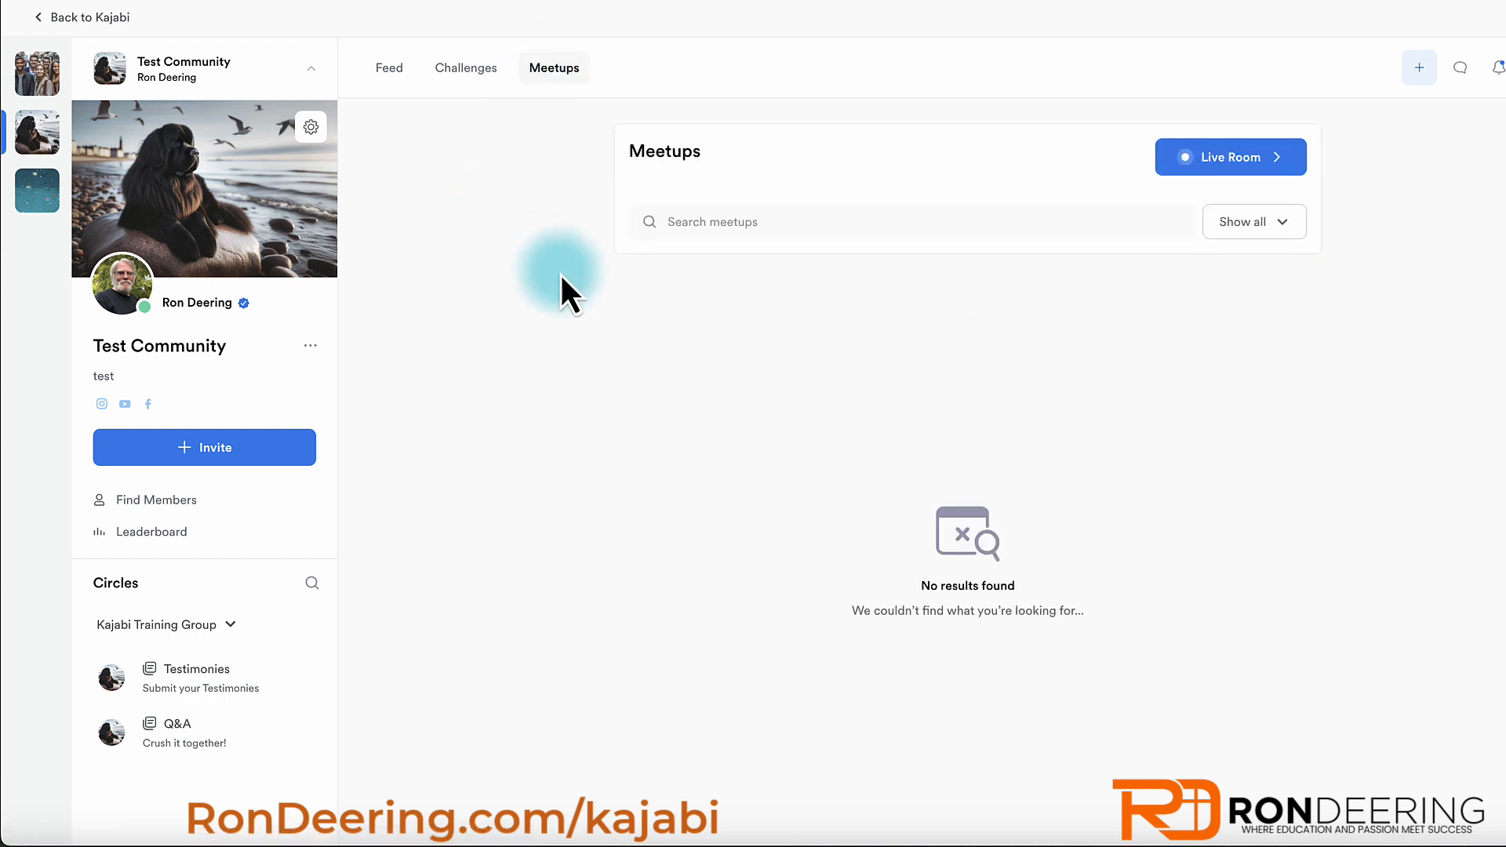
left_click(1019, 224)
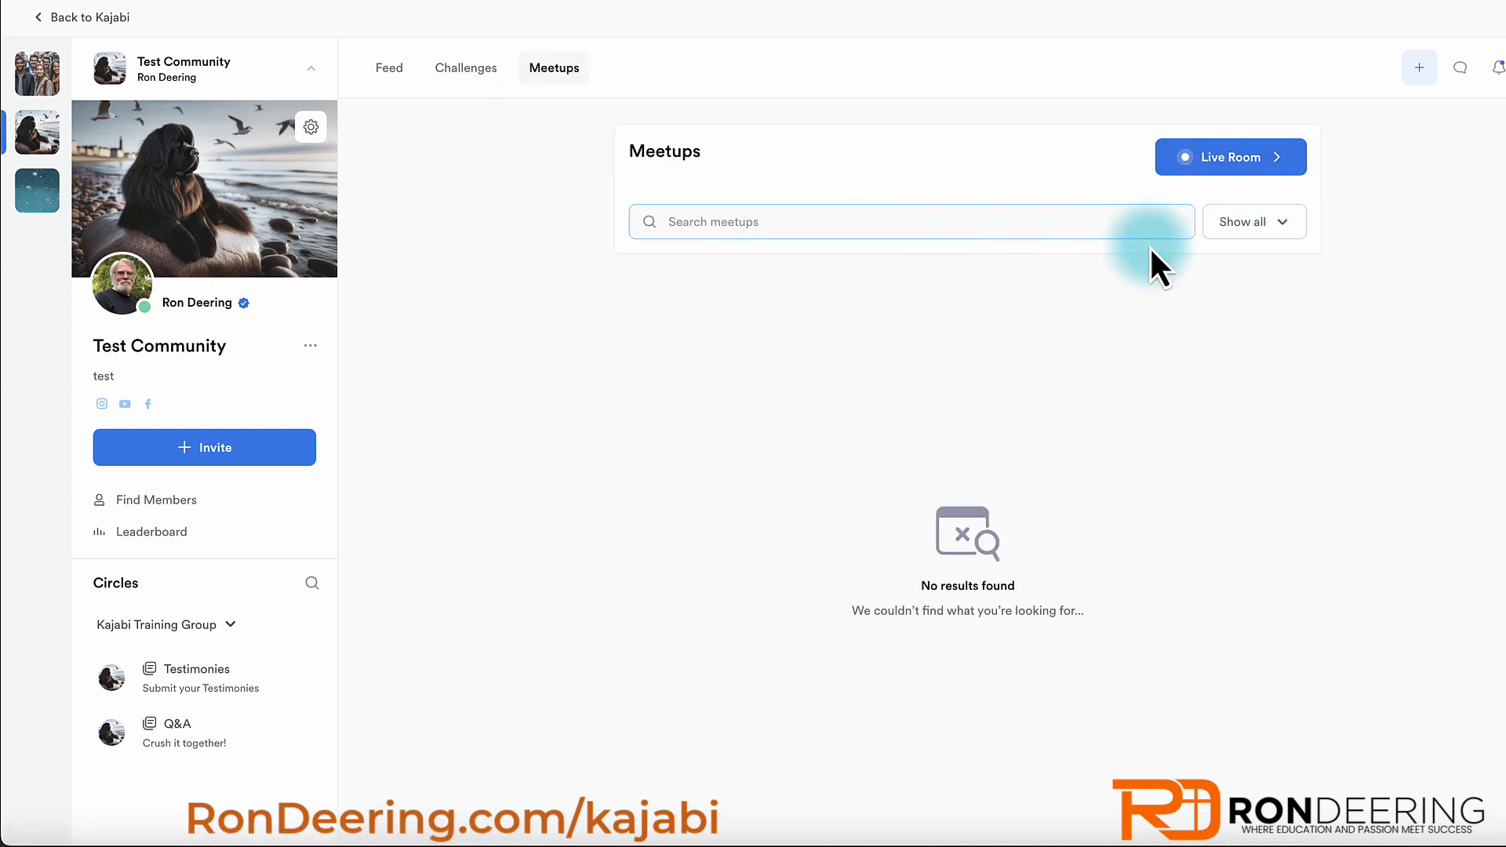
left_click(1419, 69)
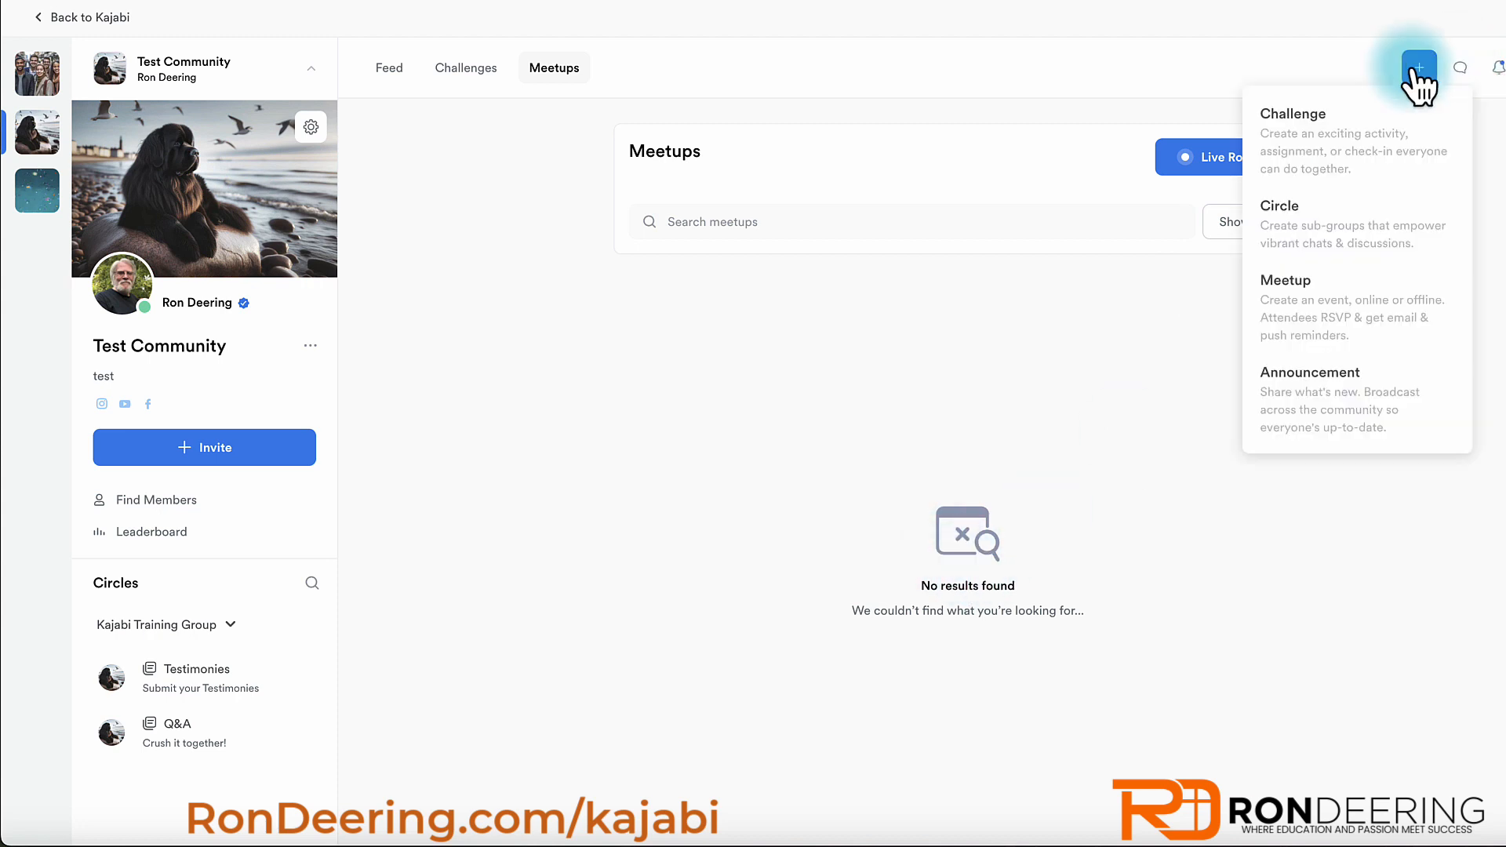
left_click(1327, 323)
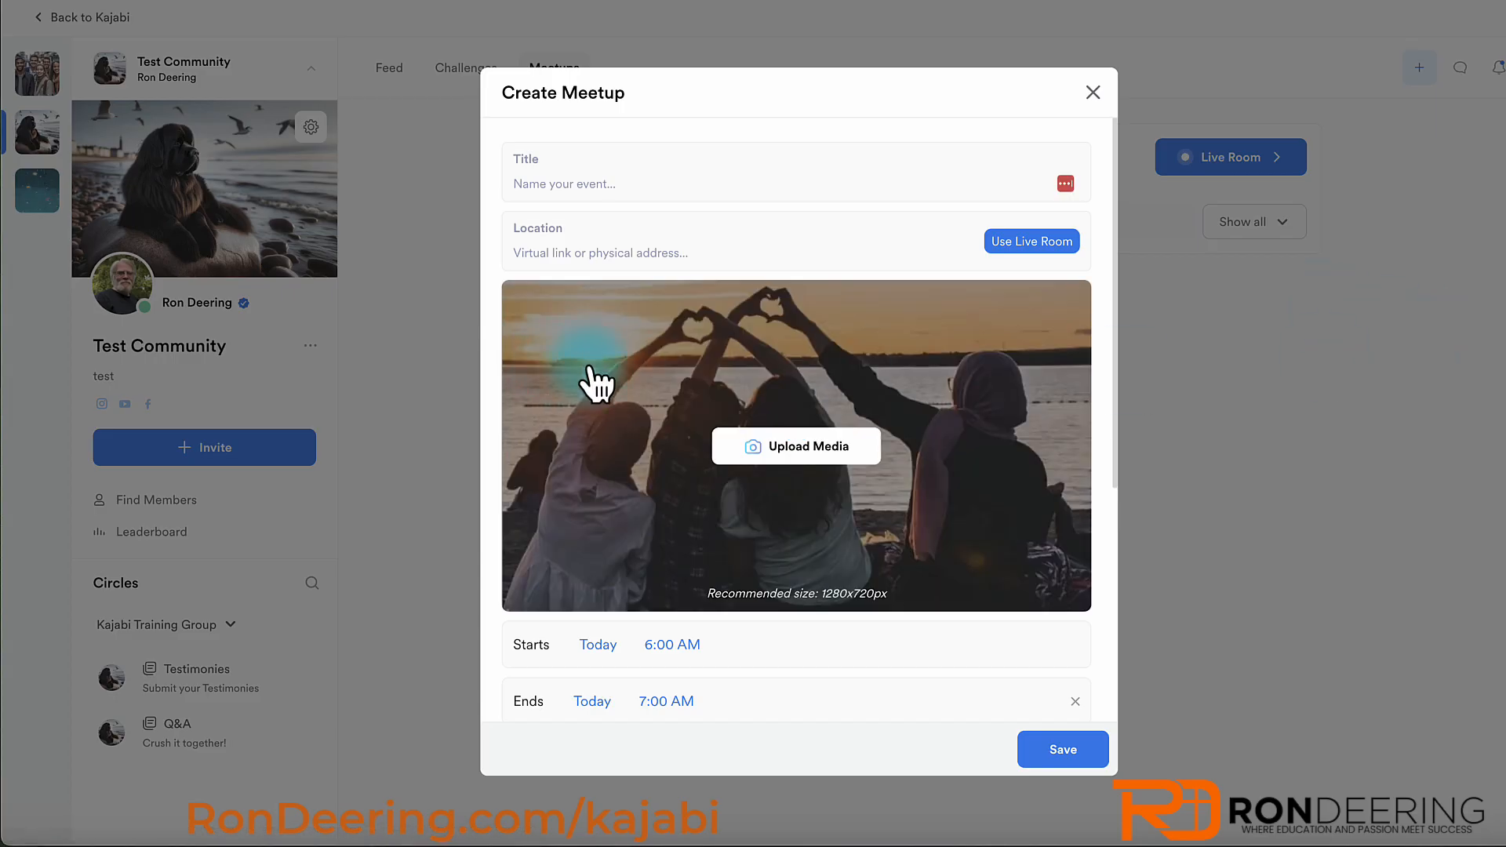
left_click(566, 189)
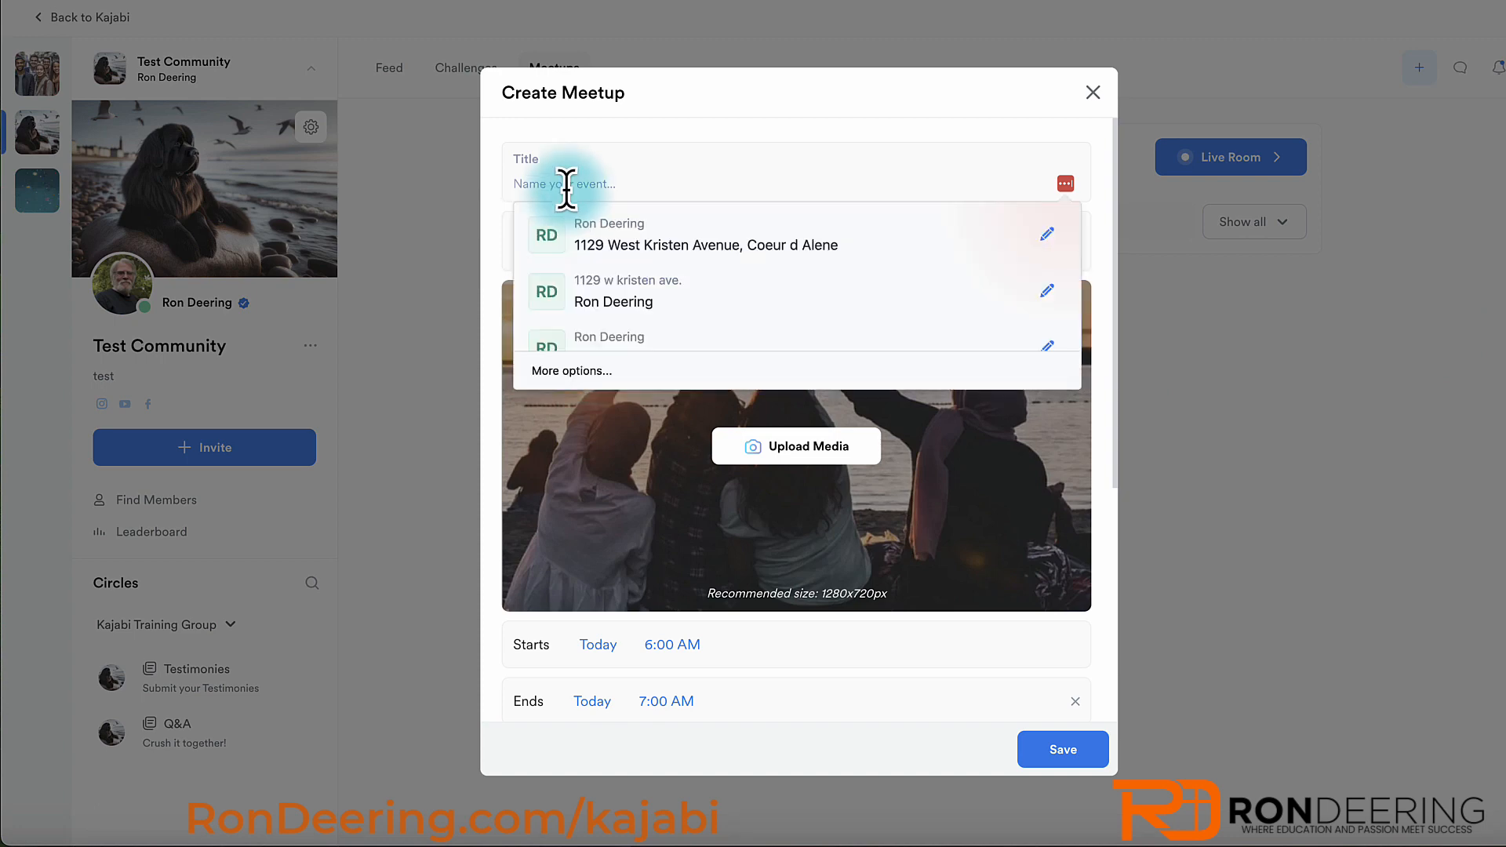
type("Weekly")
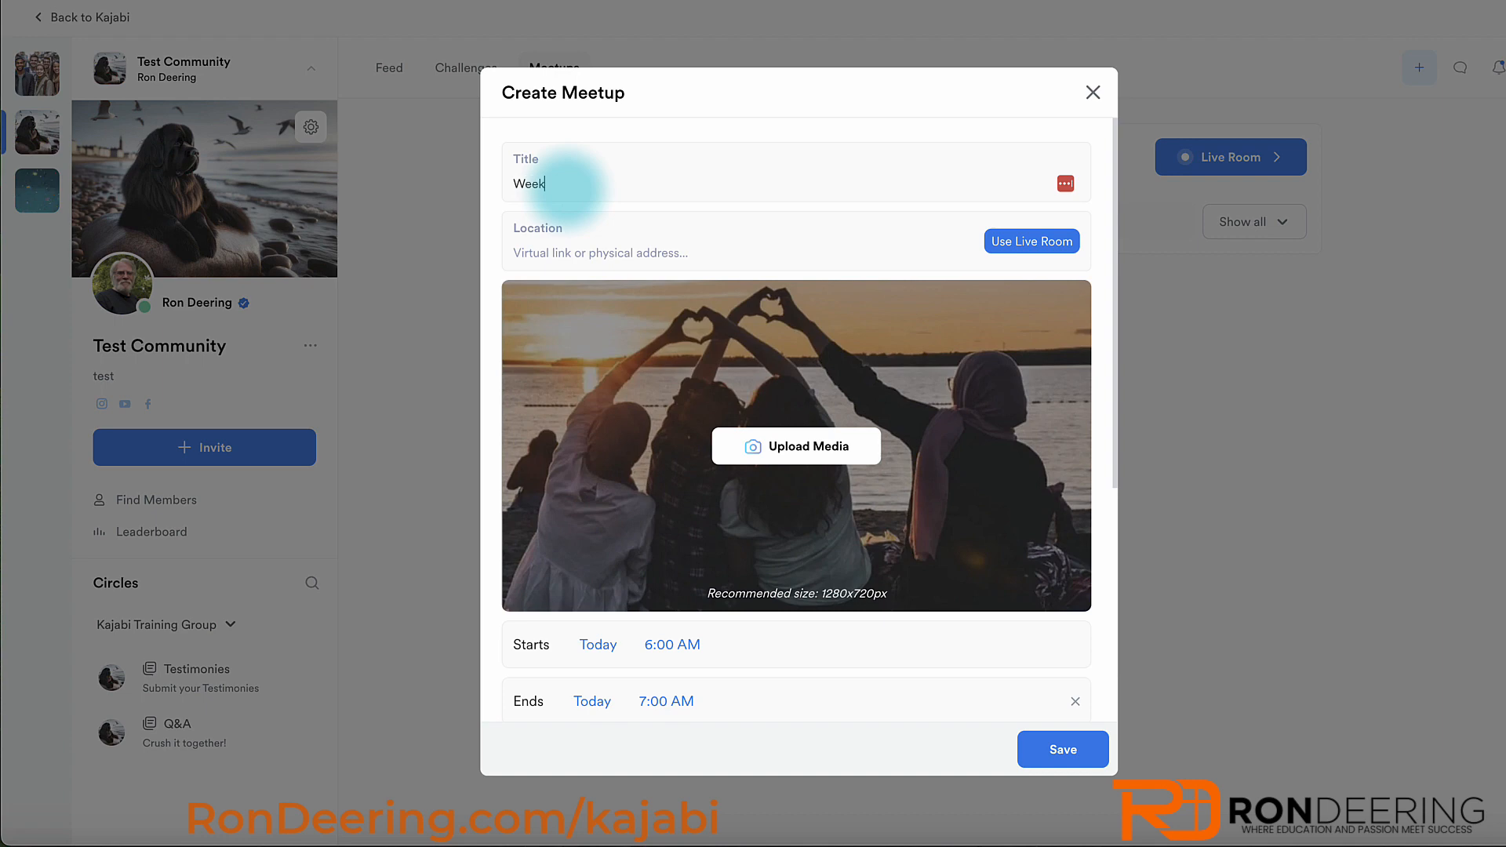
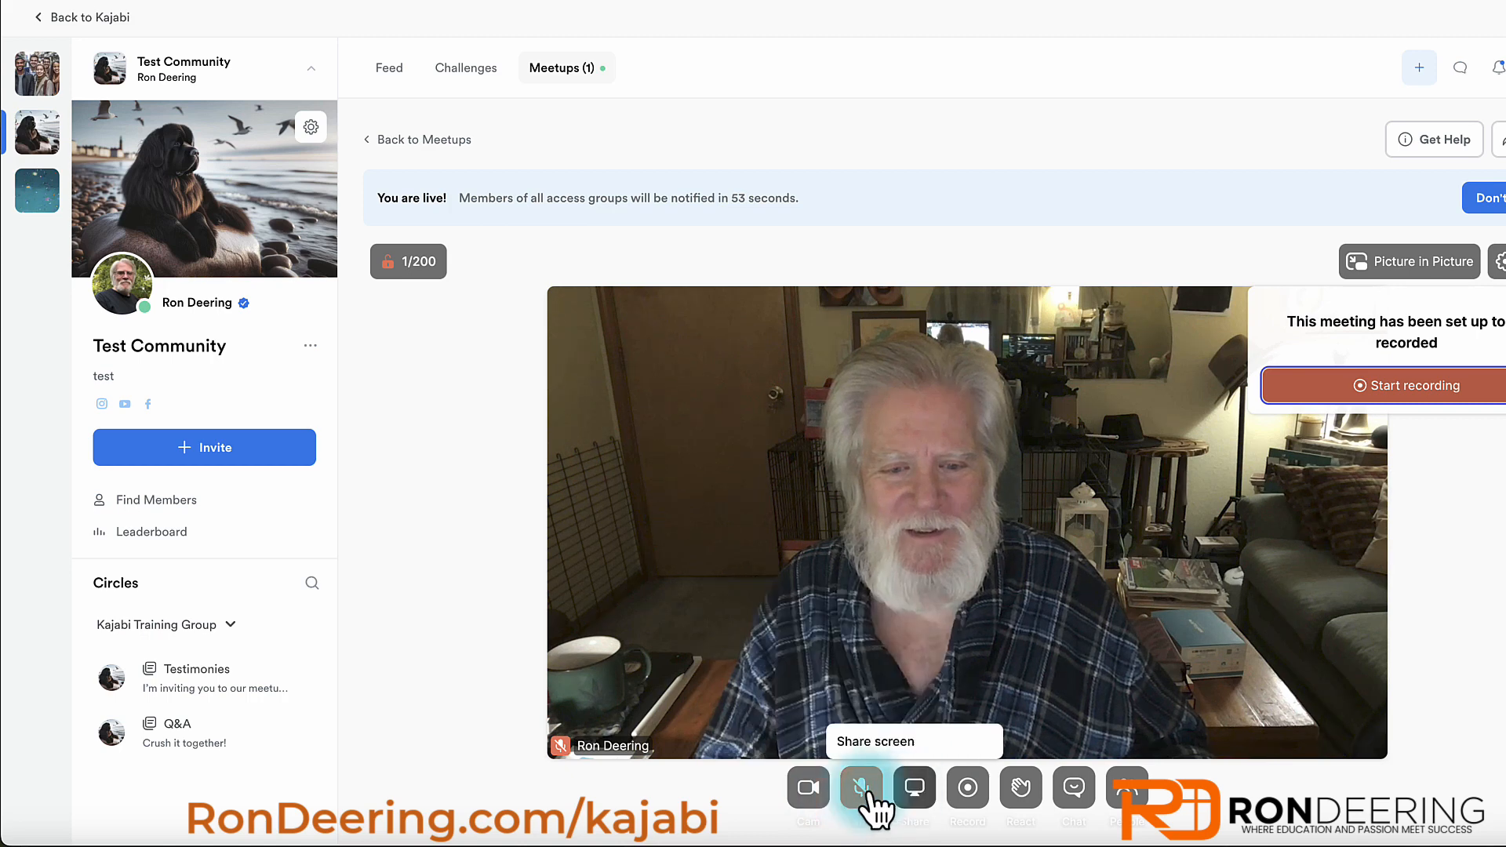
- Try the live room's camera, raise-hand and chat controls, and leave the live room
left_click(808, 788)
left_click(792, 741)
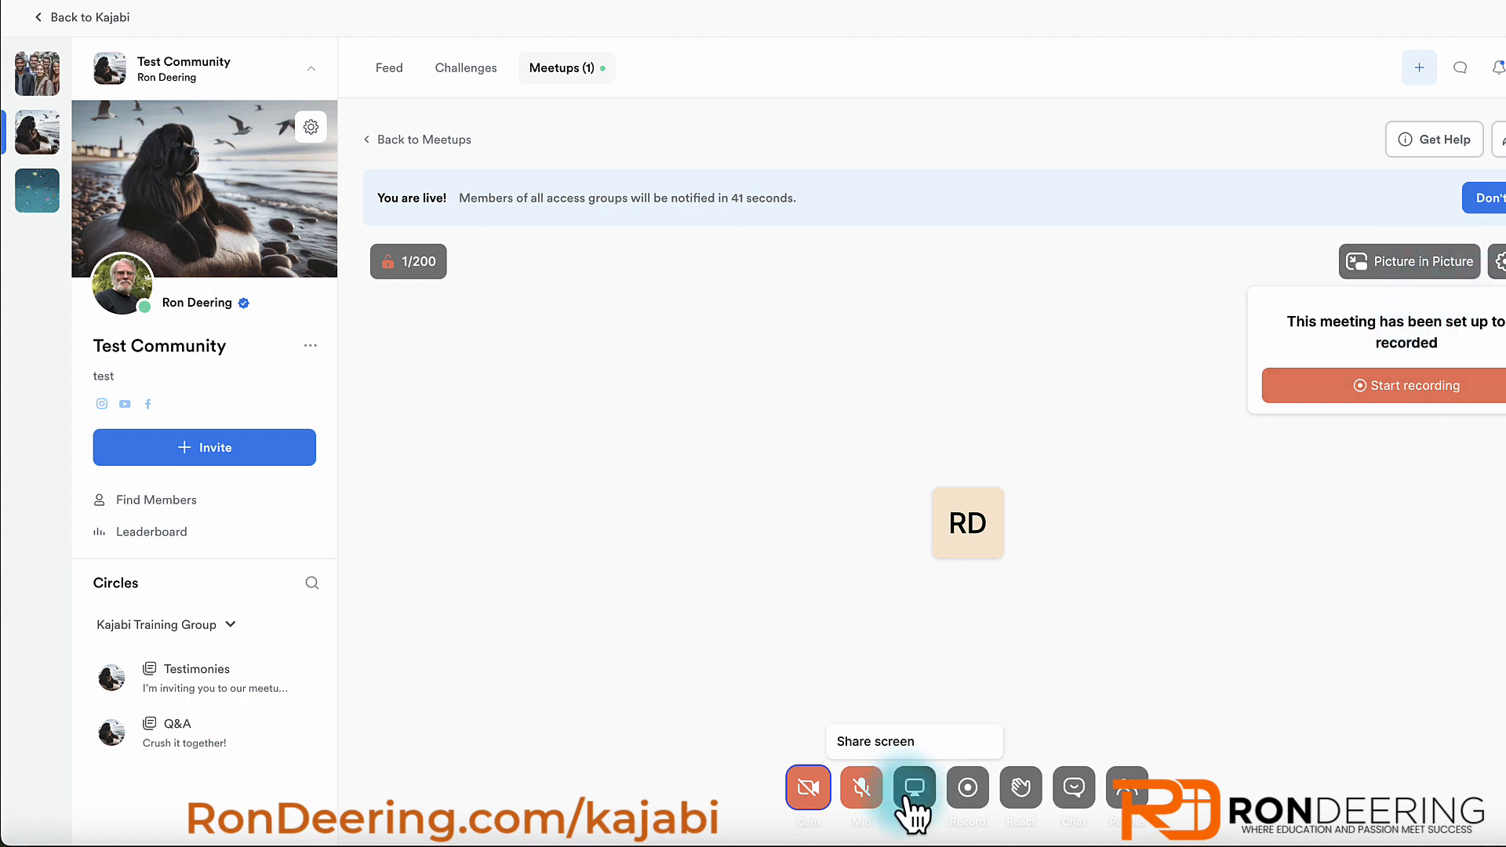
left_click(1008, 792)
left_click(1073, 789)
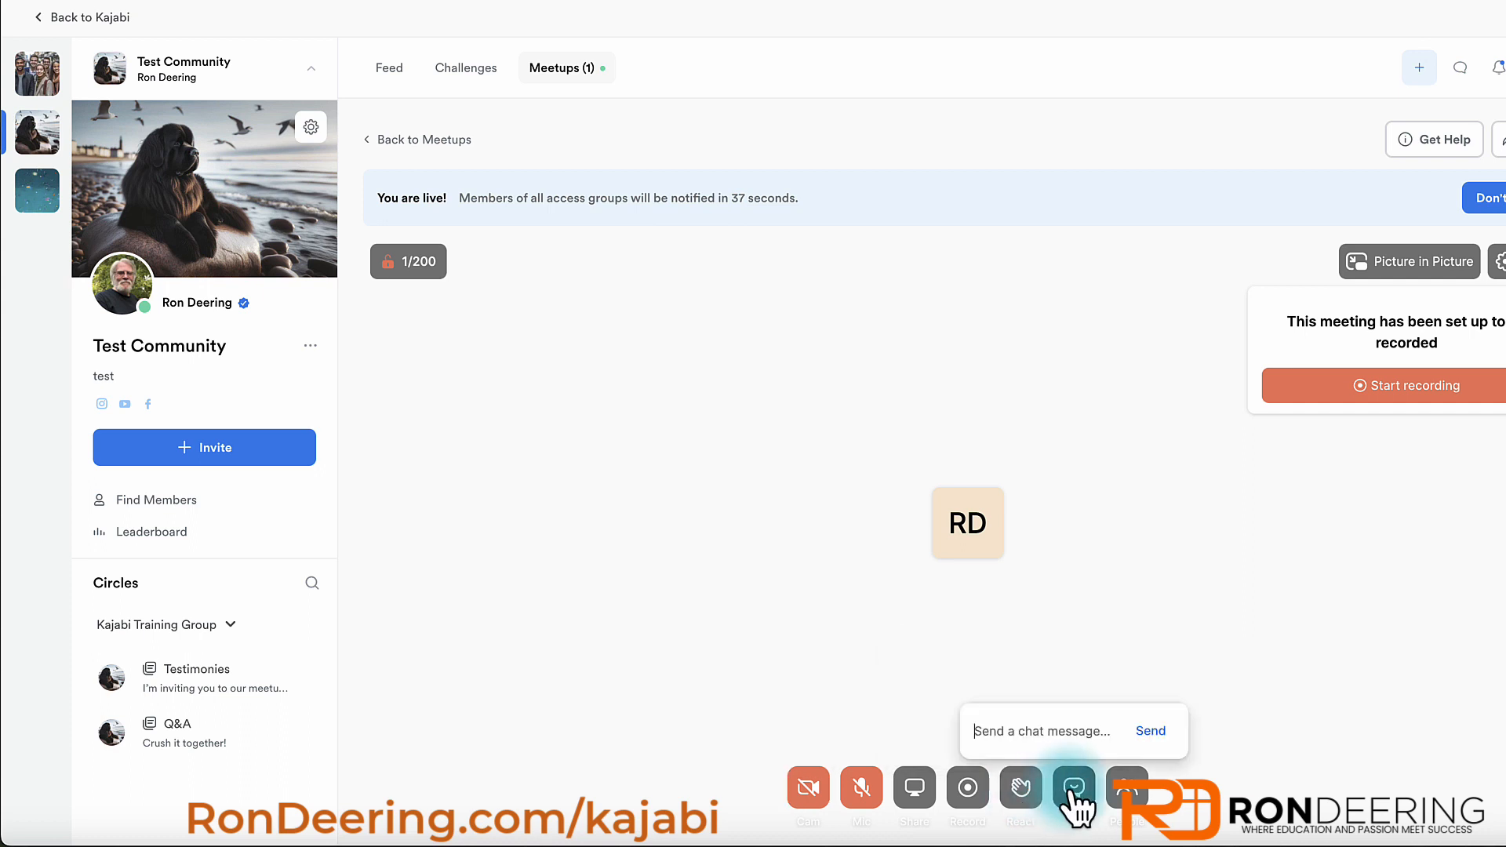
left_click(1128, 791)
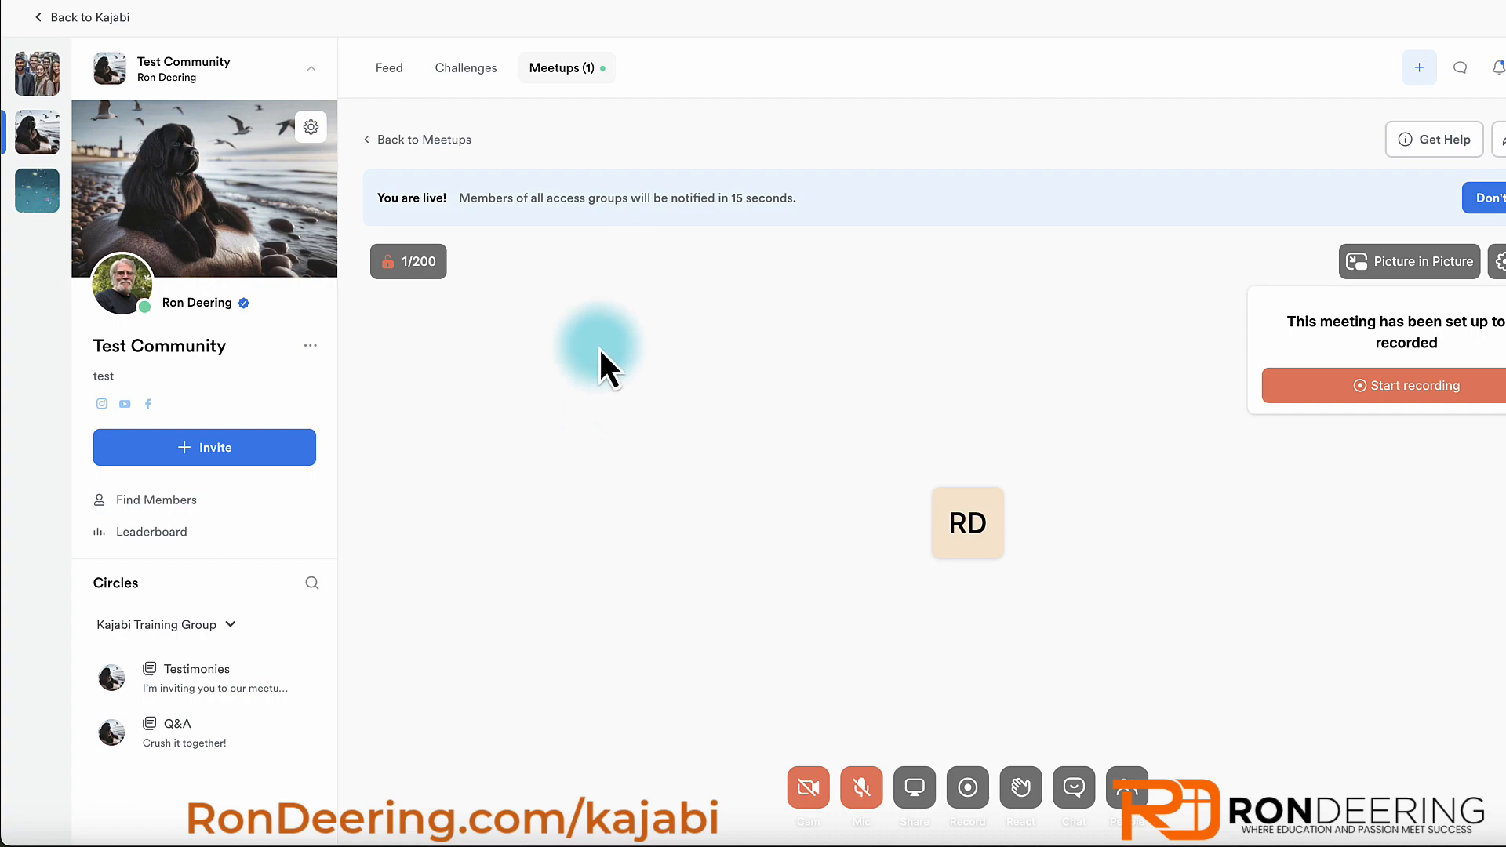
left_click(403, 142)
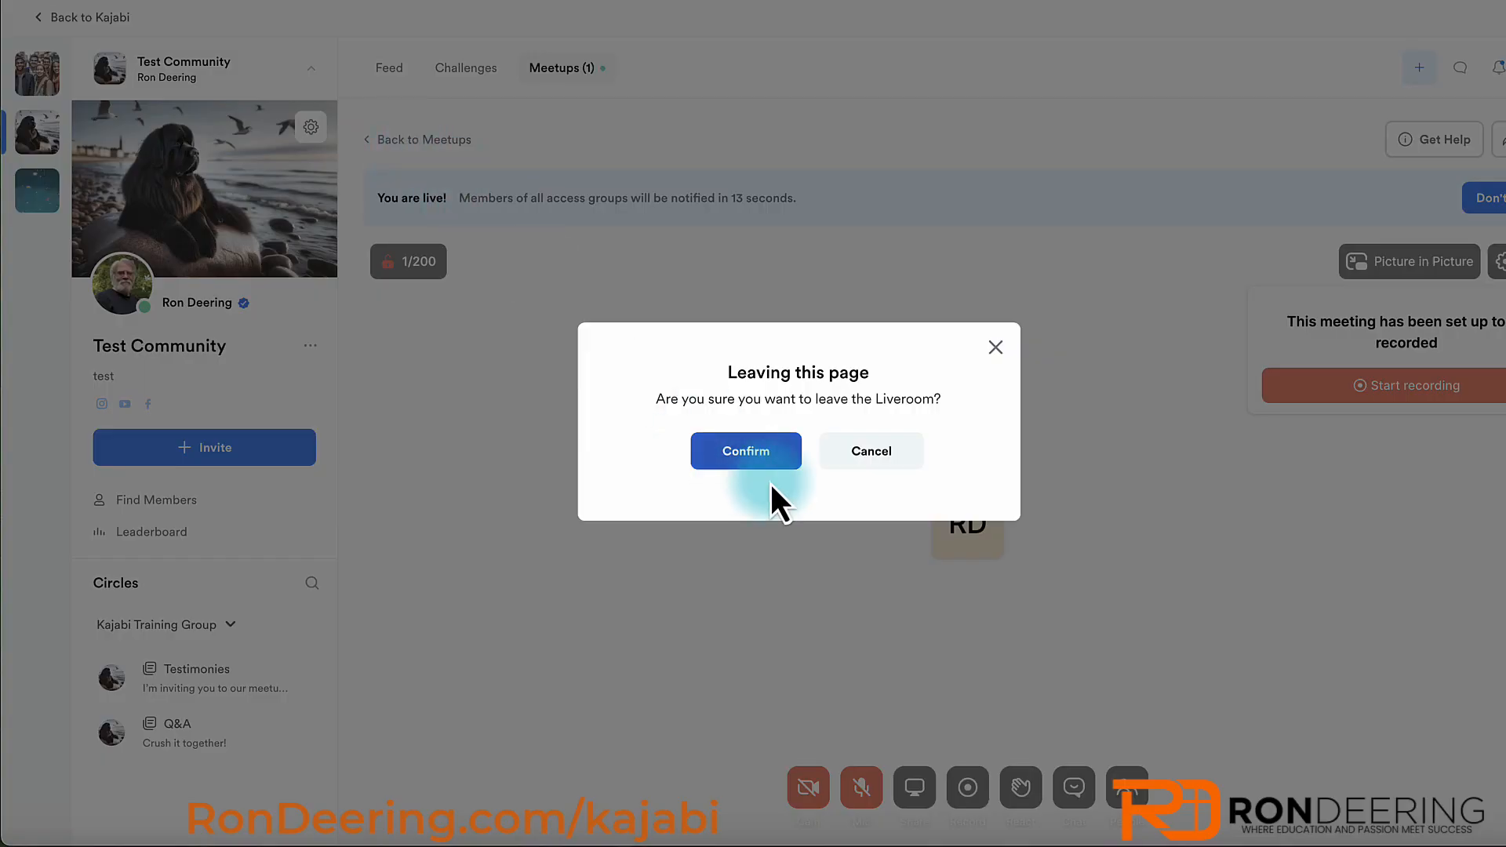
left_click(732, 453)
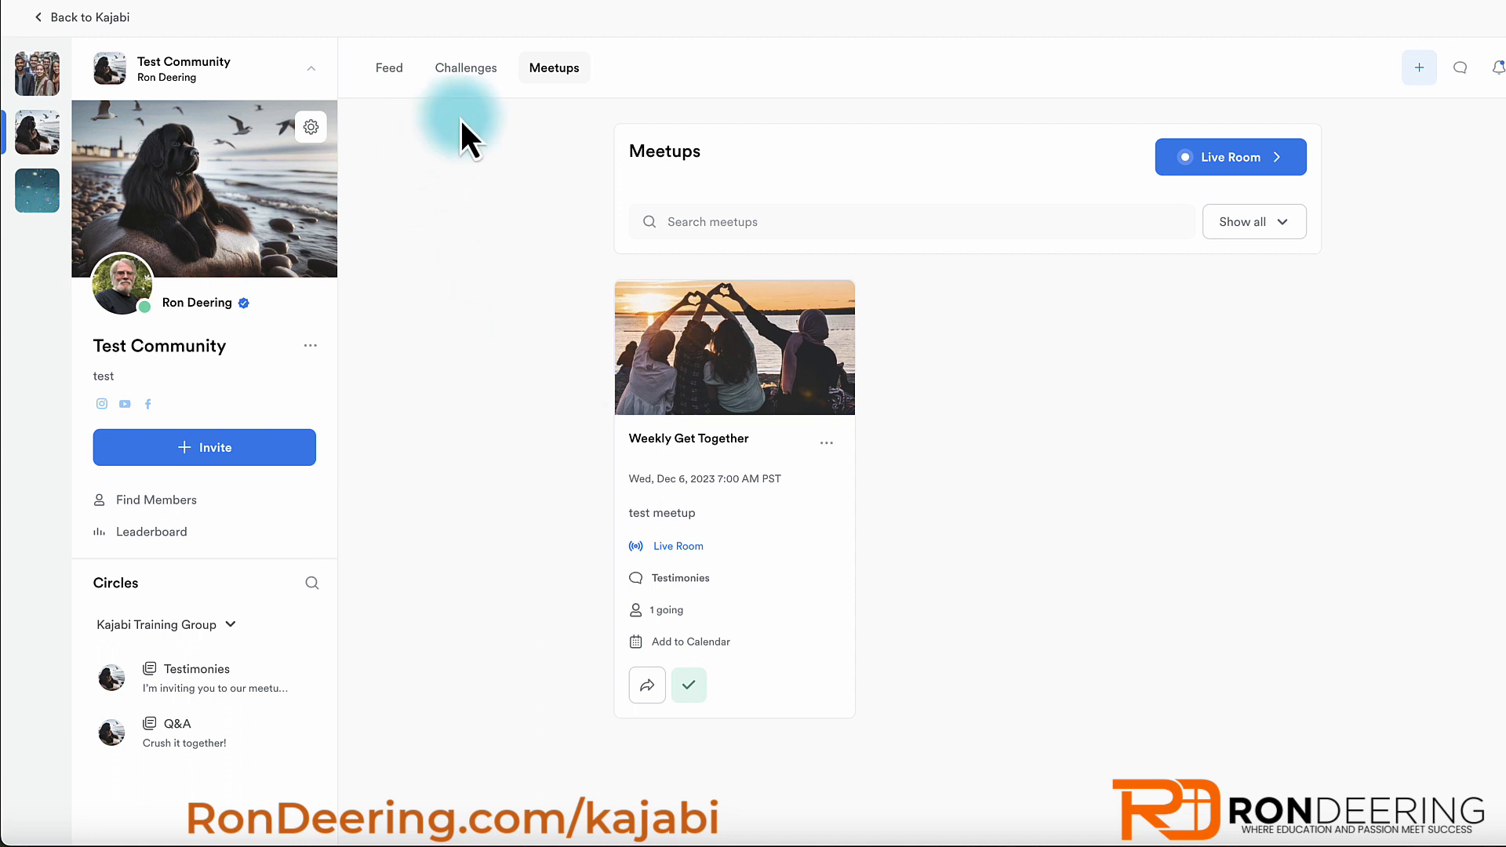
- Open the checklist's community customization item, look at the guideline form without saving, and return to the community
left_click(474, 72)
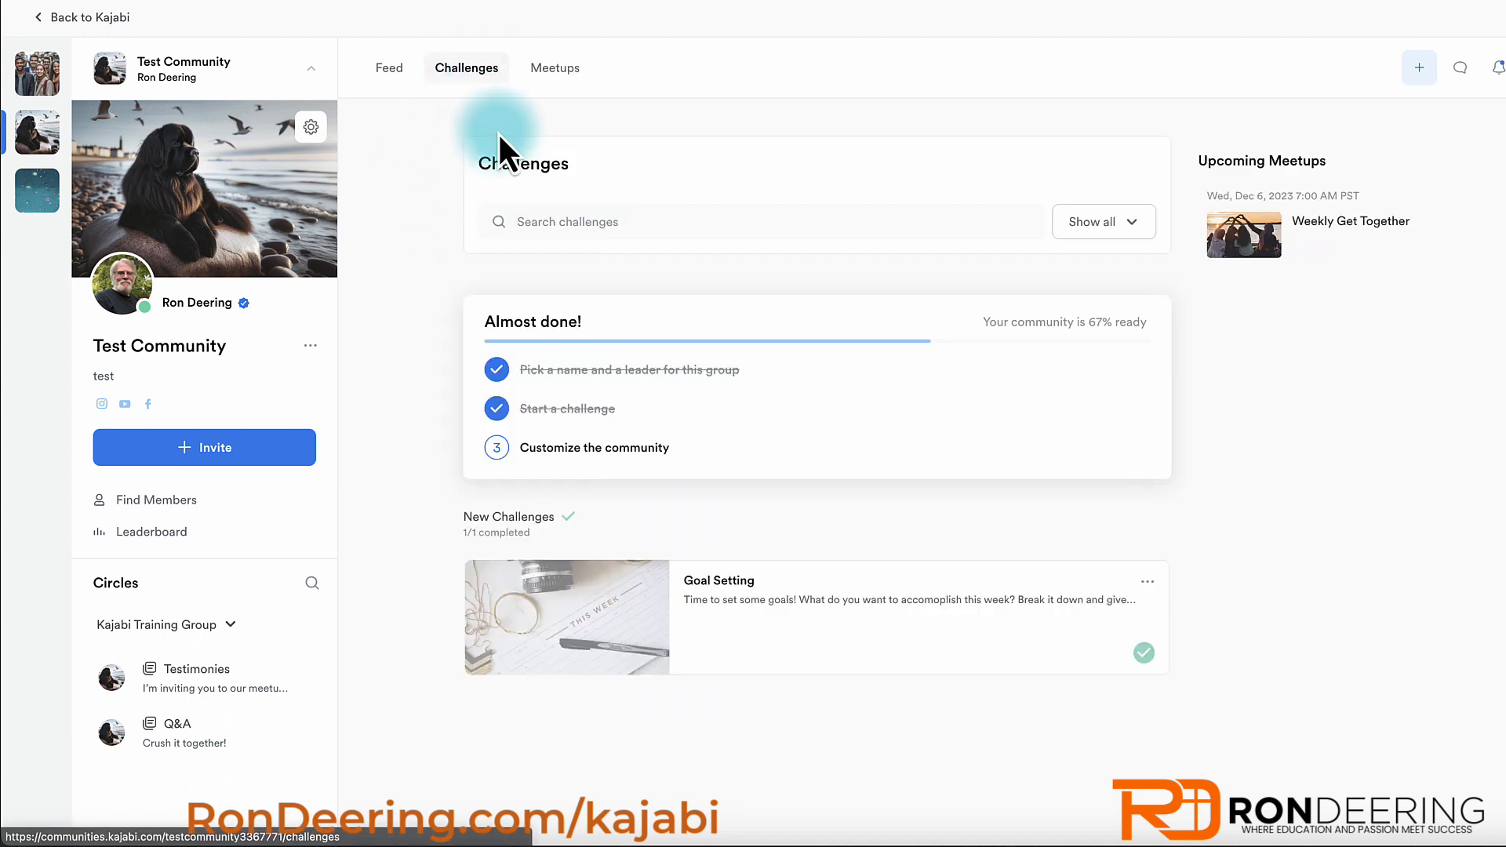
left_click(559, 451)
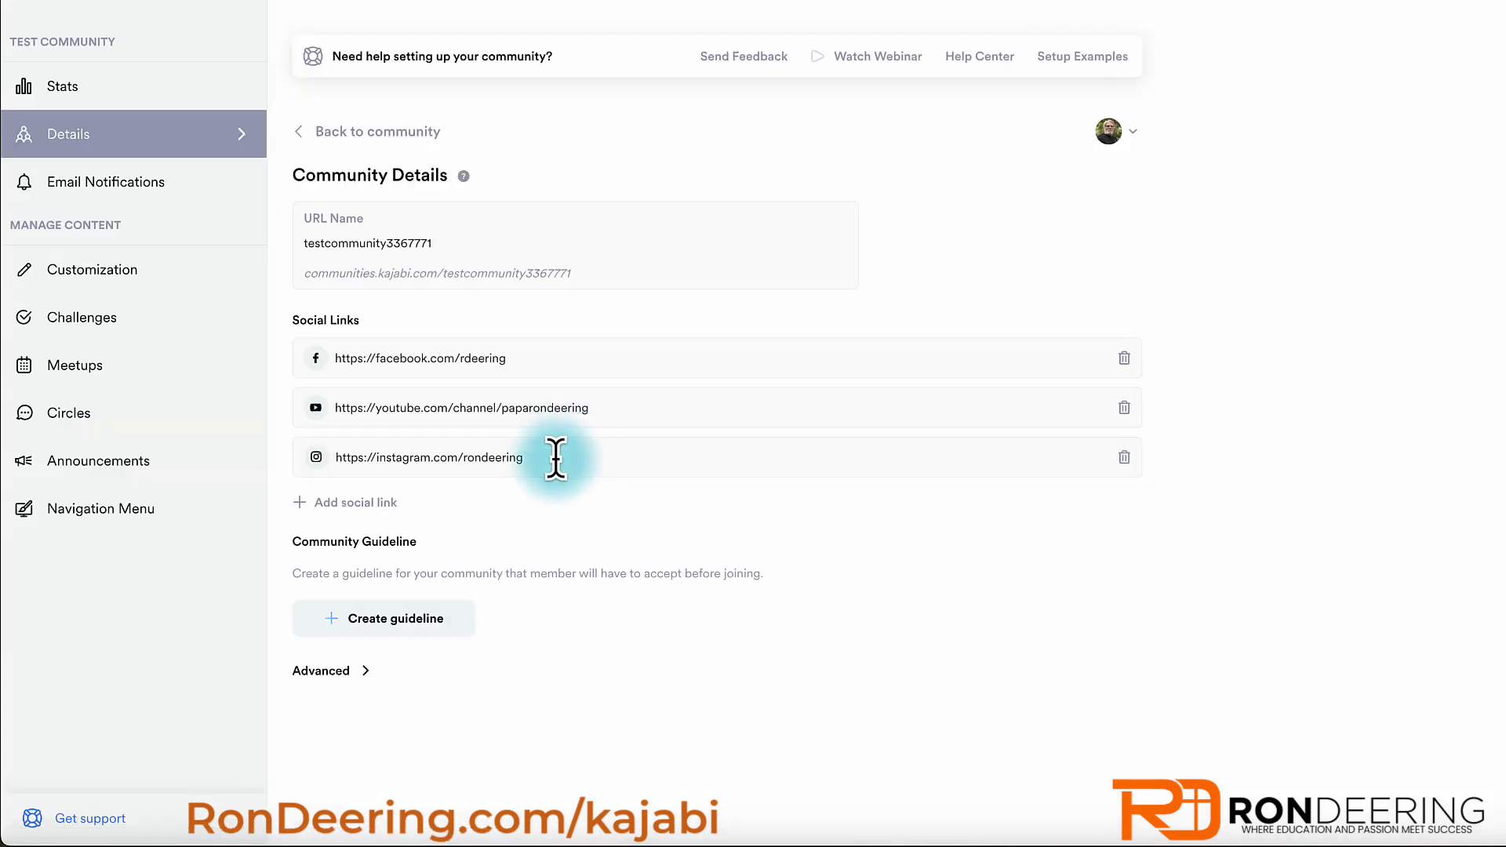
left_click(375, 623)
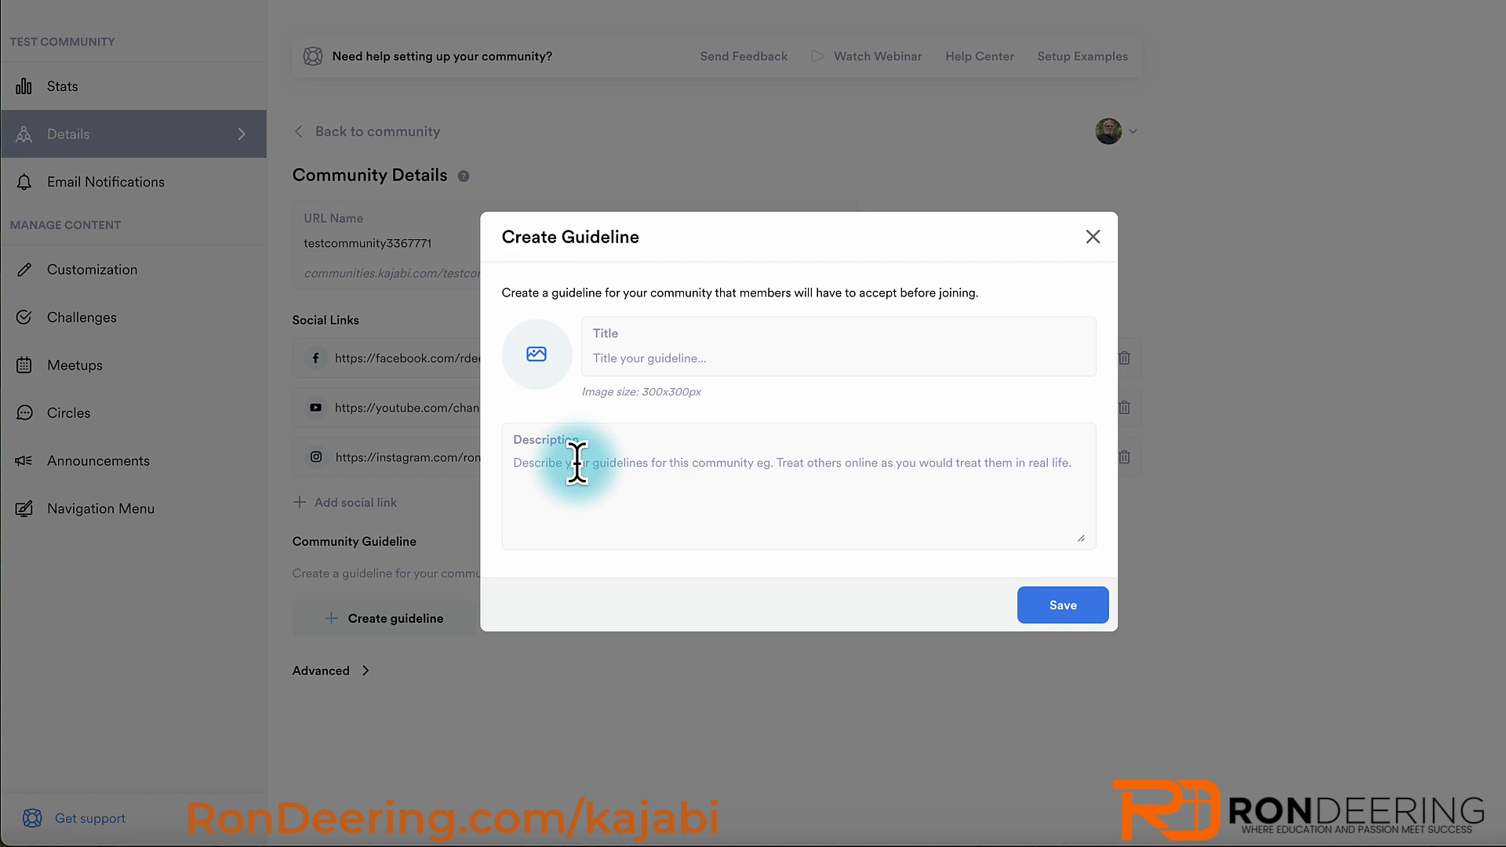
left_click(1092, 237)
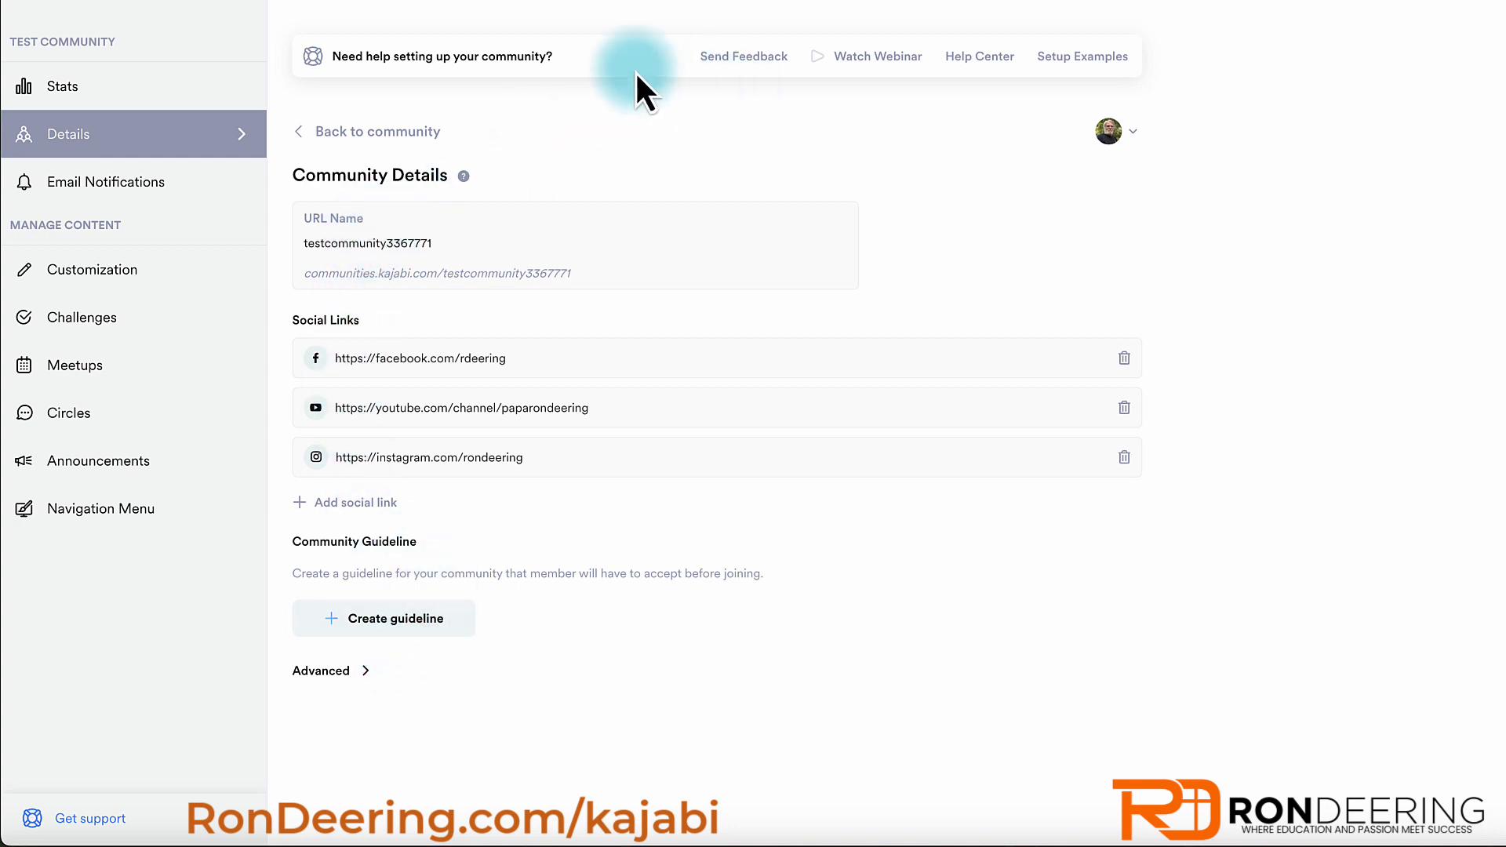
left_click(363, 132)
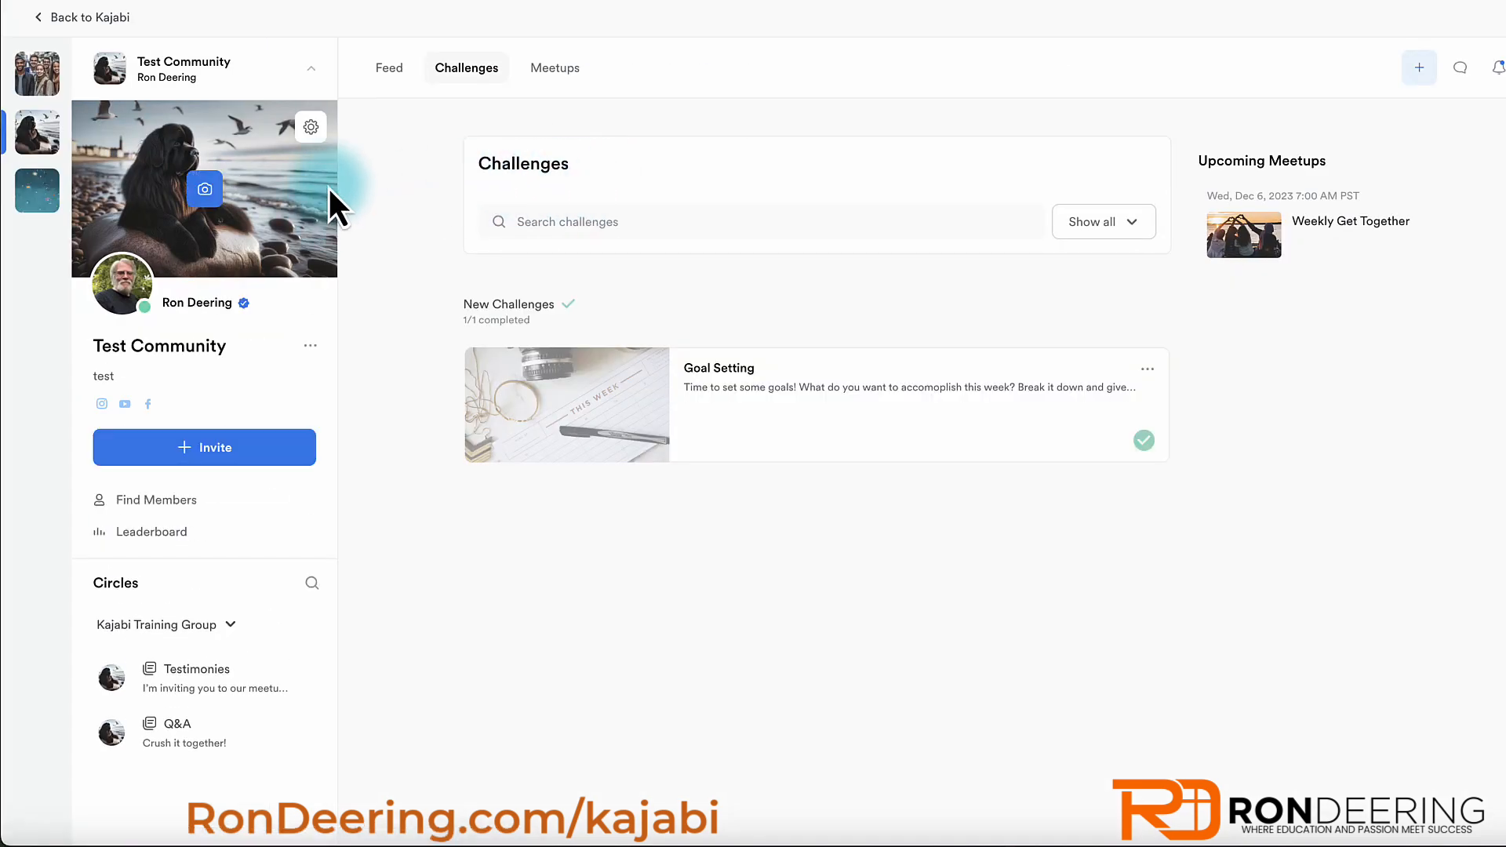
- Examine the community settings for email notifications, customization features and reaction terms, challenges, meetups and circles
left_click(312, 127)
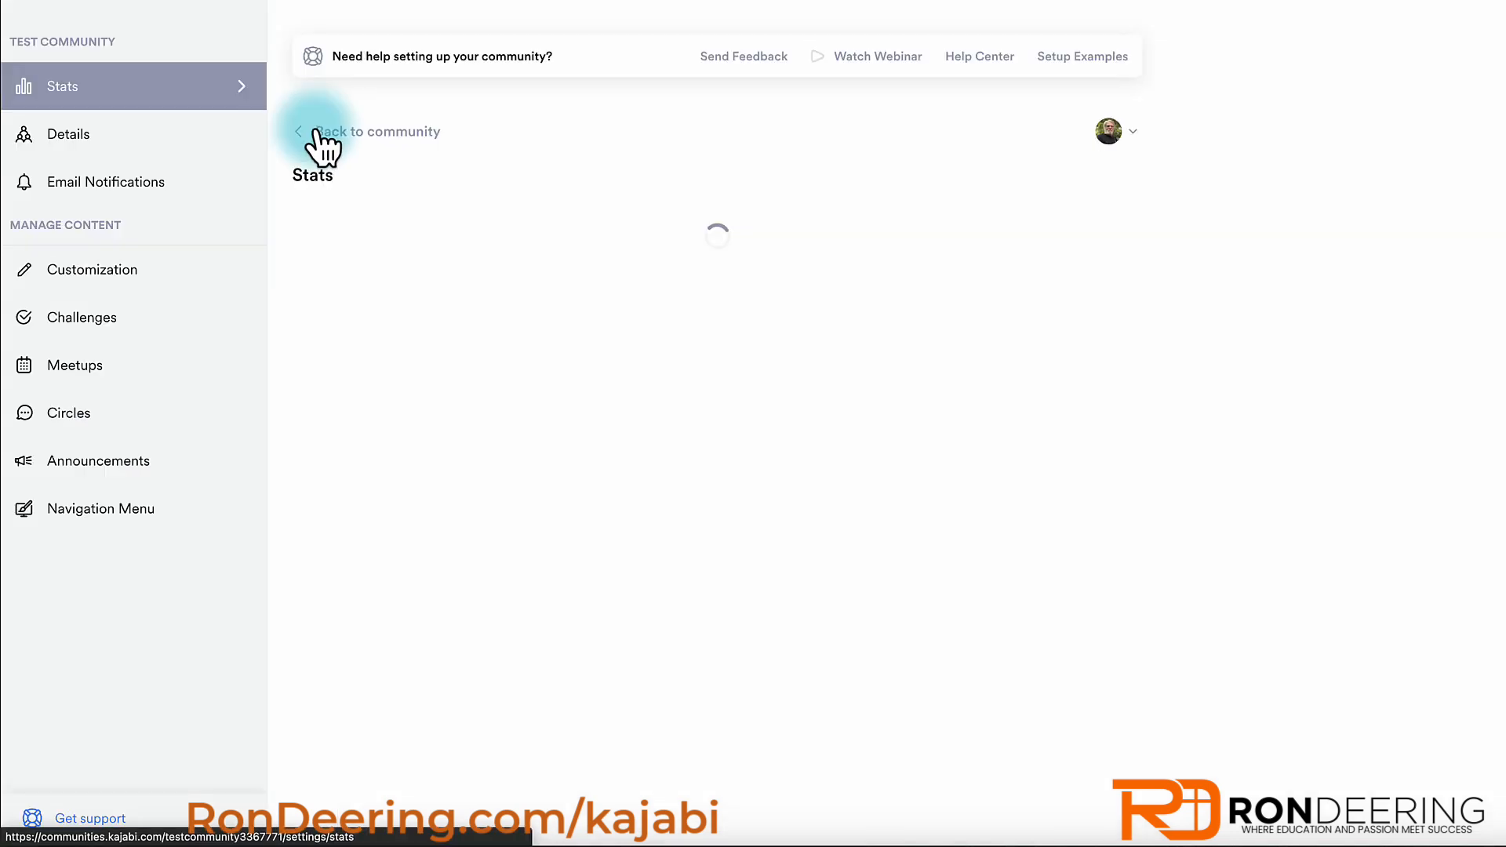
left_click(75, 180)
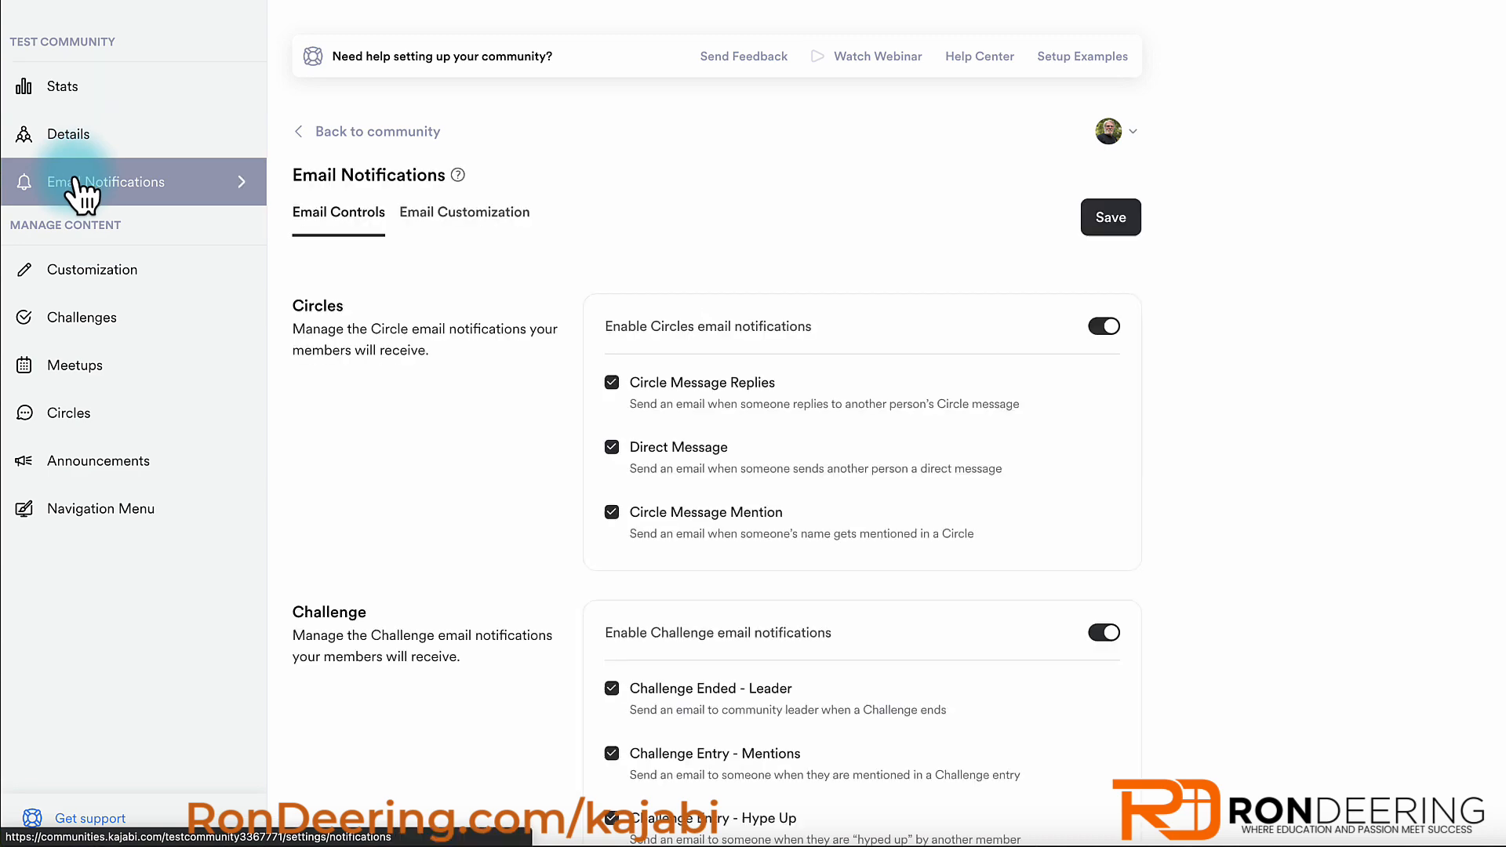
left_click(92, 287)
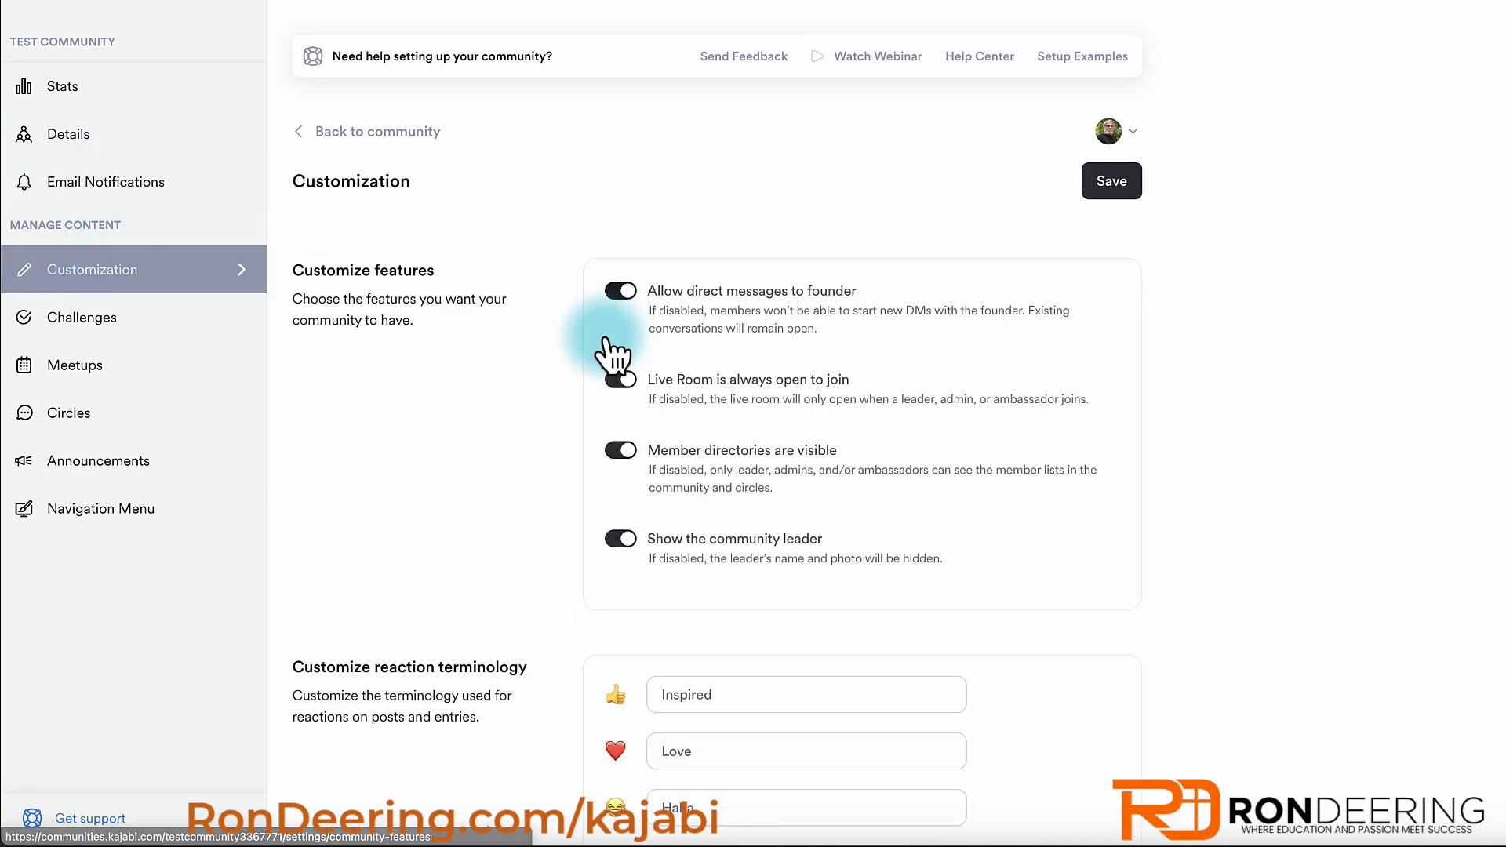
scroll(527, 440, "down", 4)
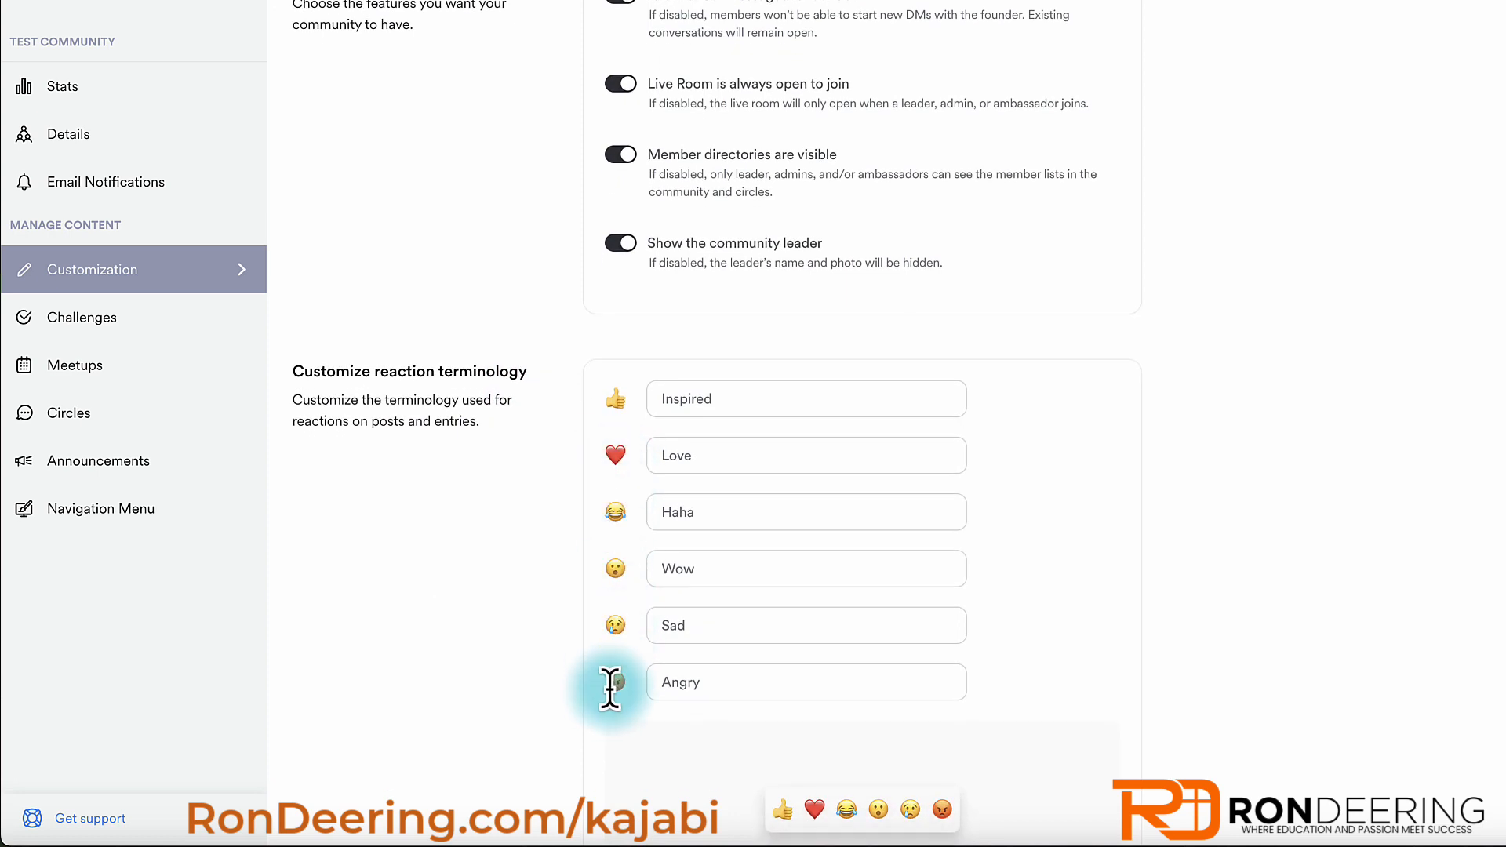
left_click(85, 318)
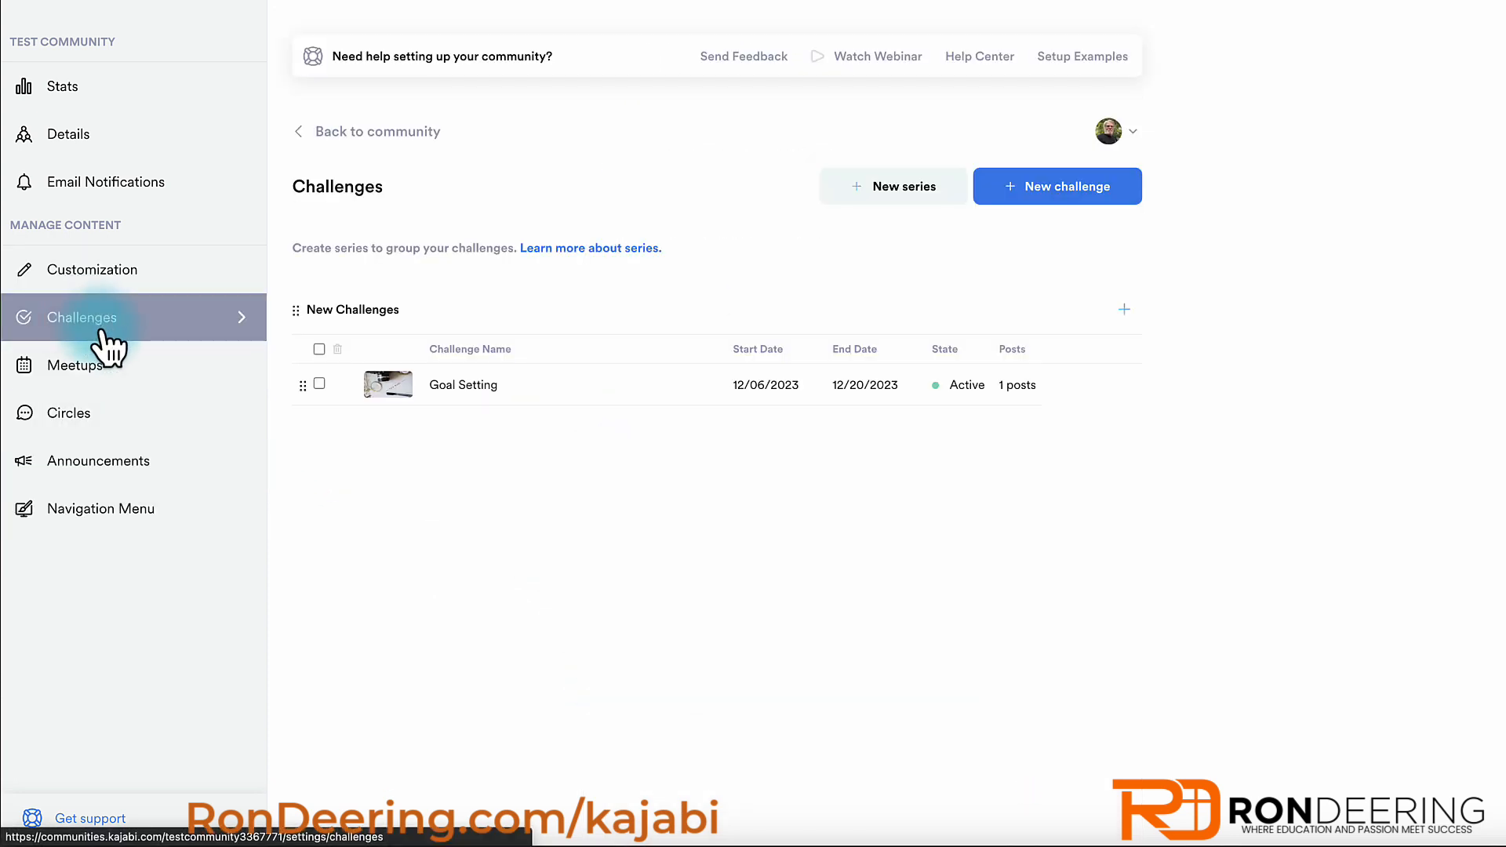
left_click(85, 367)
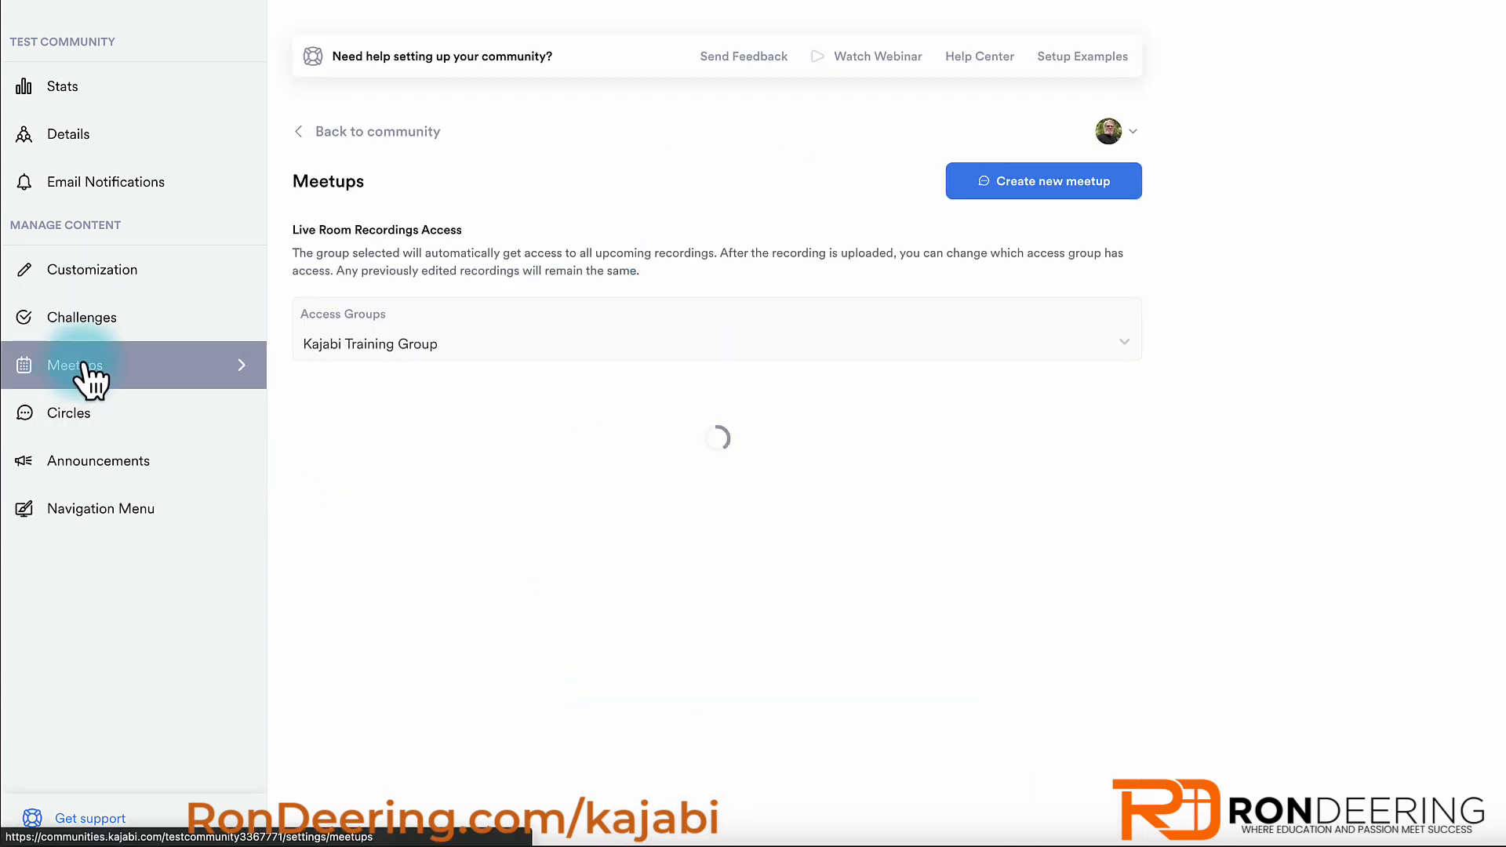
left_click(63, 417)
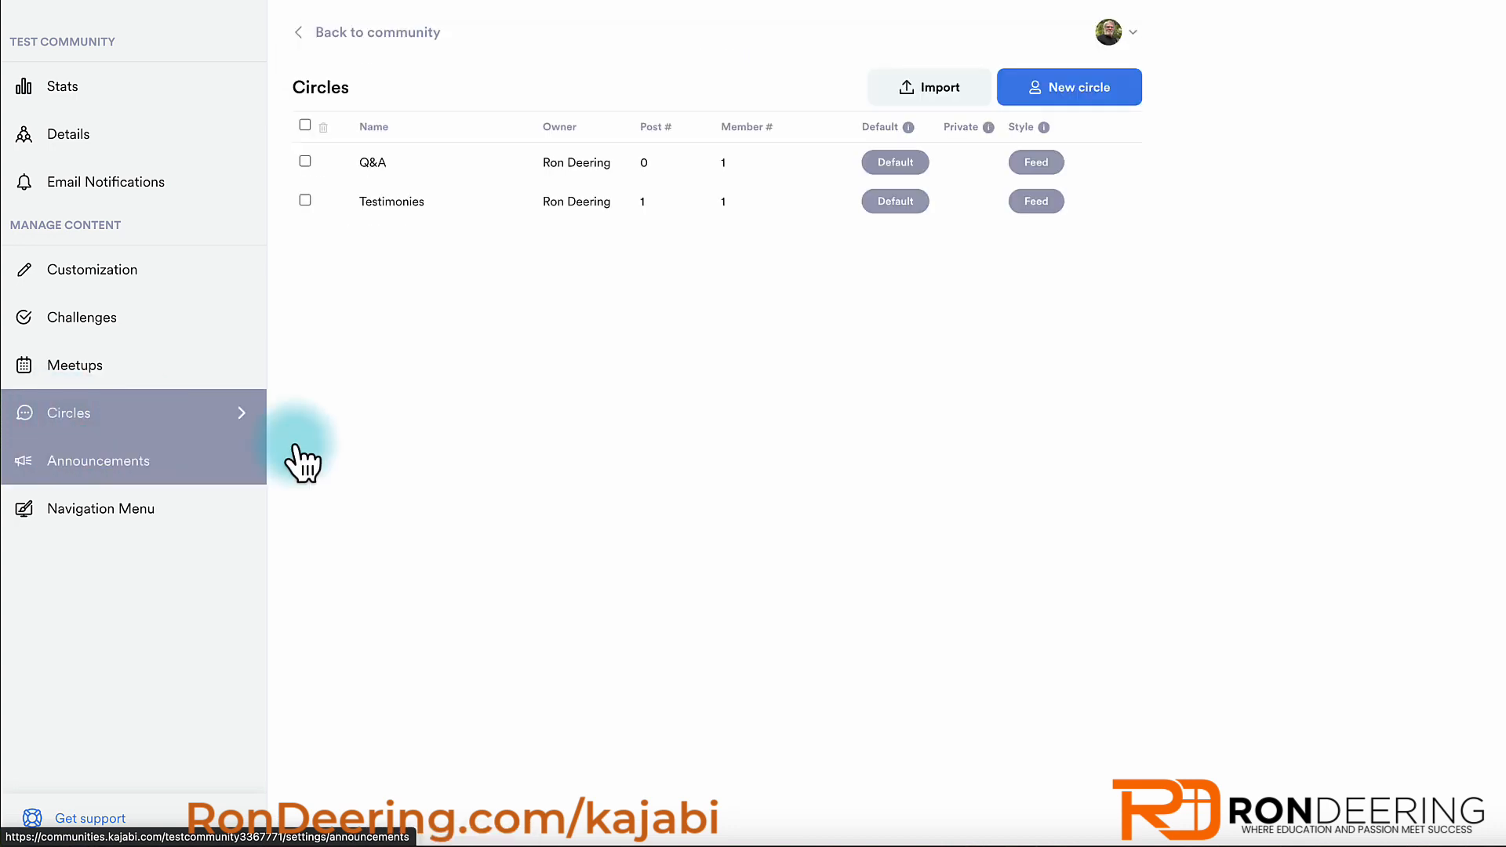
- Start a new announcement titled "Welcome" with the description "Thanks for joining us be sure to introduce yourself to the community"
left_click(155, 460)
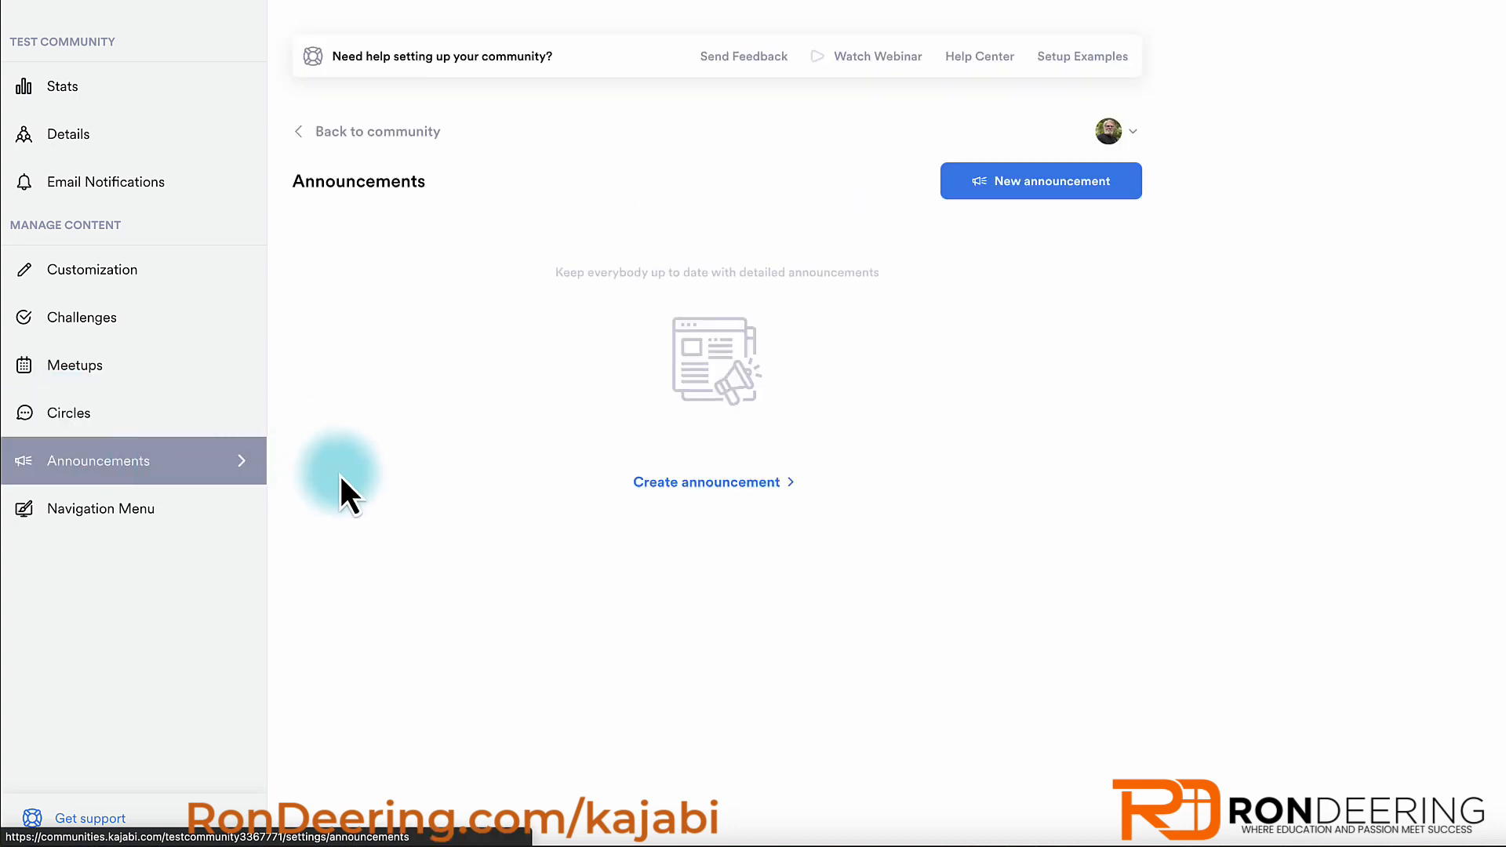
left_click(1008, 188)
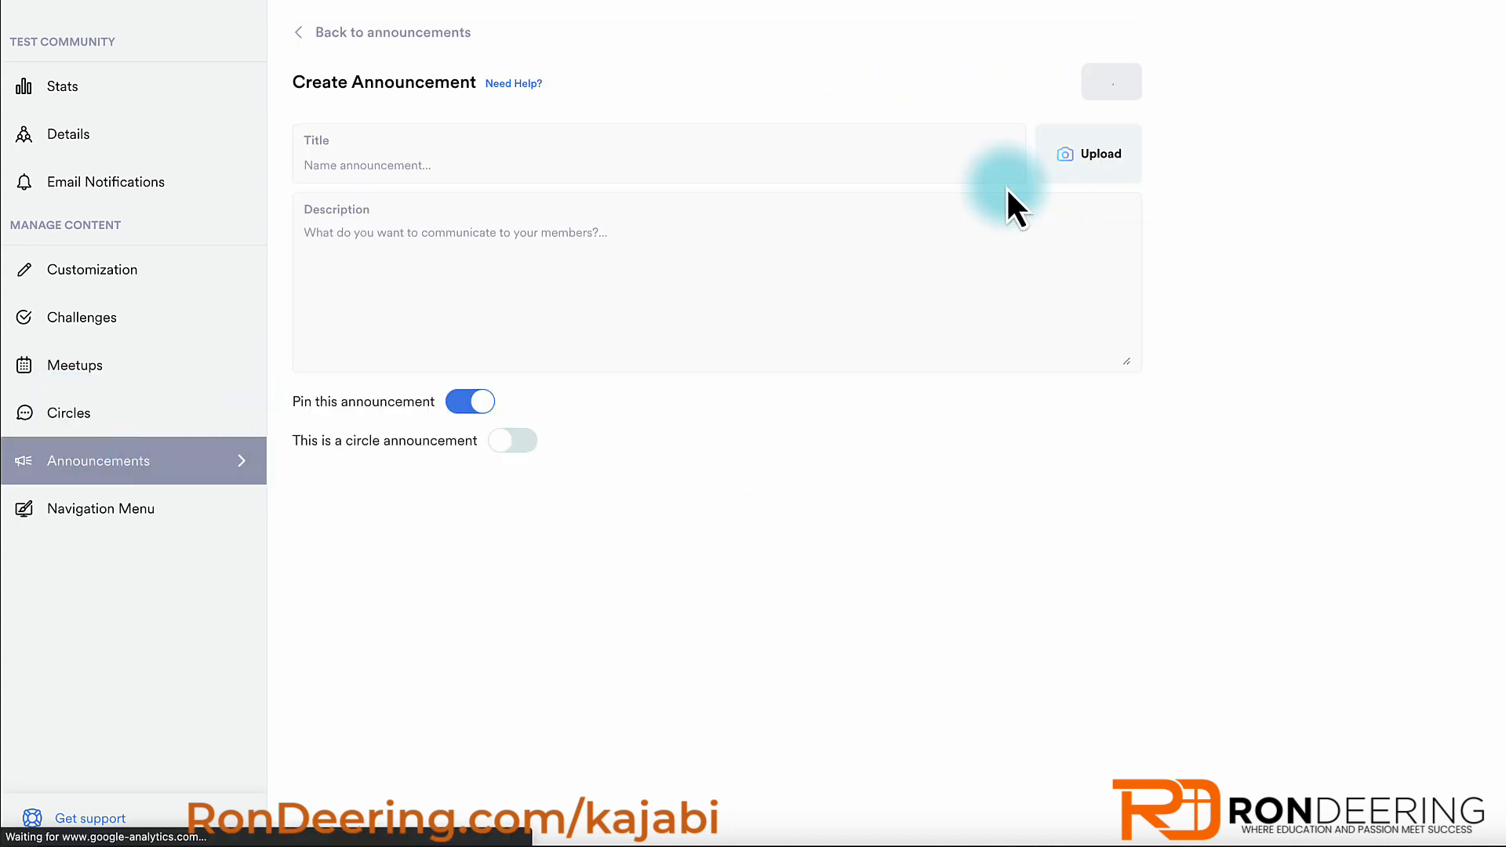
left_click(436, 159)
type("Welcome")
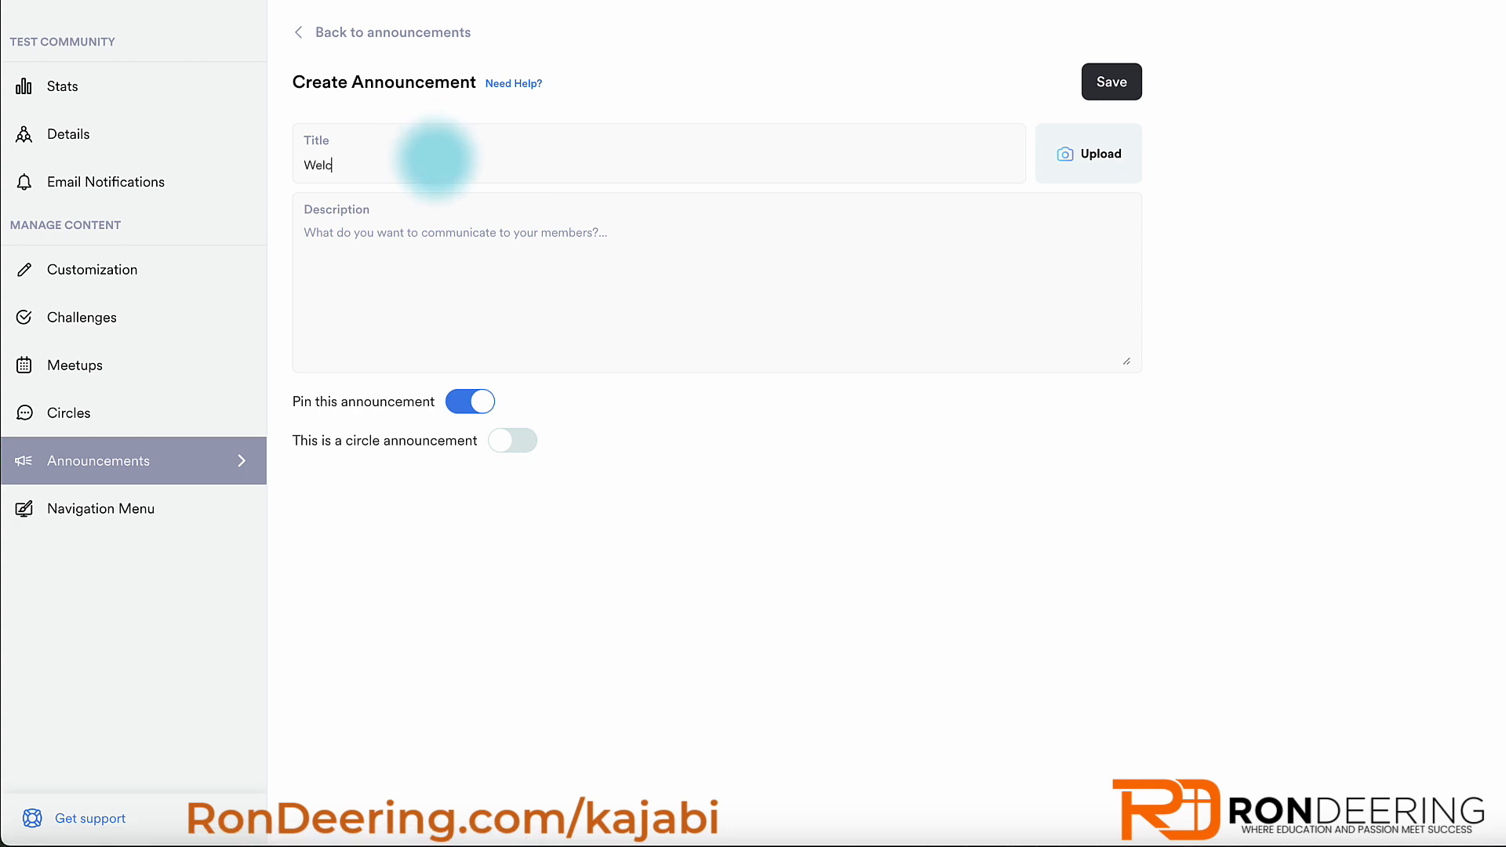
type("T")
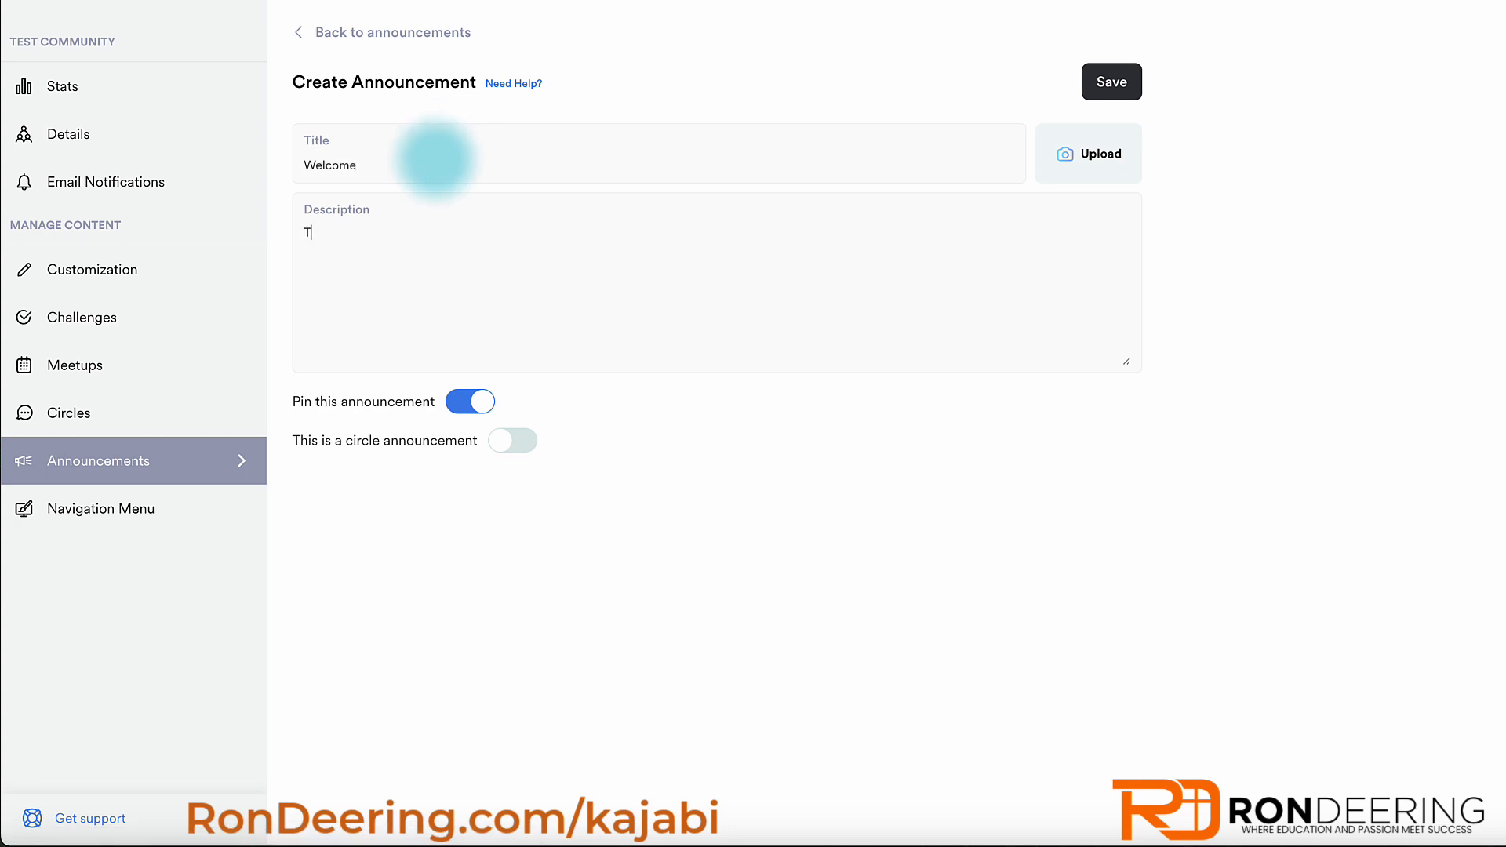
type("hanks for joining us be sure to ")
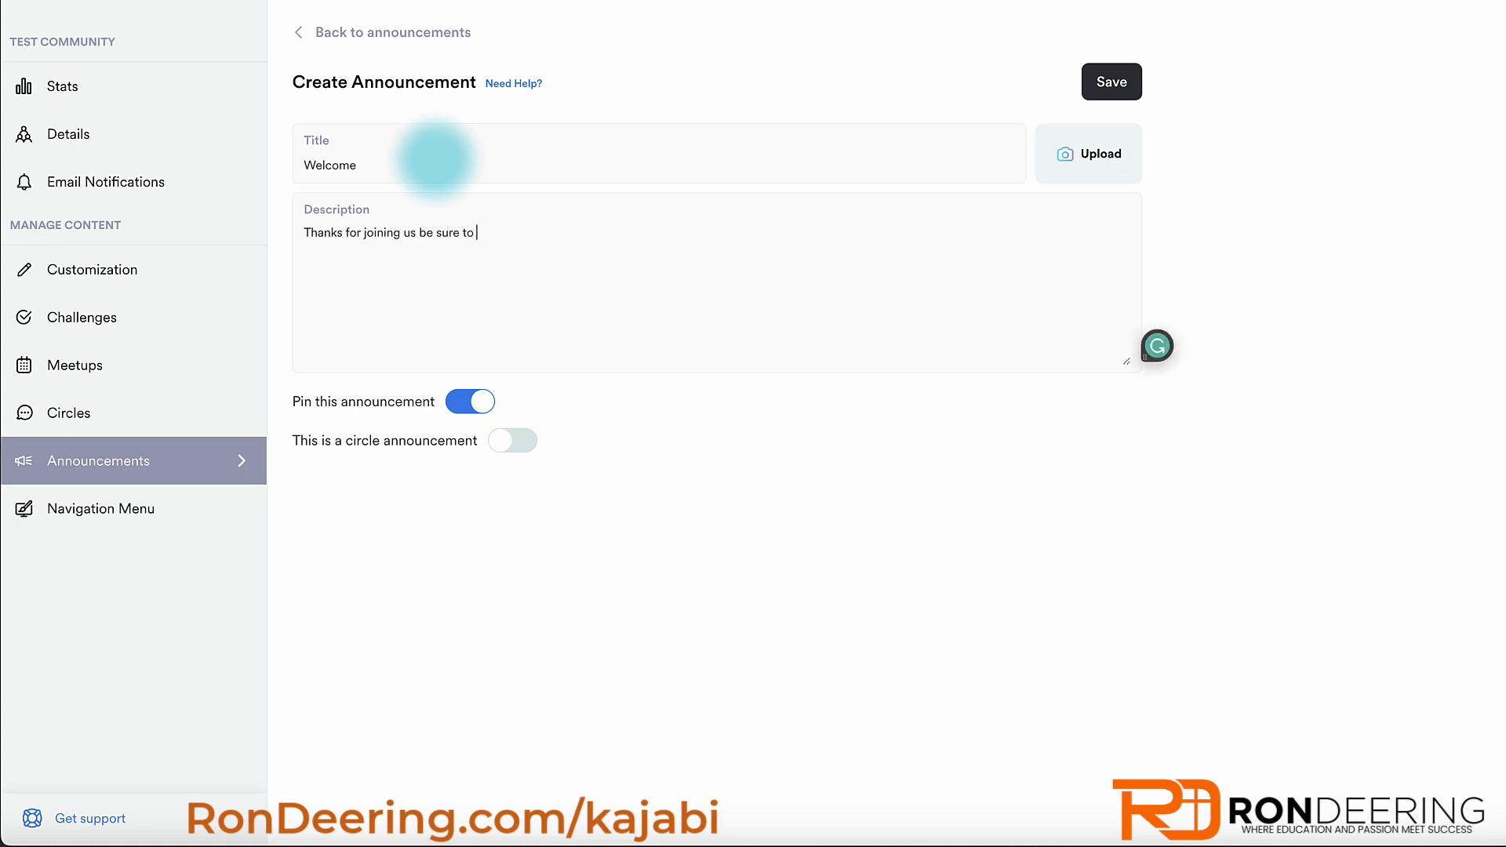
type("indtroduce yoursle")
key("BackSpace")
key("BackSpace")
type("elf to the community")
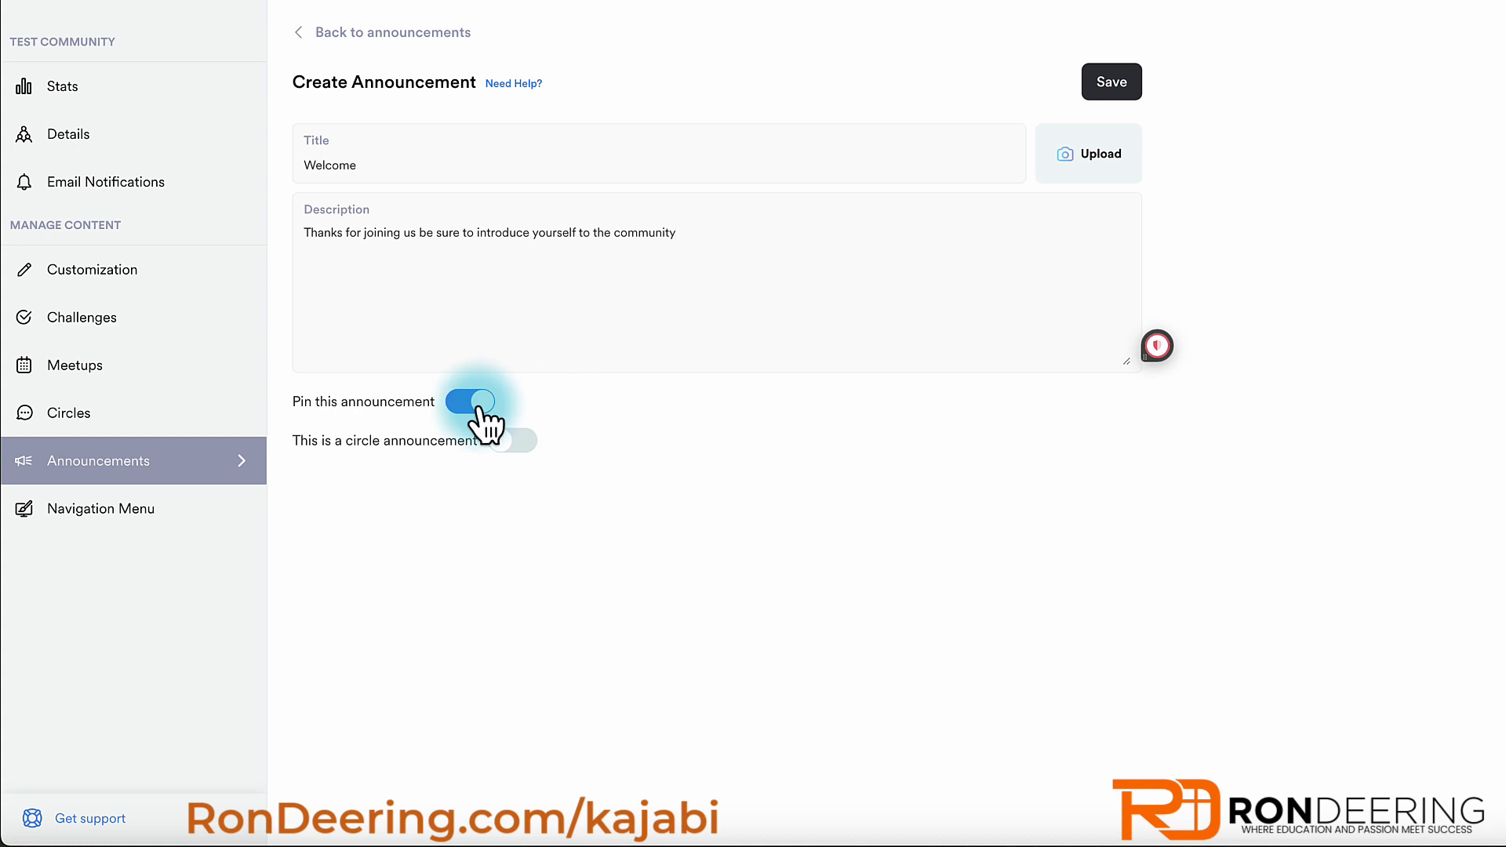
- Check the circle choices for a circle announcement, switch back to a pinned community-wide announcement, and save it
left_click(514, 444)
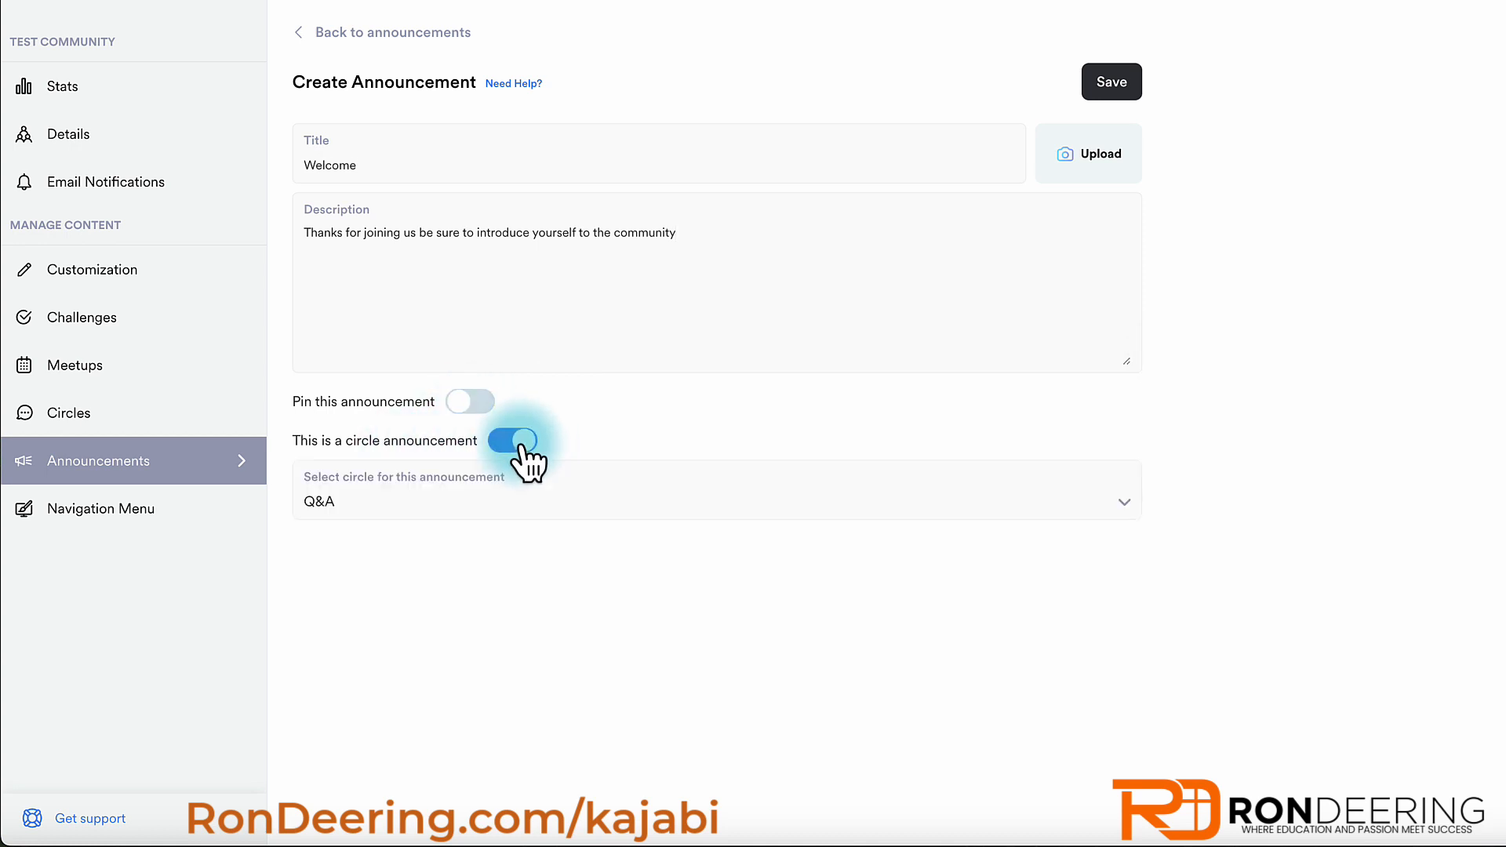
left_click(396, 503)
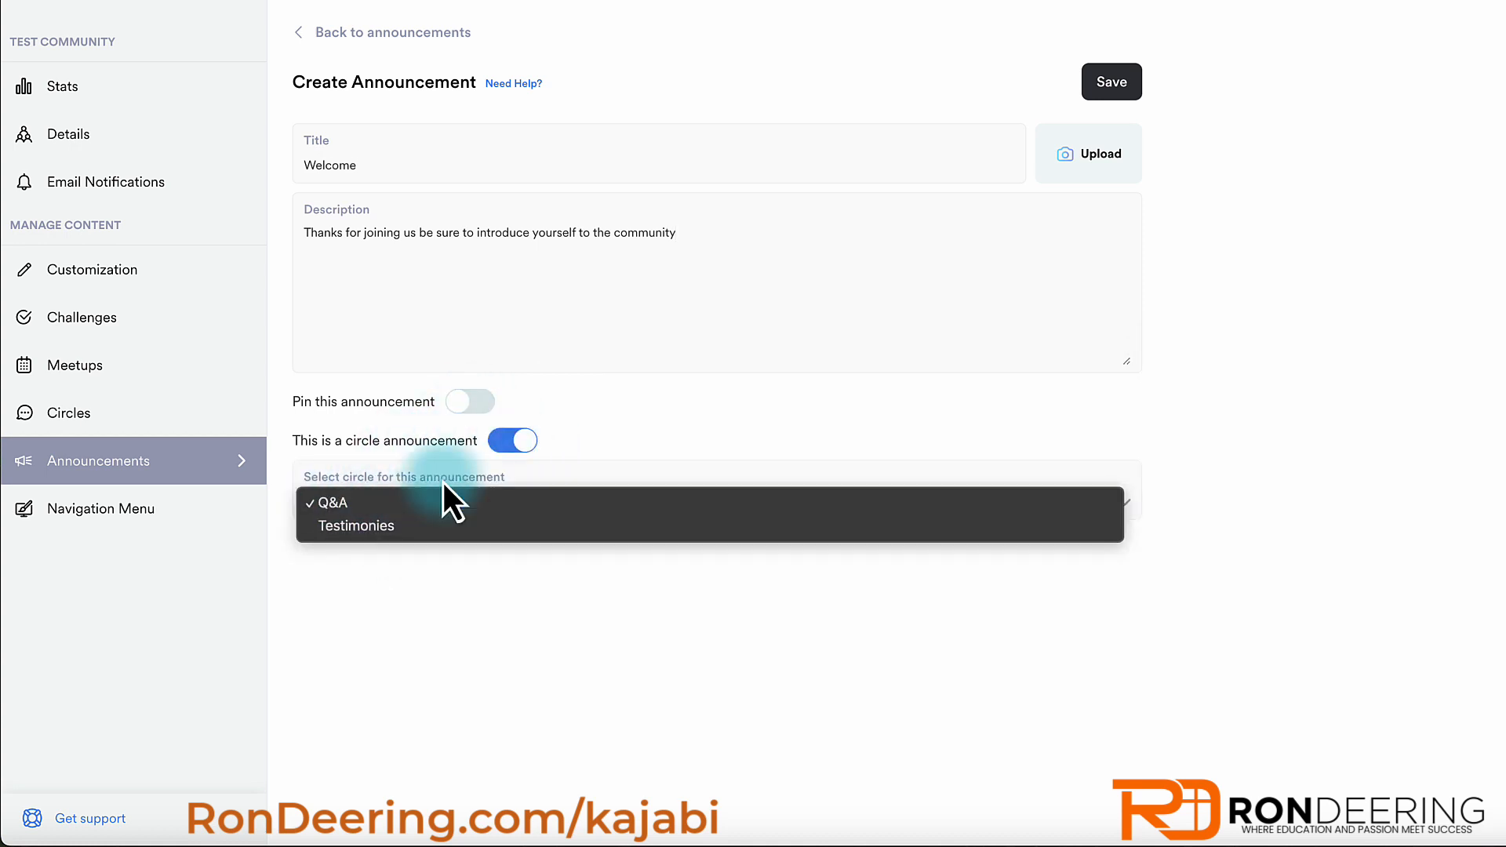
left_click(518, 441)
left_click(513, 440)
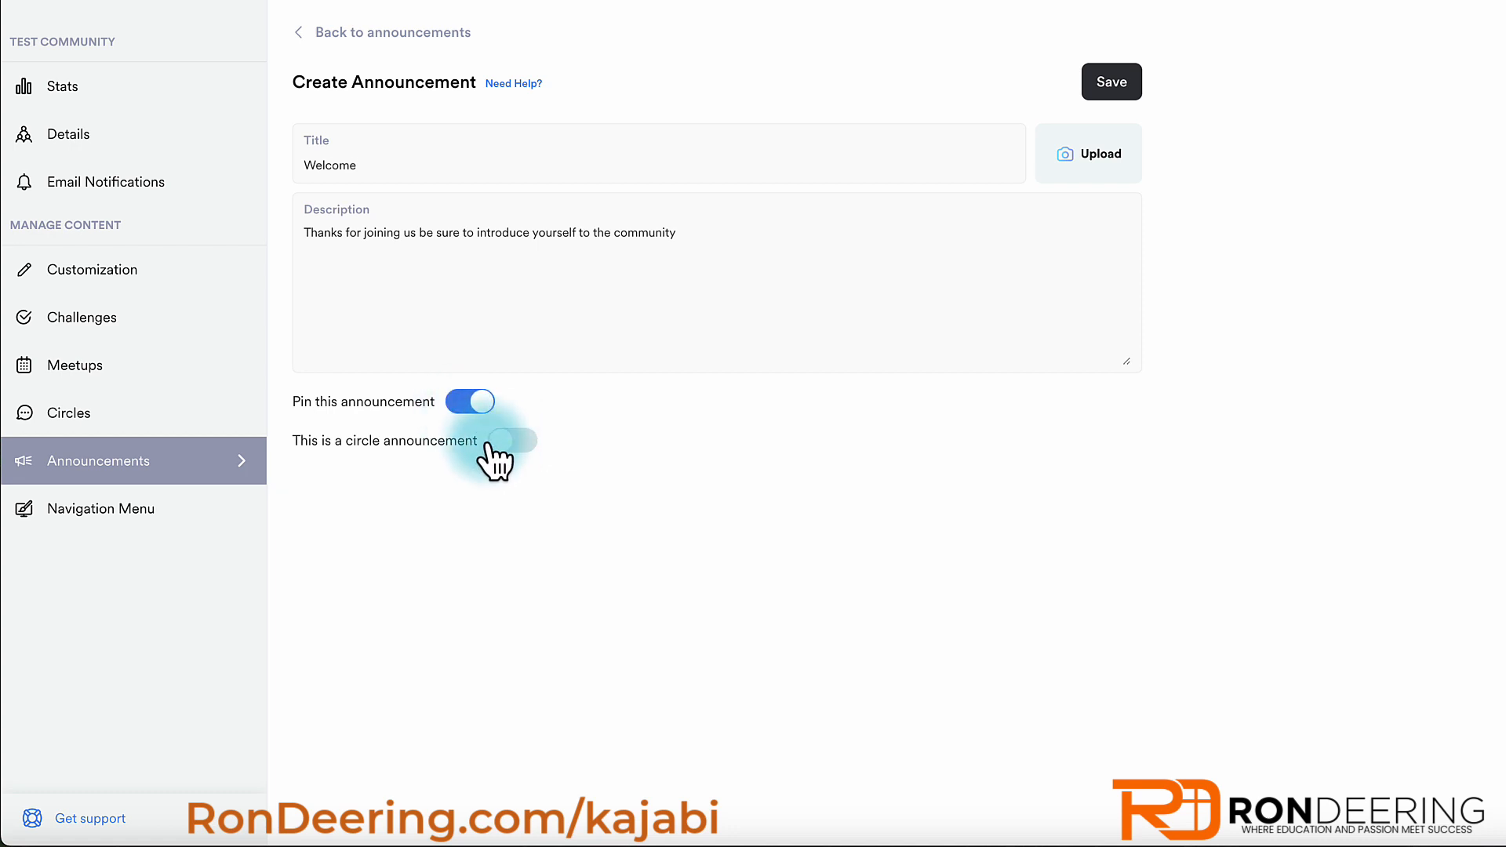
left_click(1107, 89)
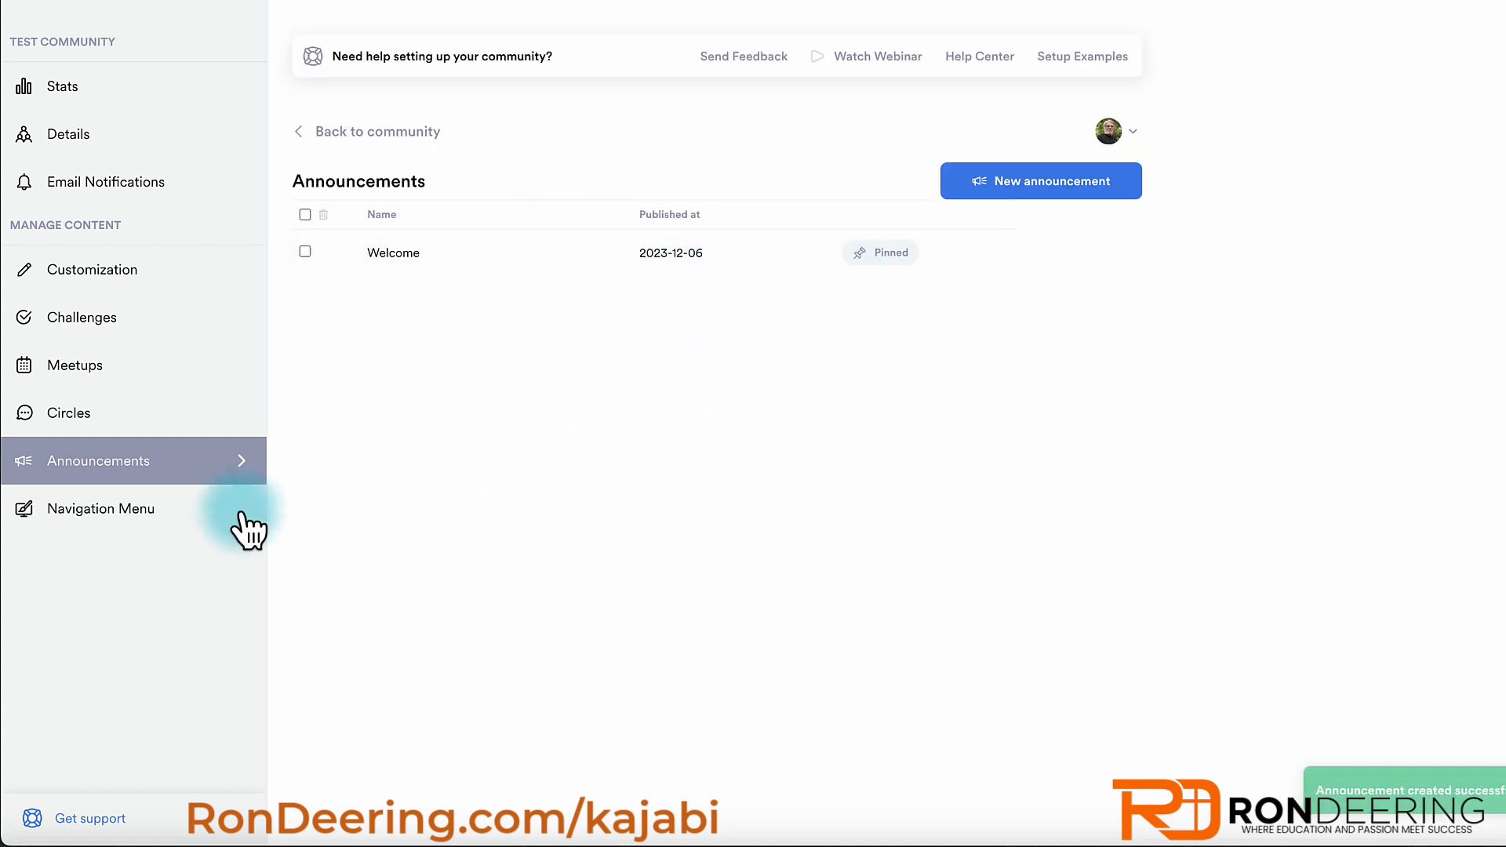
- Rename the Feed page in the community's navigation menu as "Latest Posts"
left_click(162, 515)
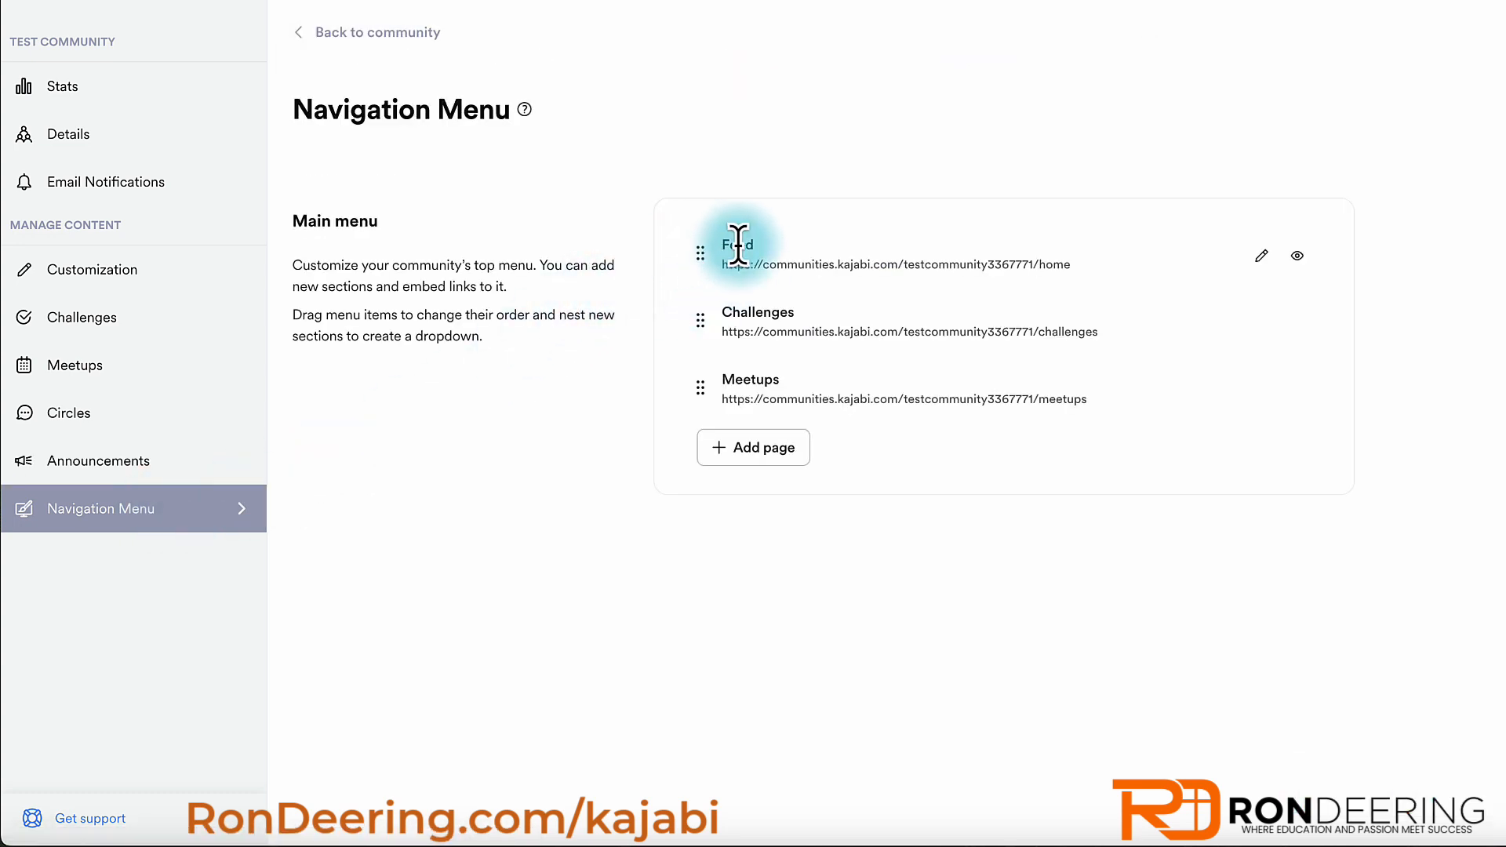
left_click(1260, 256)
left_click_drag(666, 225, 476, 209)
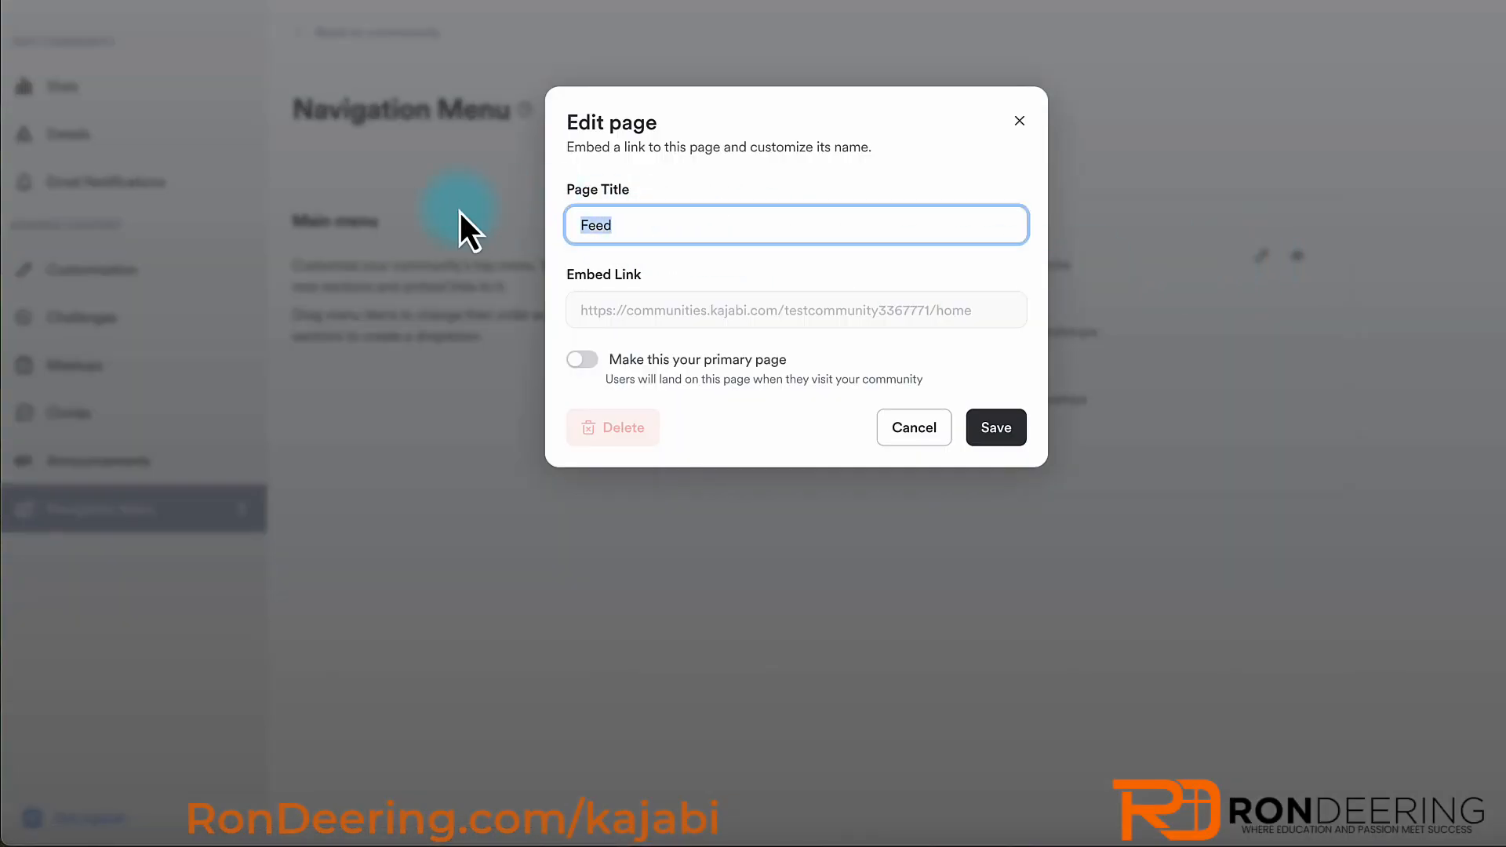
type("Latest Posts")
left_click(993, 432)
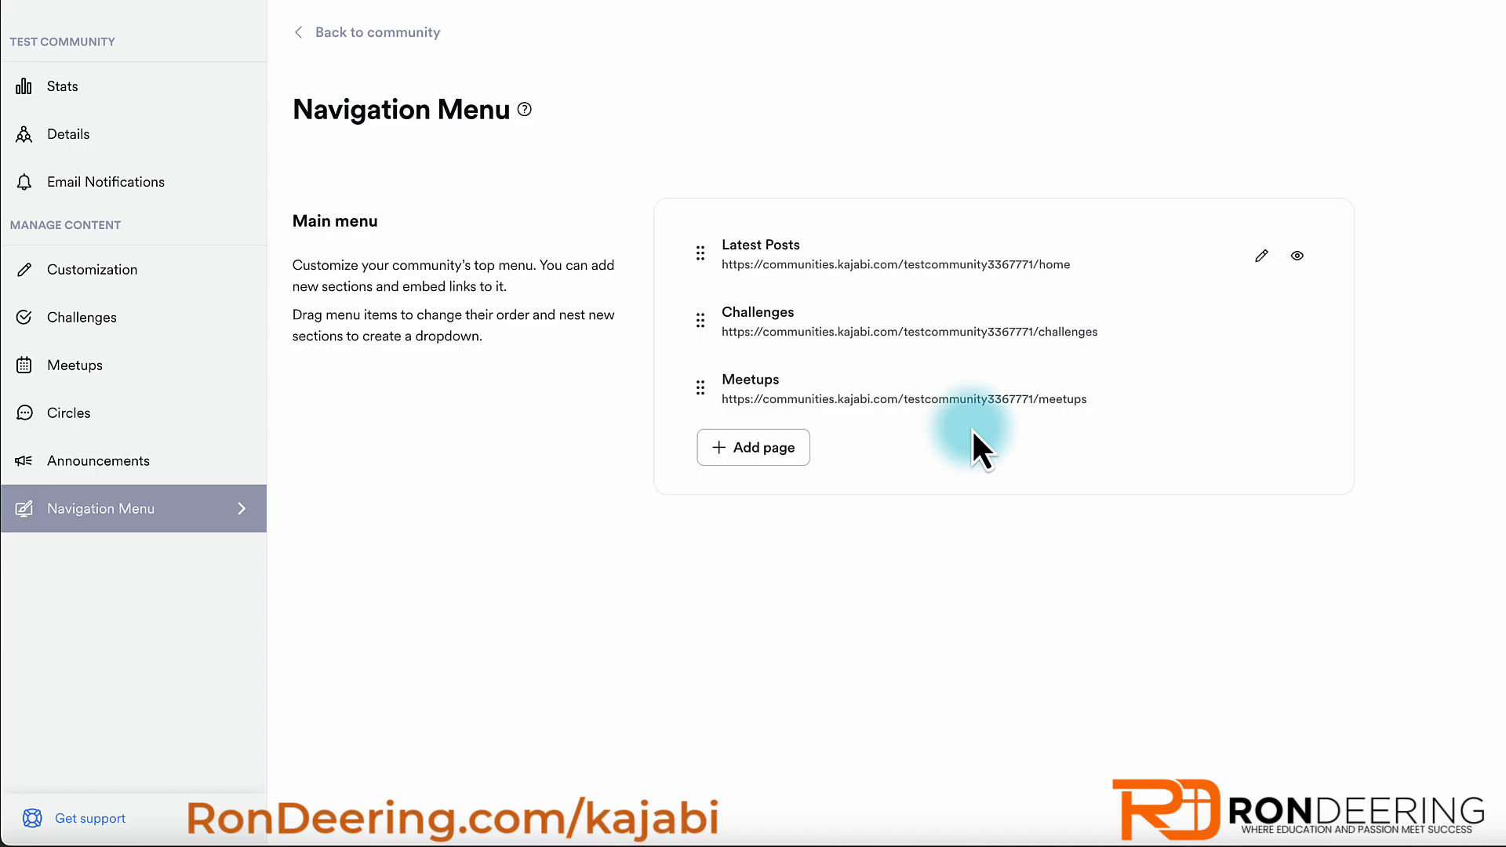
left_click(767, 450)
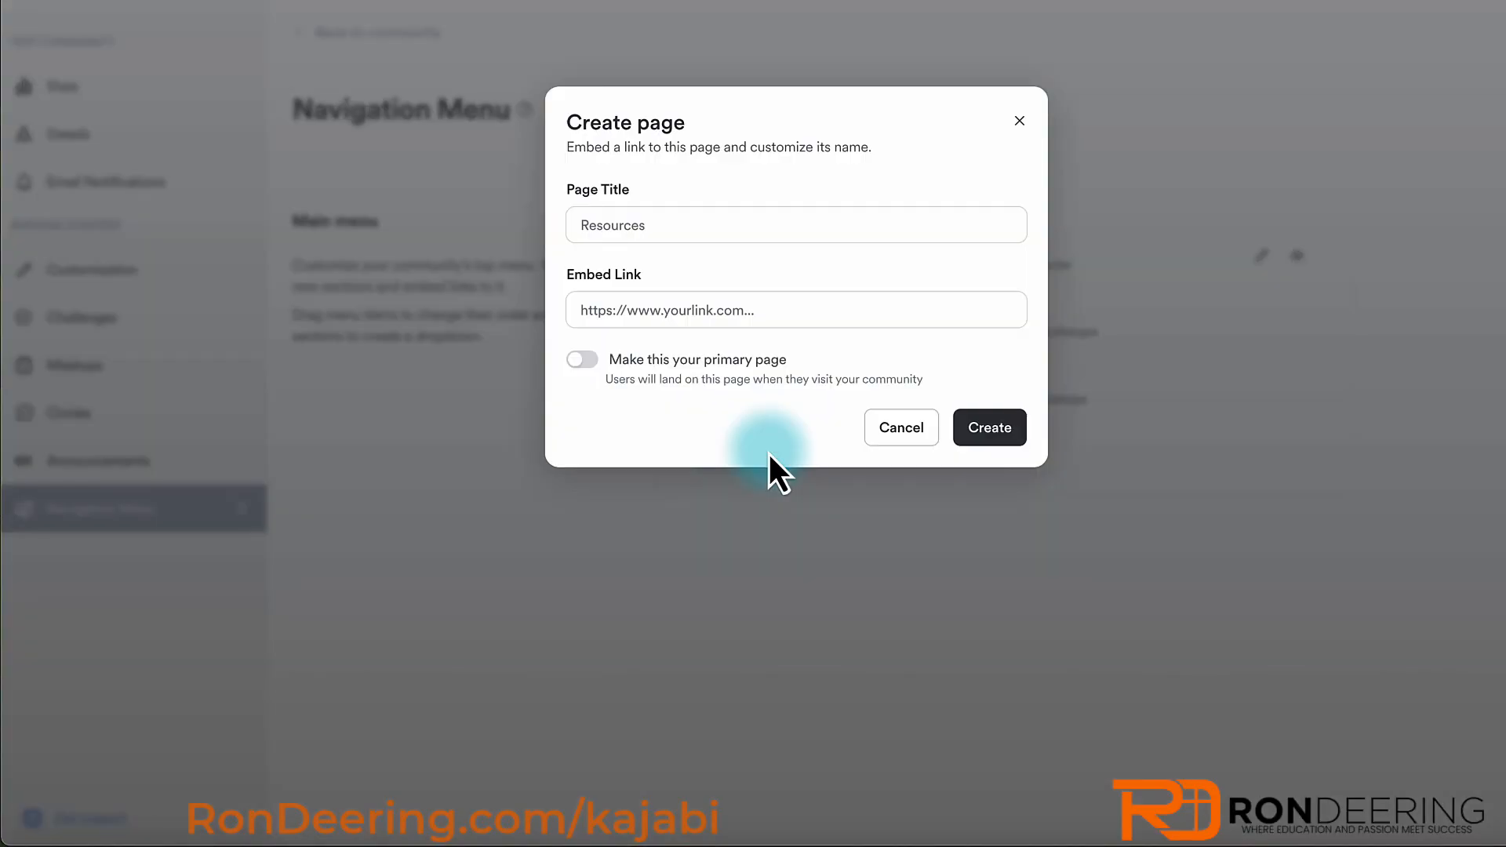
left_click(796, 313)
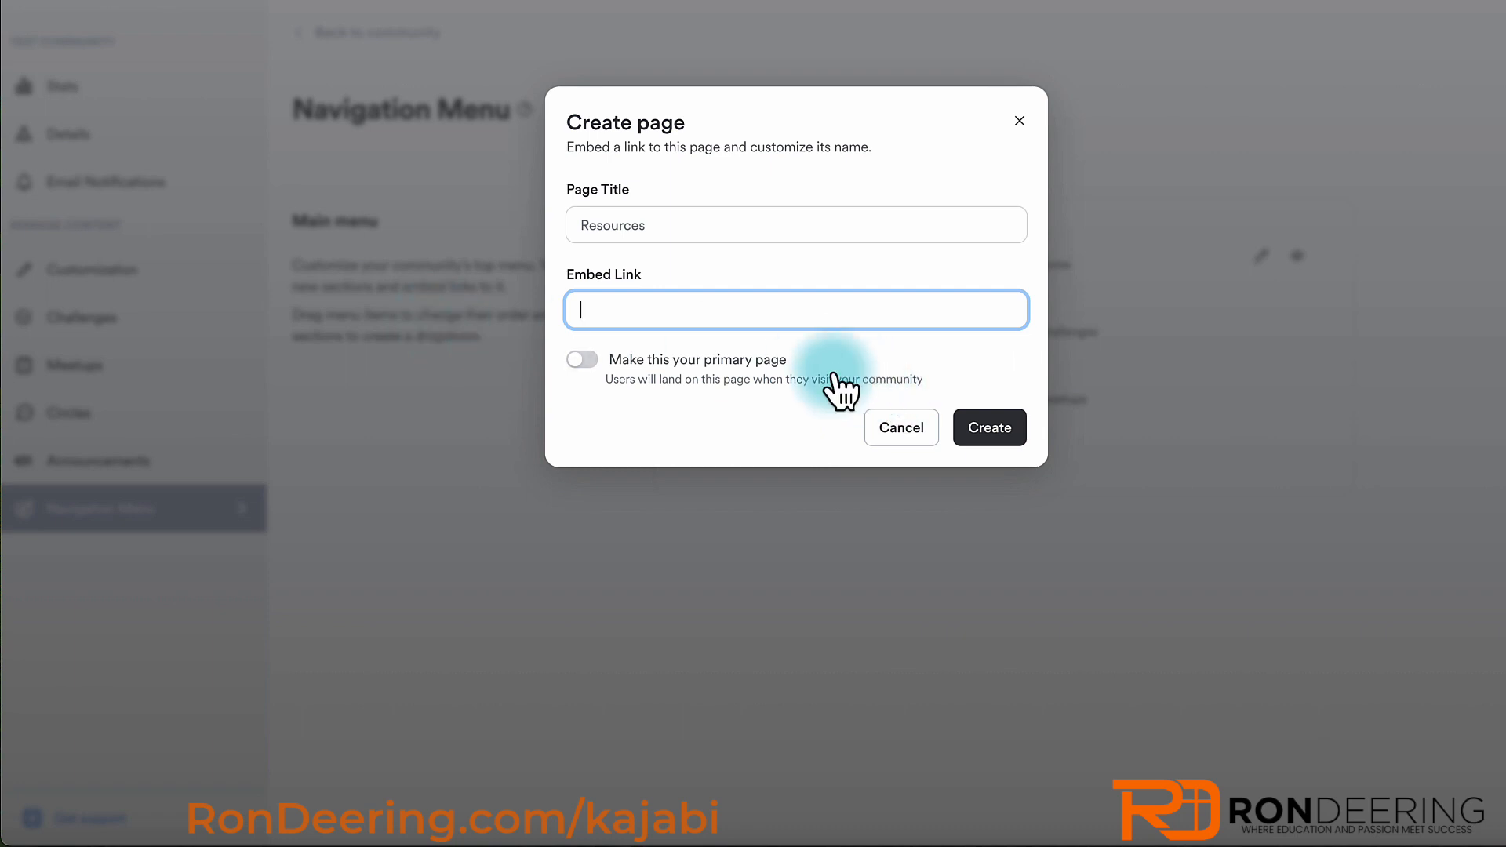
type("httsp")
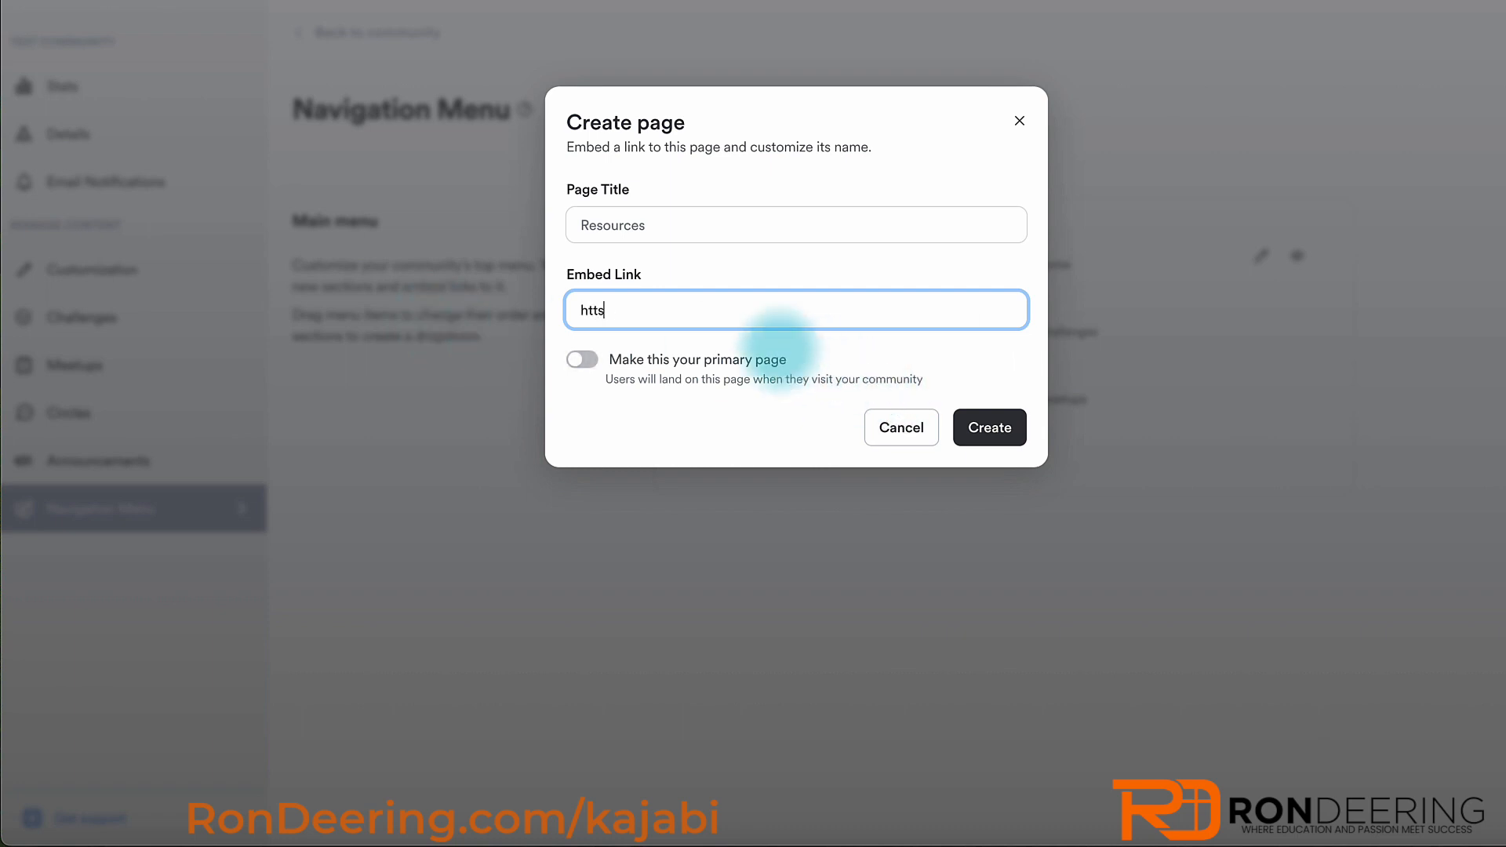
key("BackSpace")
type("ps://rondeering.com")
left_click(582, 360)
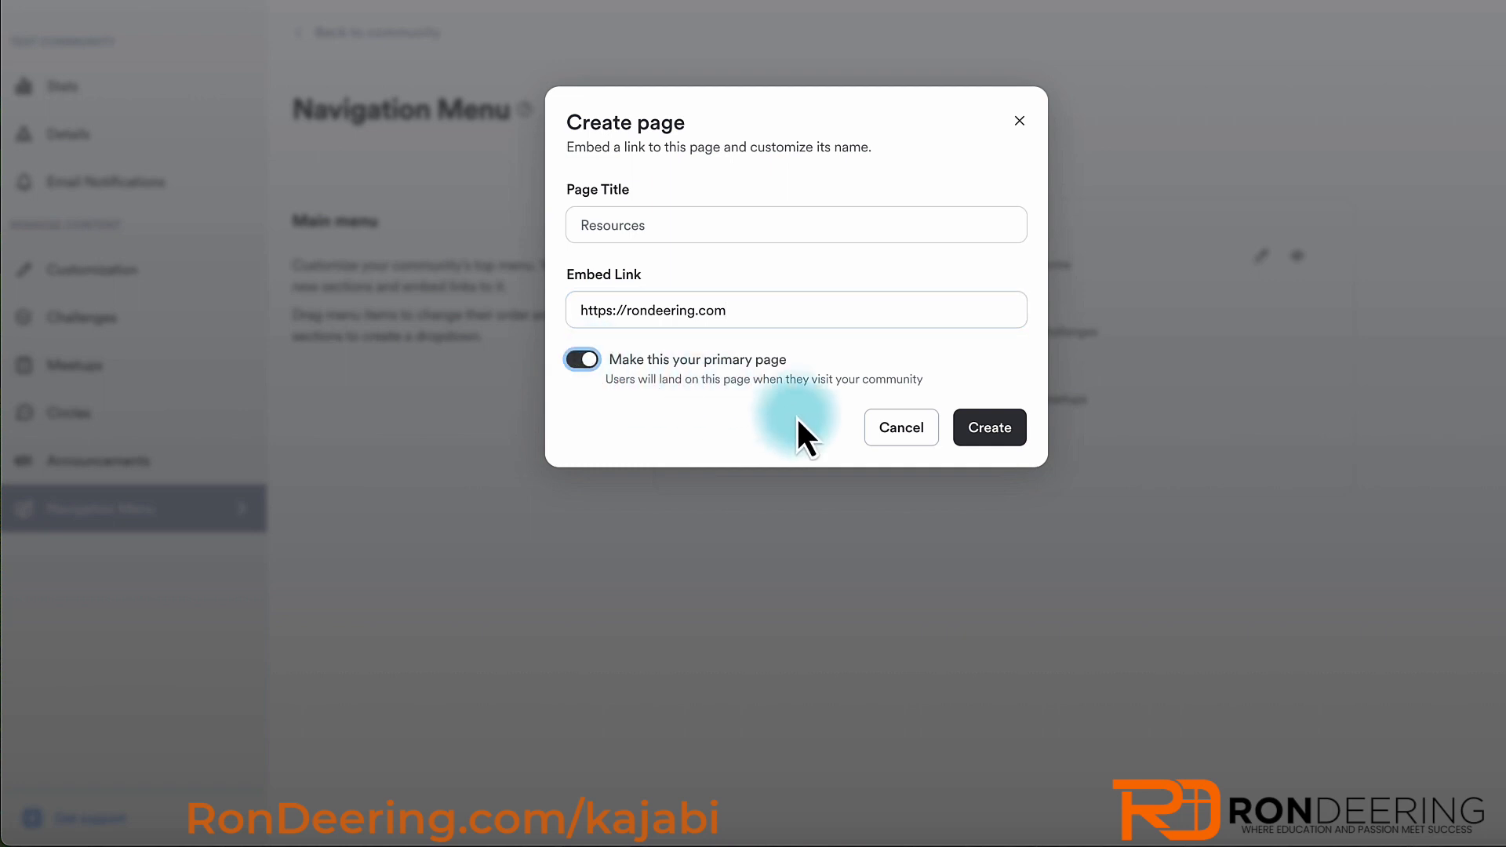
left_click(1005, 431)
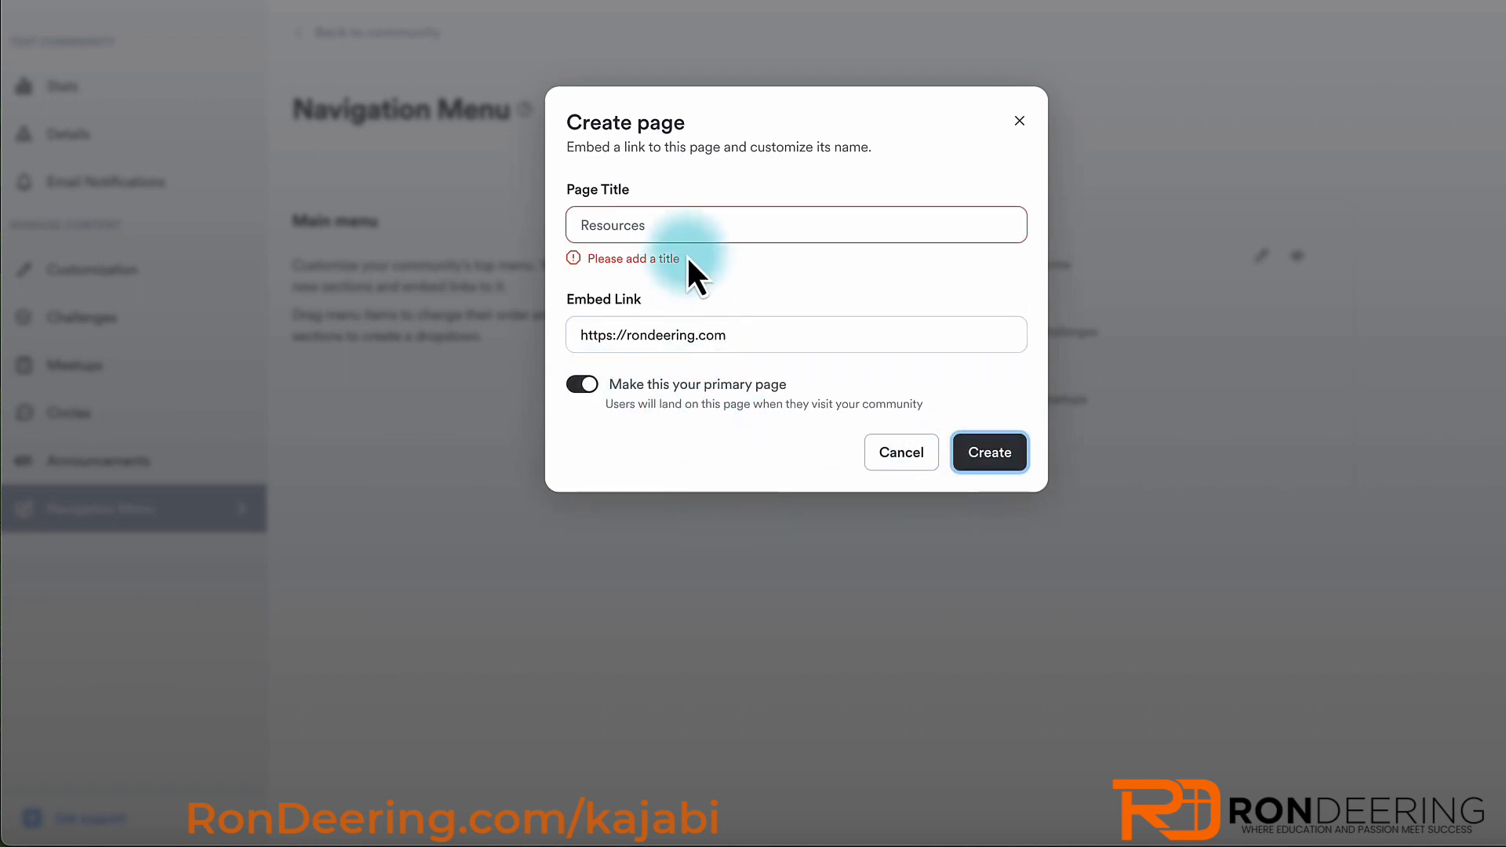
left_click(672, 224)
type("We")
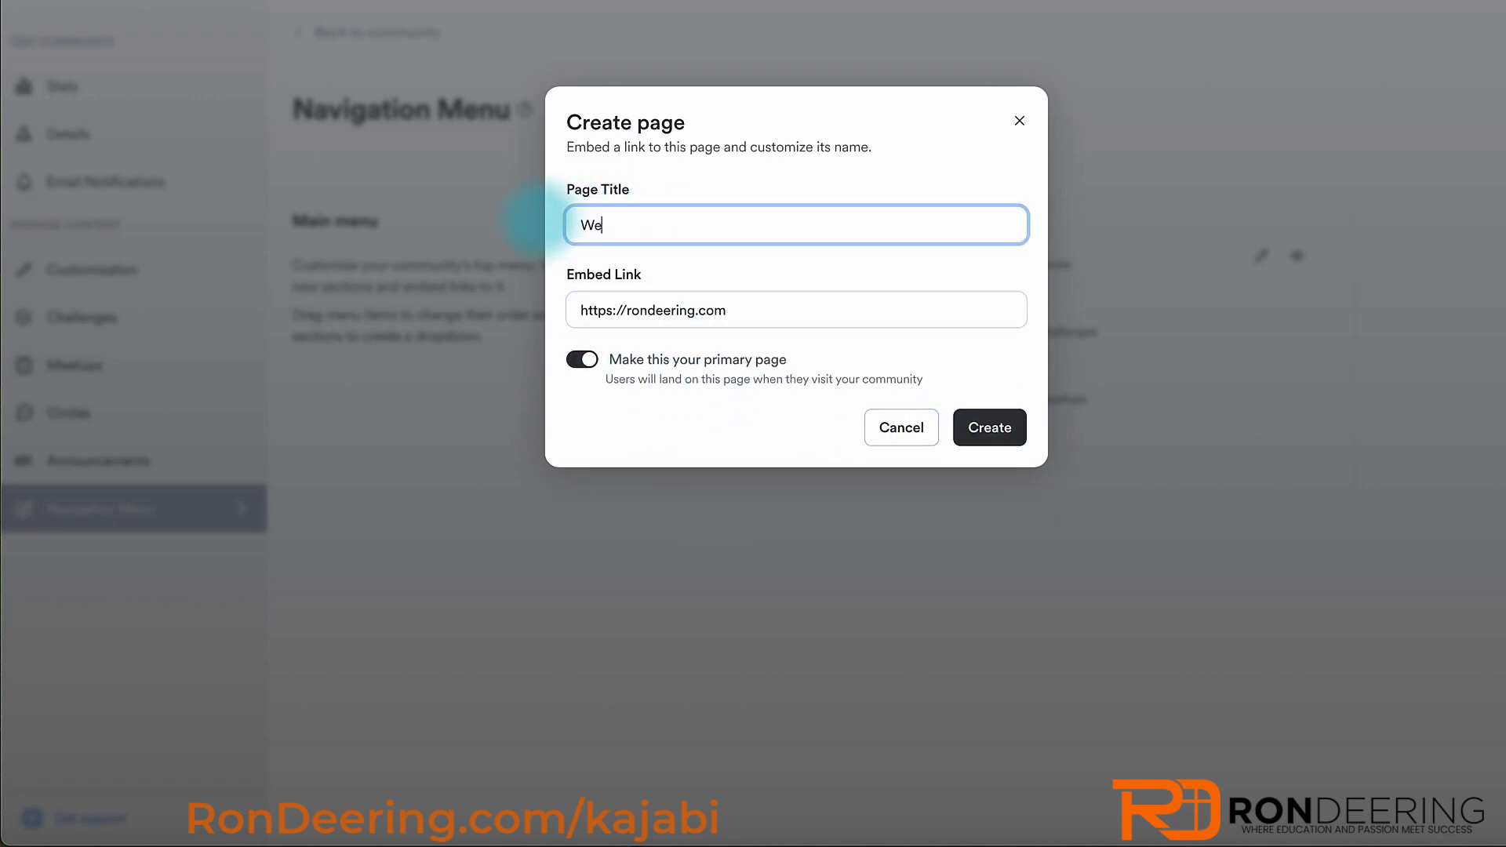
type("lcome")
left_click(992, 430)
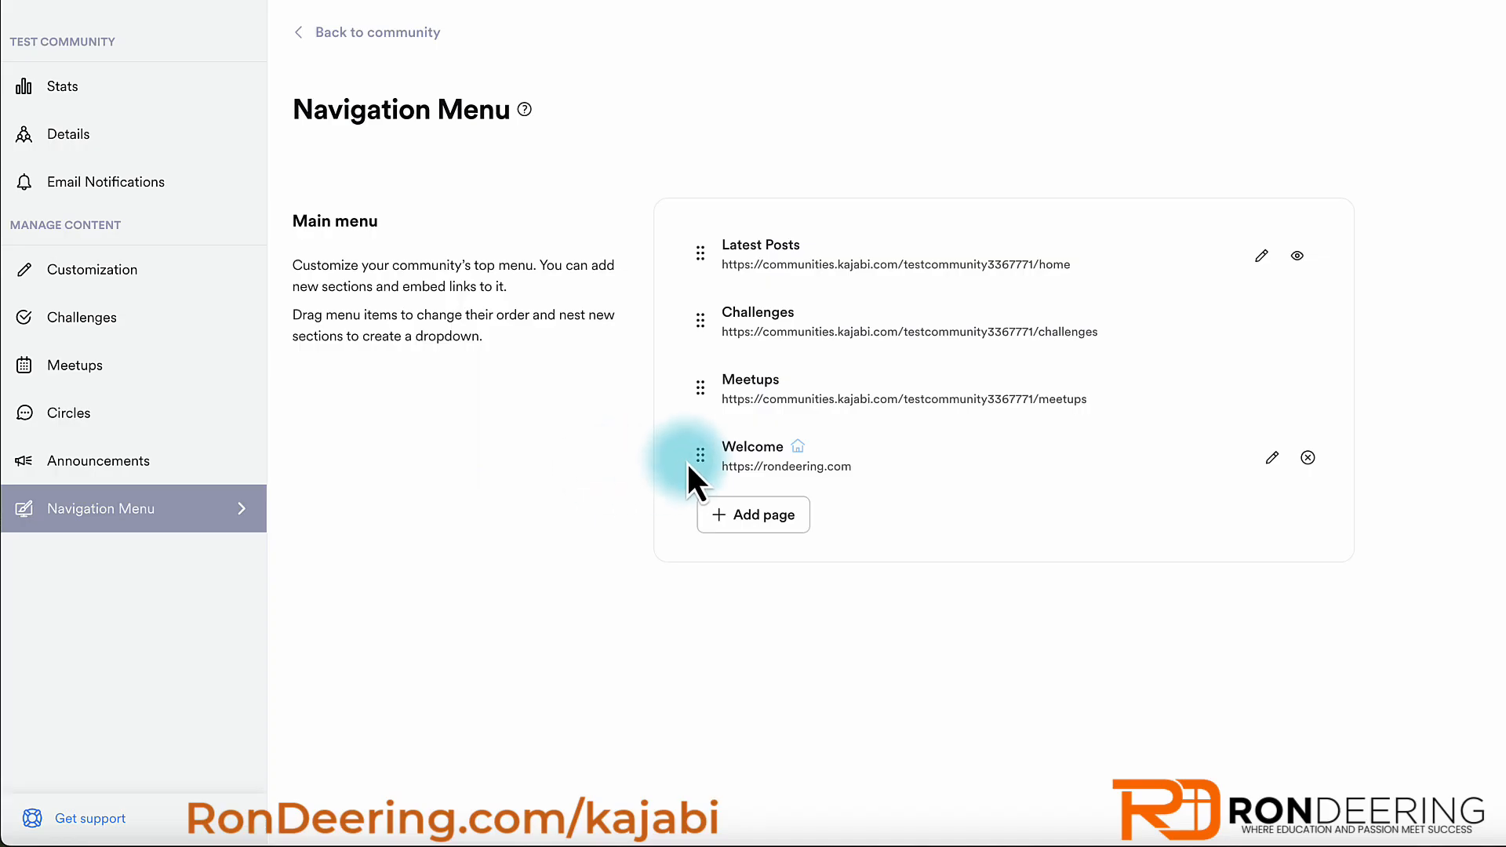
- Move the Welcome page to first place in the main menu and view it in the community
left_click_drag(702, 461, 695, 243)
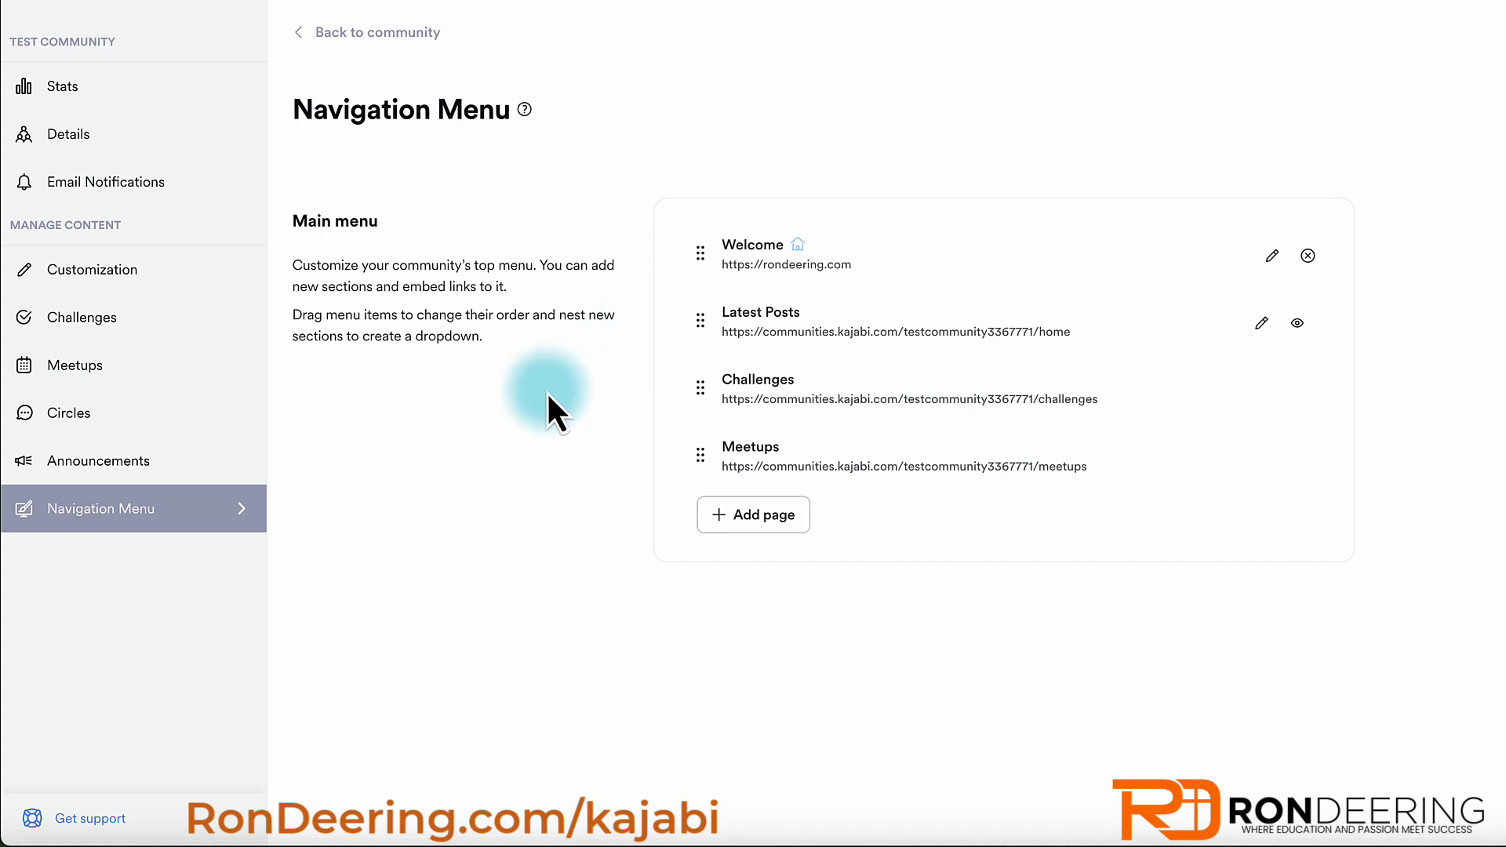
left_click(357, 33)
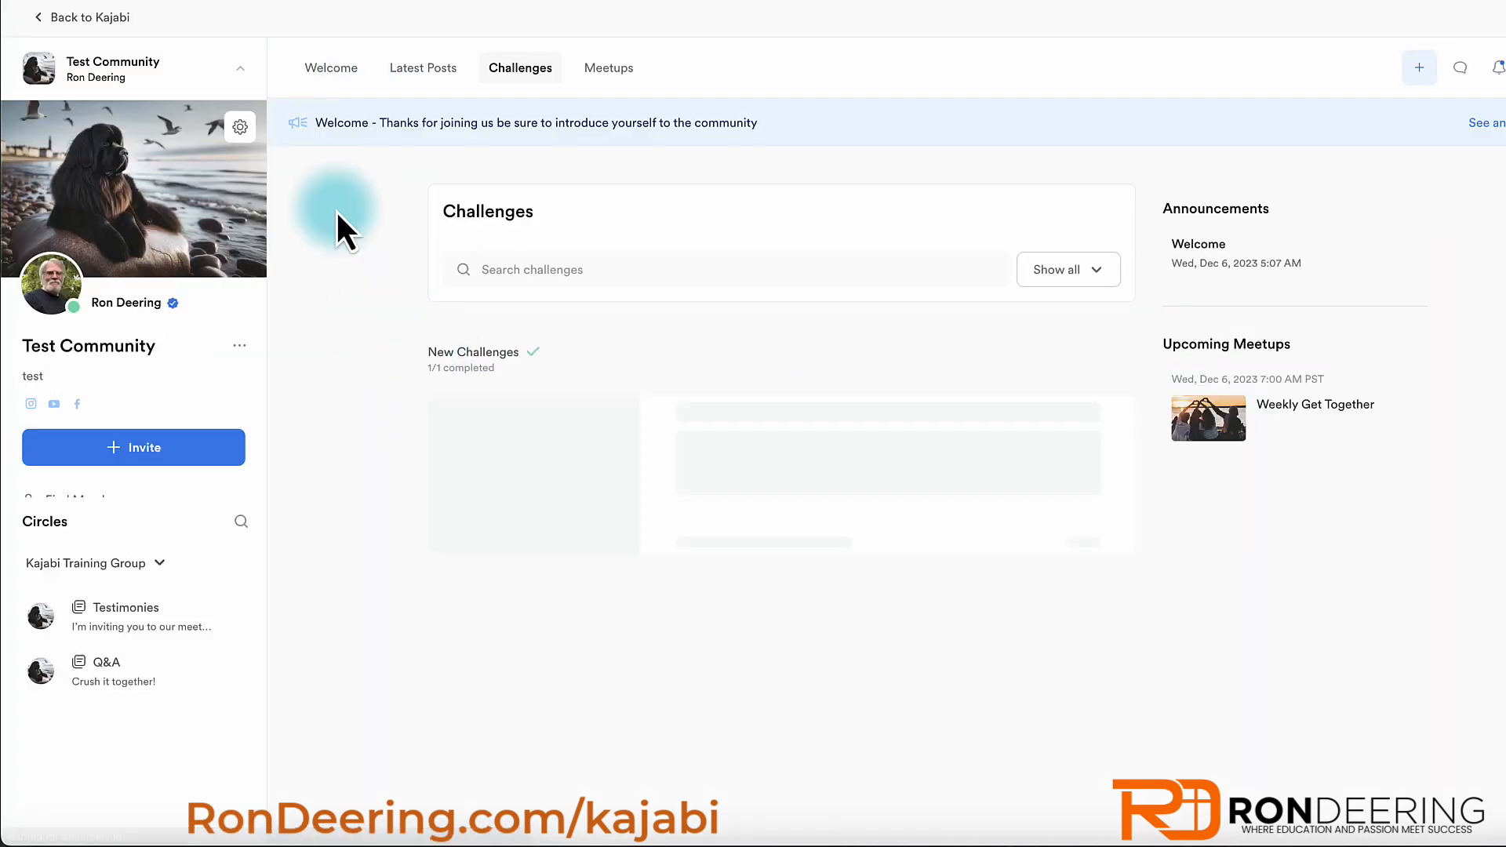
left_click(402, 69)
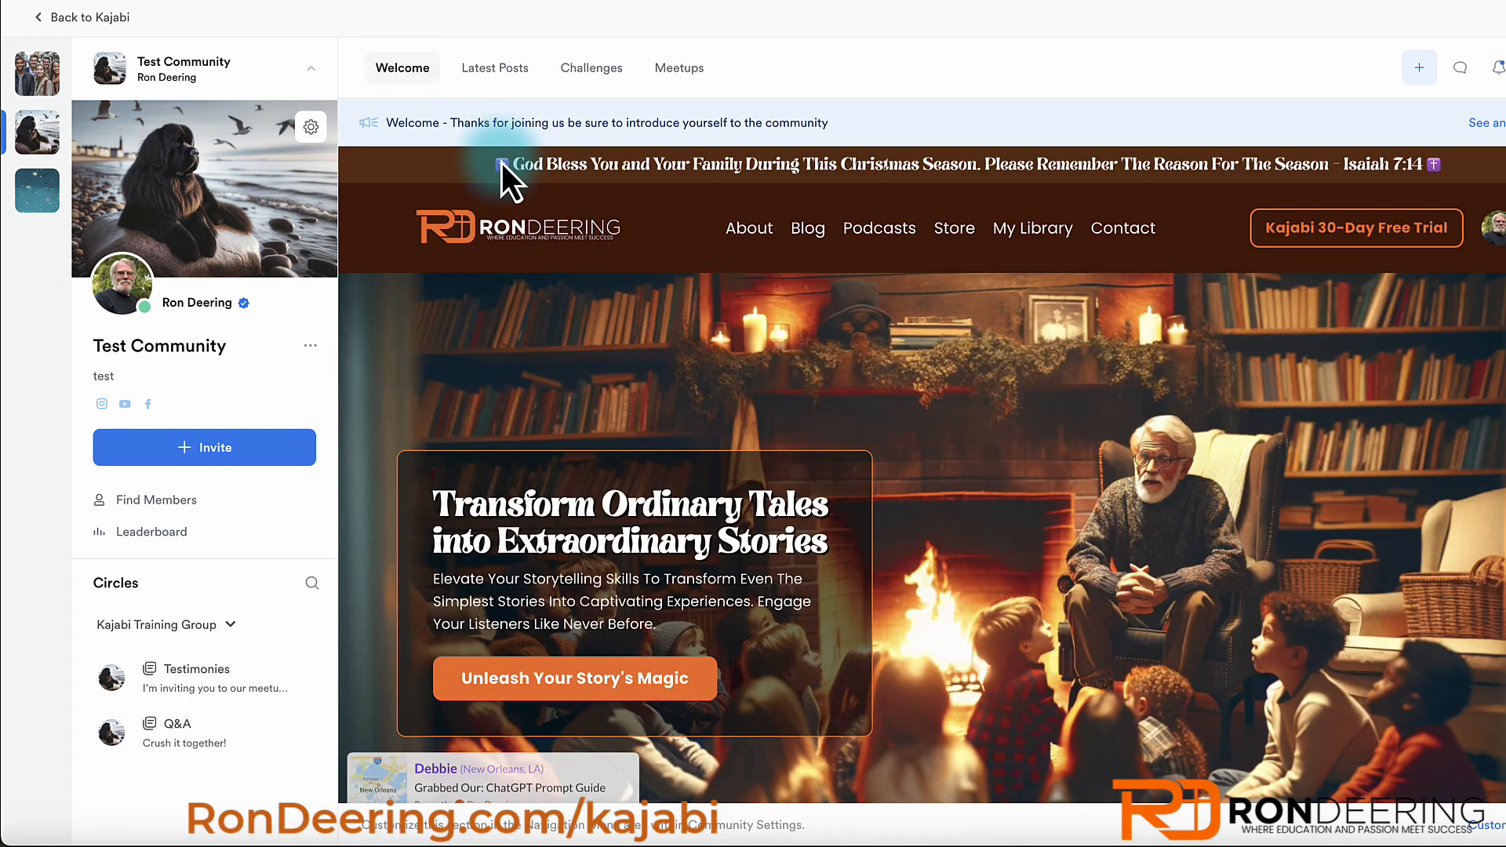
- View the Latest Posts page and examine the post composer's circle choices without selecting one
left_click(512, 72)
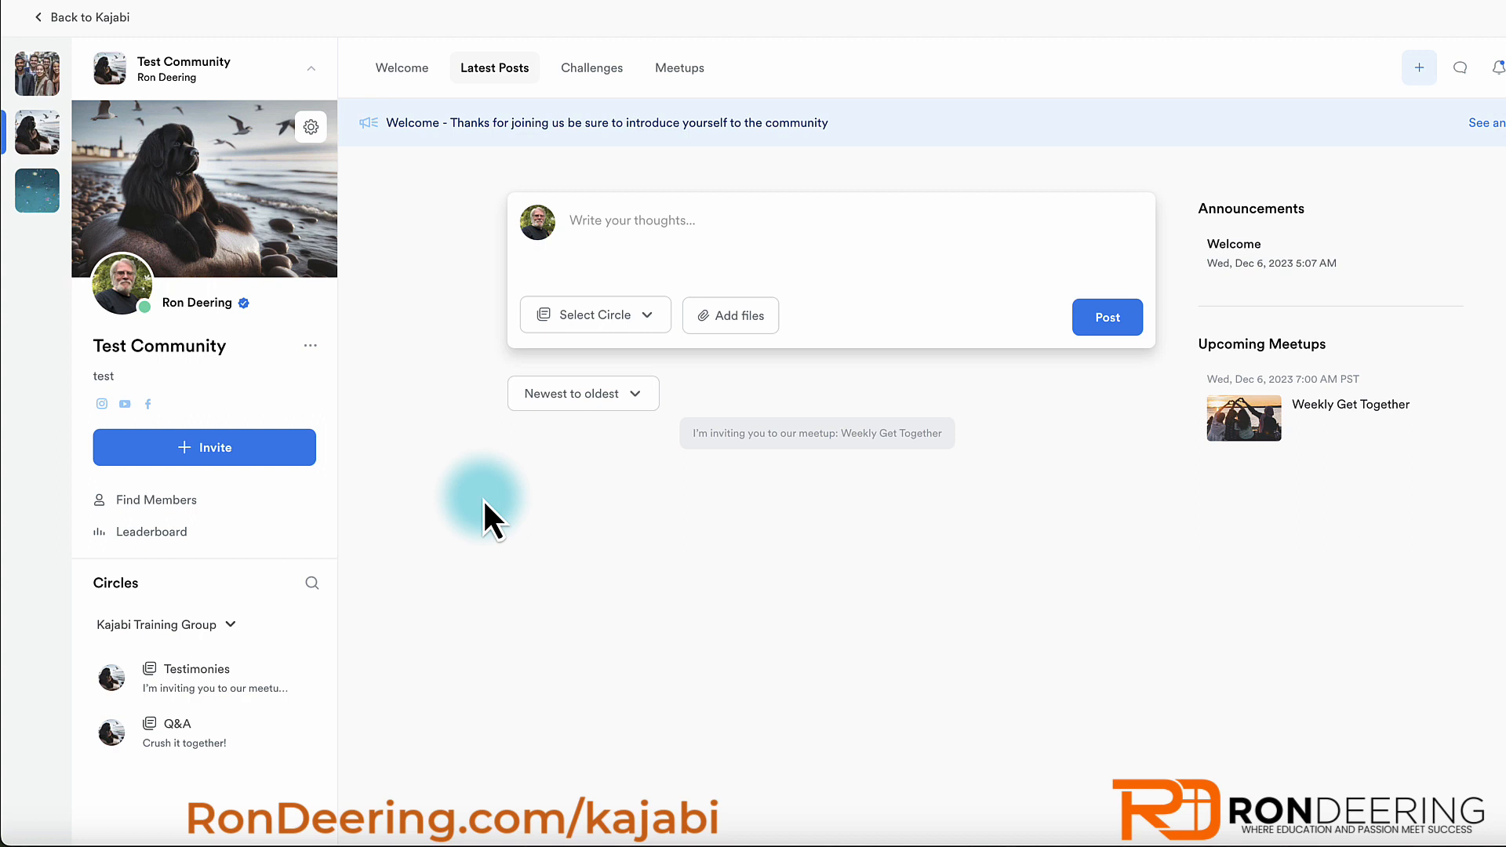
left_click(590, 222)
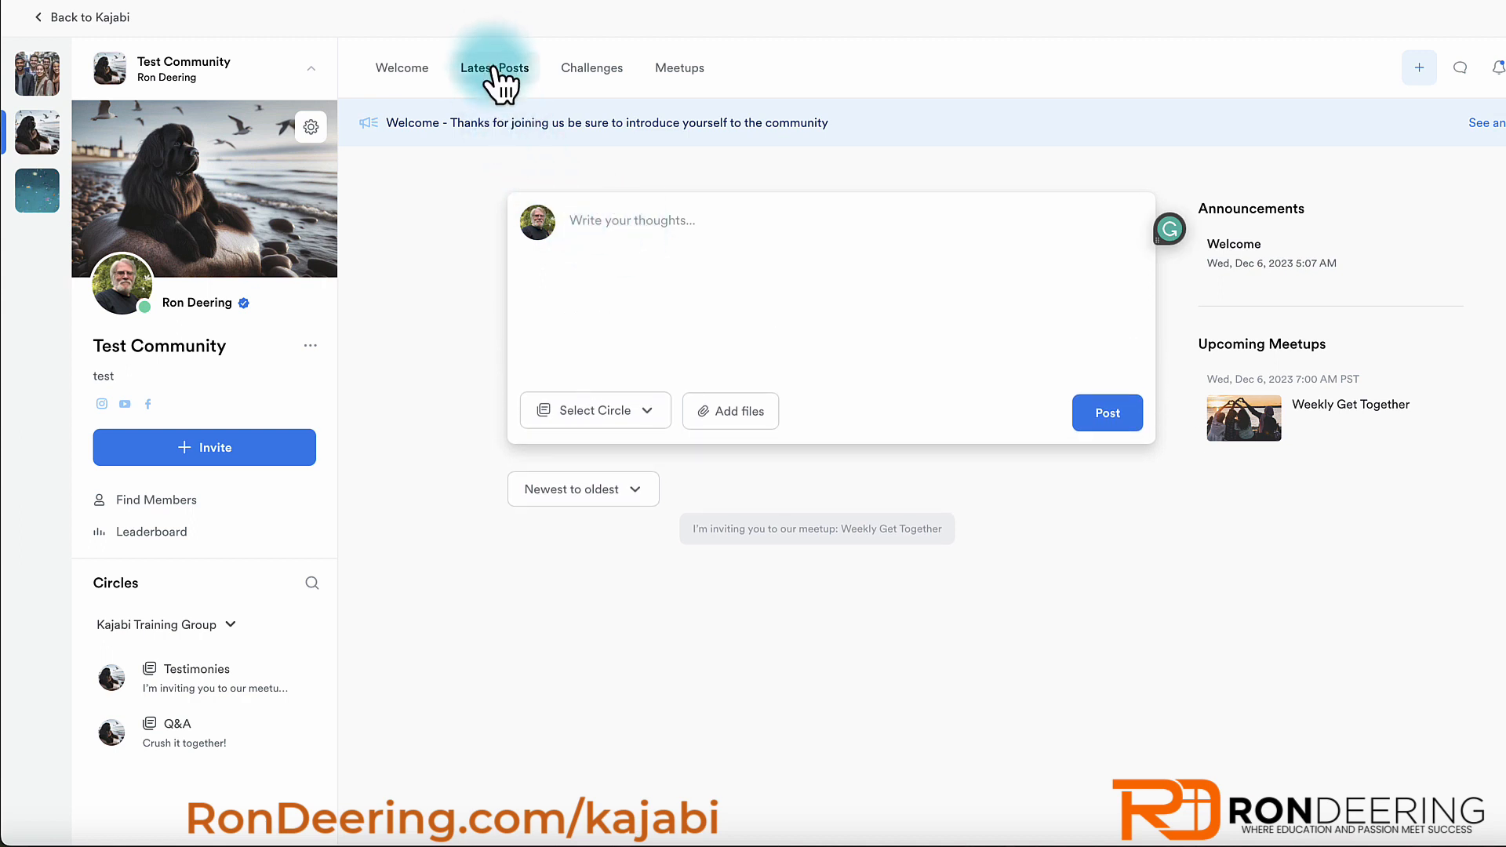
left_click(588, 420)
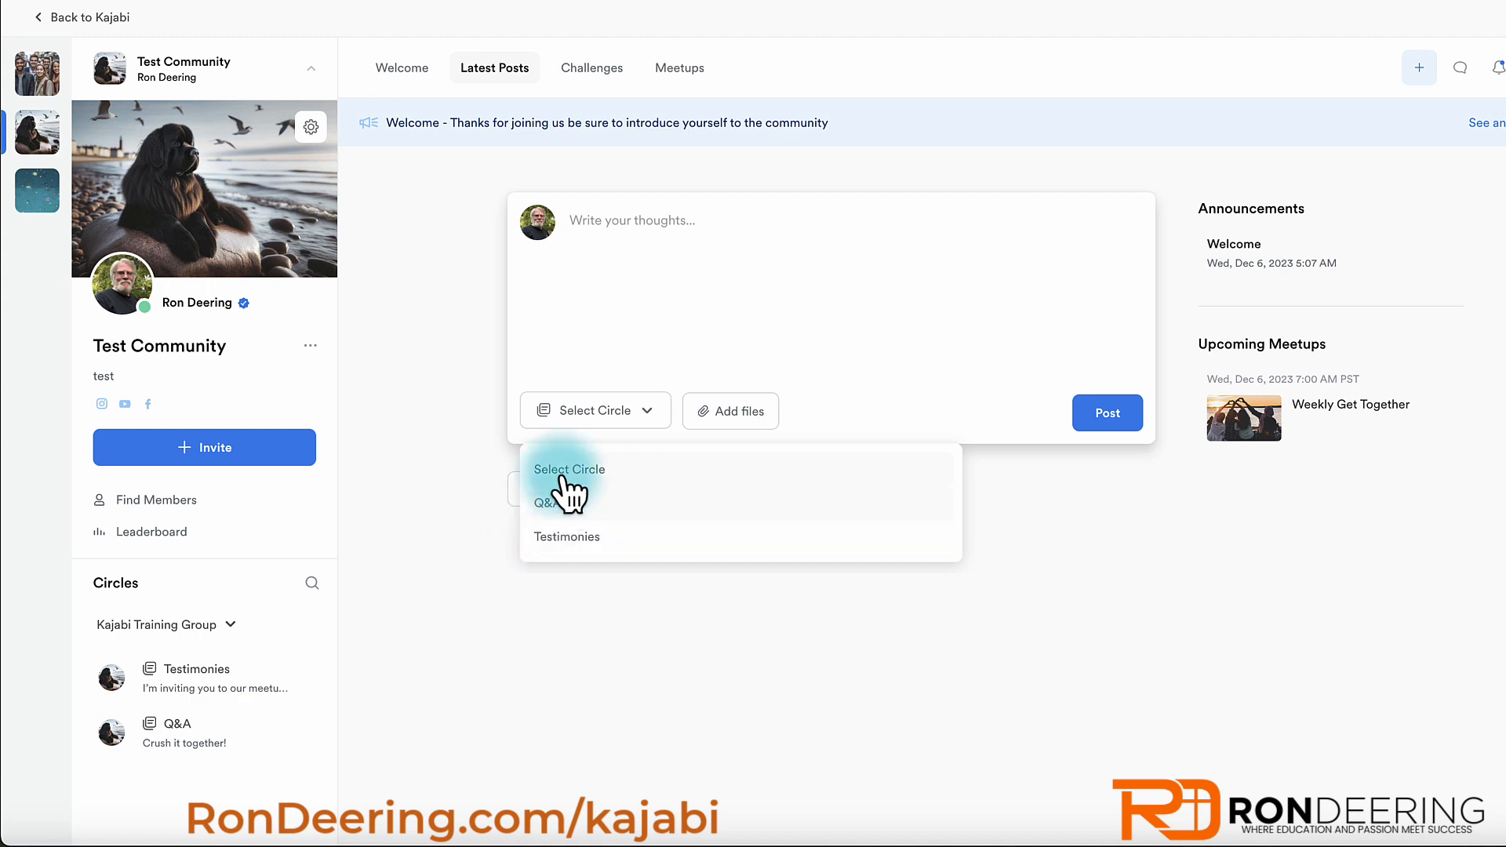
left_click(439, 331)
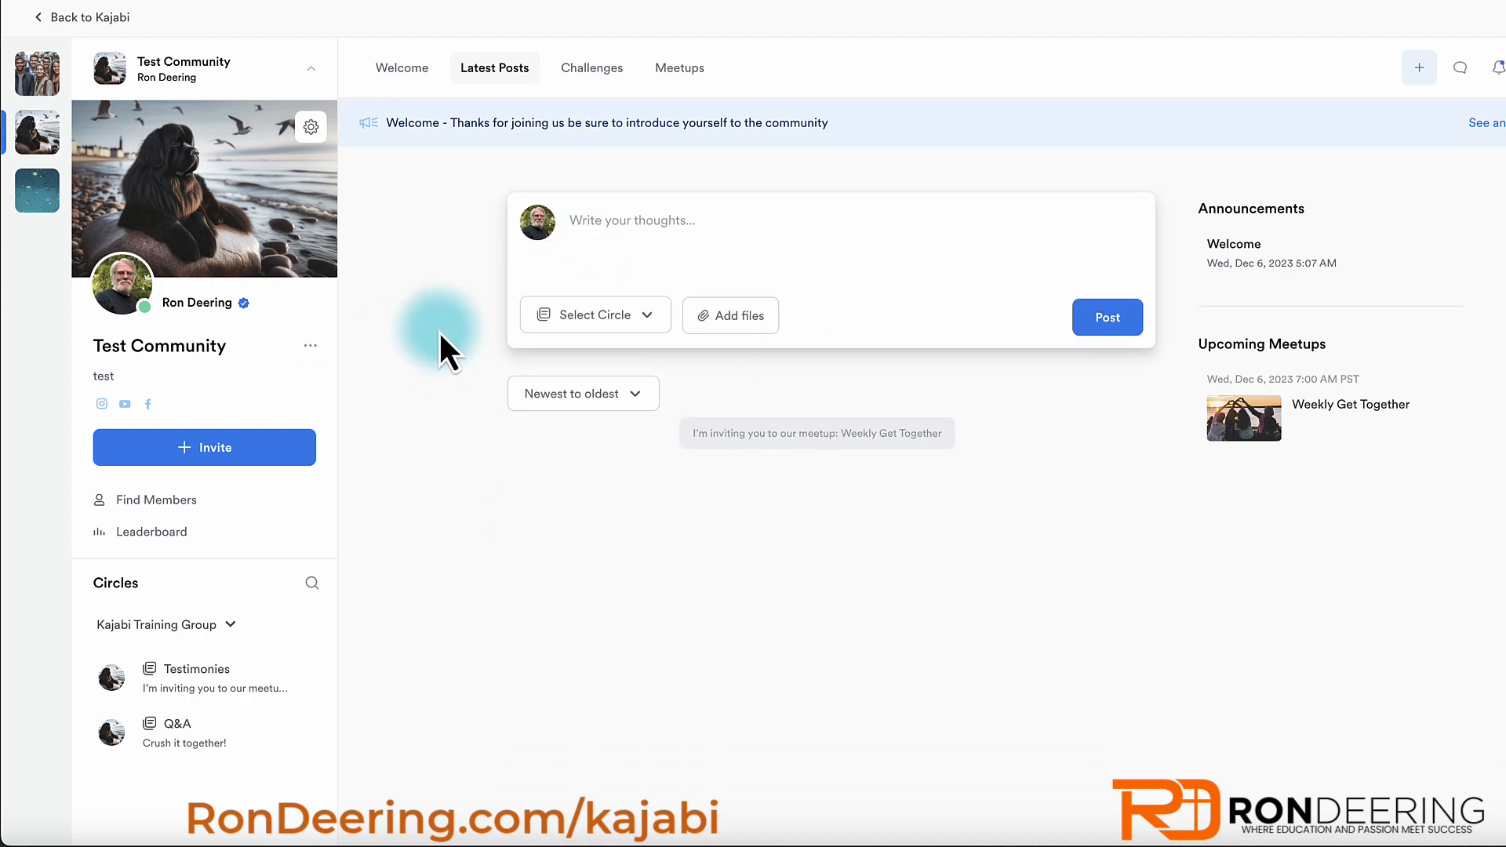
- Publish the post "Welcome to the community" in the Testimonies circle
left_click(620, 256)
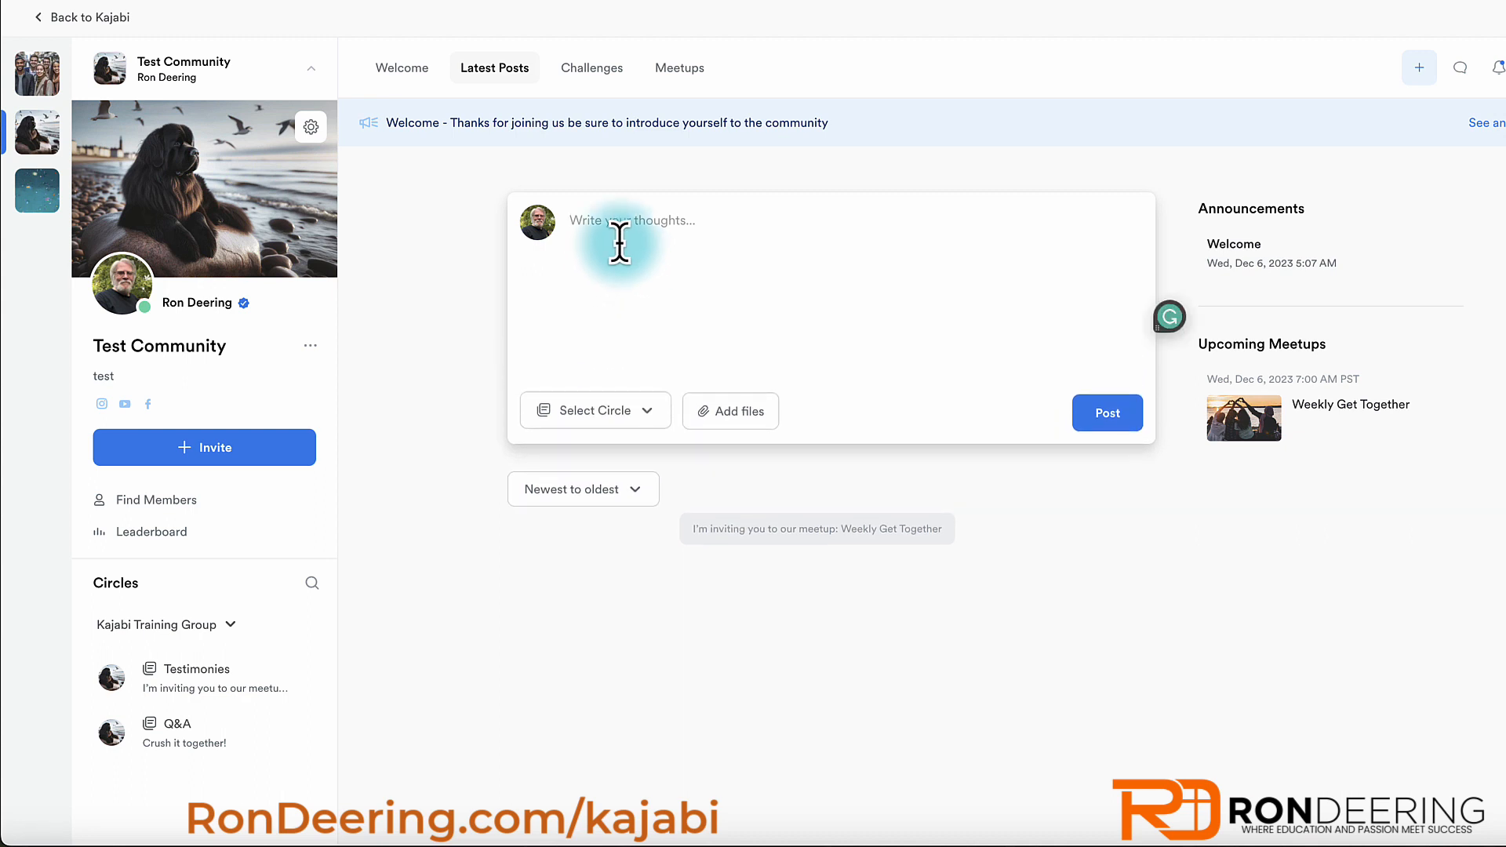
type("Welcome to t")
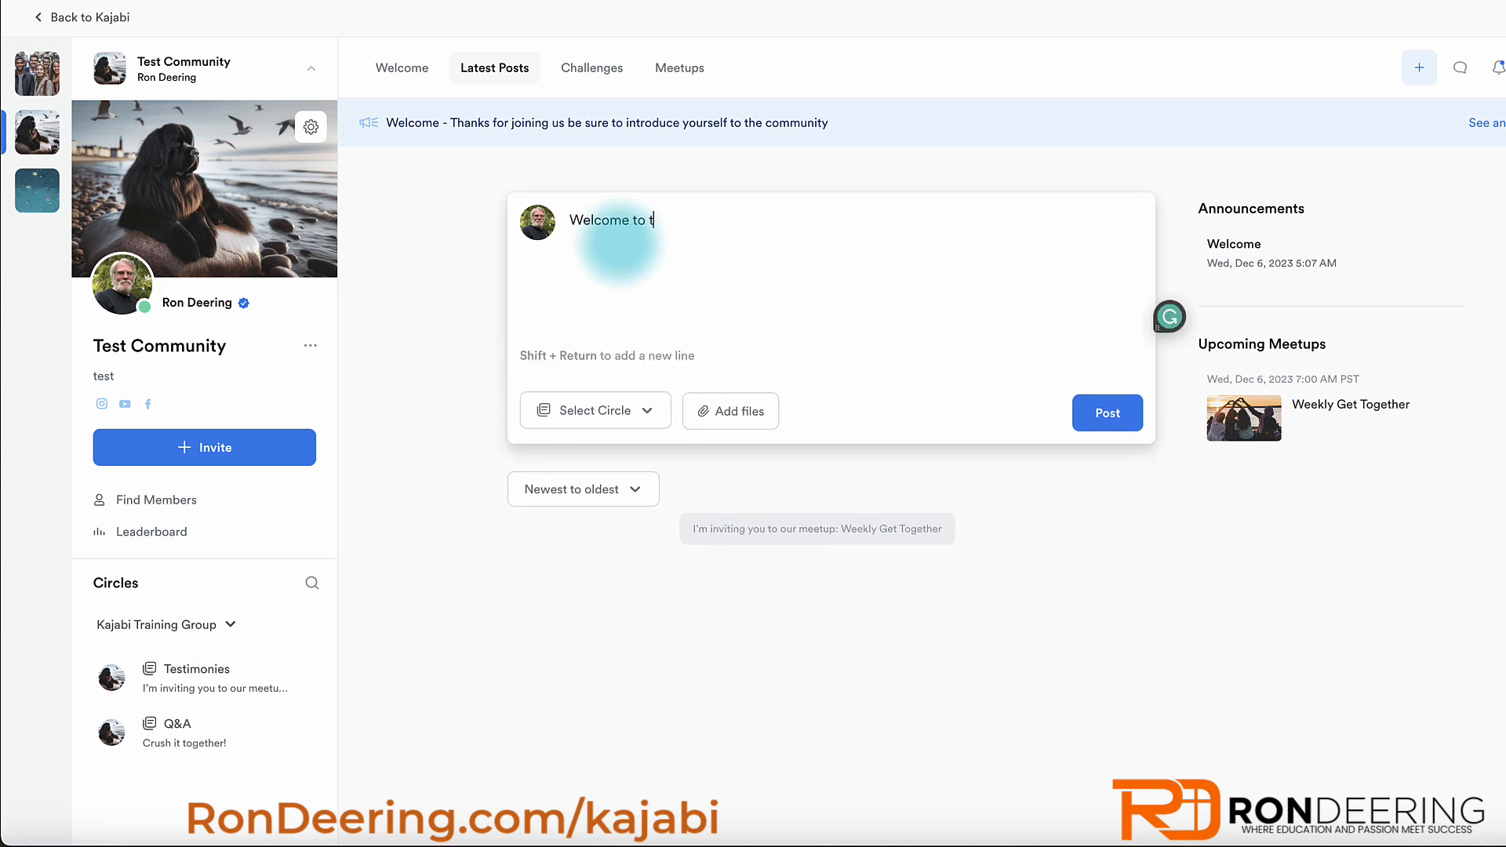
type("he community")
left_click(568, 407)
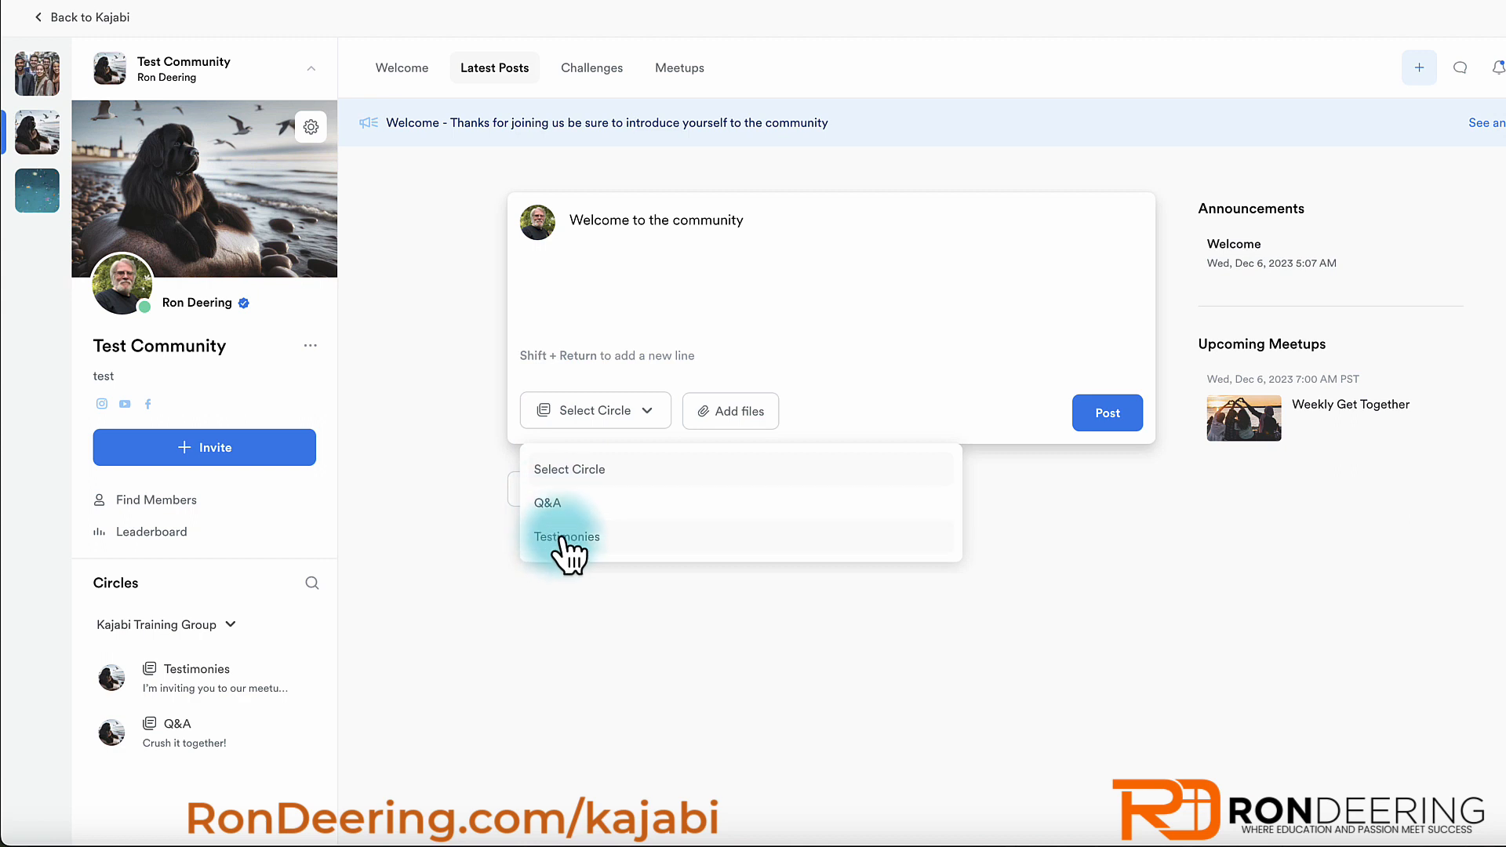
left_click(561, 533)
left_click(1107, 413)
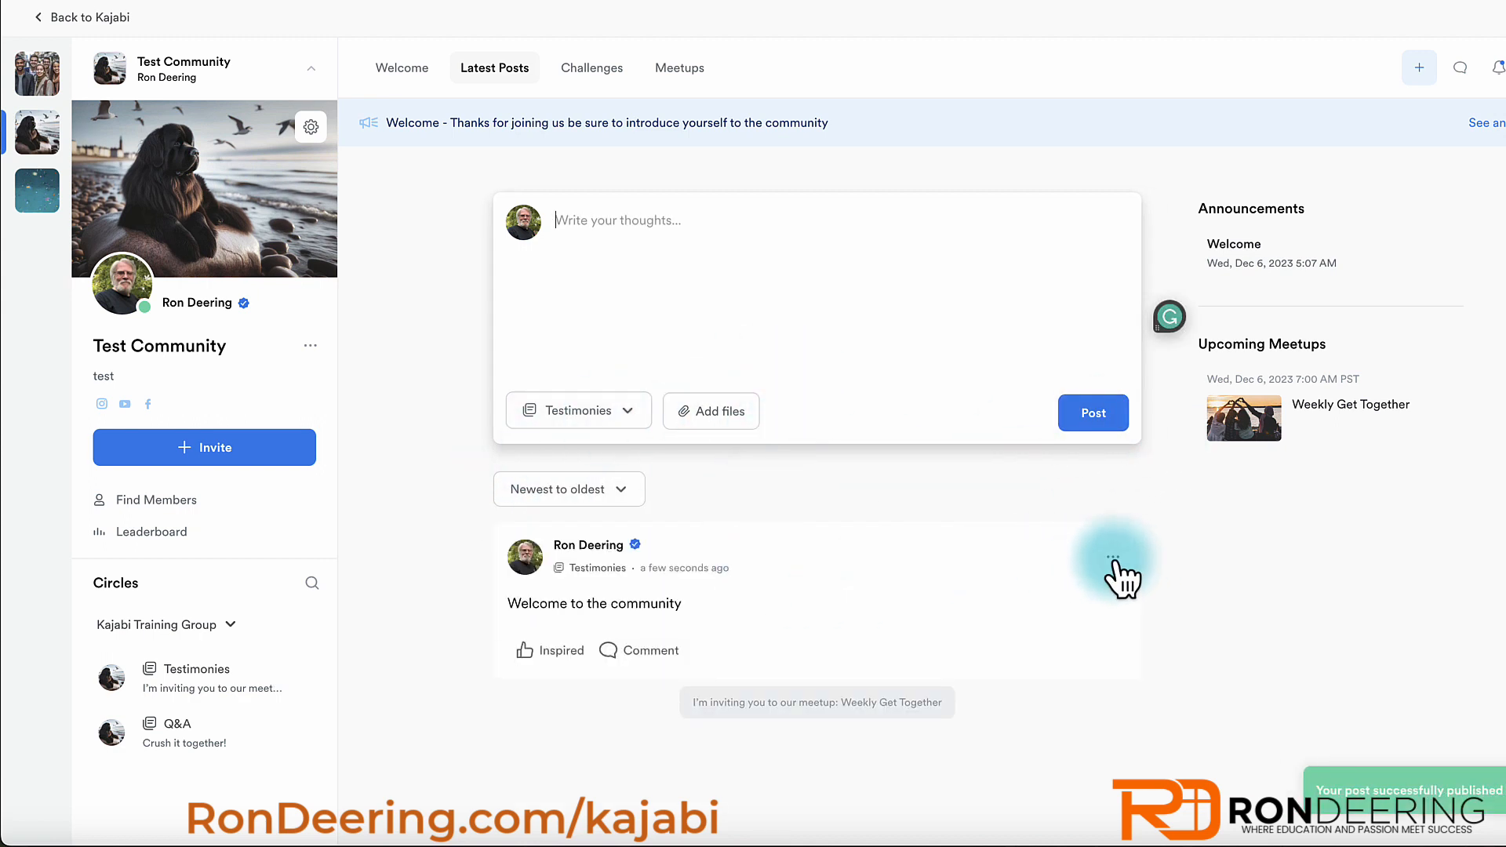
- Pin the welcome post to the feed, check it in the Testimonies circle, and return to Latest Posts
left_click(1113, 464)
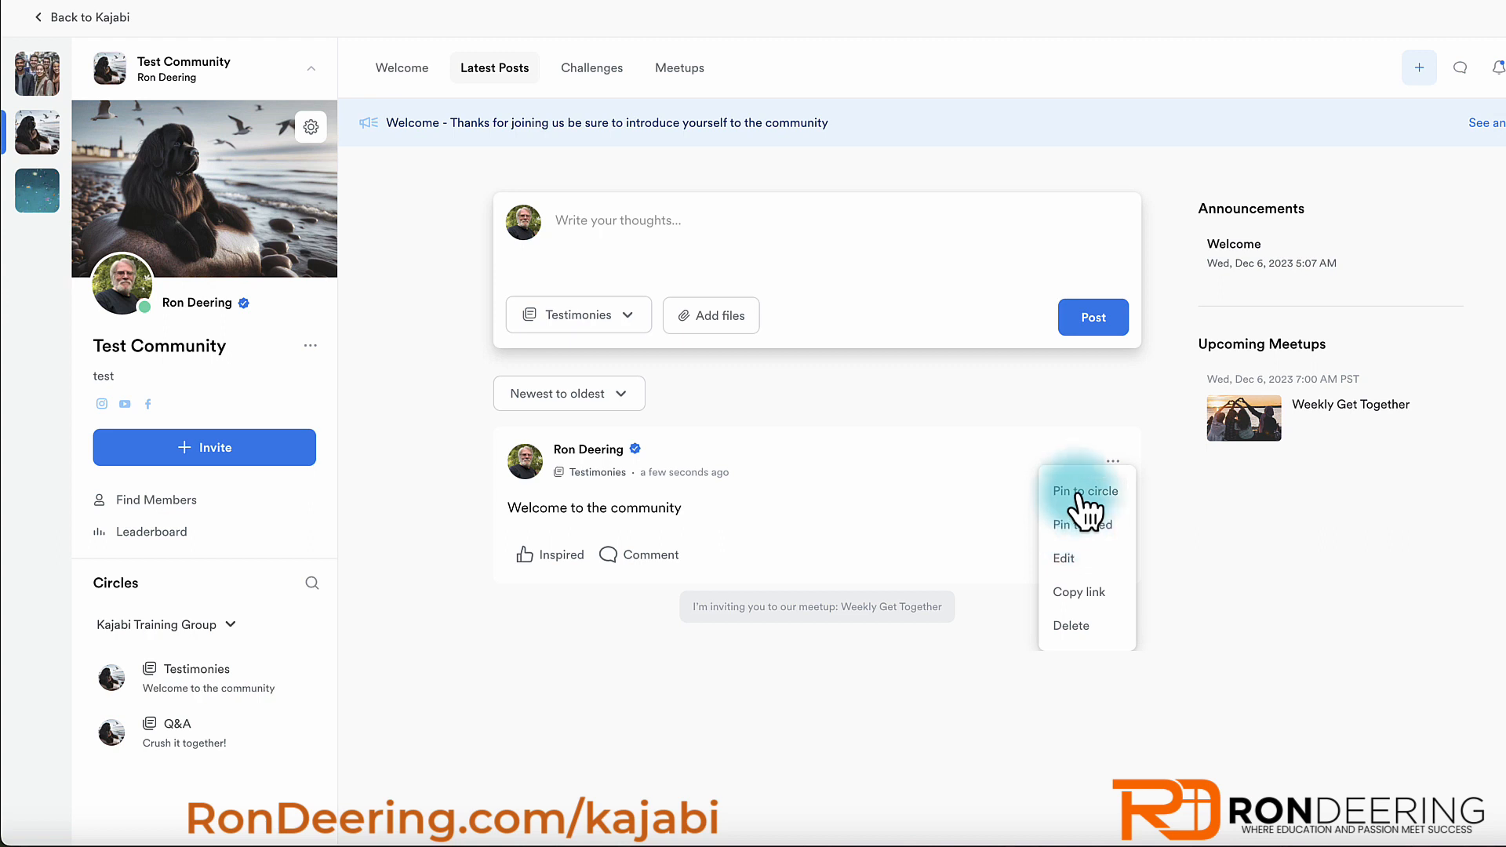
left_click(1080, 525)
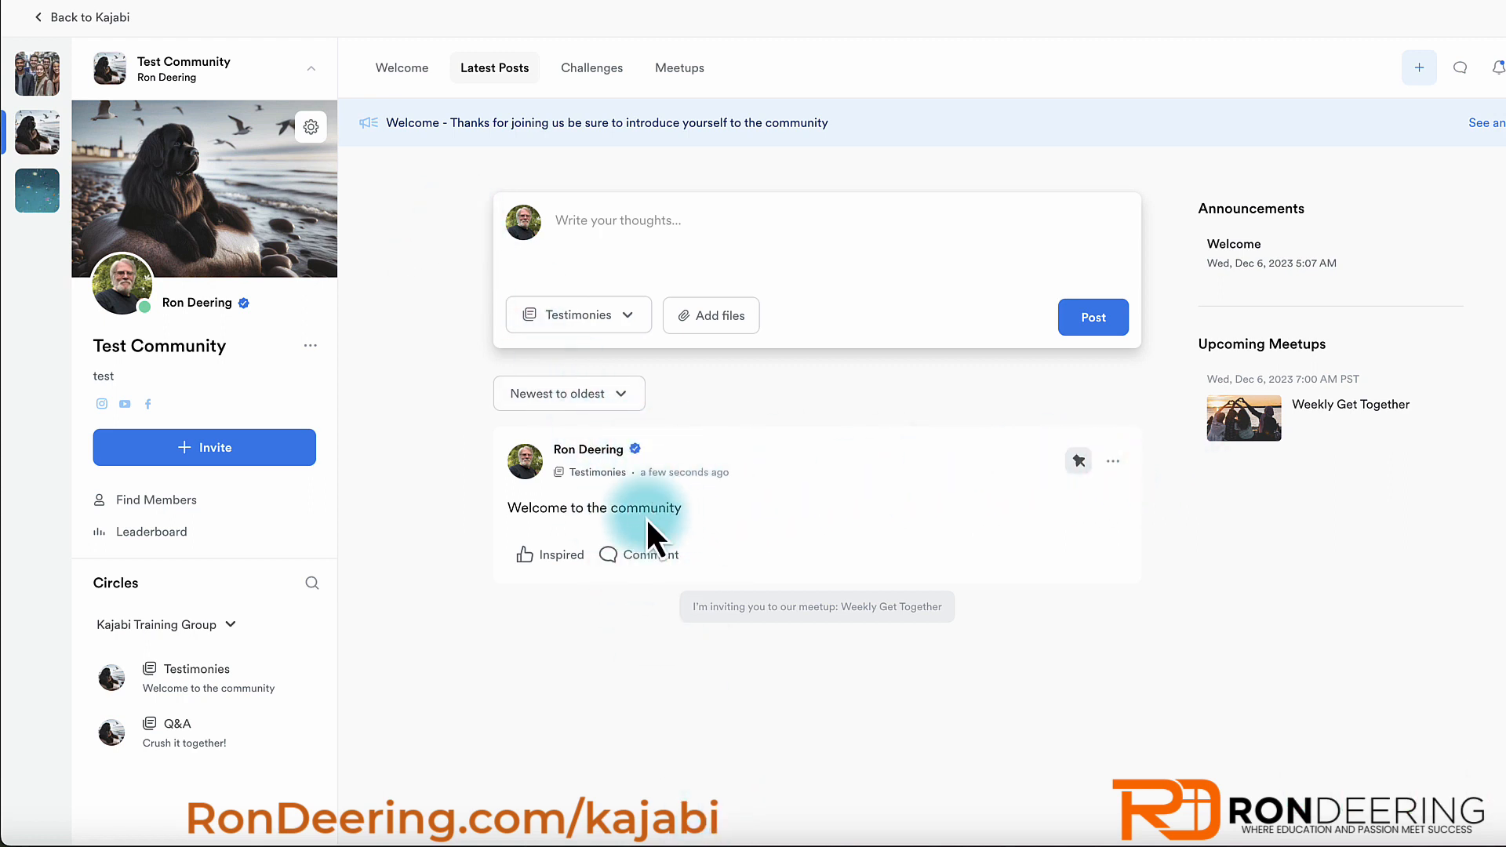
left_click(193, 680)
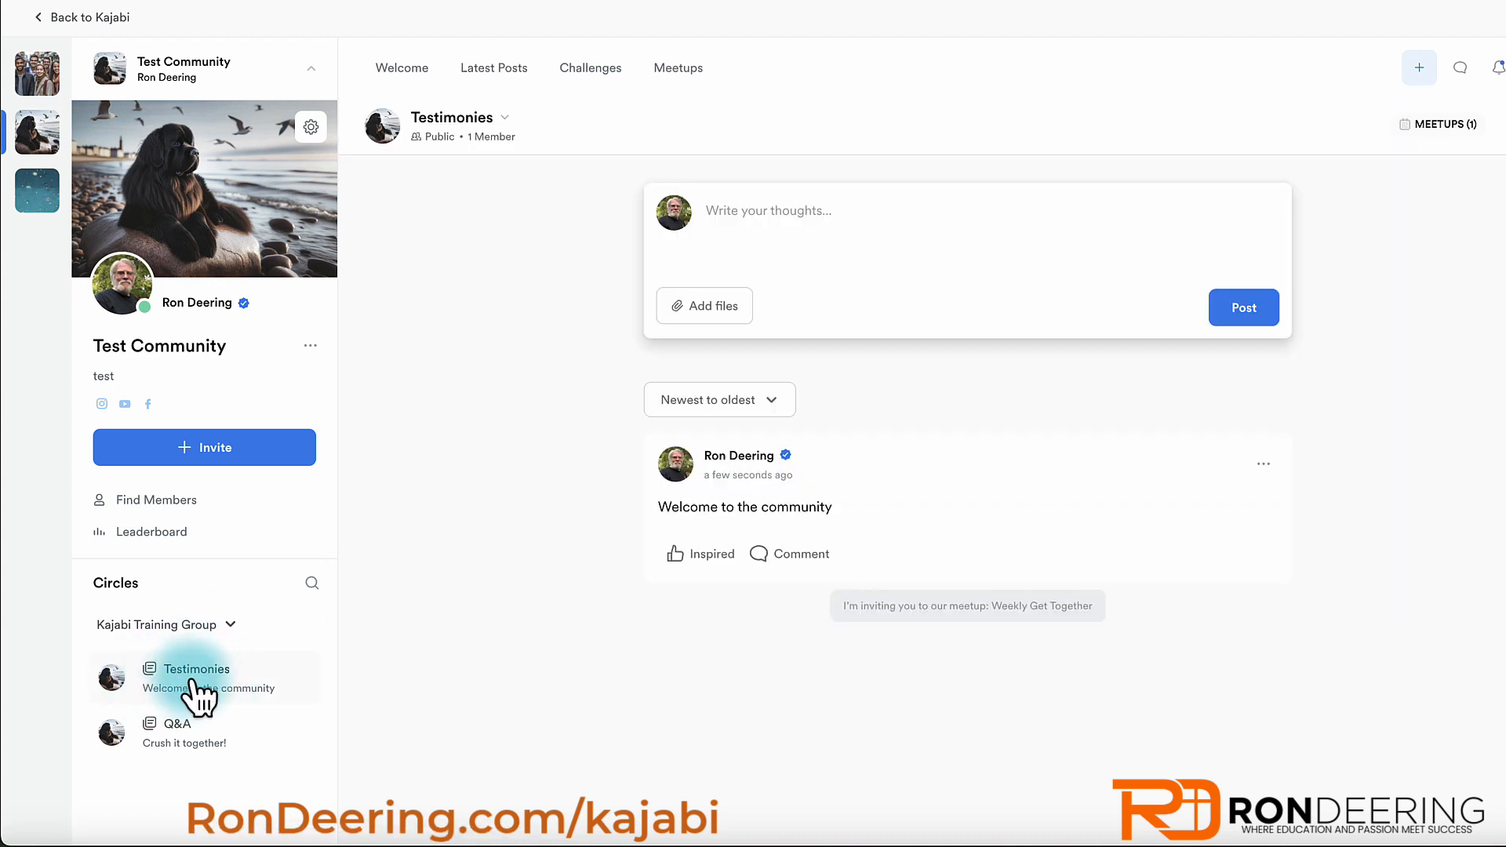
left_click(494, 69)
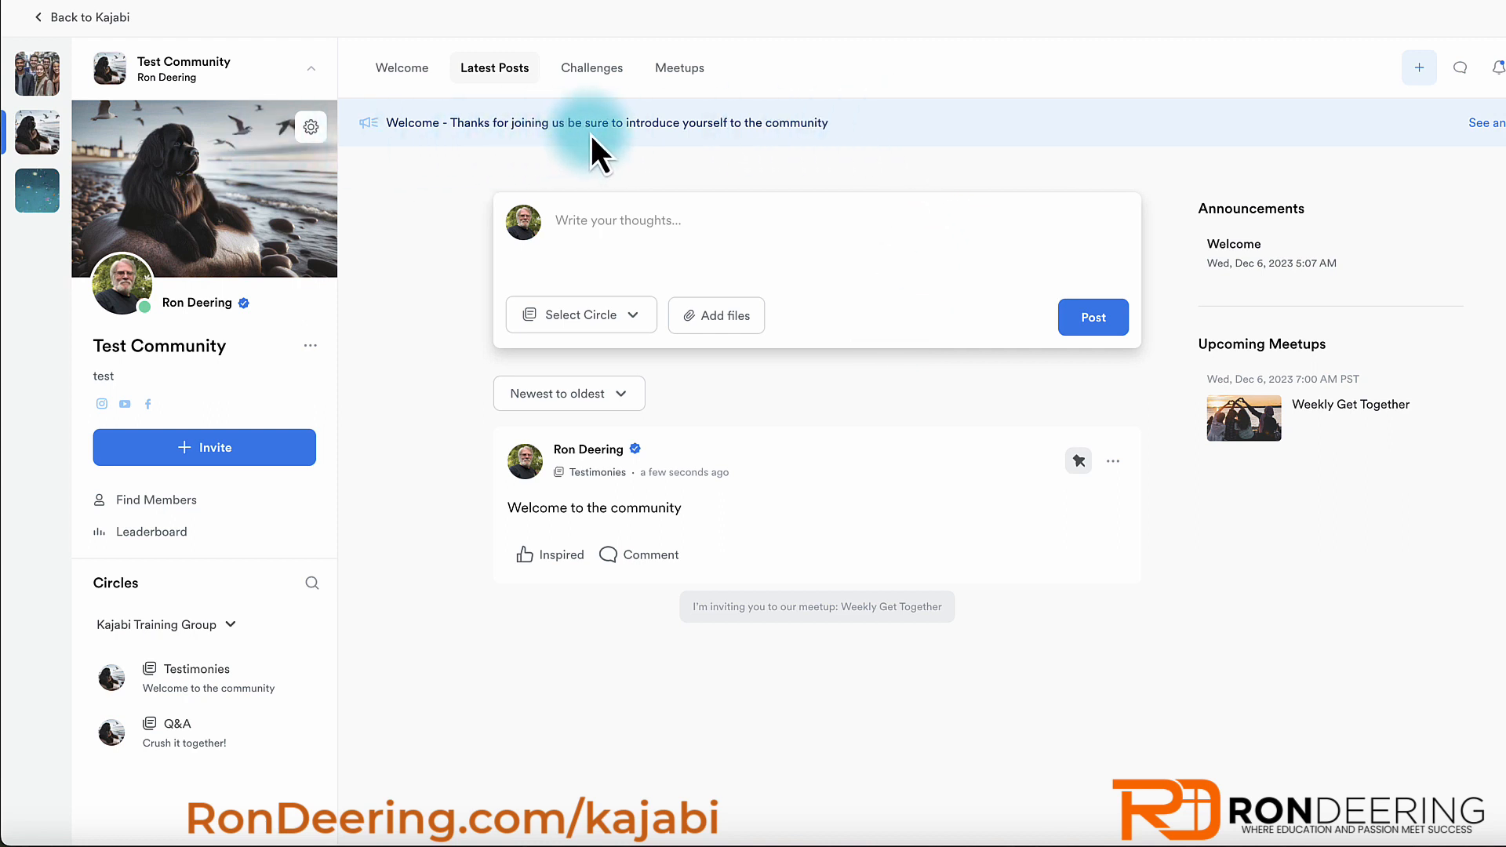
- Open the Welcome announcement from the banner, postpone it once, and reopen it to dismiss it permanently
left_click(1490, 124)
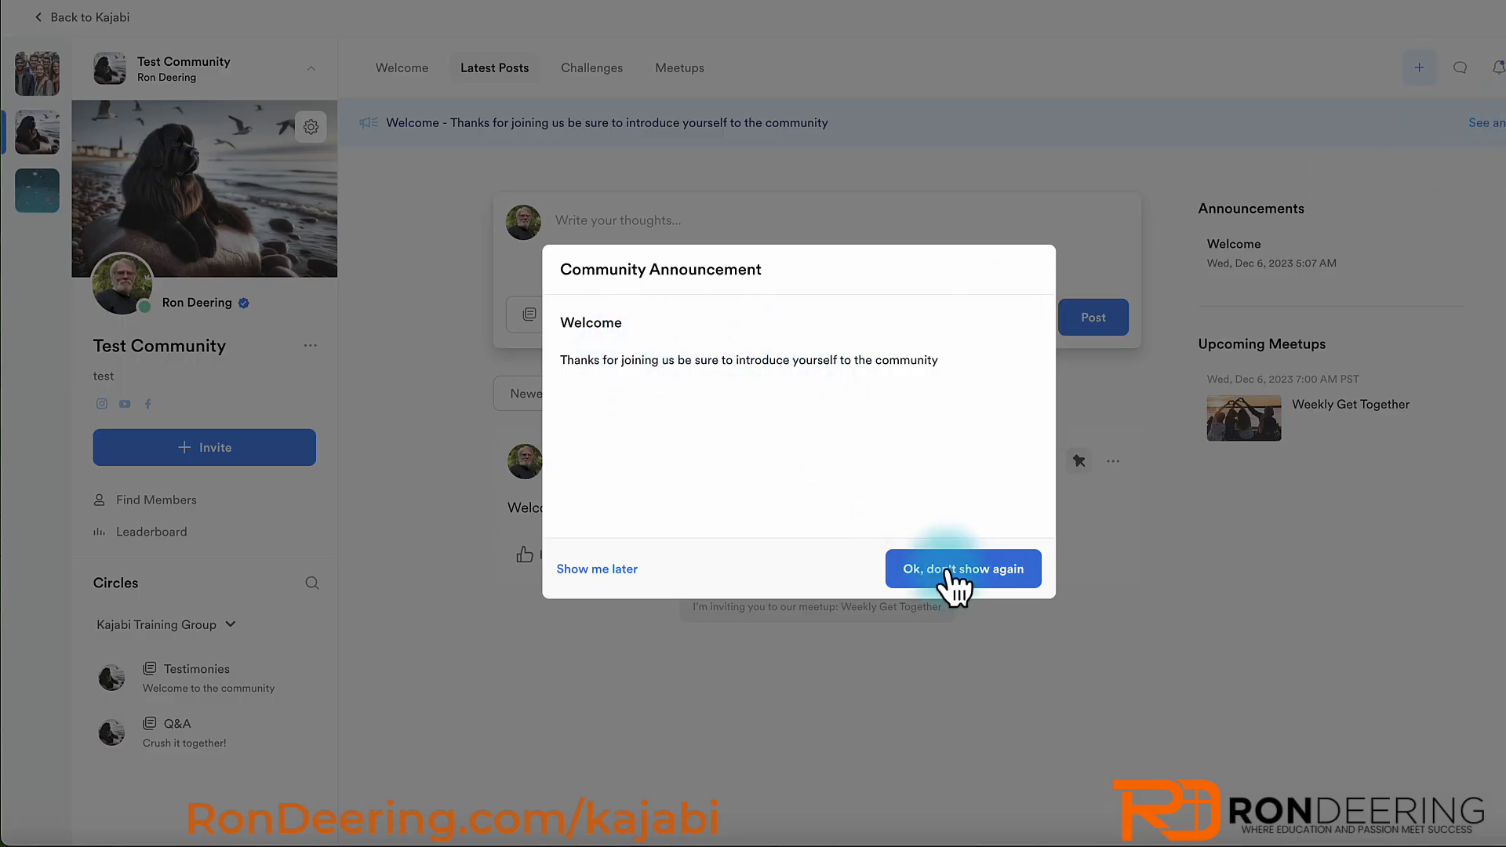
left_click(614, 586)
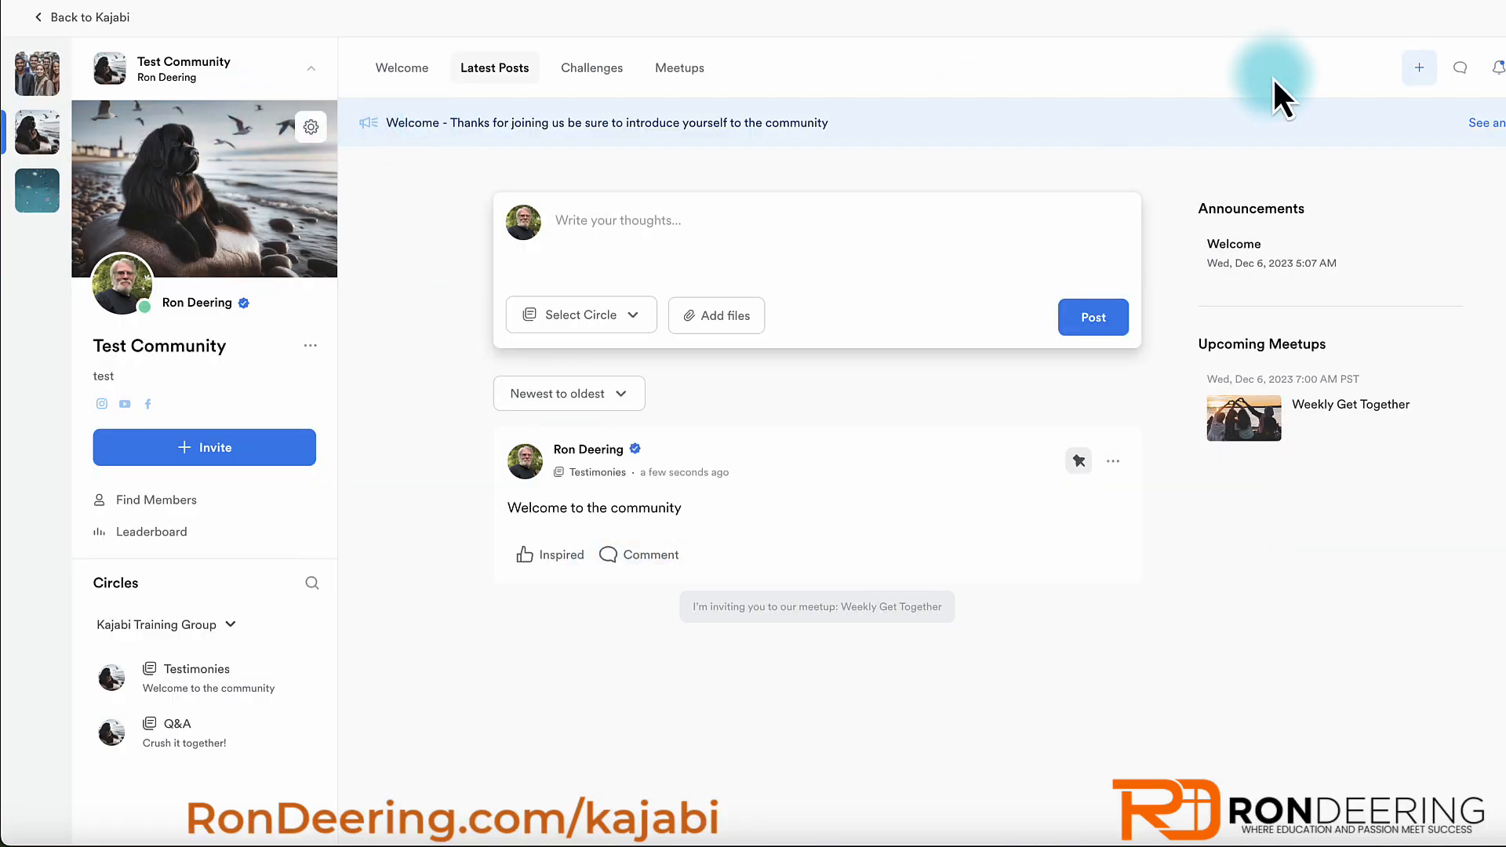
left_click(1487, 125)
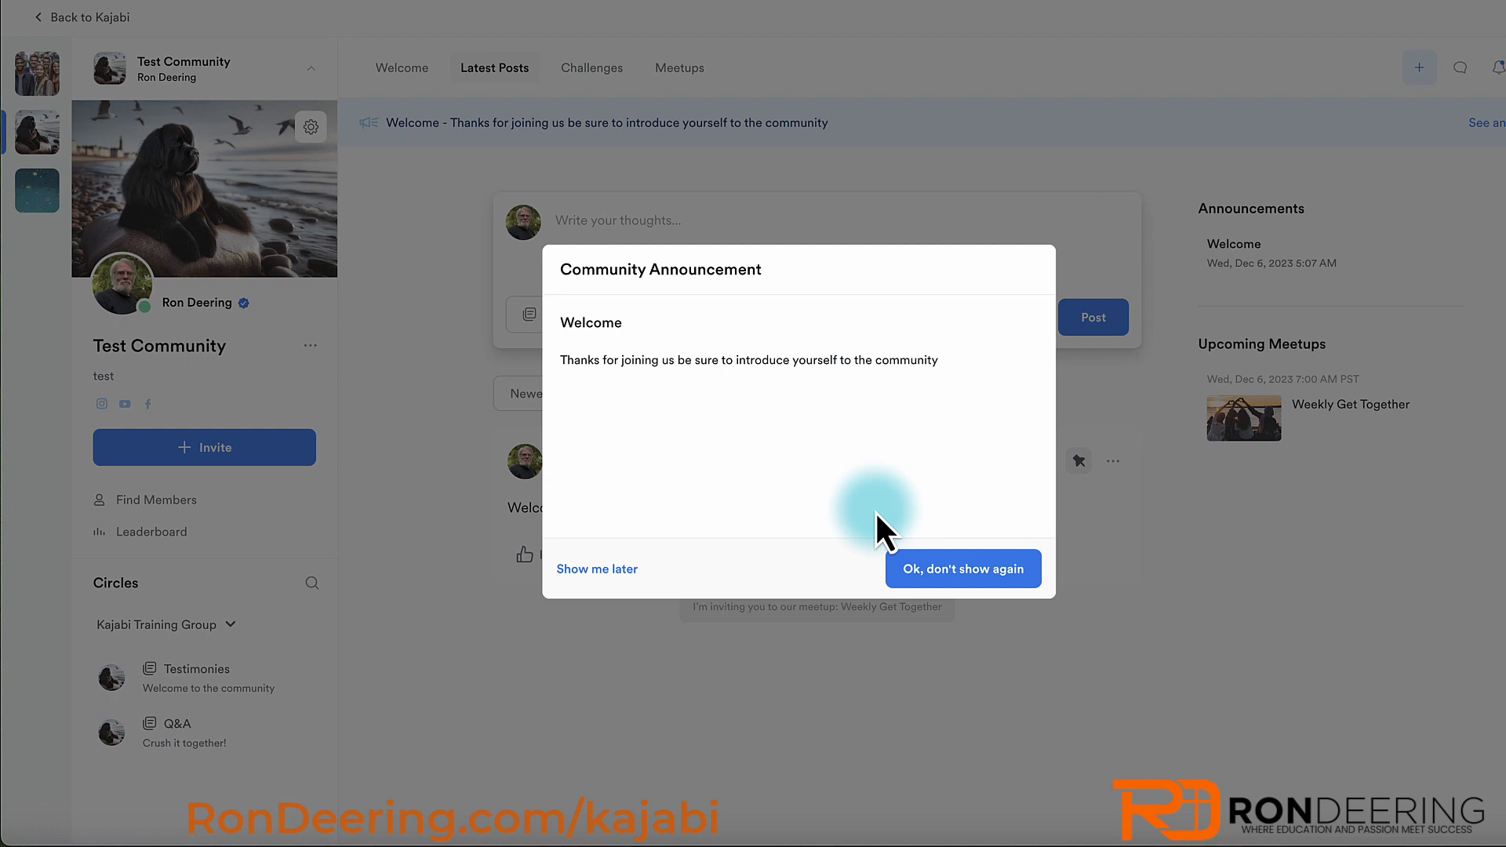
left_click(955, 570)
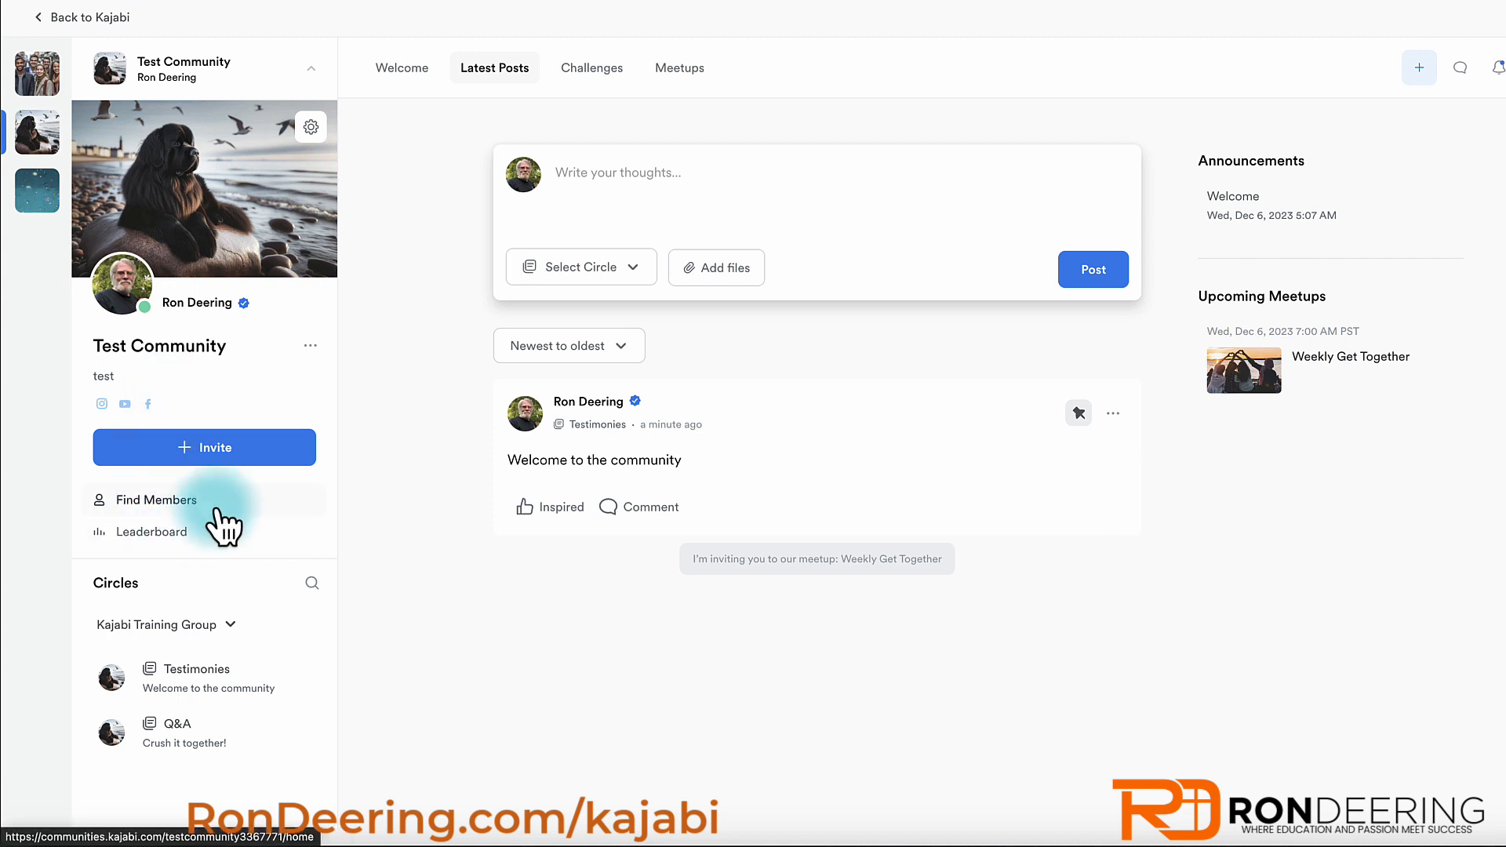
- Examine the community's invite link, the member list and the leaderboard page
left_click(206, 447)
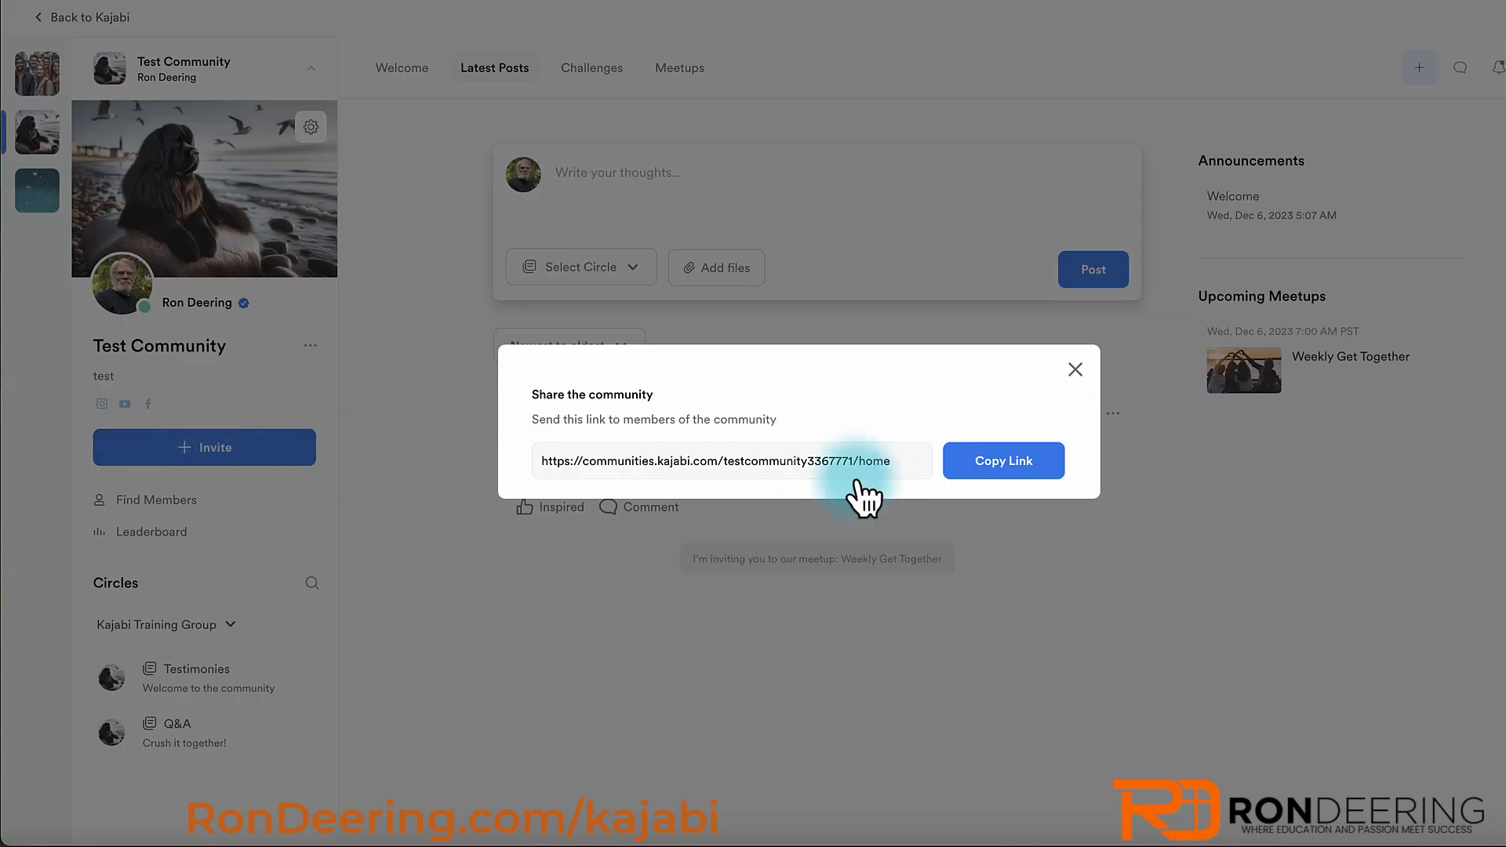
left_click(1075, 373)
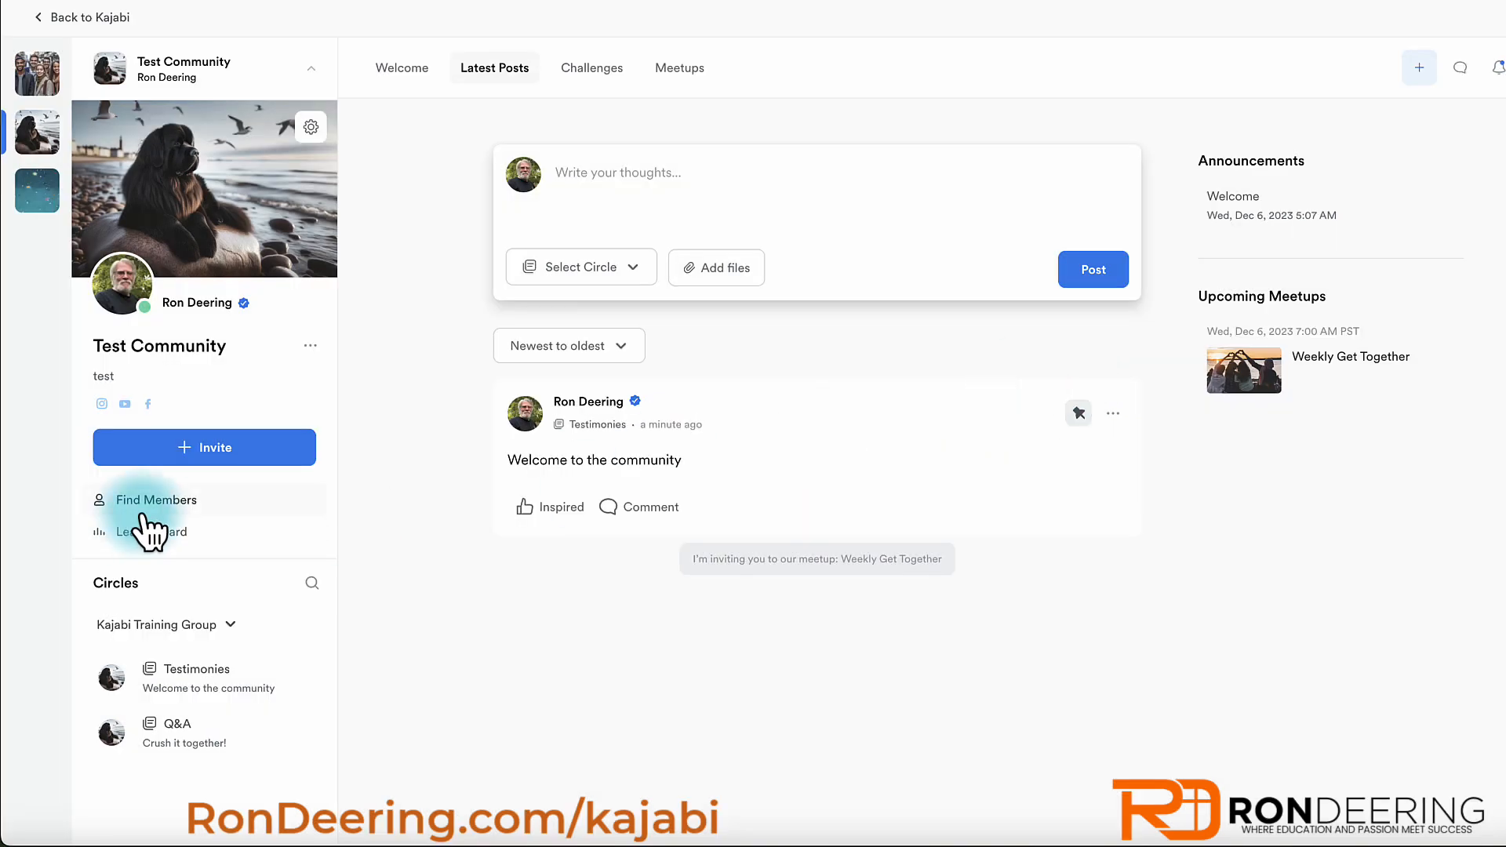
left_click(180, 506)
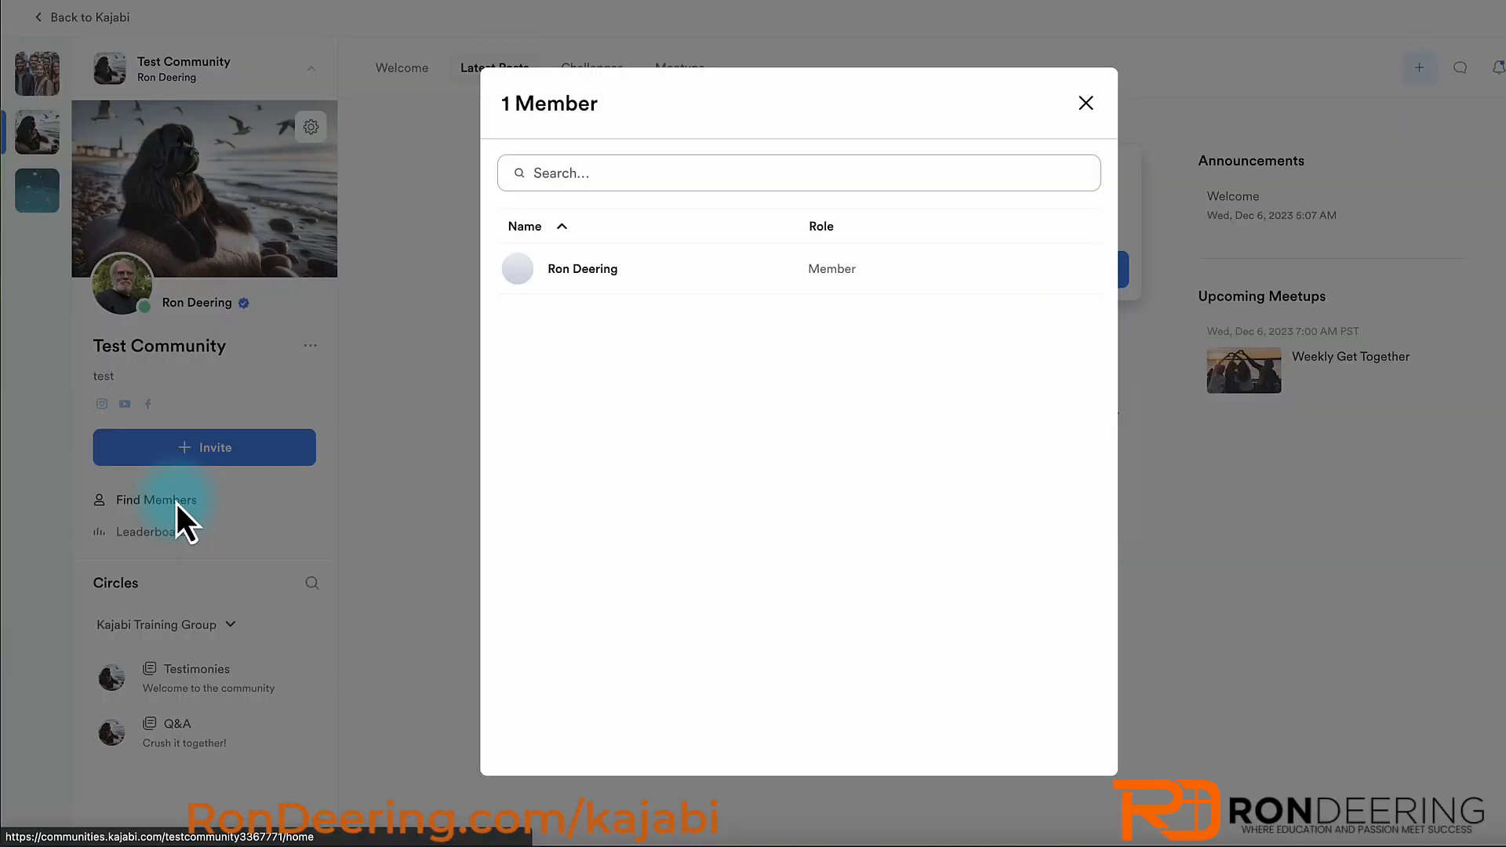
left_click(1095, 106)
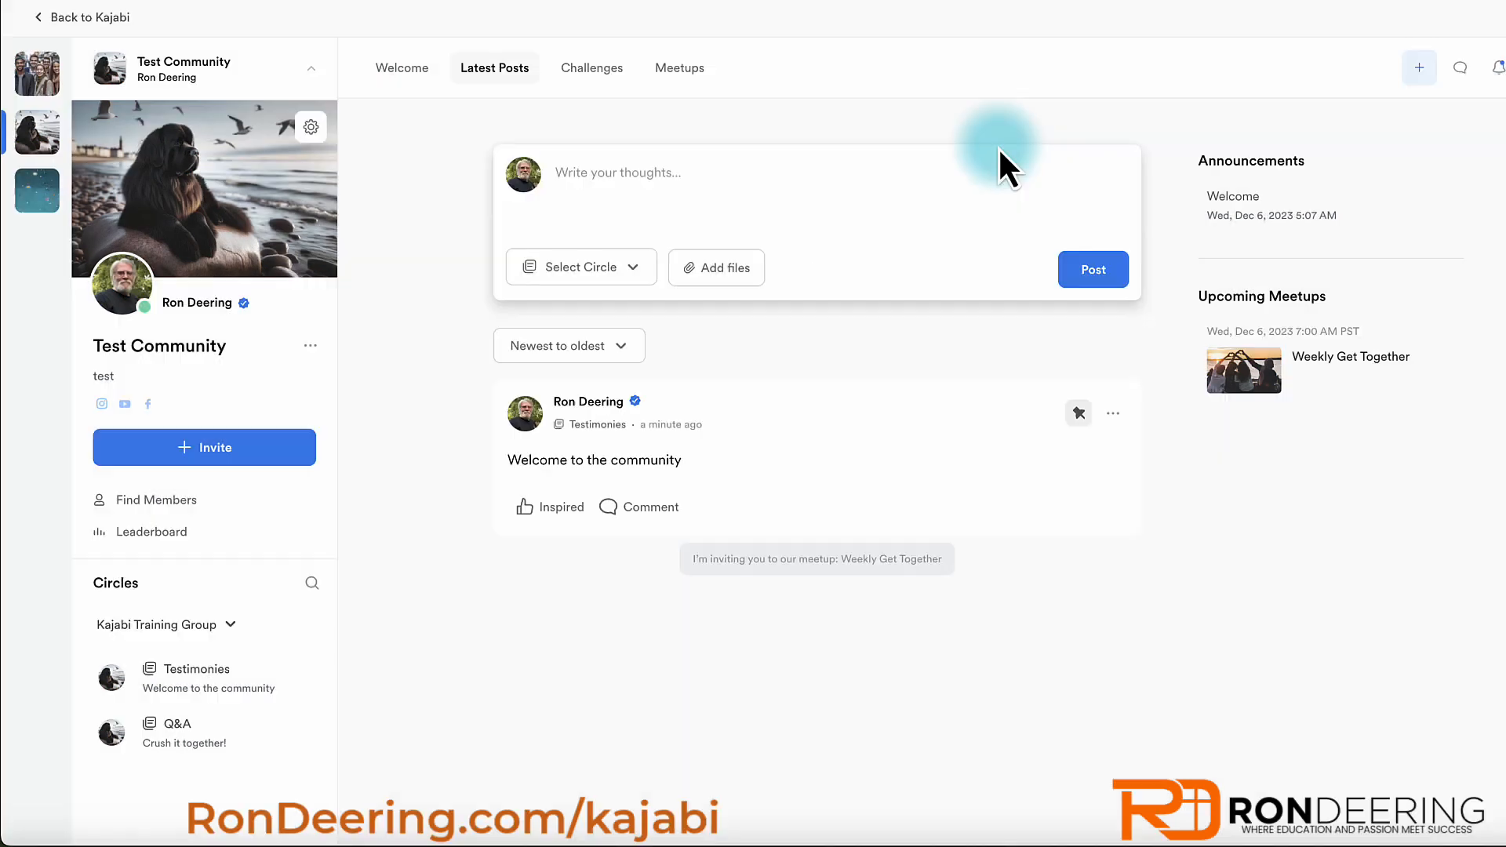
left_click(154, 537)
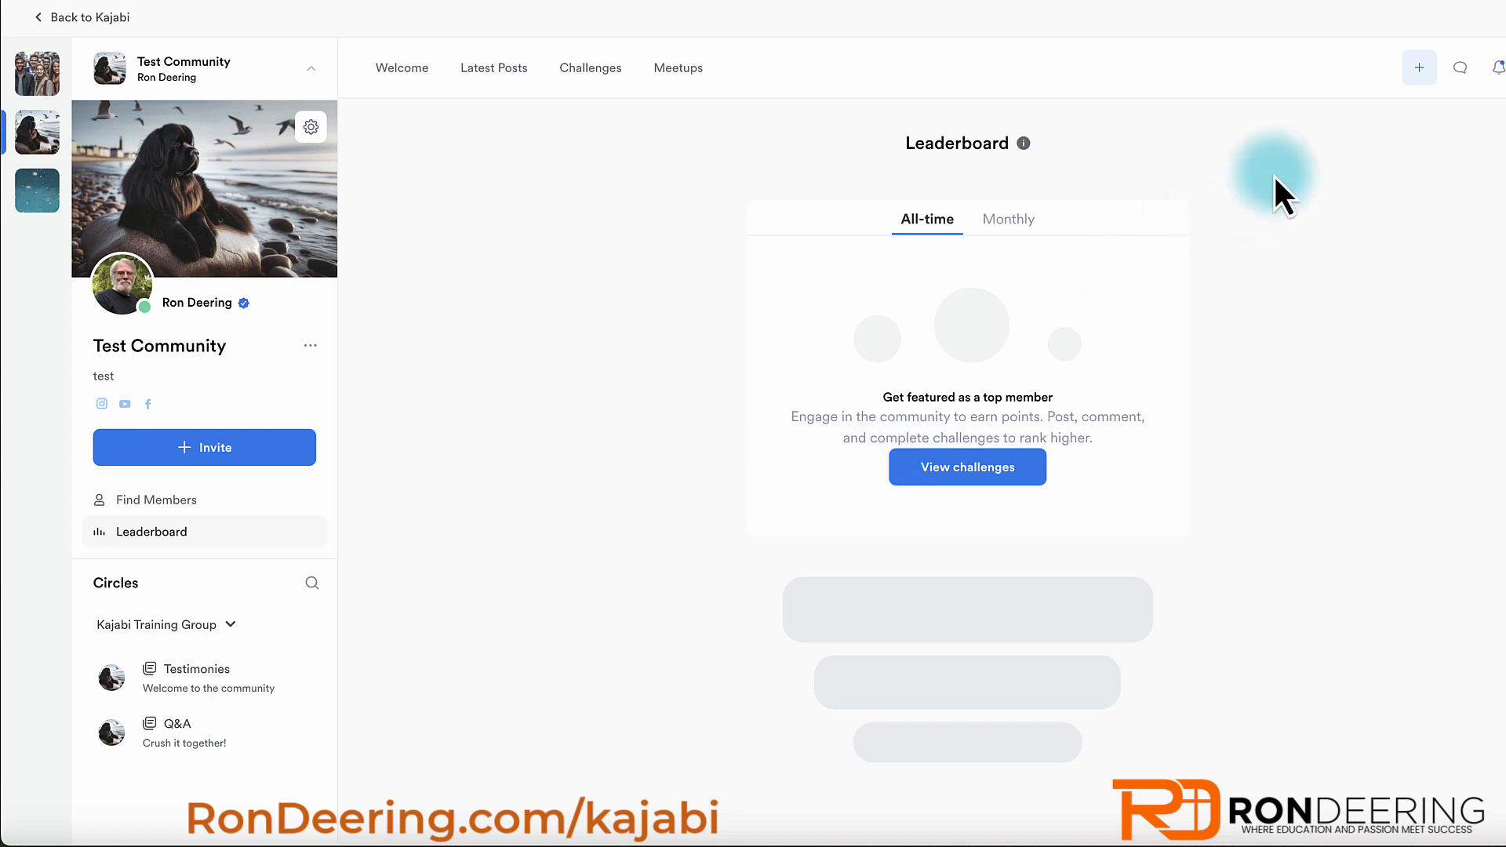
- Open the existing direct message conversation and send the reply "Yes it"
left_click(1460, 68)
left_click(1400, 220)
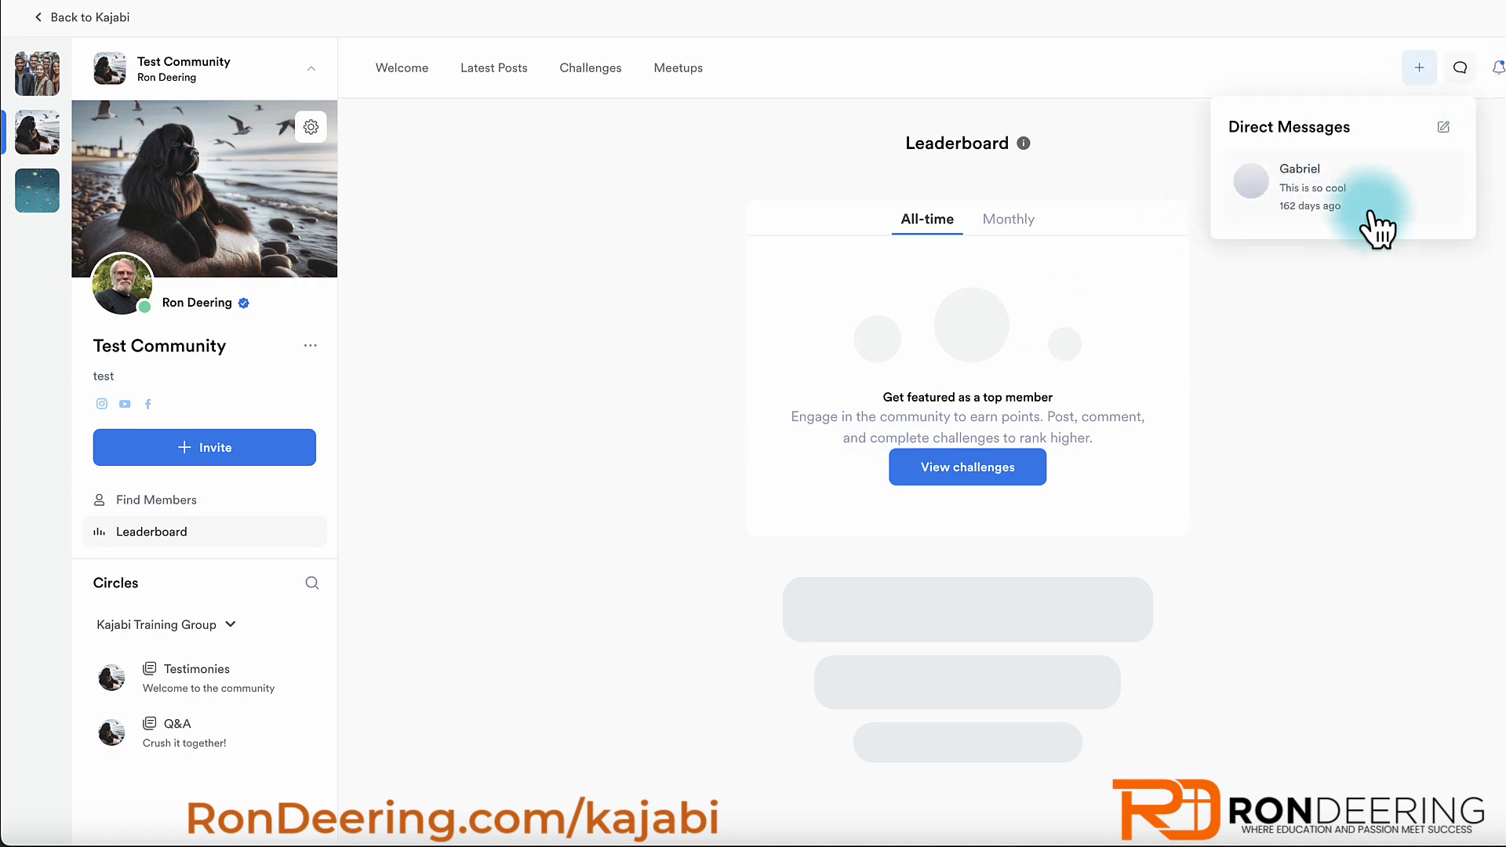
left_click(1305, 207)
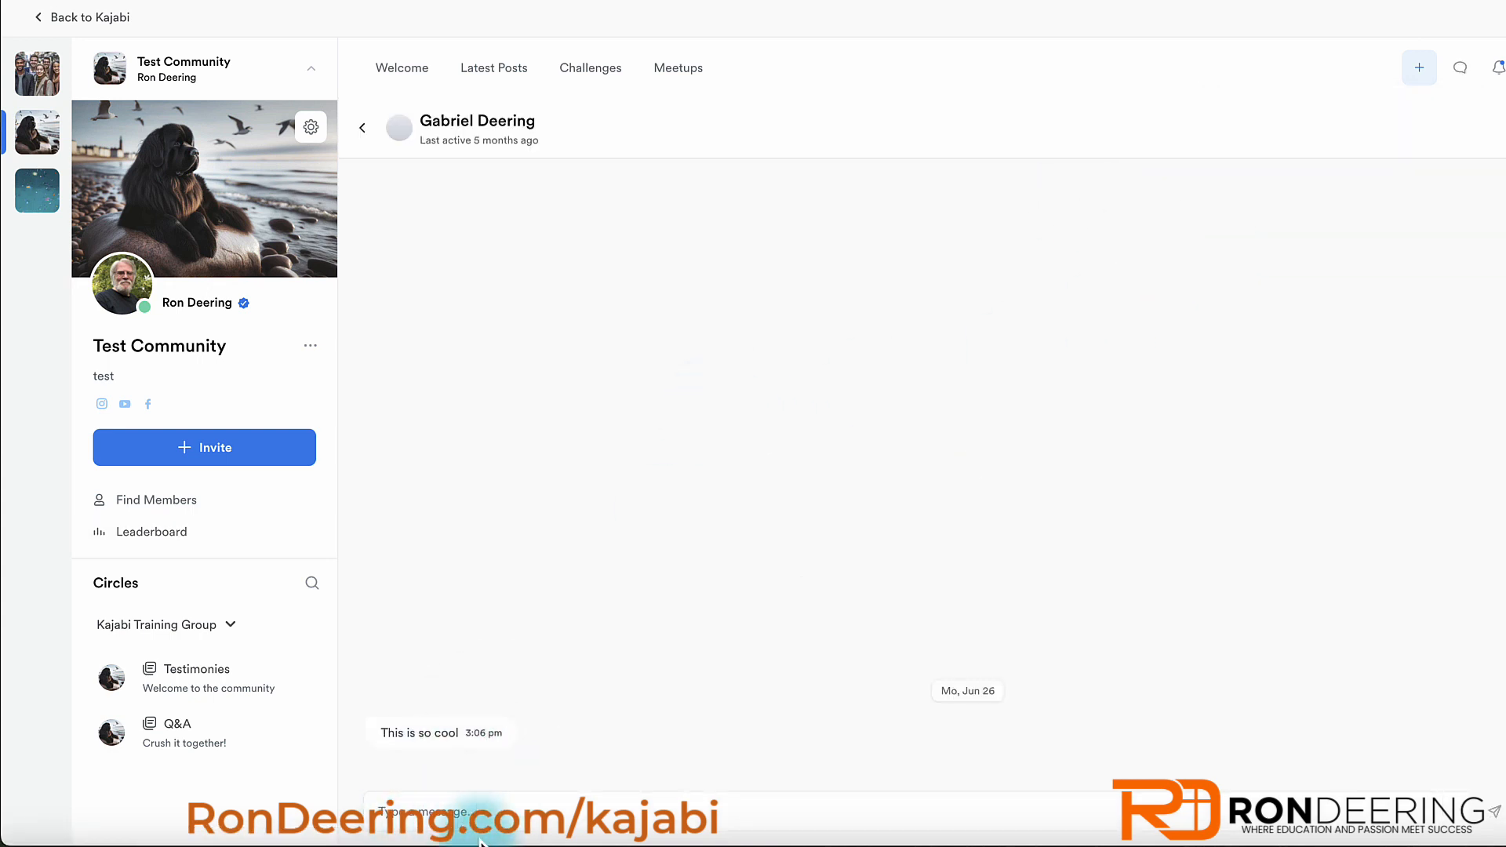
left_click(485, 802)
type("Yes")
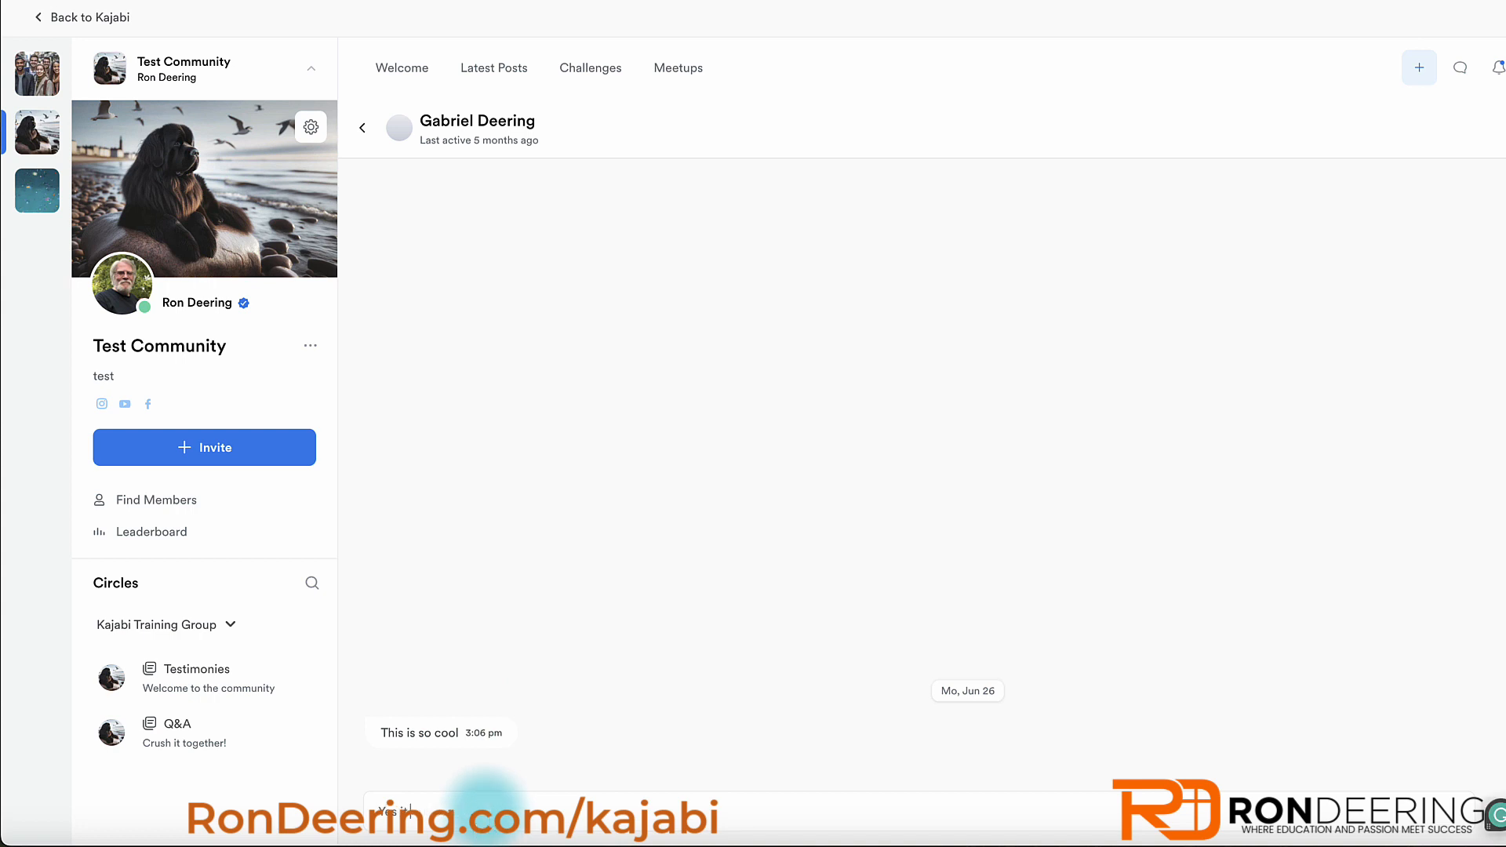
type(" it")
key("Return")
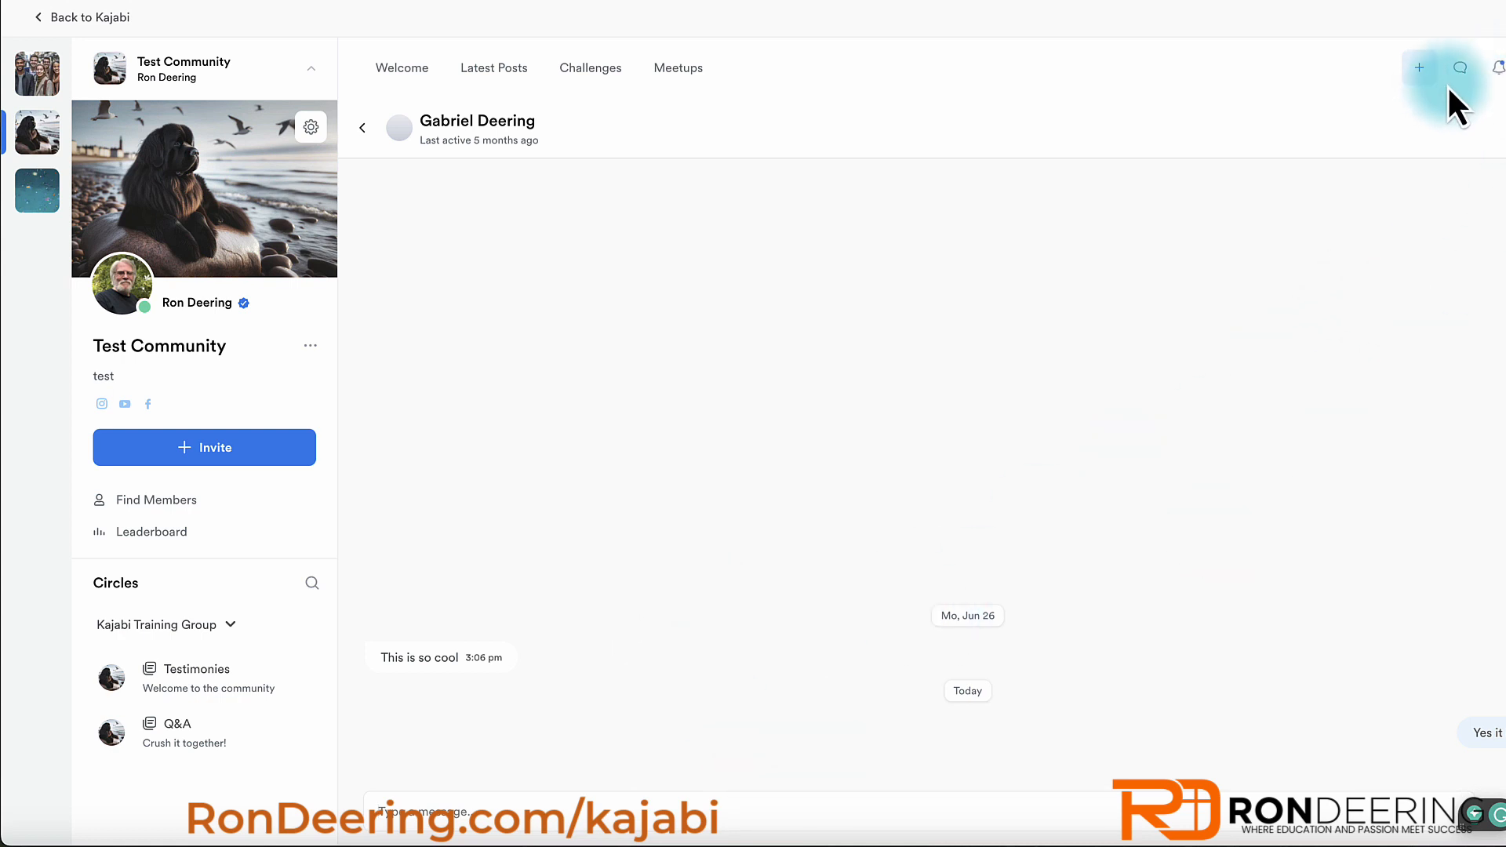
- Open a Support Clients leaderboard notification, then switch back to Test Community and accept its welcome prompt
left_click(1497, 74)
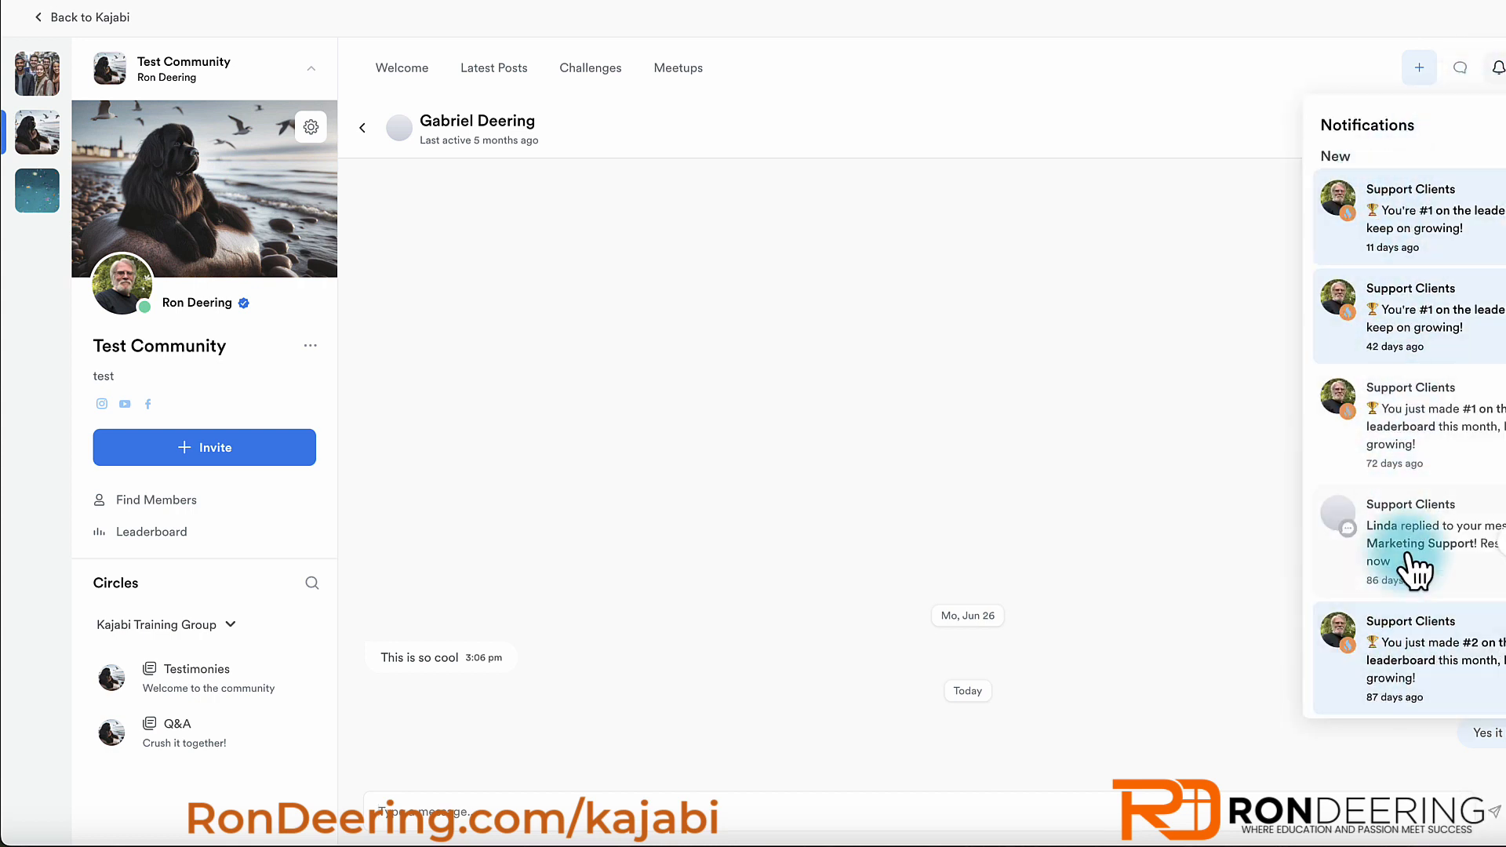
left_click(1415, 238)
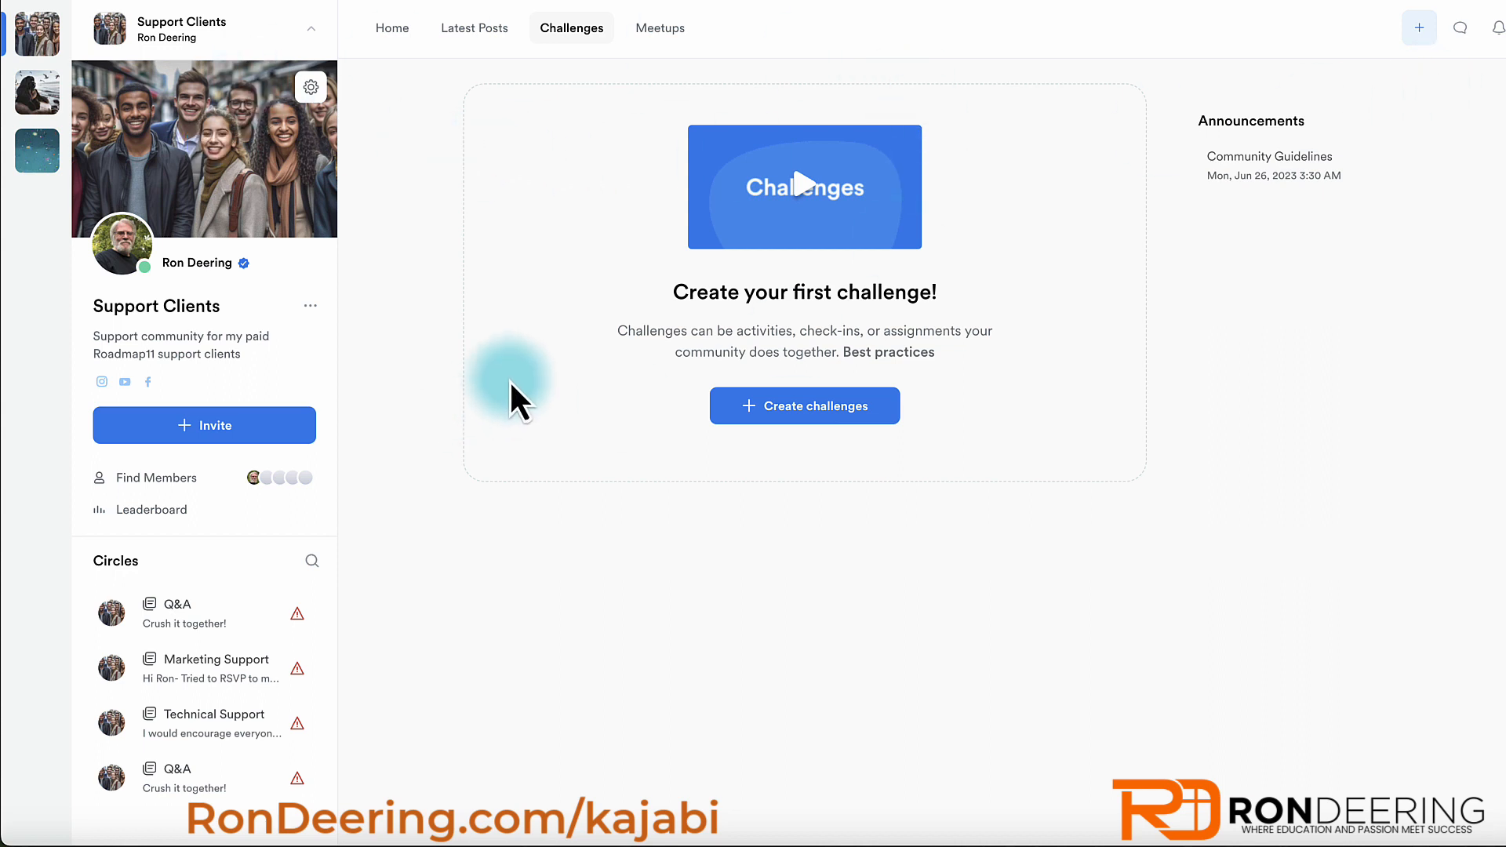
left_click(48, 106)
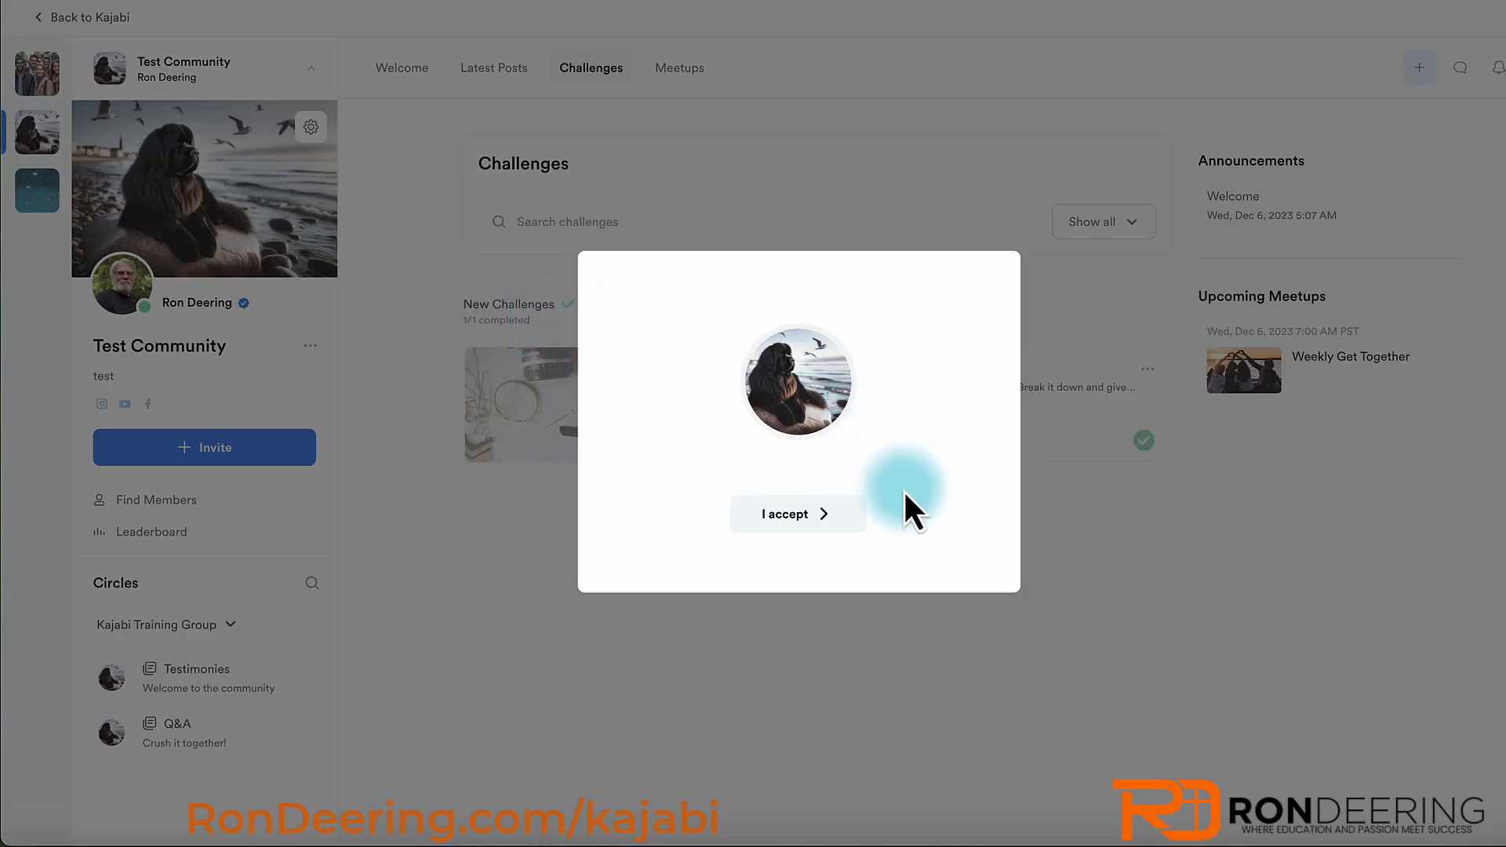
left_click(792, 515)
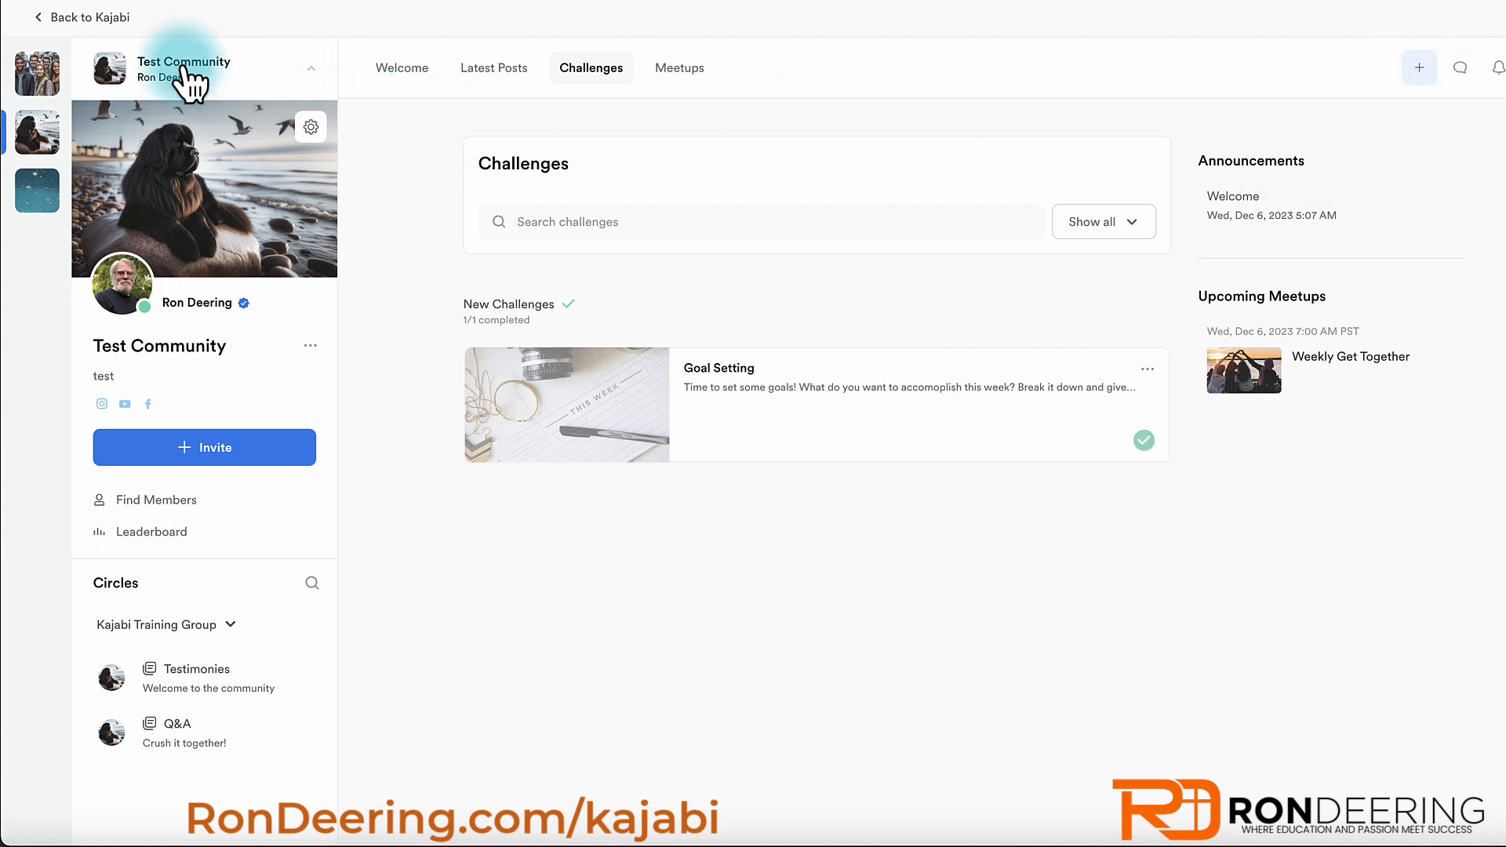
- Return to the Kajabi admin, start a new access group named "Paid Customers" and continue to its pricing
left_click(99, 18)
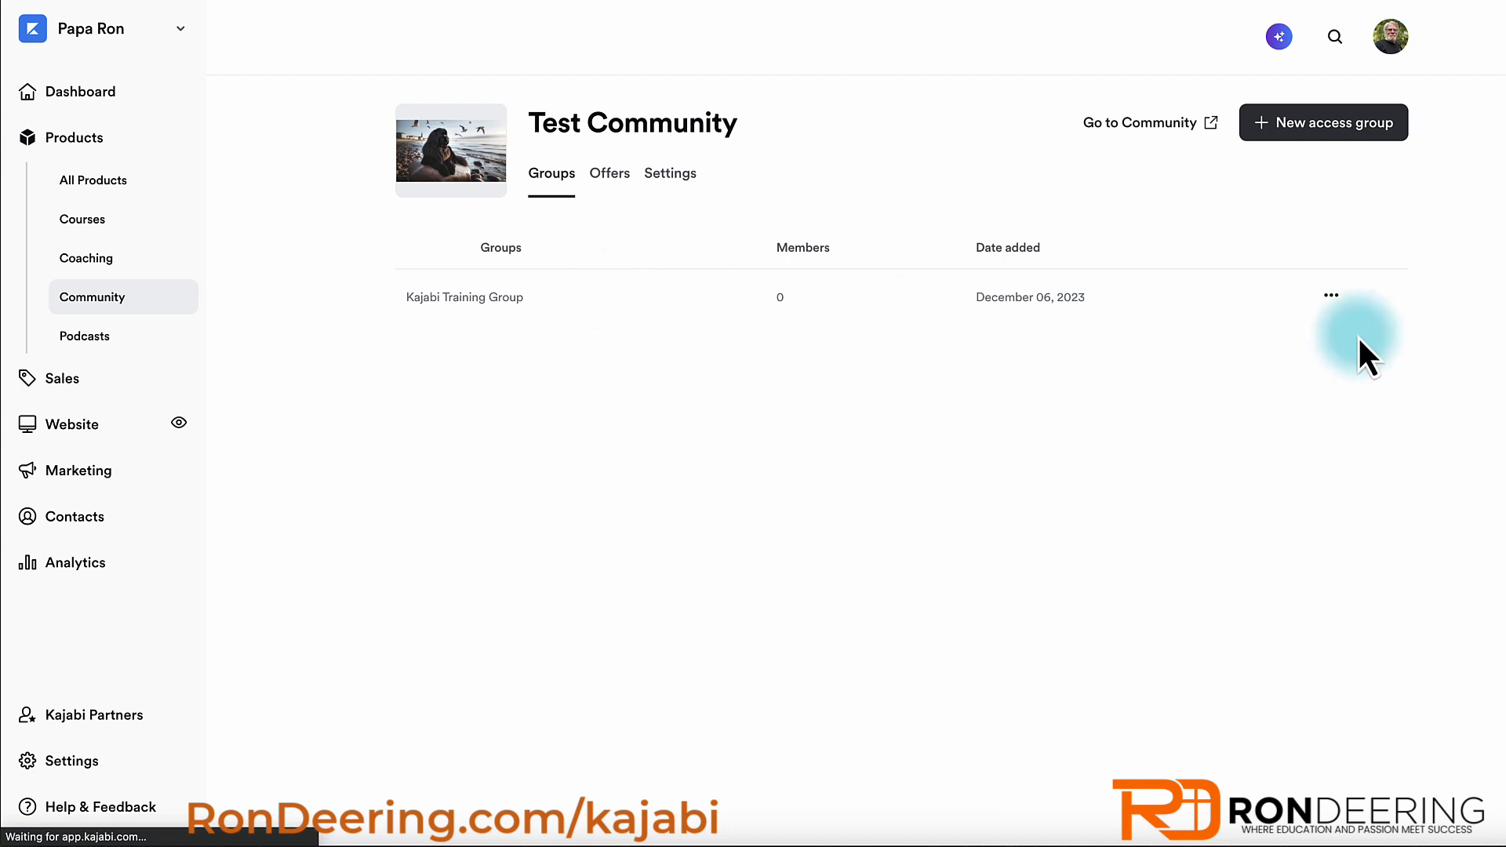
left_click(1302, 129)
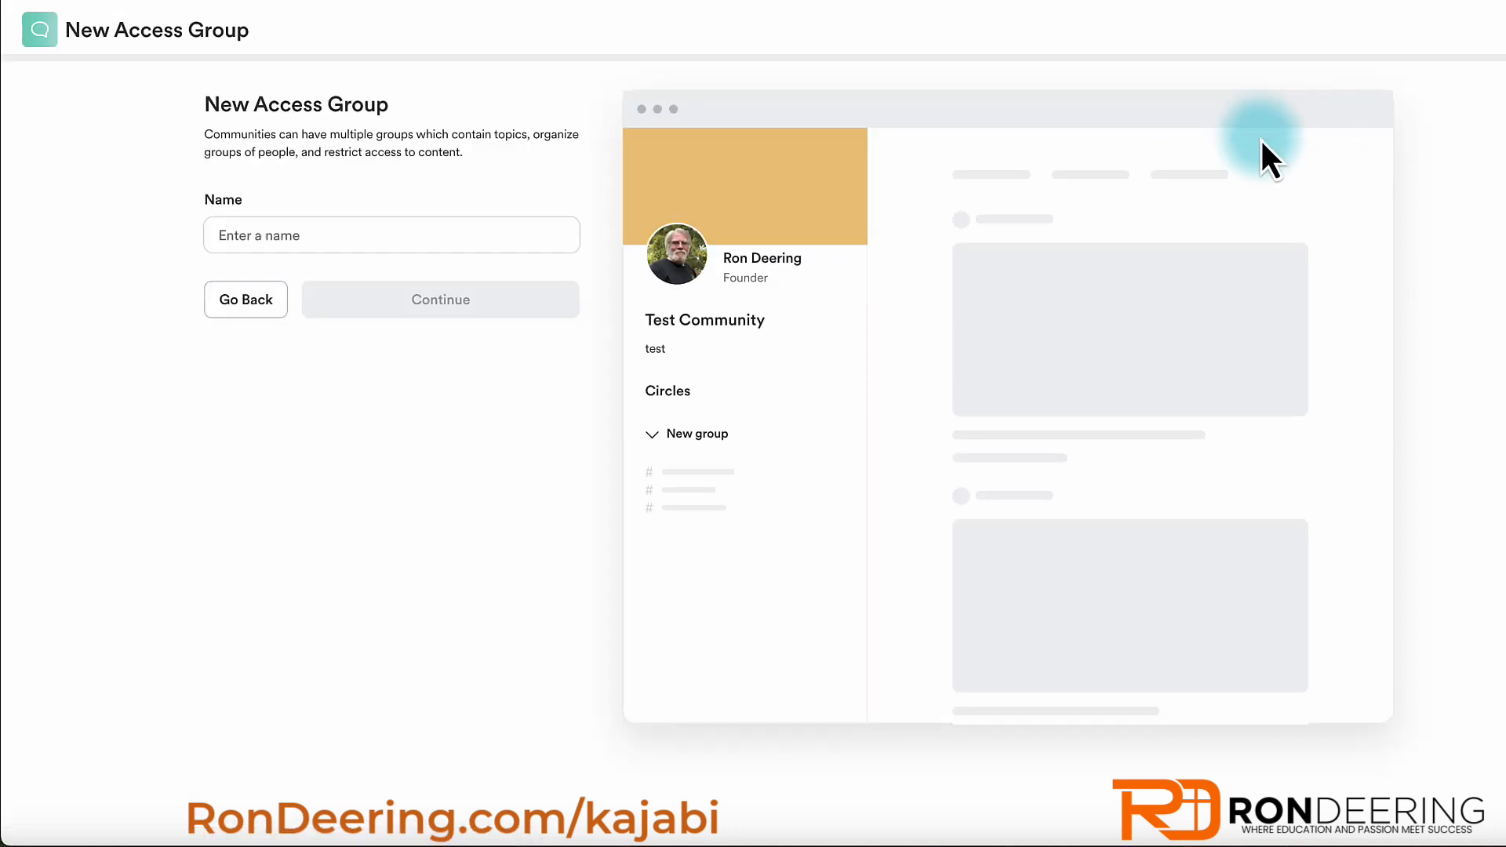
left_click(292, 233)
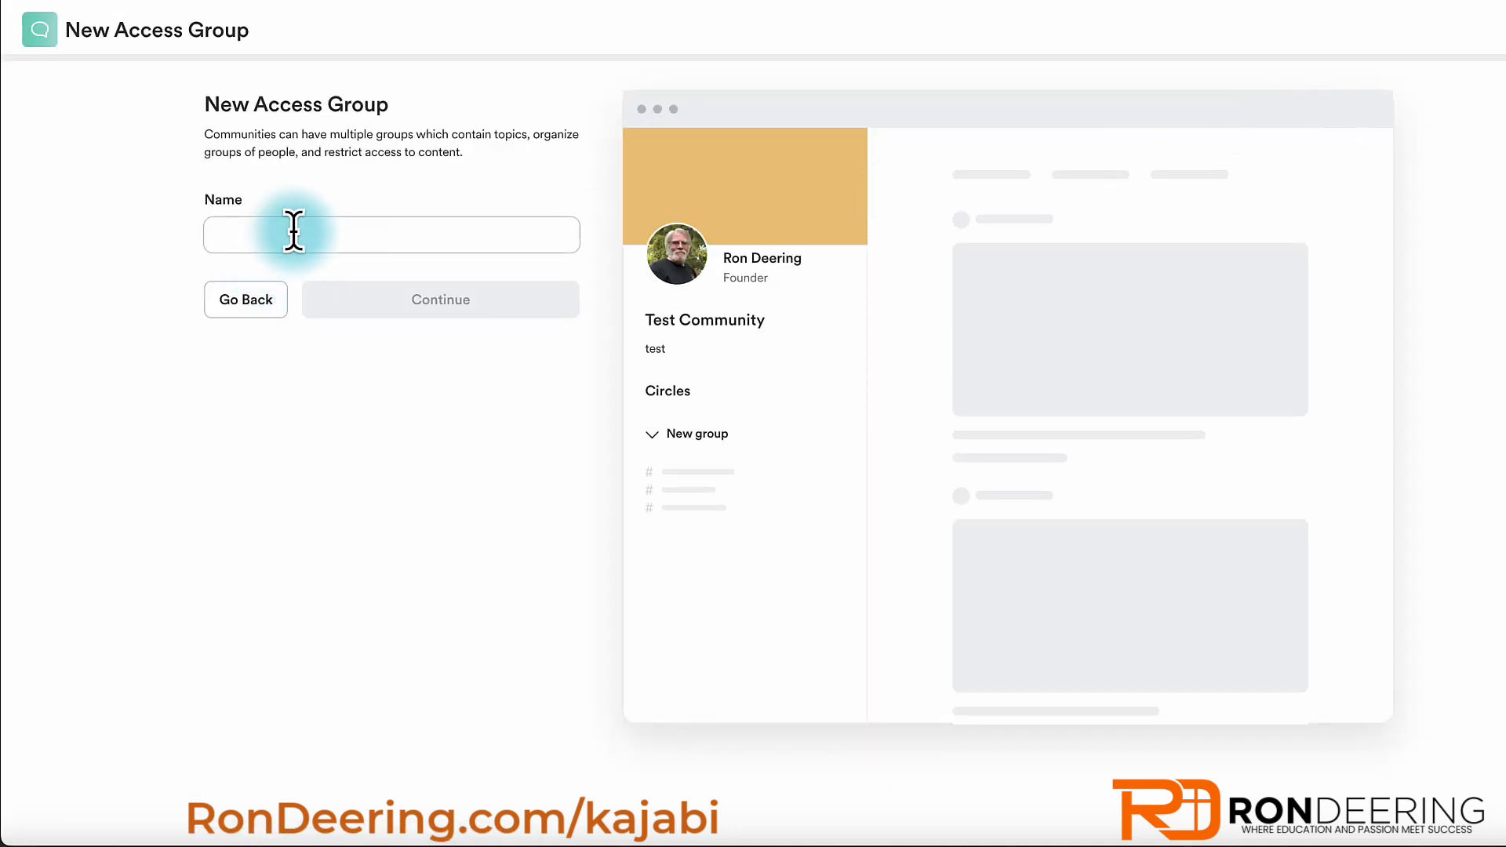
type("Paid C")
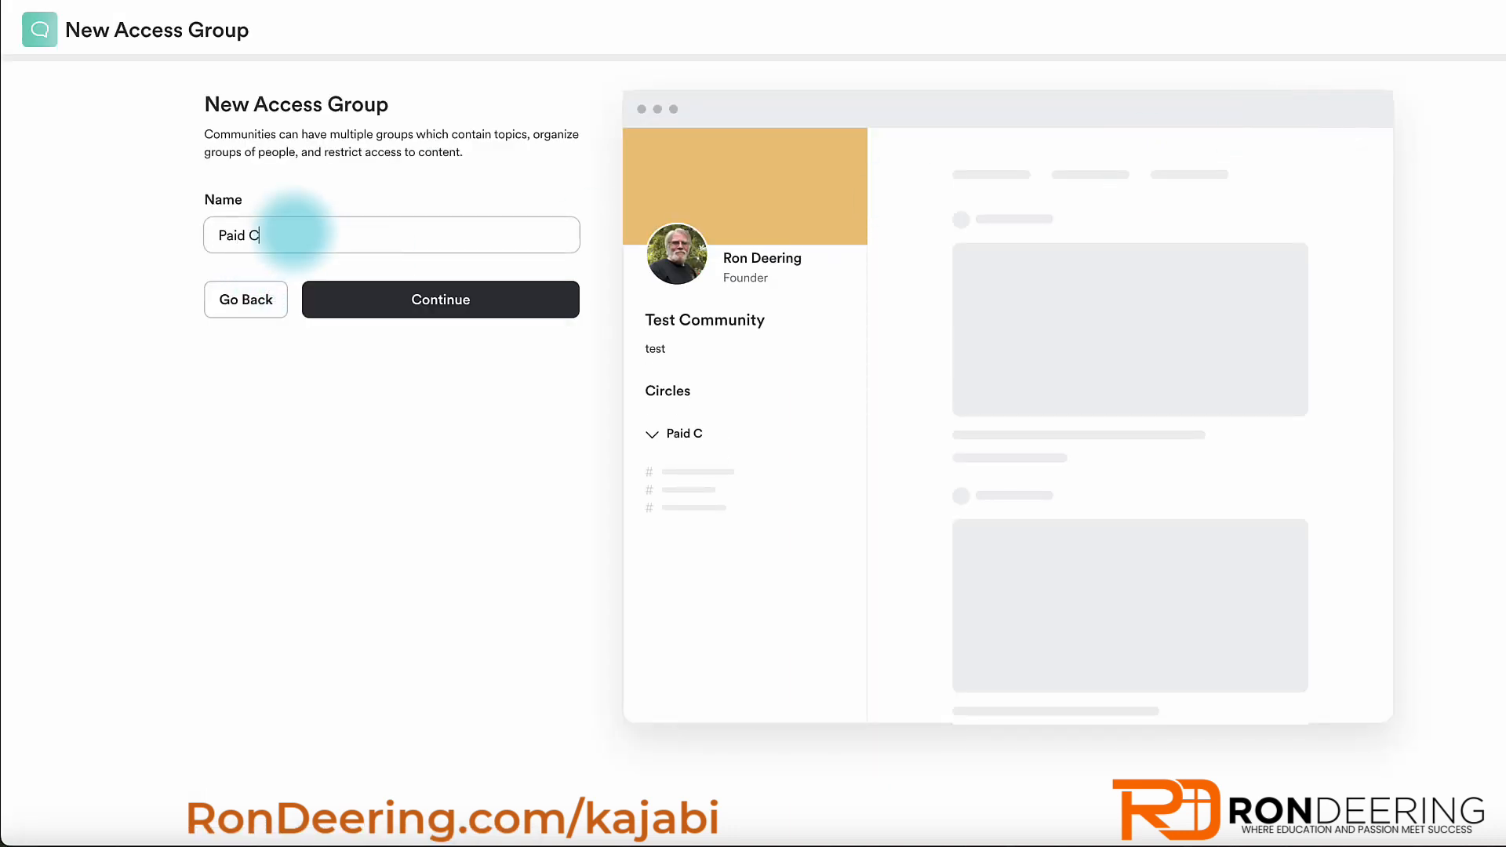
type("ustomers")
left_click(389, 315)
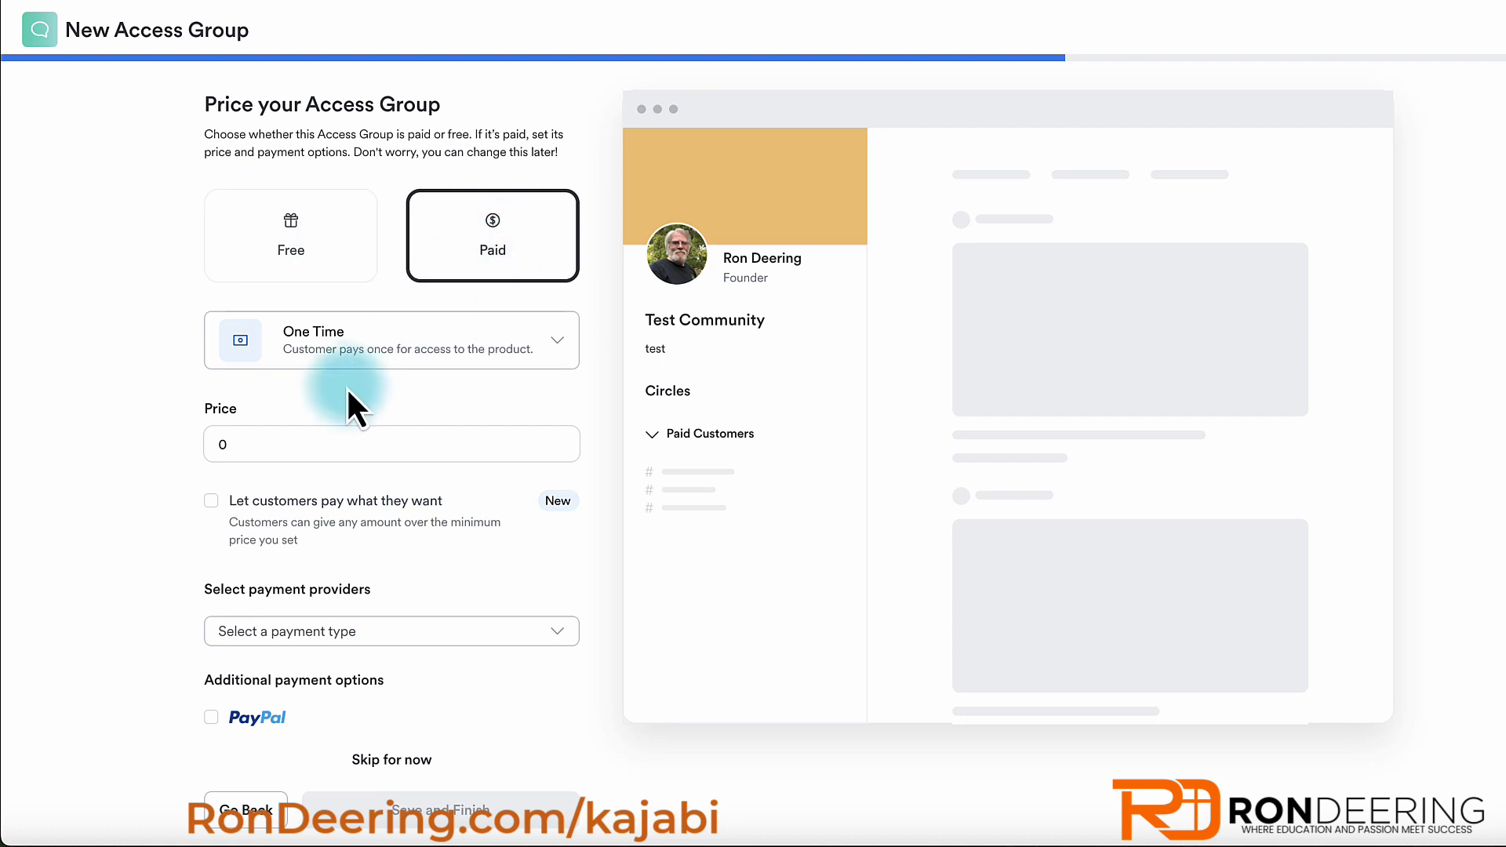
- Price the access group as a one-time payment of 100 with PayPal as an additional payment option, and save it
left_click(207, 444)
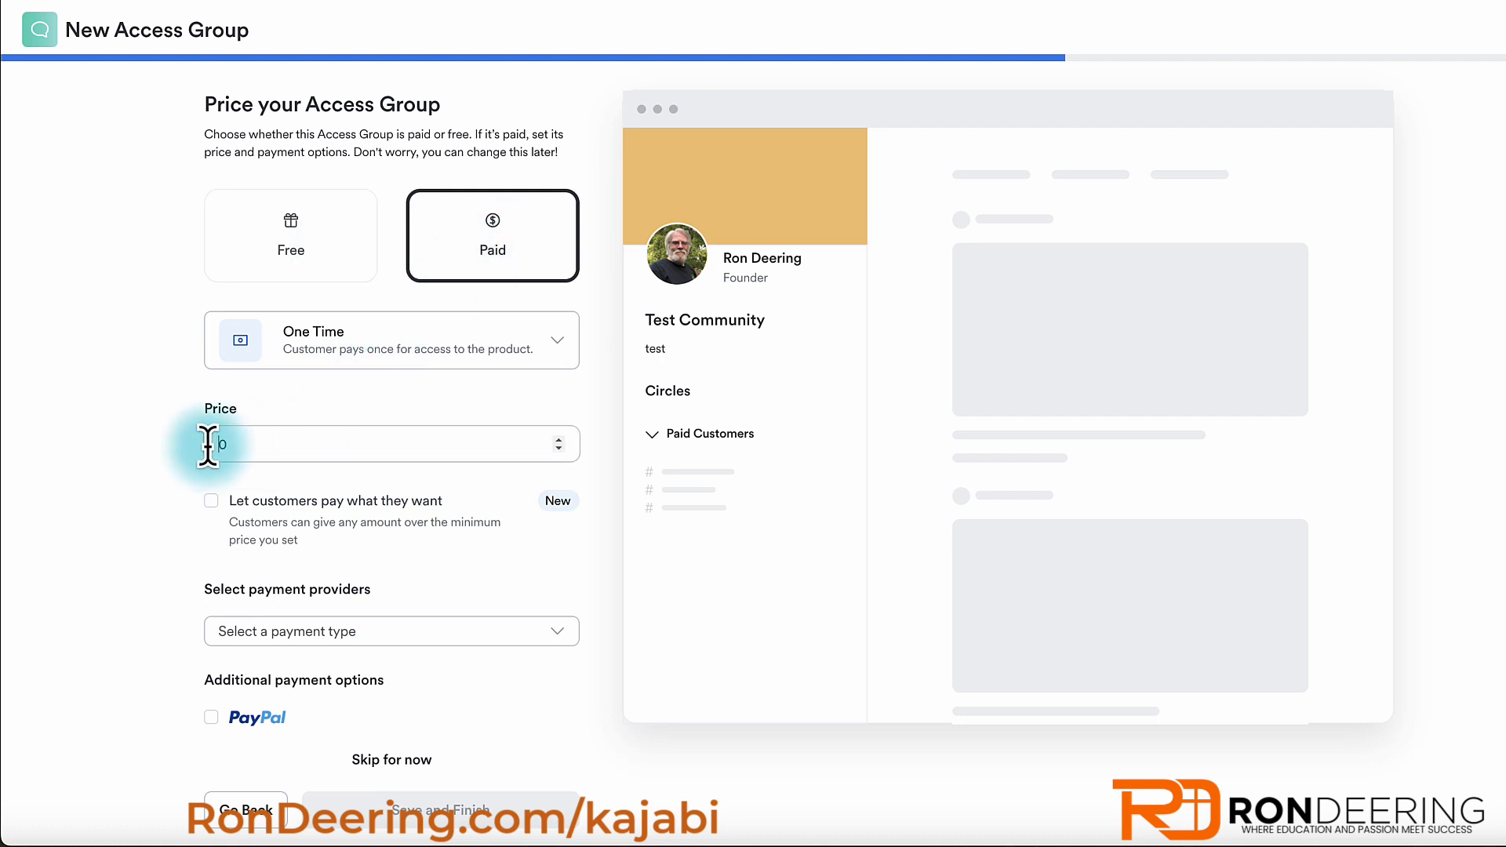
type("100")
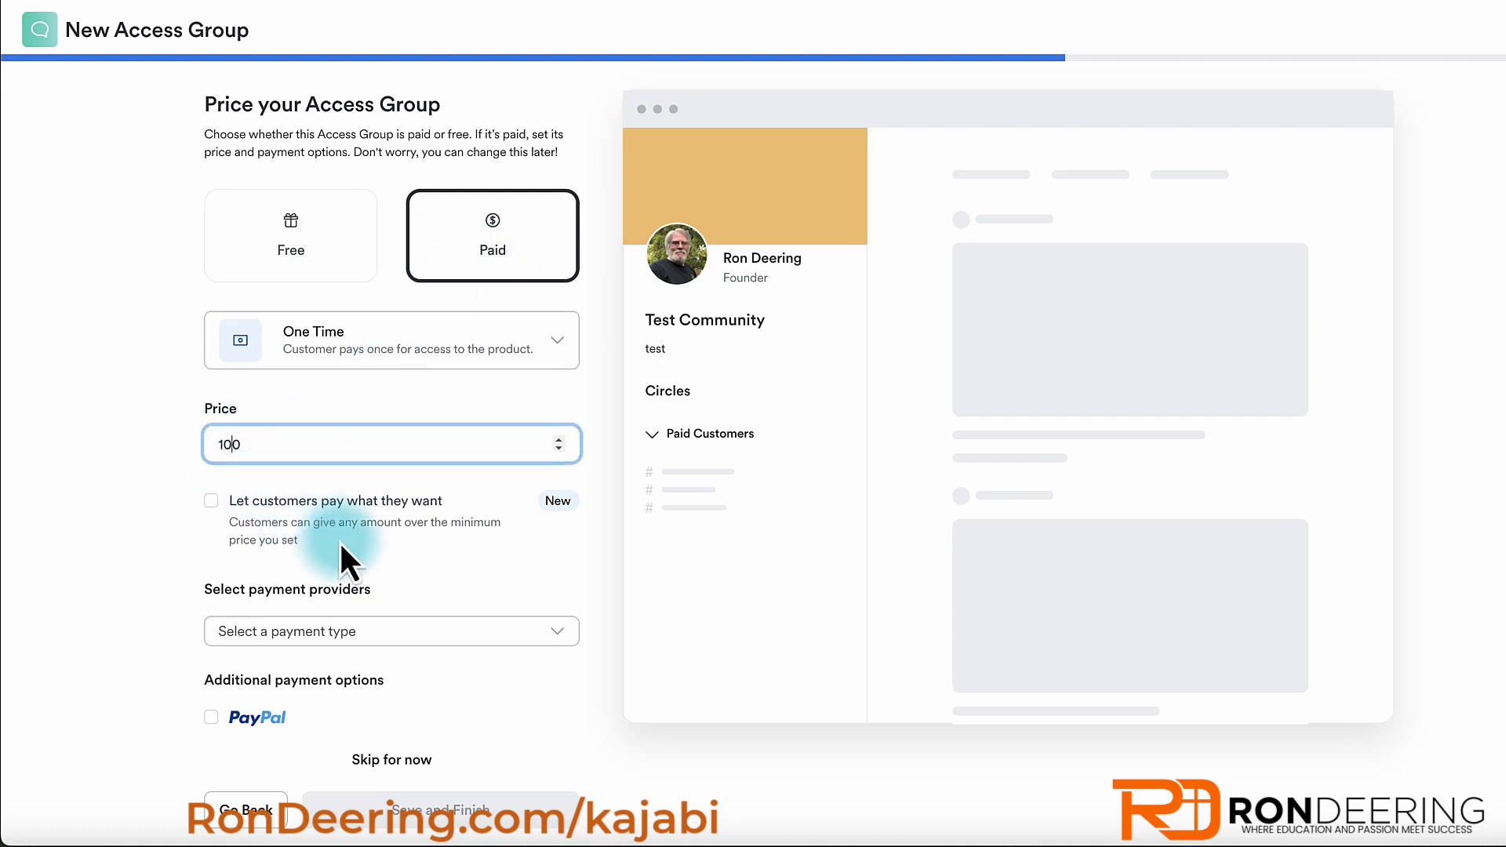
scroll(380, 588, "down", 1)
left_click(210, 713)
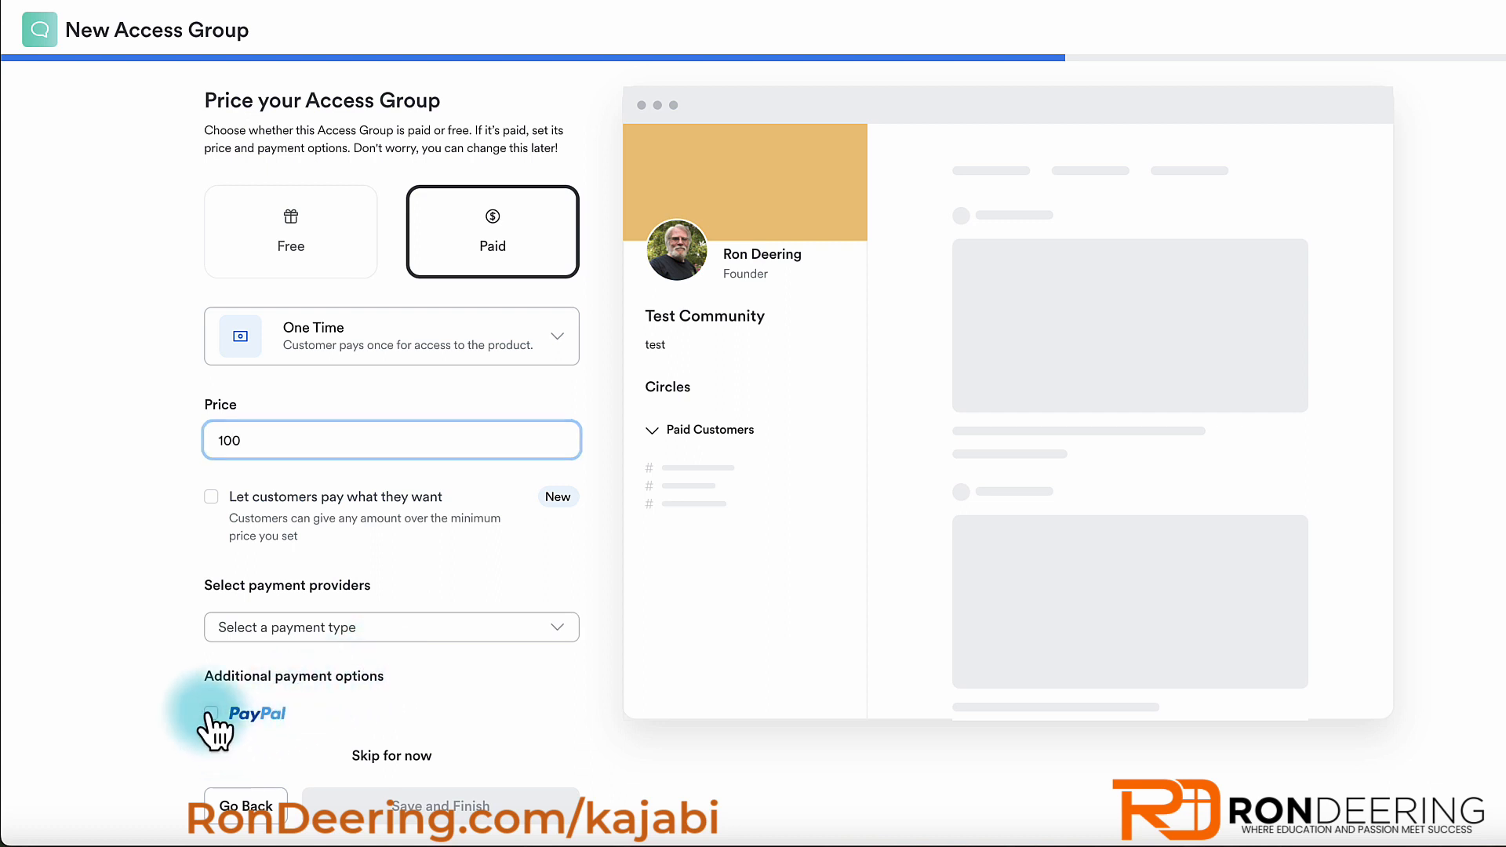
left_click(412, 811)
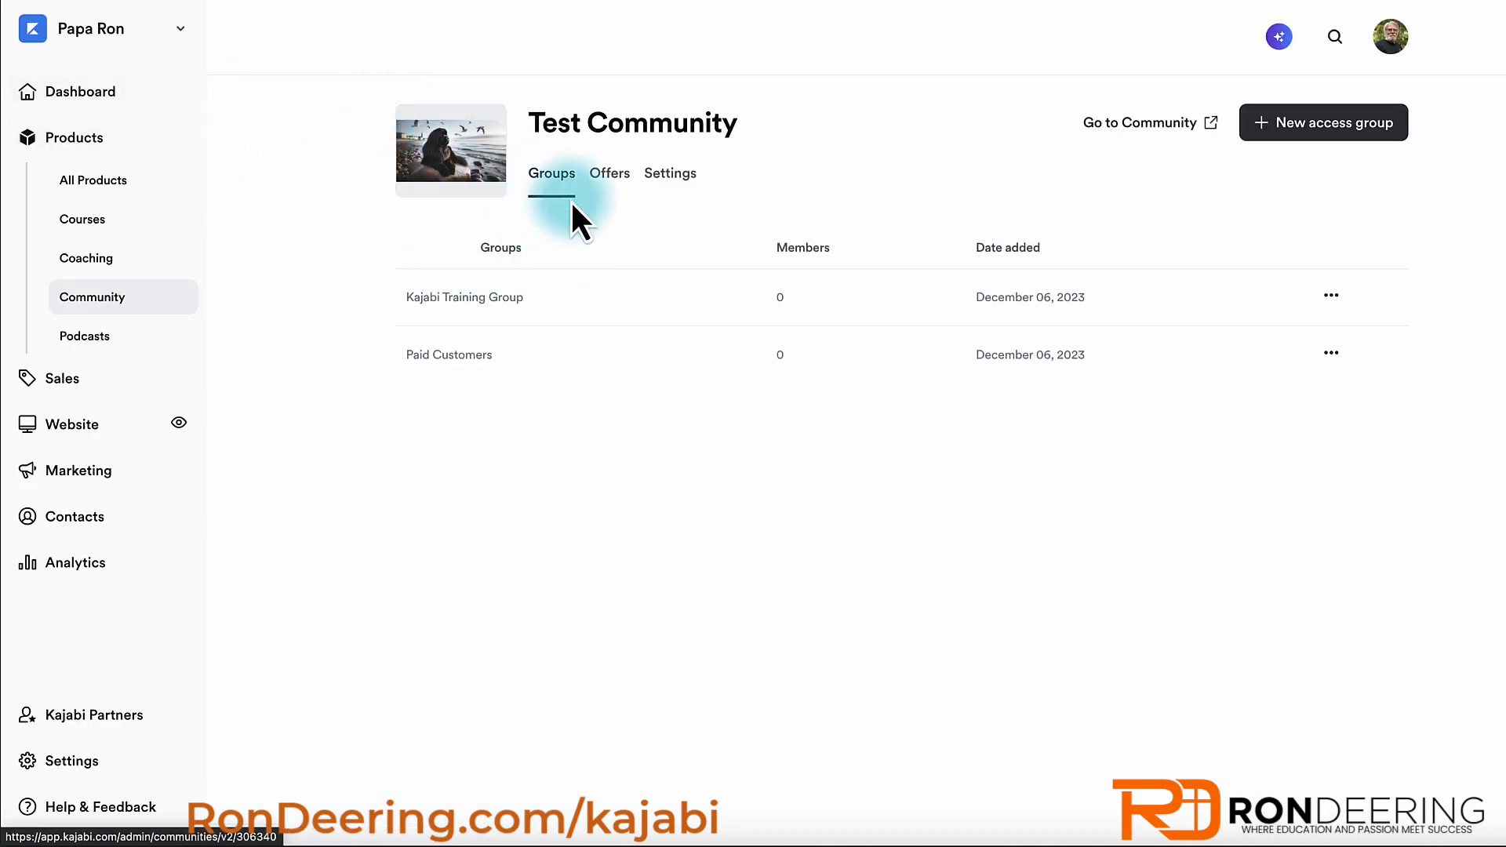
- View the access groups listed in the community and open the Testimonies circle
left_click(1200, 127)
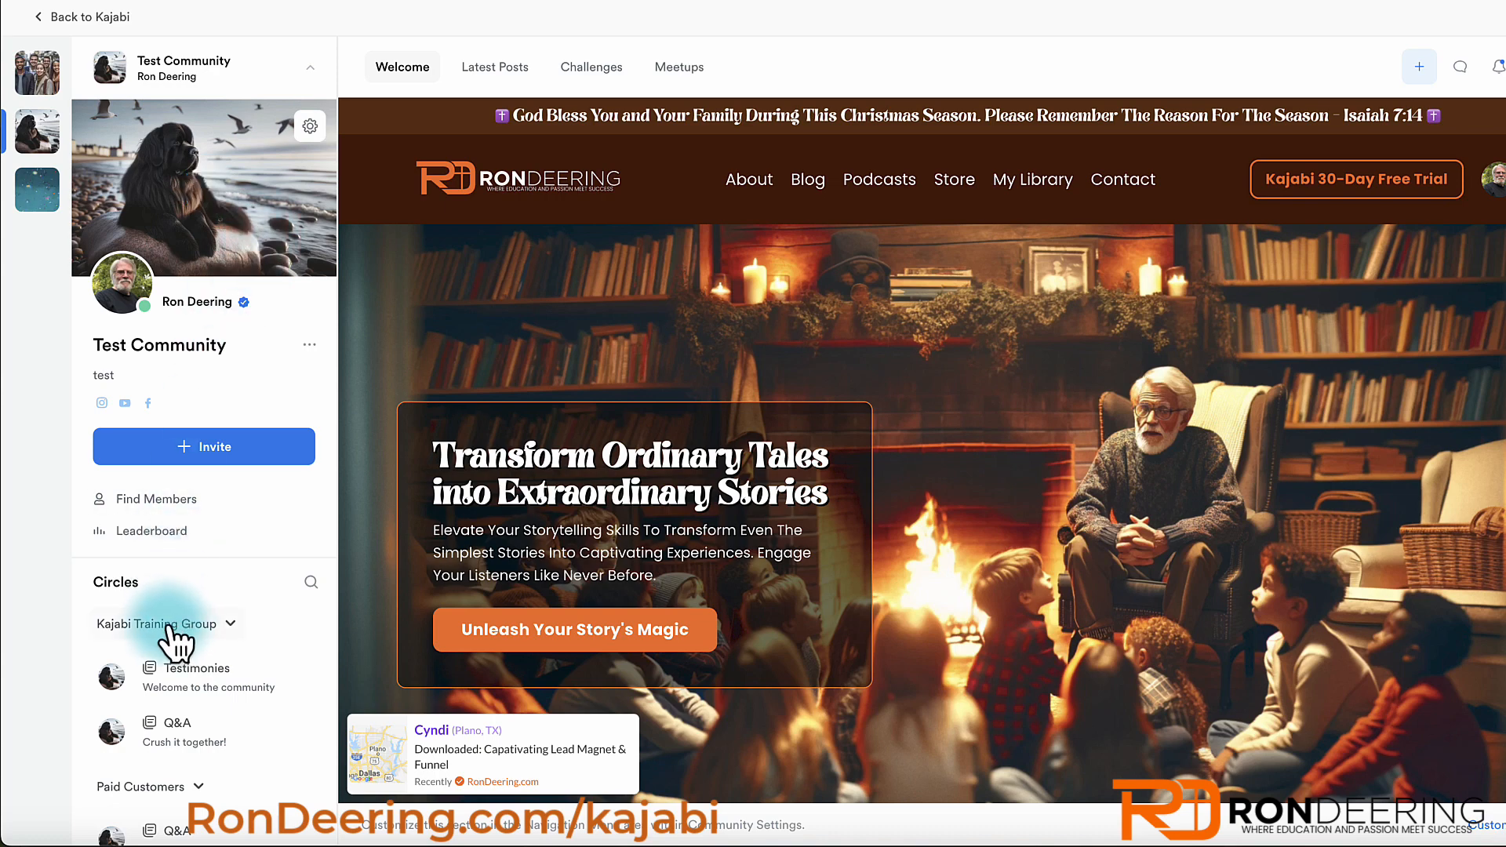
scroll(159, 620, "down", 1)
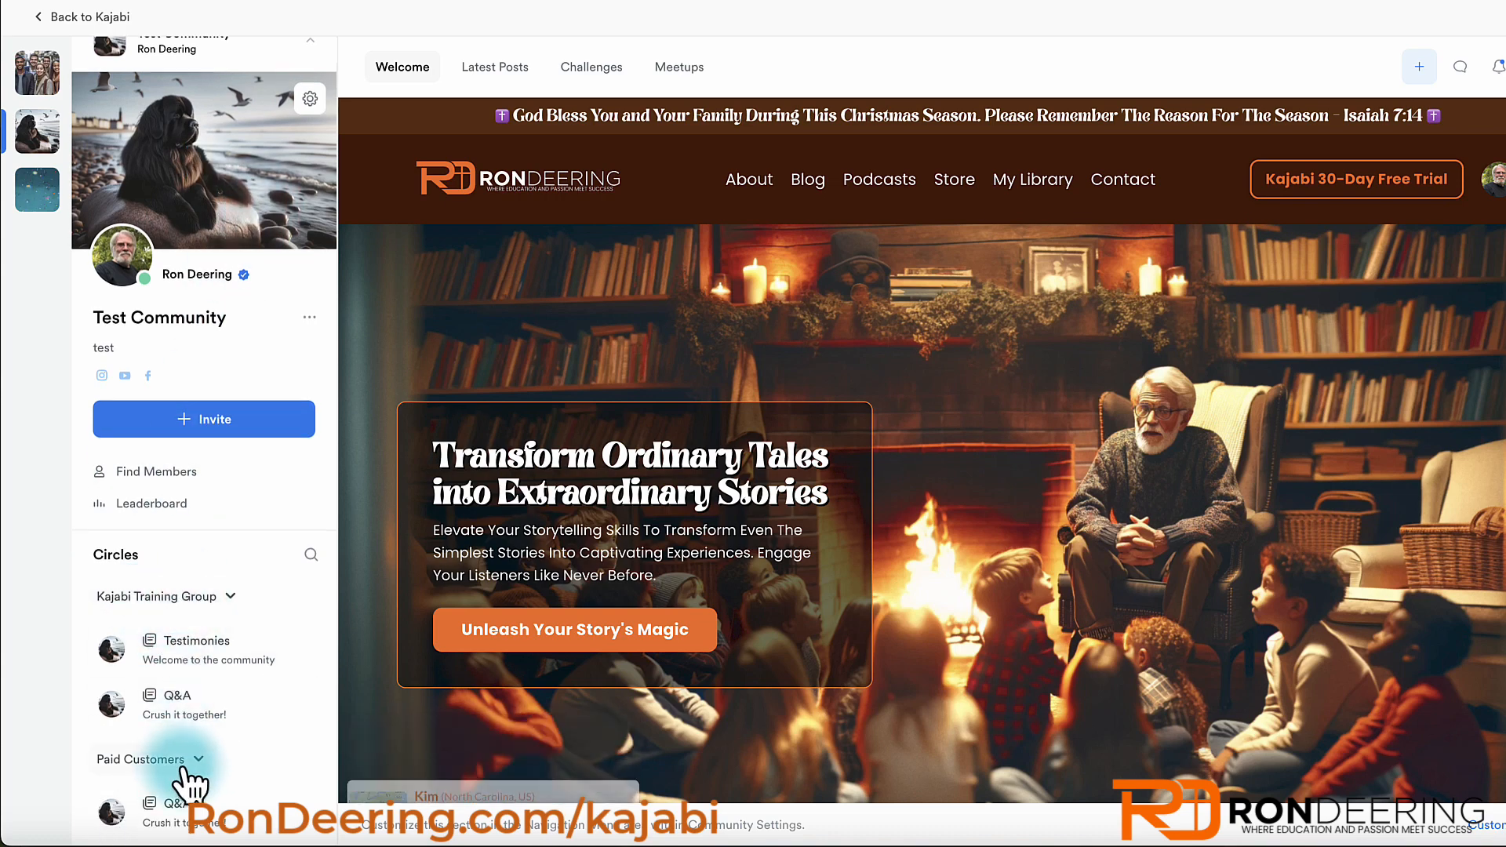
left_click(214, 653)
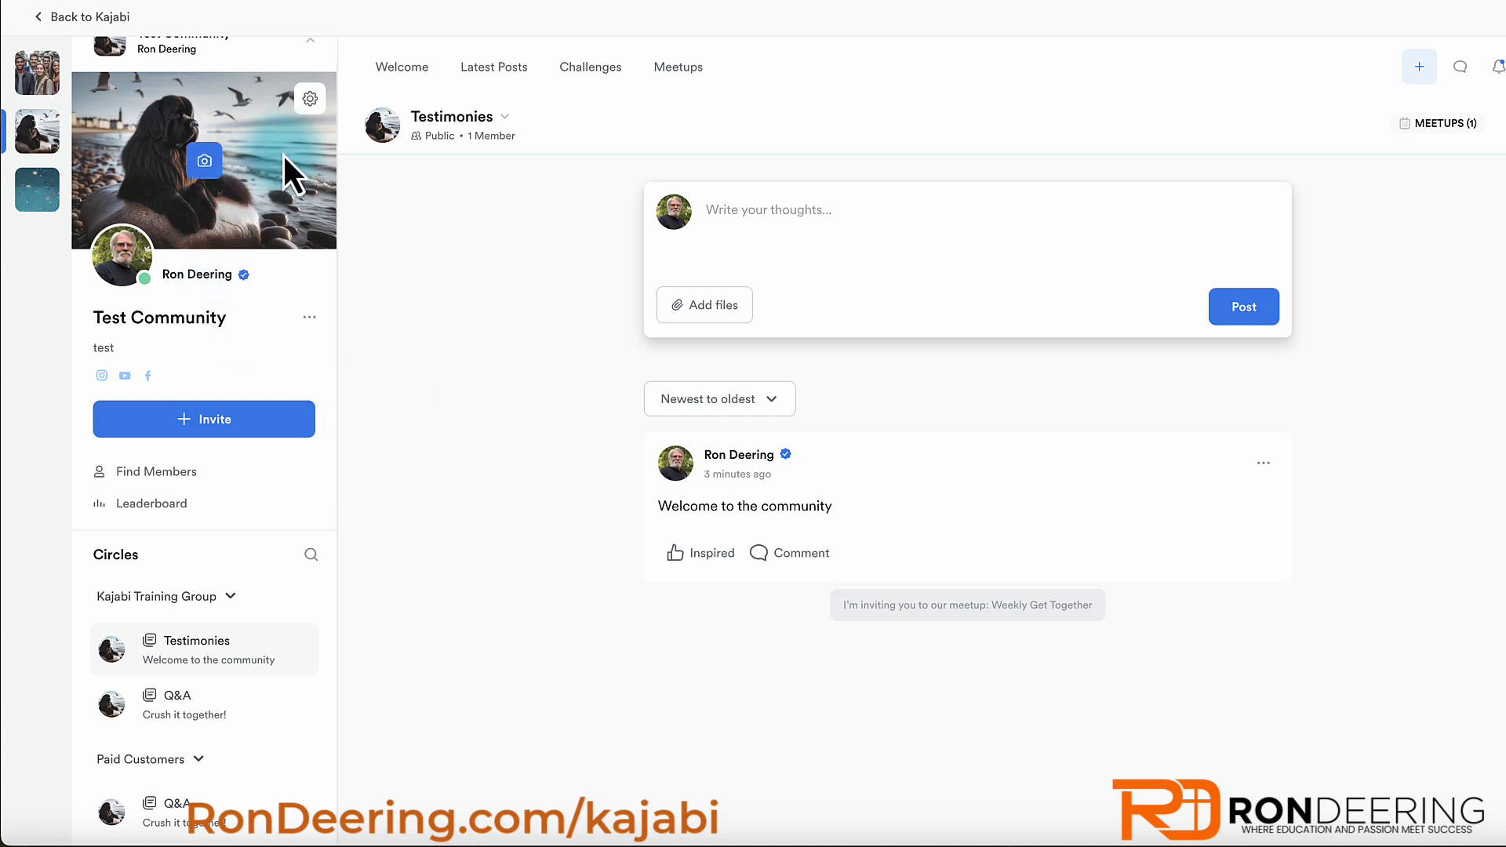
- Change the Testimonies circle's access group to Paid Customers in the community settings and save it
left_click(310, 100)
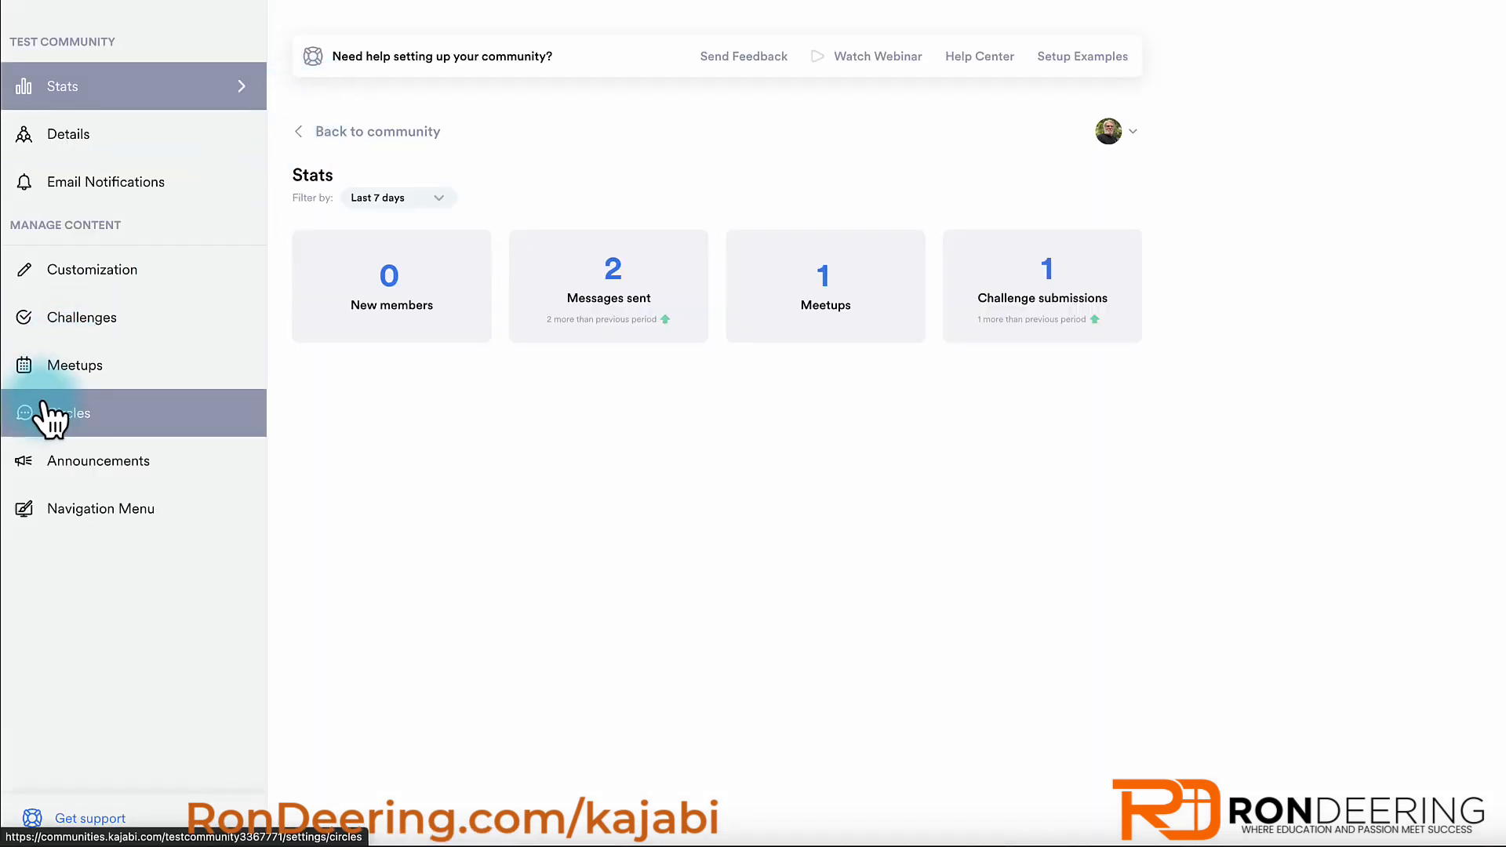
left_click(50, 415)
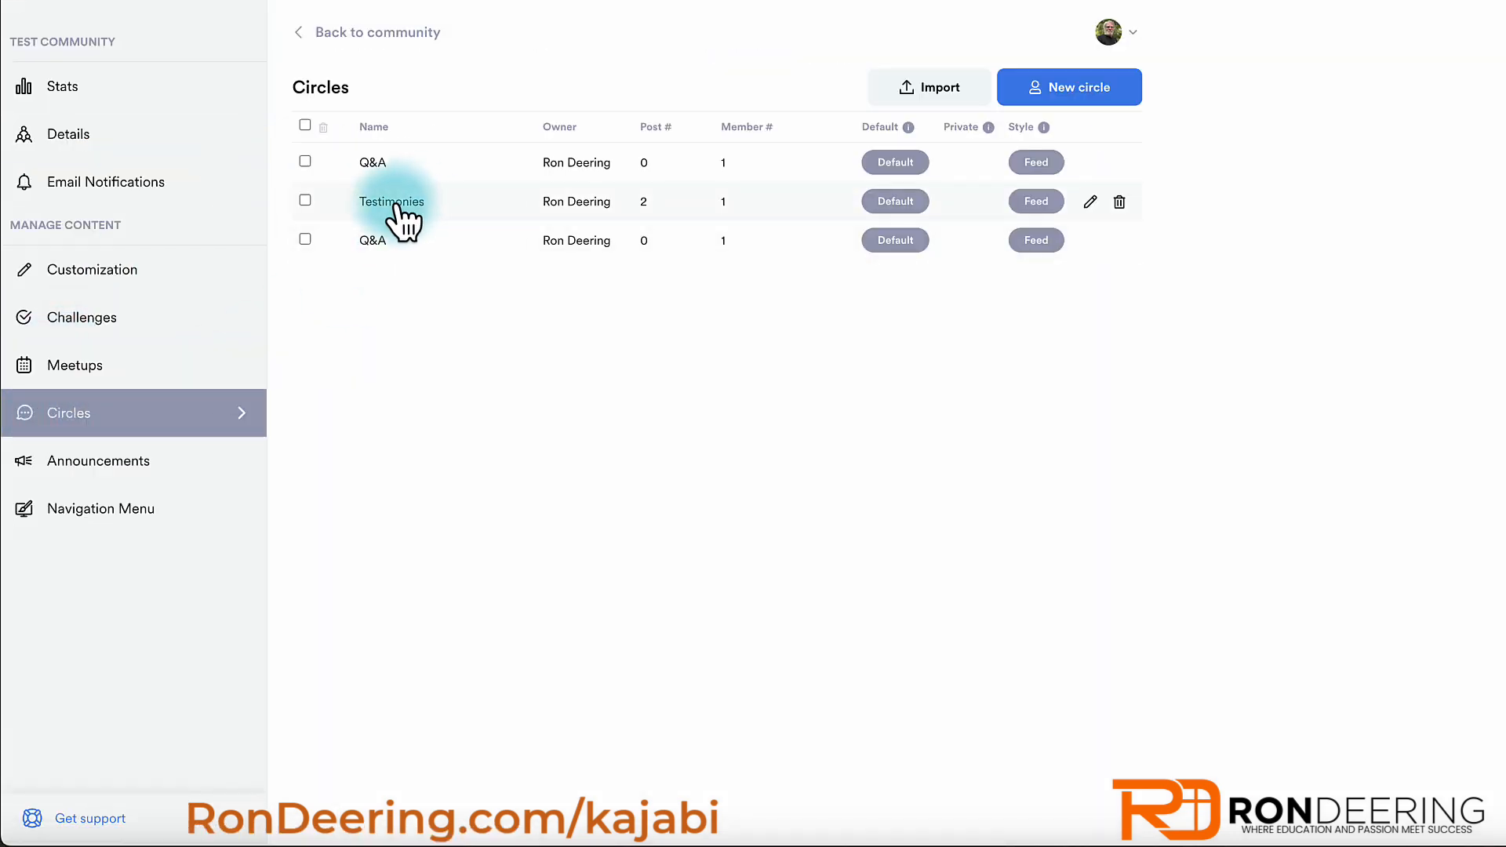
left_click(1091, 204)
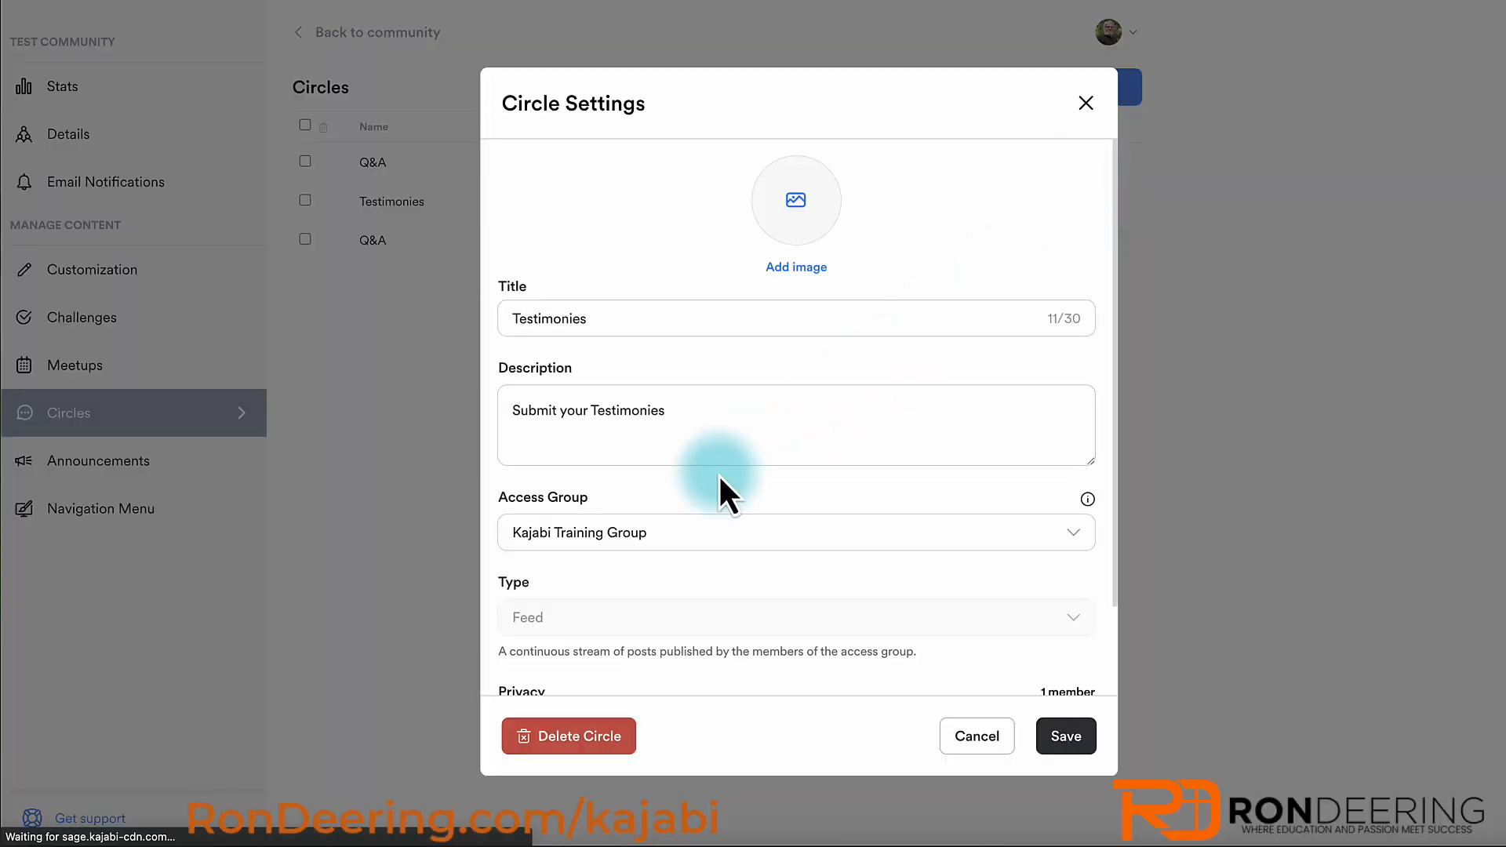
left_click(610, 533)
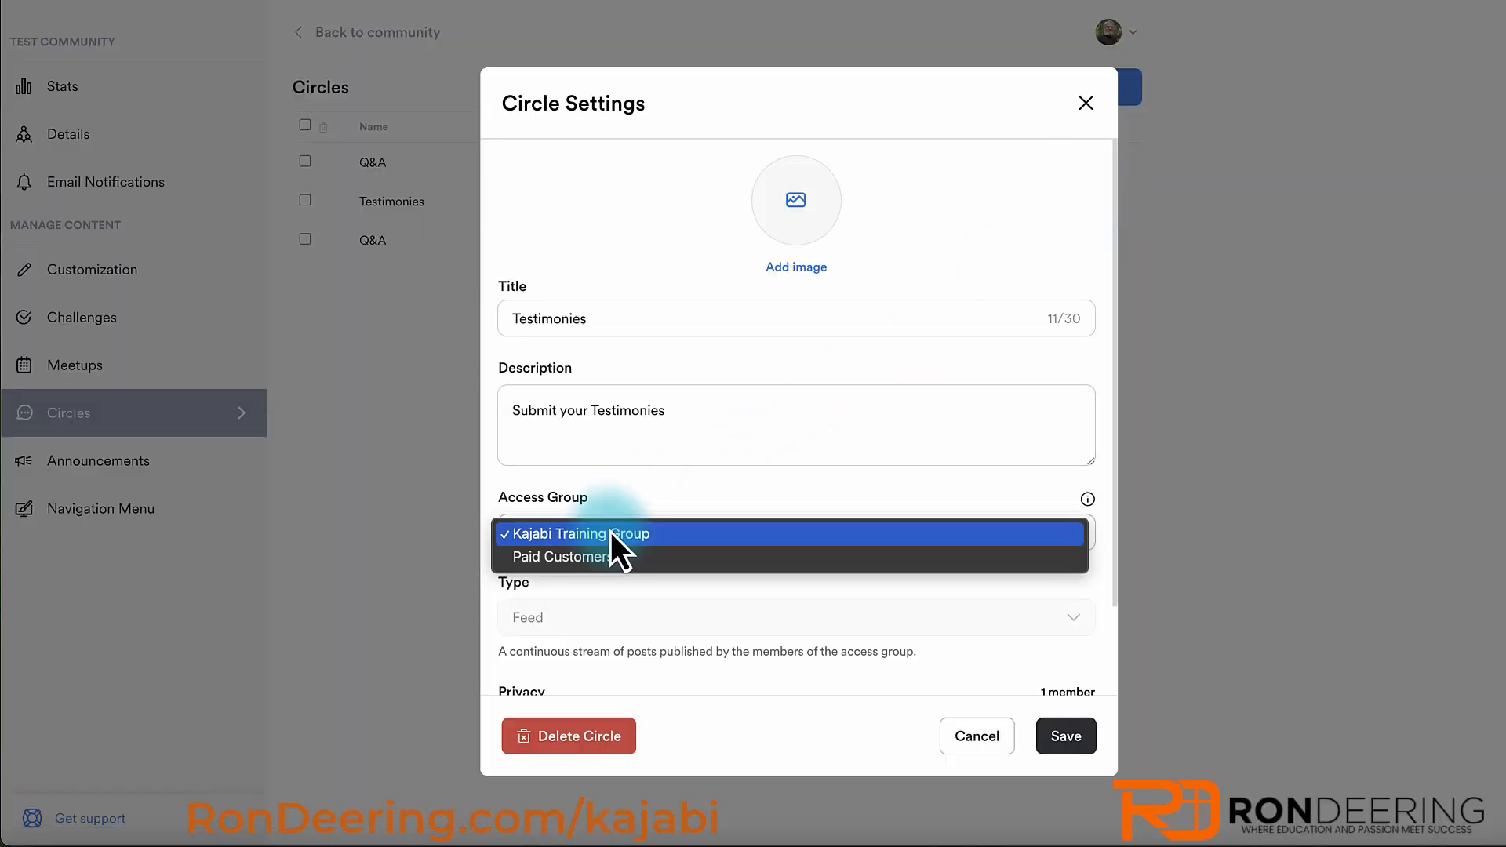
left_click(576, 557)
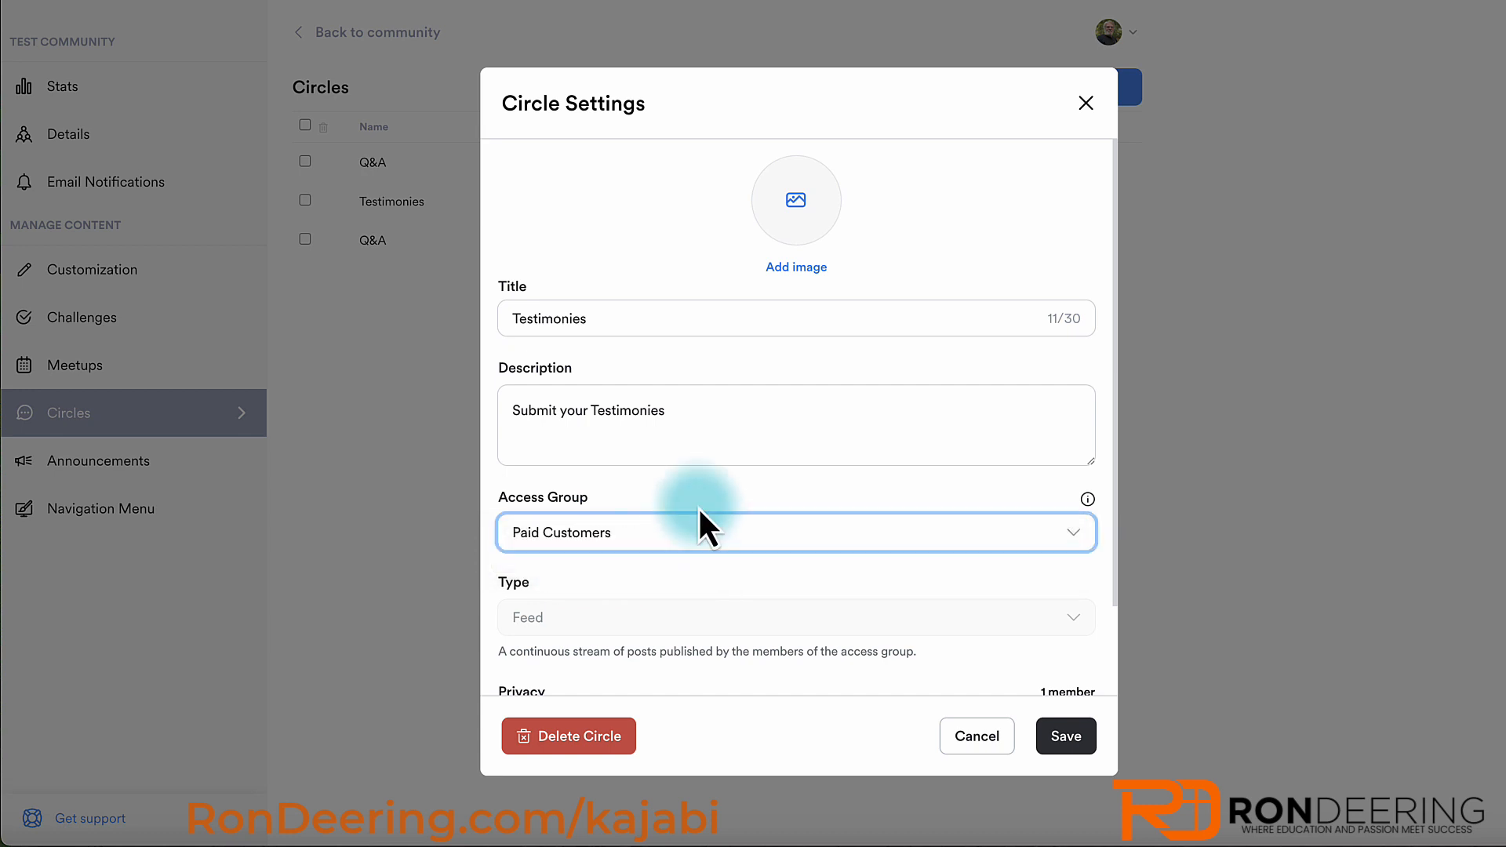
left_click(1065, 742)
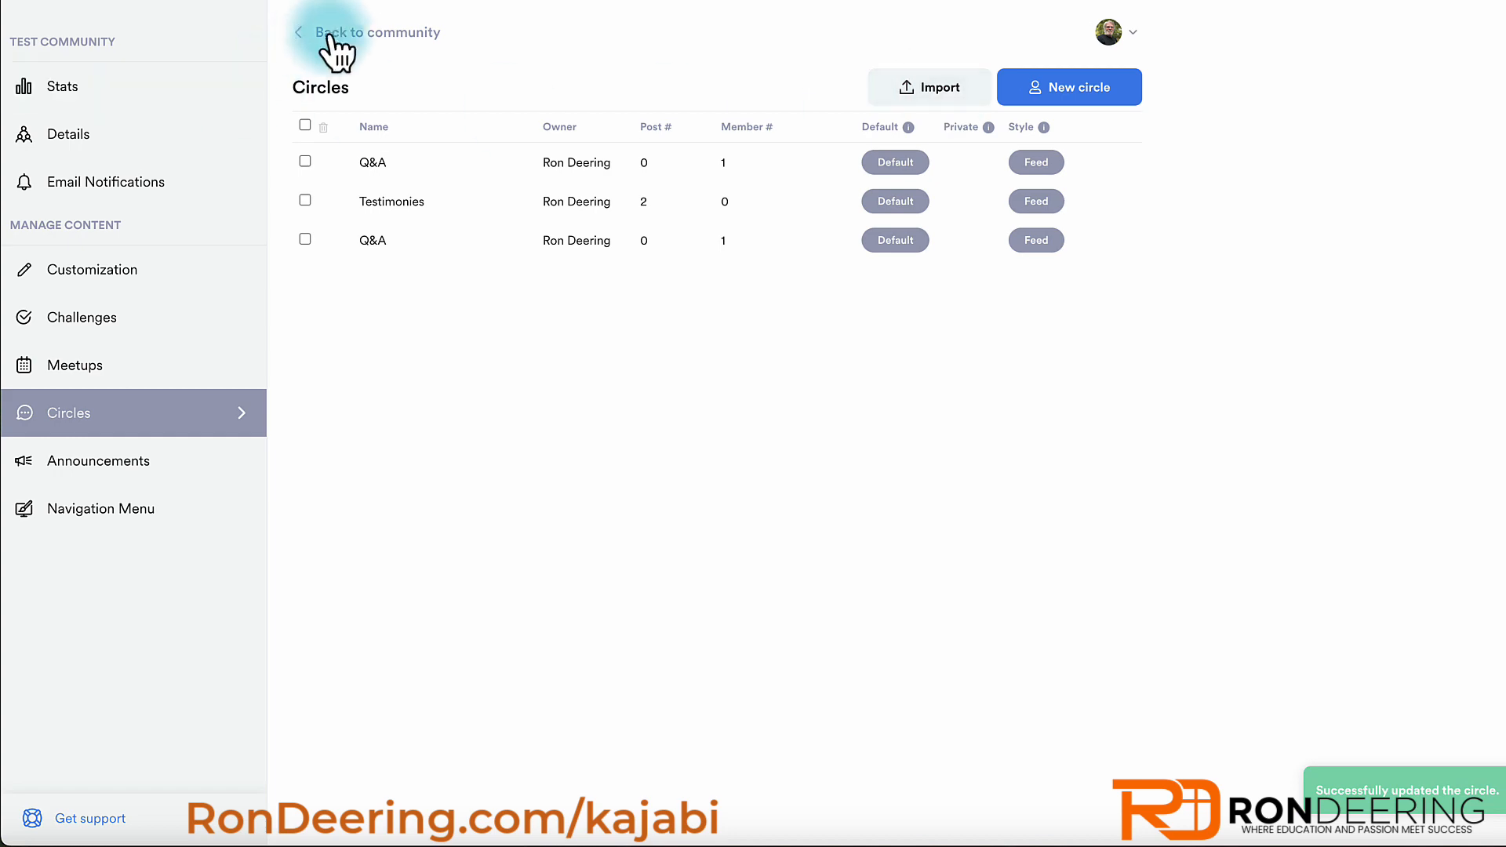
- Check the Testimonies circle under Paid Customers and the Latest Posts feed, and return to the Kajabi admin
left_click(331, 33)
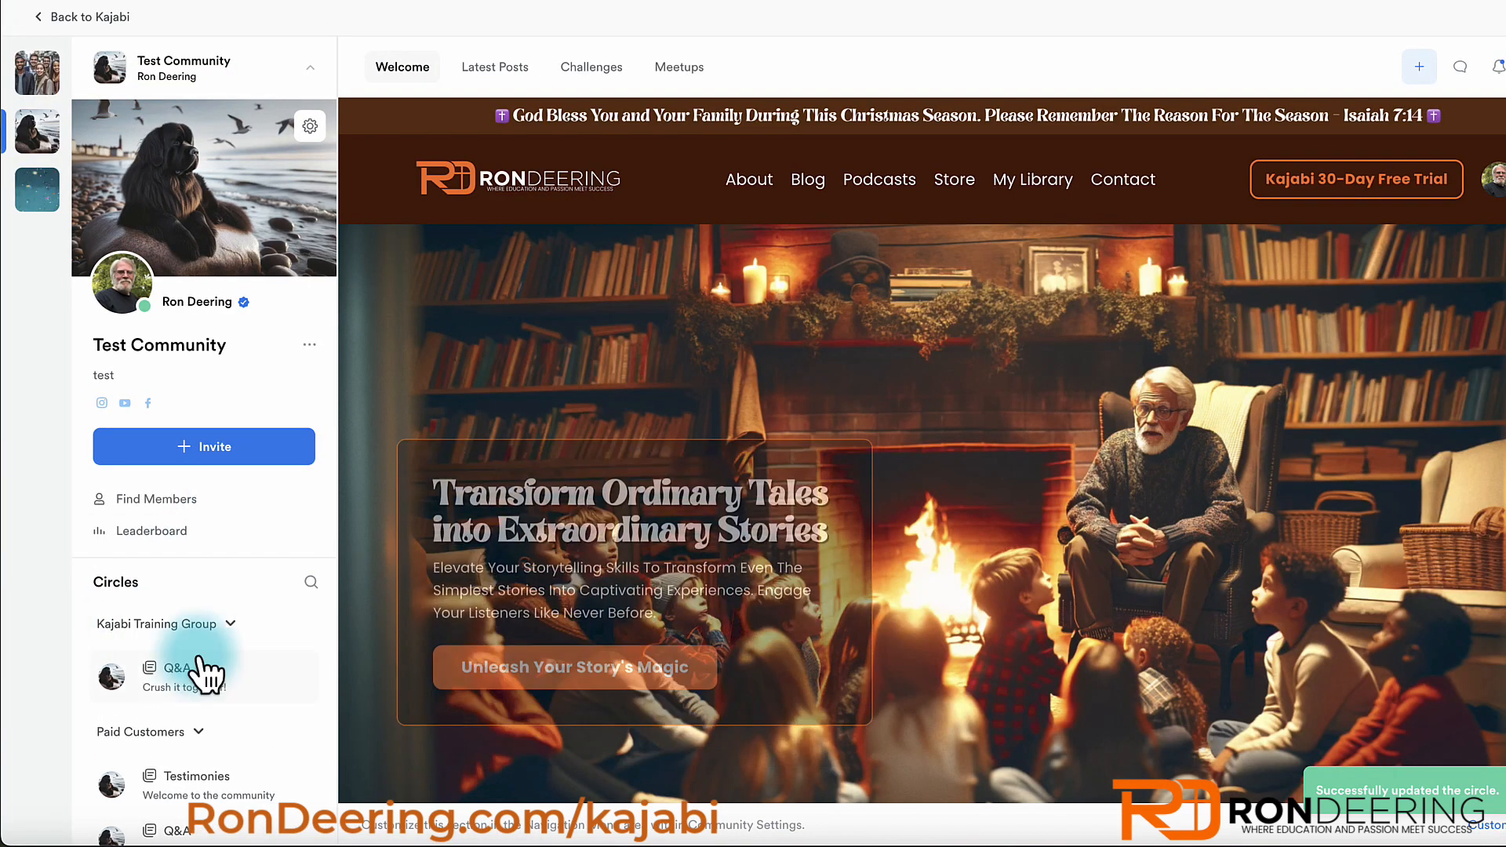
scroll(162, 682, "down", 1)
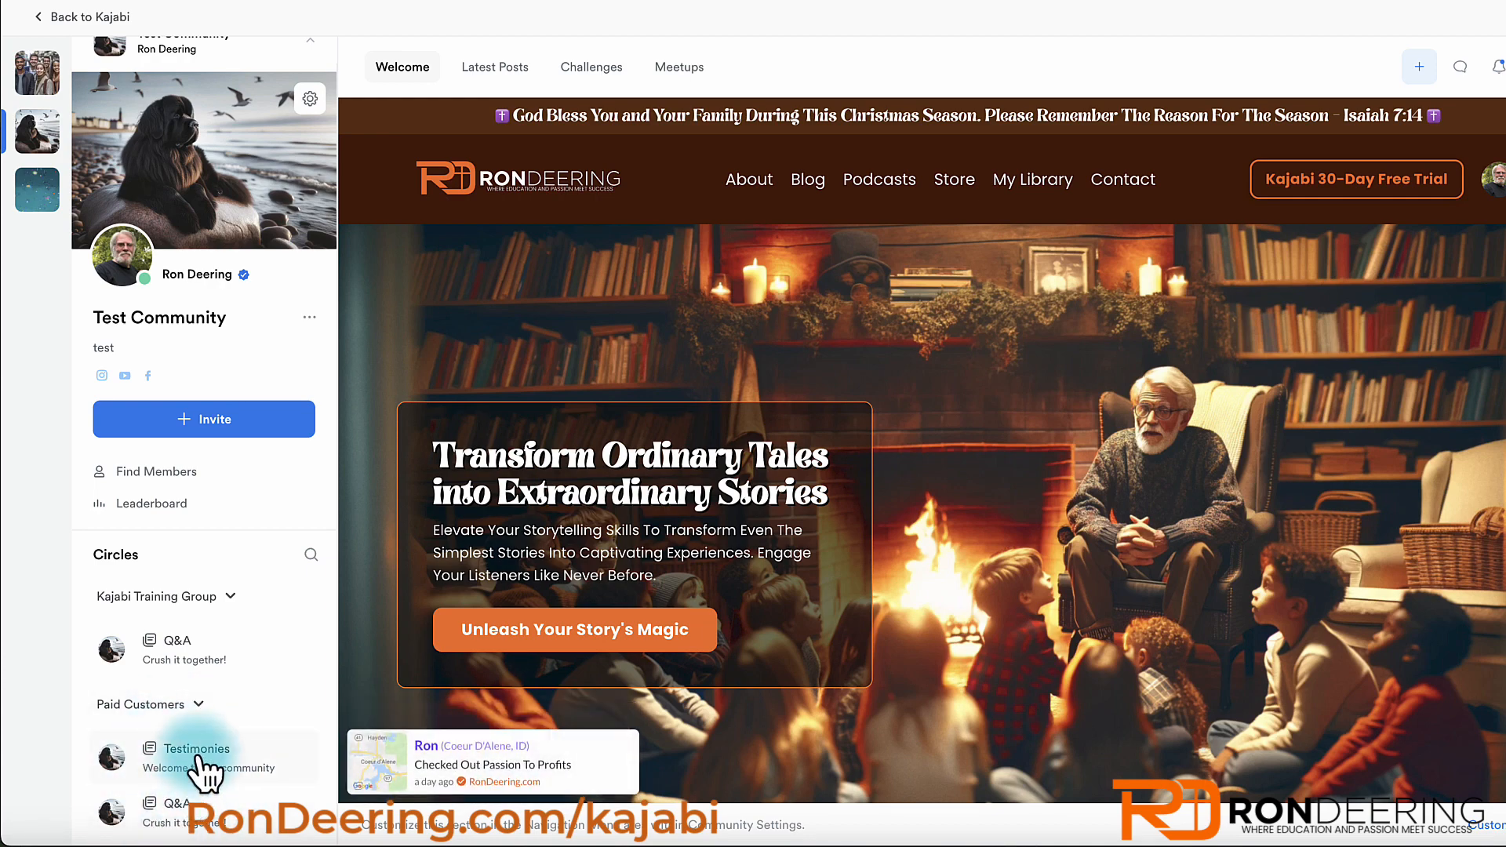
left_click(200, 765)
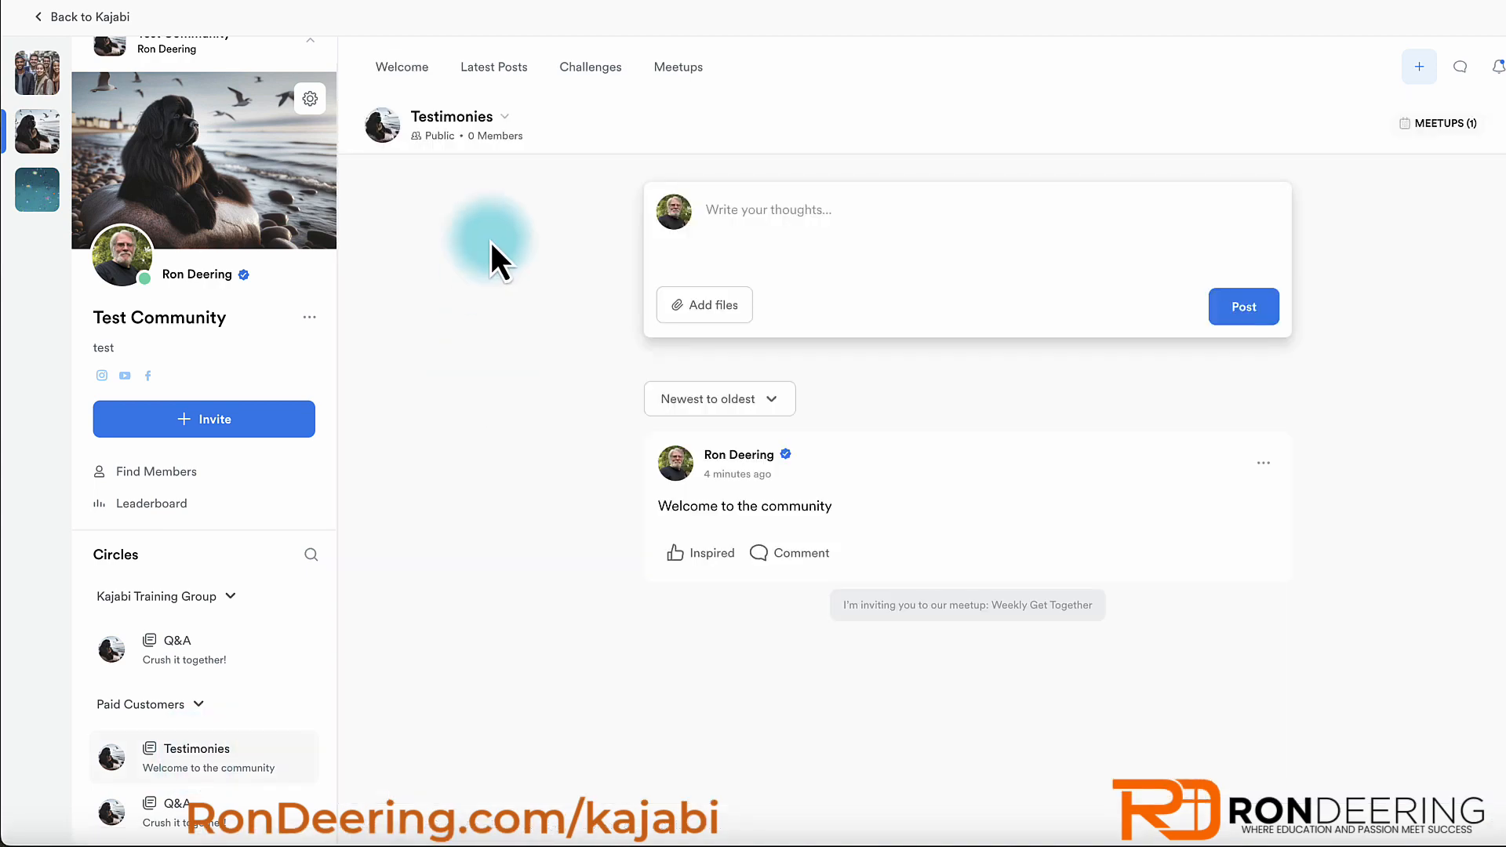
left_click(496, 67)
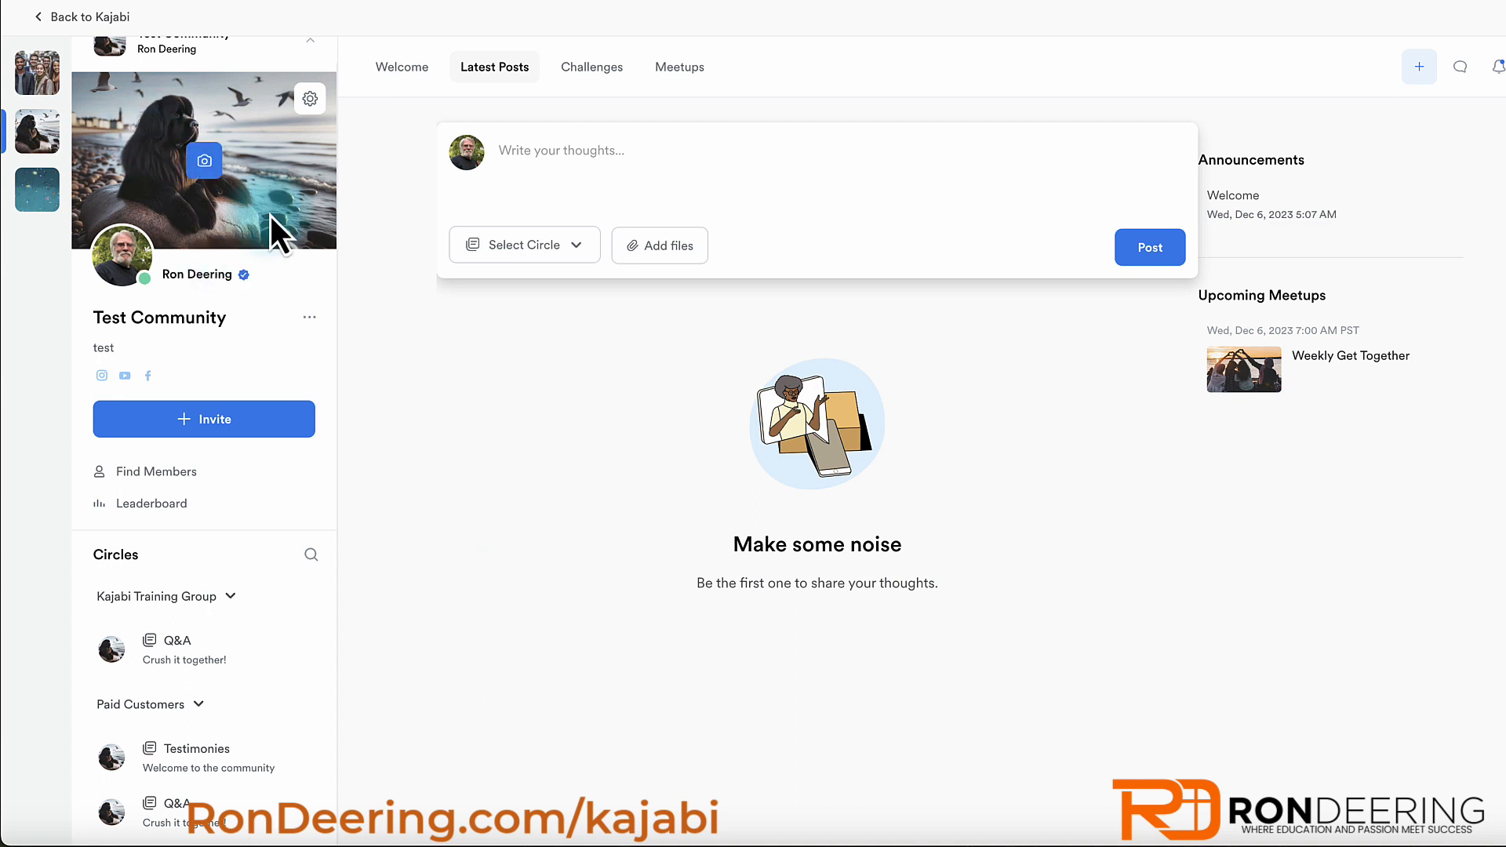
left_click(78, 17)
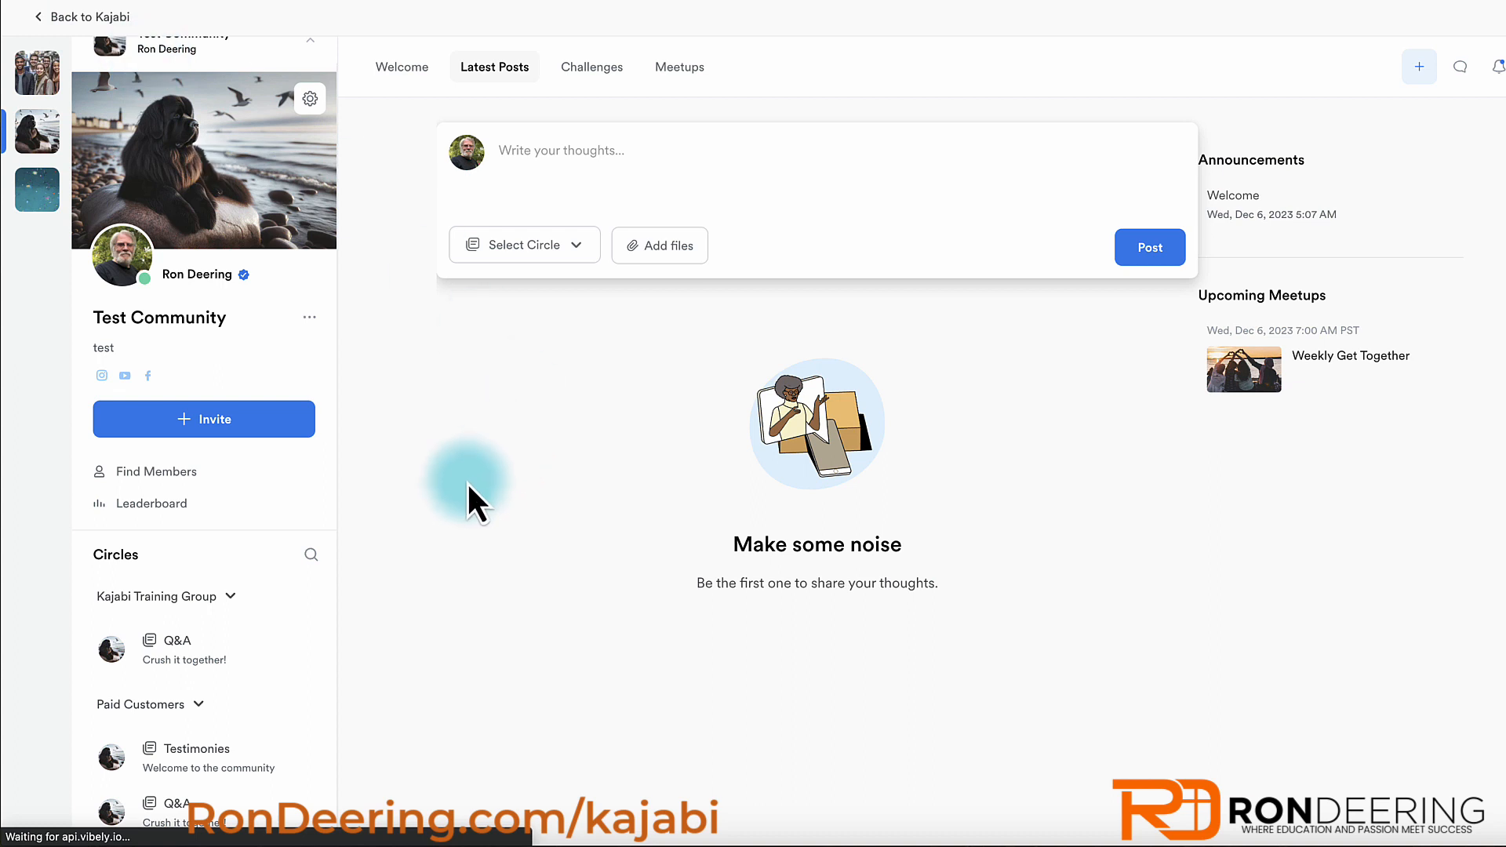